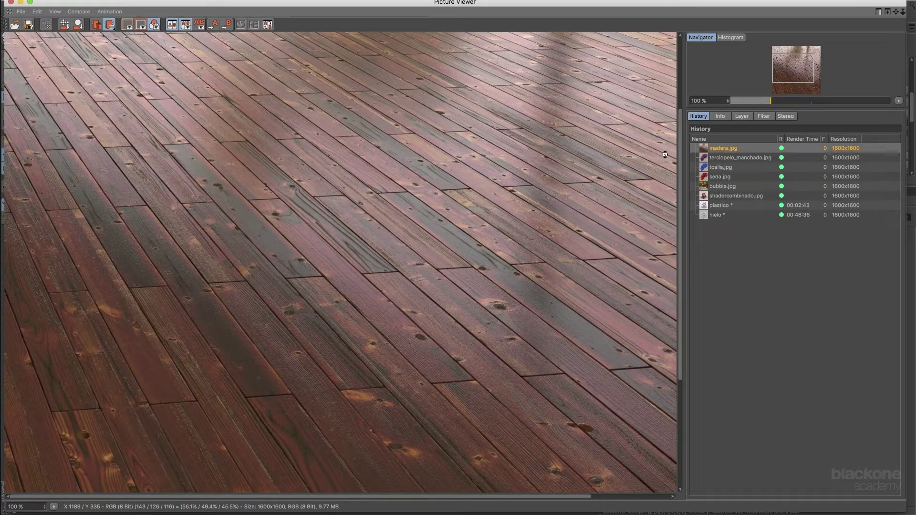
Step: Examine the madera, terciopelo_manchado, toalla and seda sample renders one after another
drag(570, 497, 612, 497)
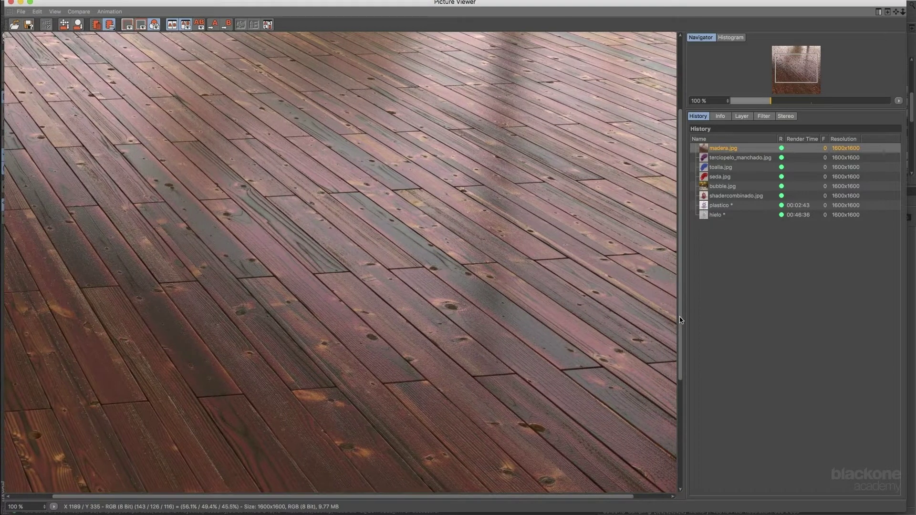
drag(681, 323, 681, 272)
click(742, 158)
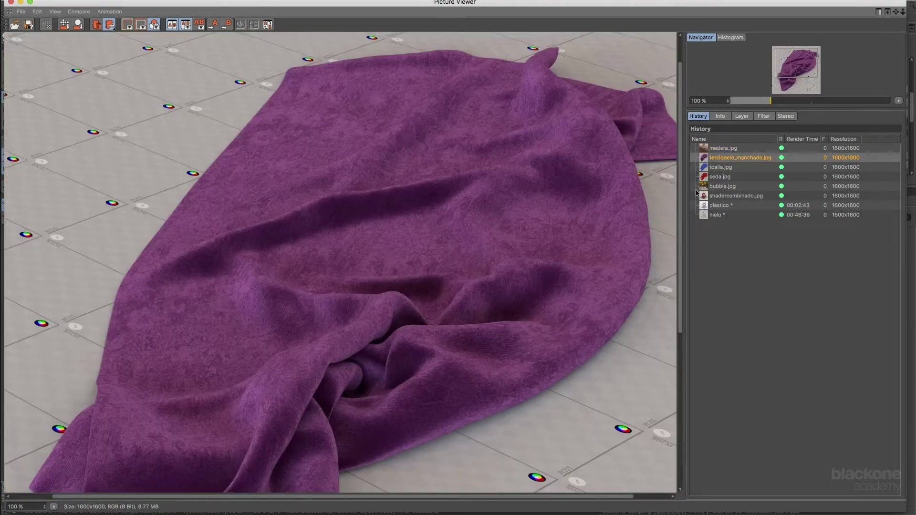
drag(681, 194, 677, 229)
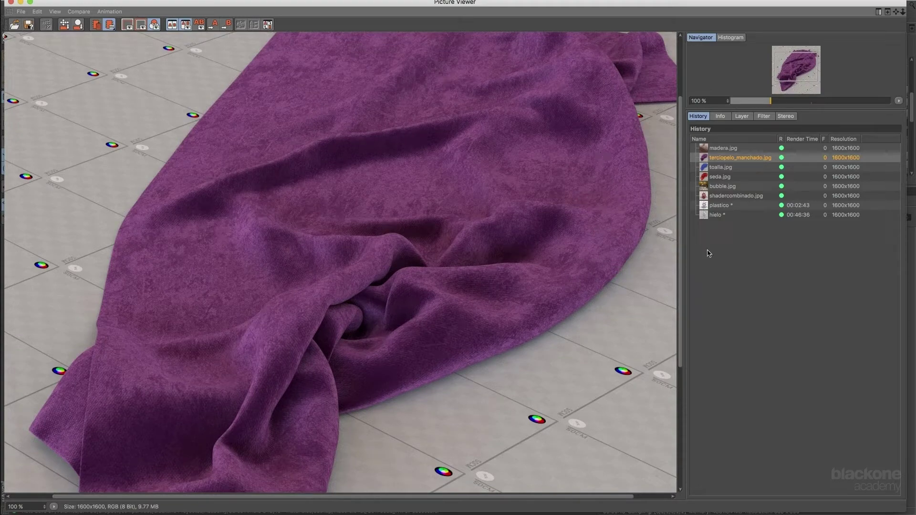
click(726, 170)
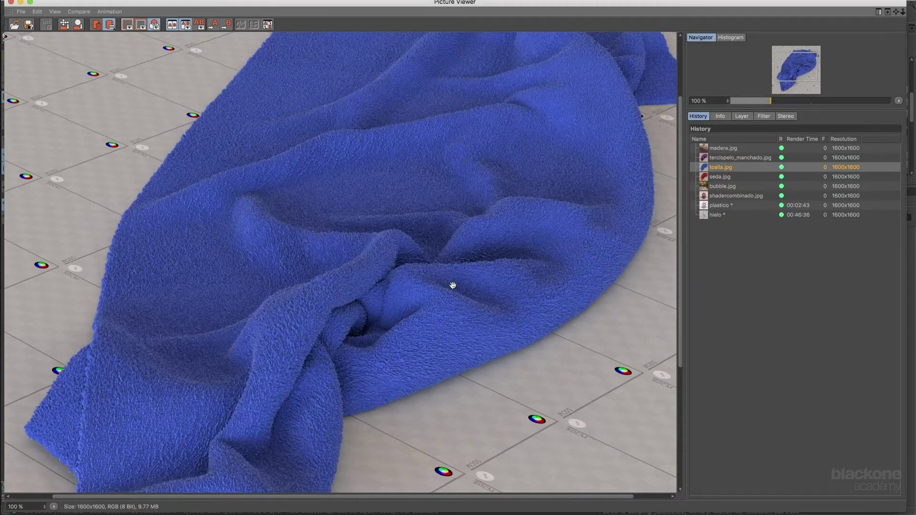
click(725, 178)
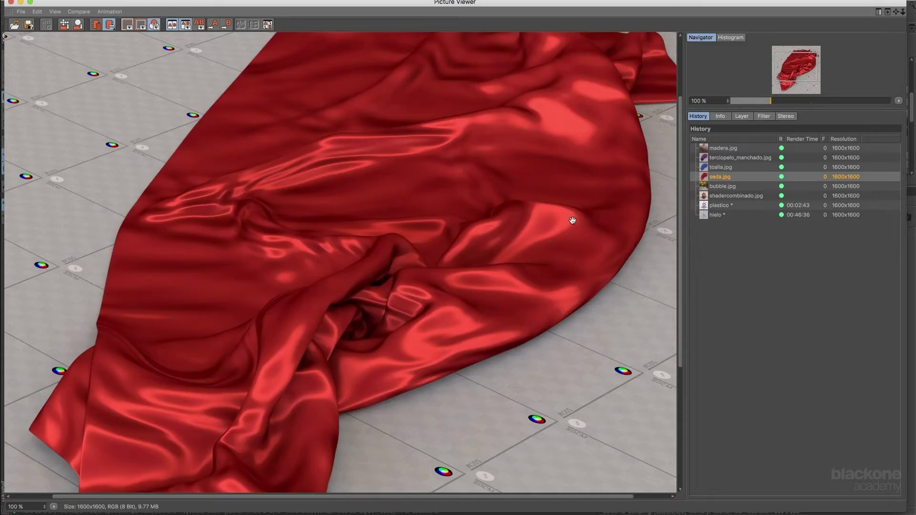
Step: Examine the bubble, shadercombinado, plastico and hielo sample renders, and close the Picture Viewer
click(729, 188)
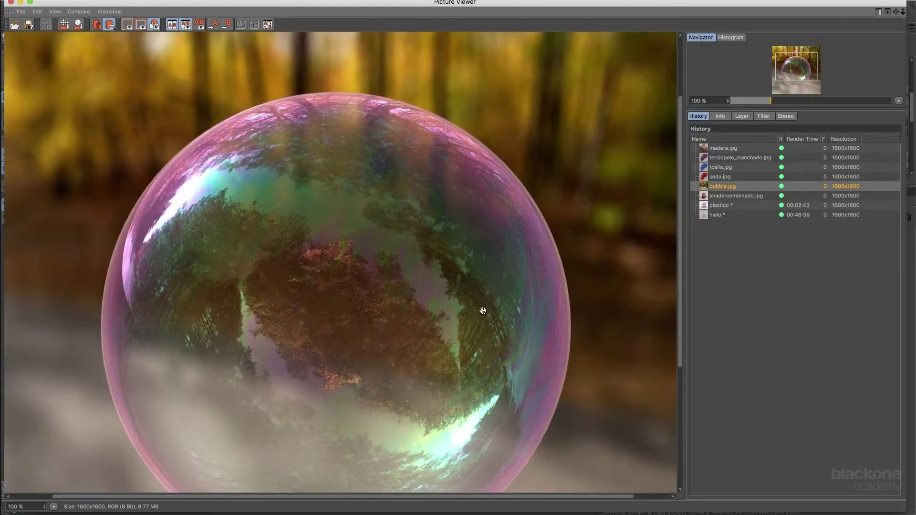
drag(474, 327, 505, 305)
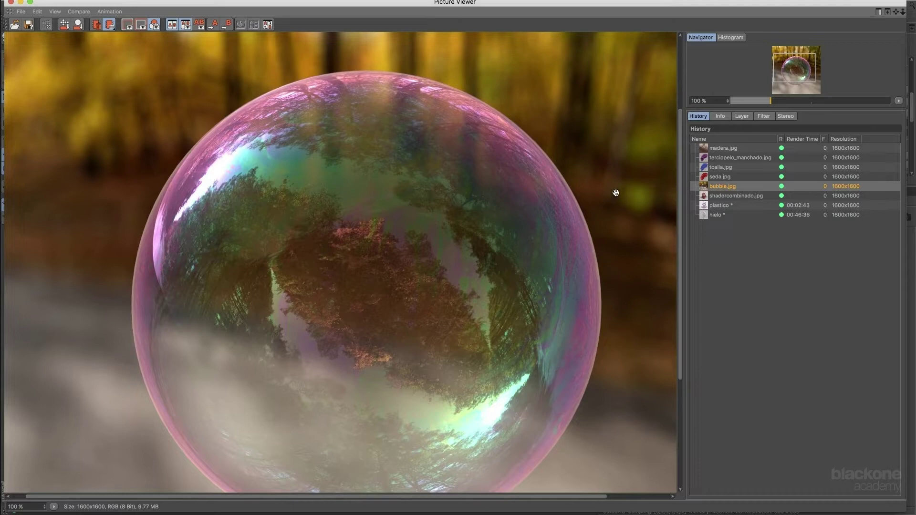
click(734, 196)
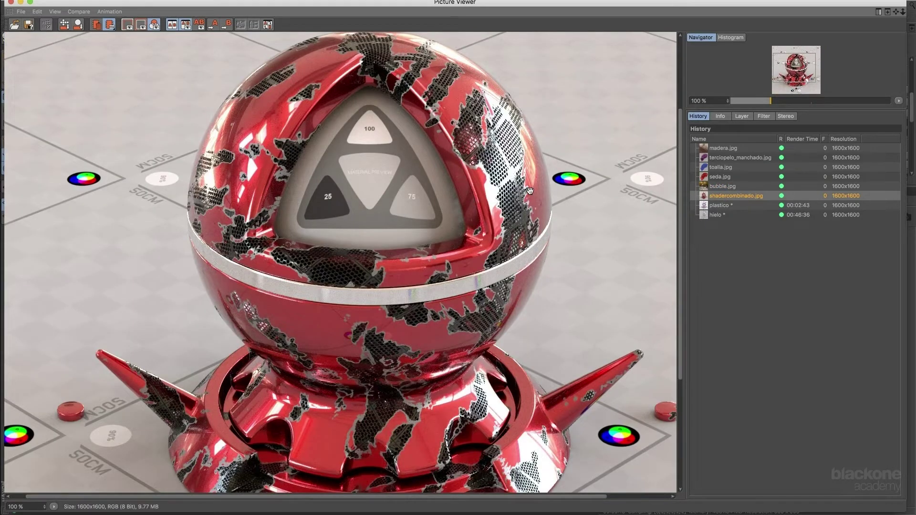
drag(528, 171, 529, 189)
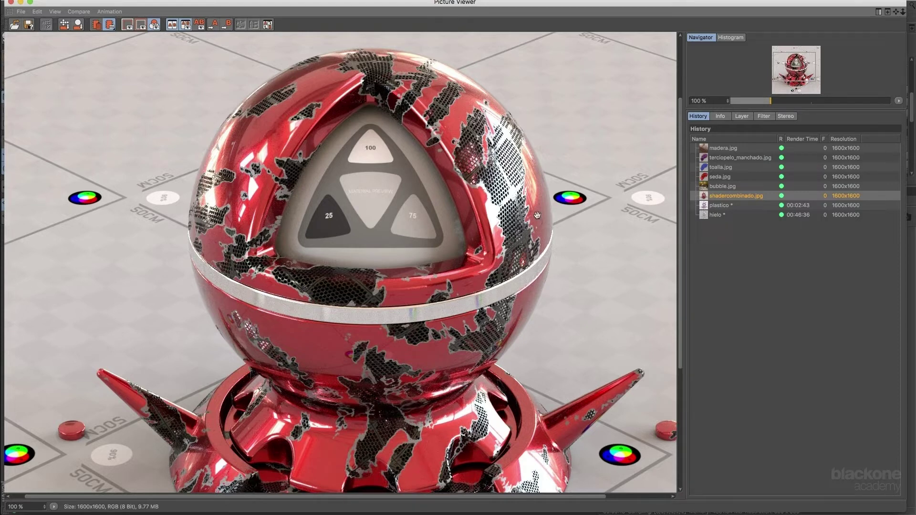
click(716, 207)
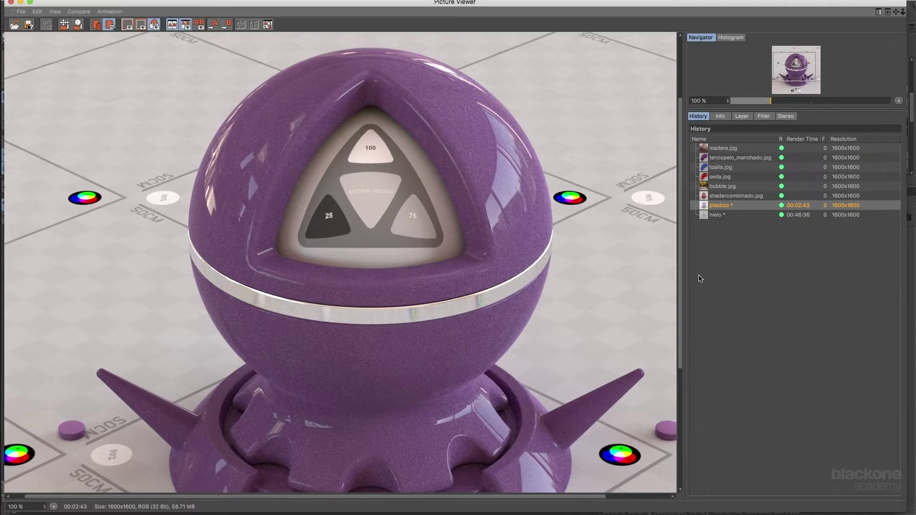
click(716, 215)
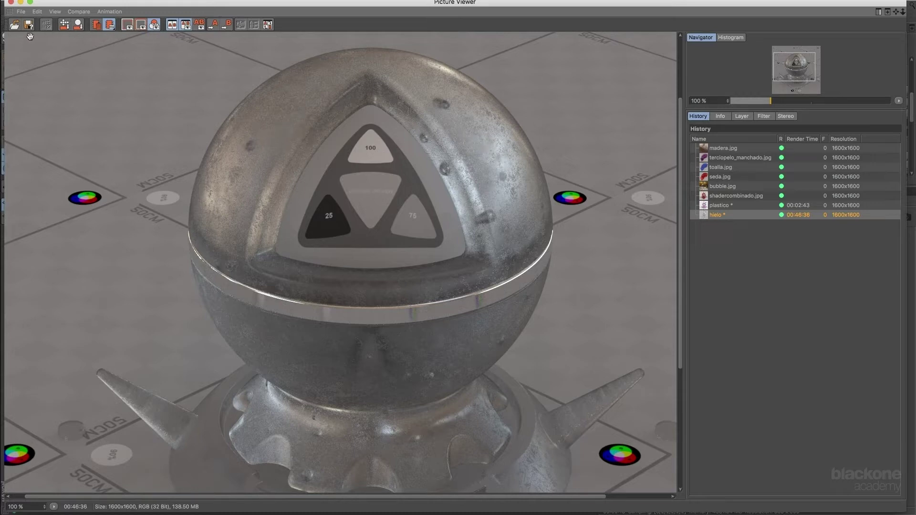
click(10, 2)
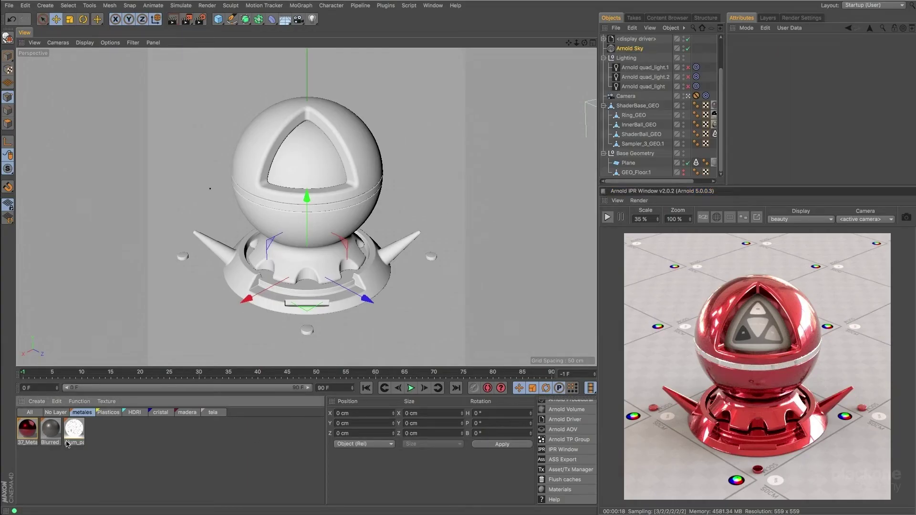
Step: Replace the material on ShaderBase_GEO with Blurred Metal Noised and start the Arnold IPR render
click(46, 429)
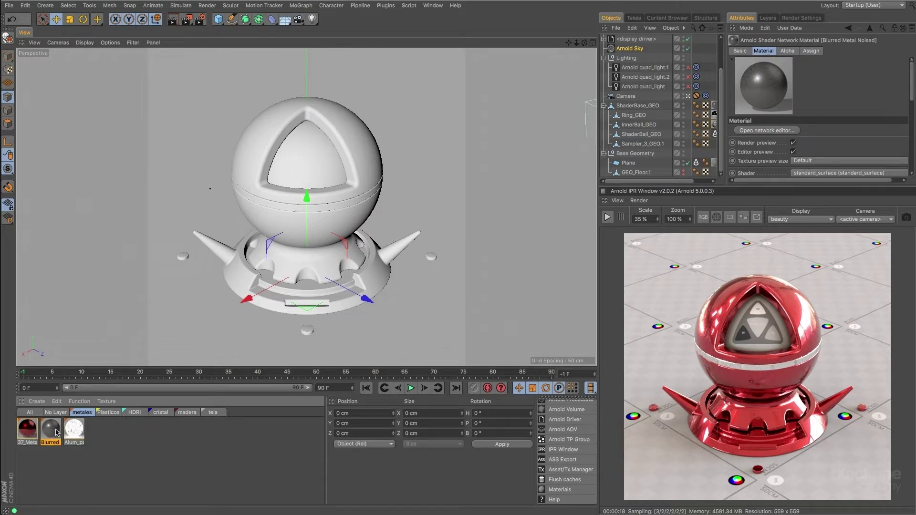
drag(55, 431, 713, 106)
click(693, 105)
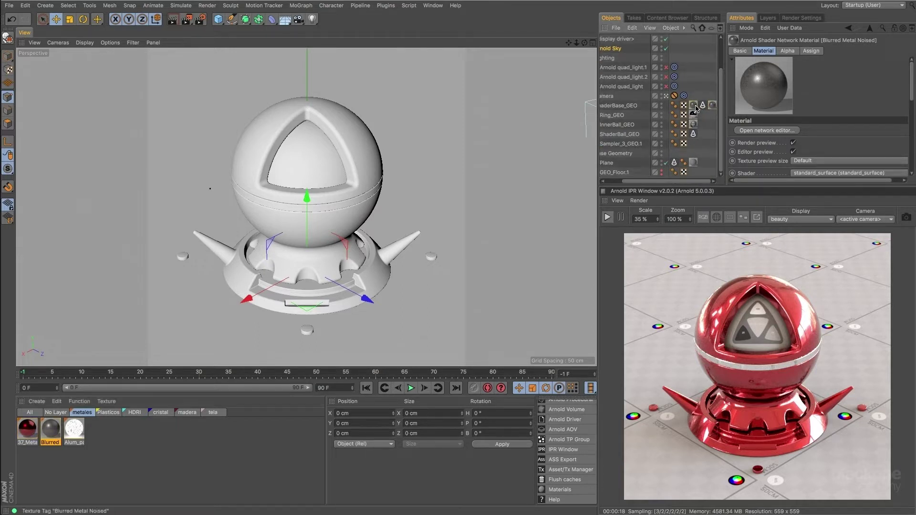
key(Delete)
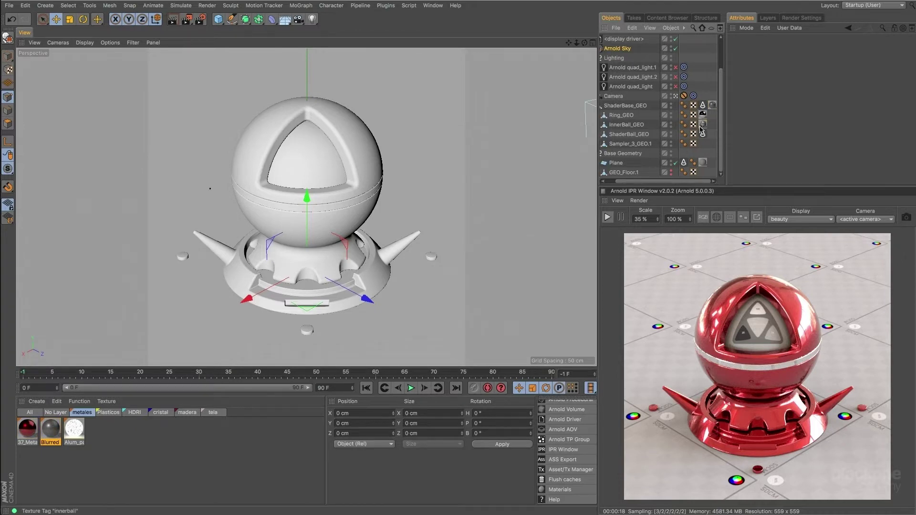
click(607, 218)
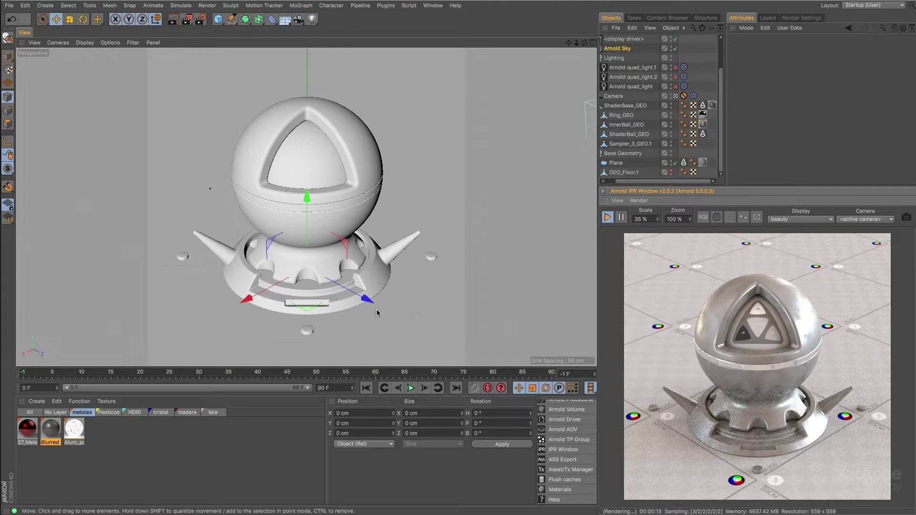
Step: Open the Blurred Metal Noised material's shader network editor and move and enlarge its window above the timeline
click(53, 429)
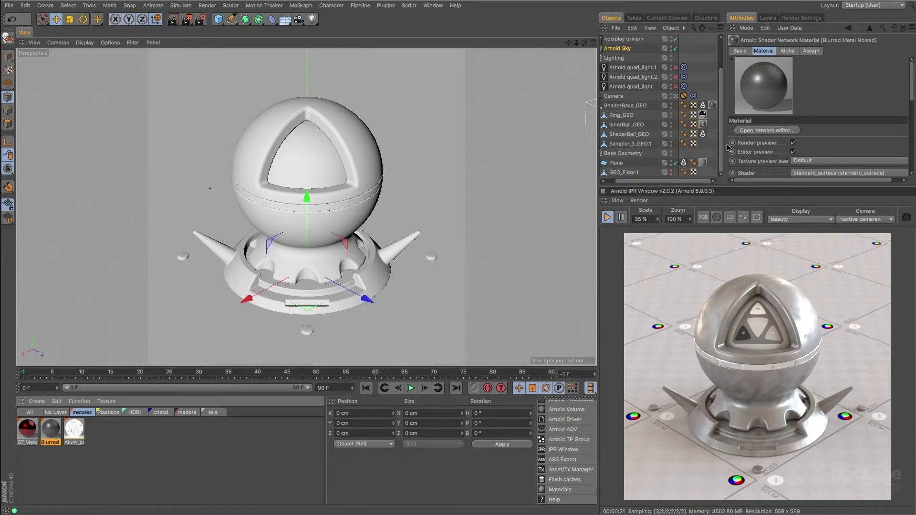
click(760, 131)
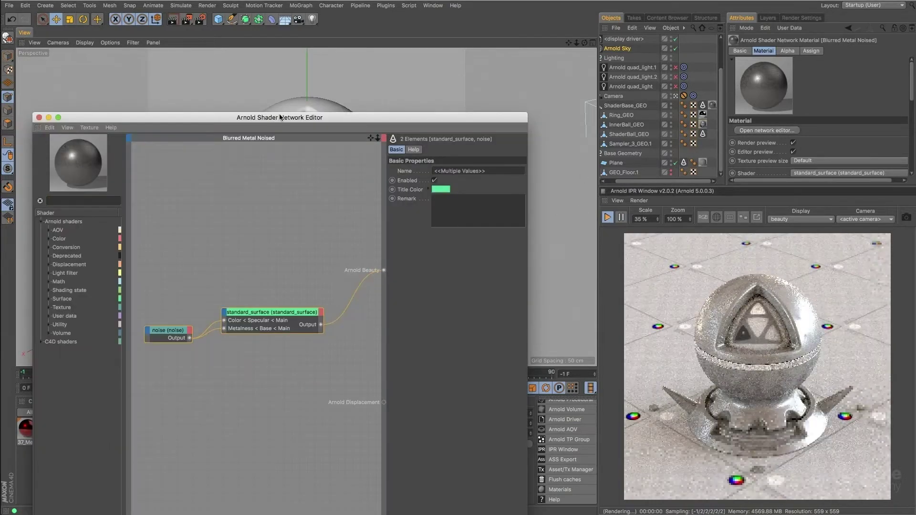
drag(283, 114, 300, 21)
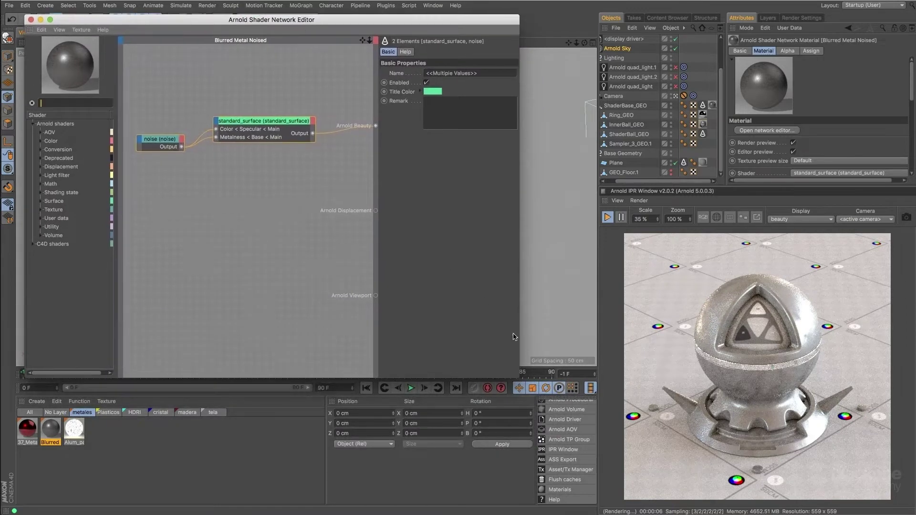
drag(519, 376, 594, 349)
drag(194, 126, 179, 114)
Step: Connect the noise node's output directly to Arnold Beauty to preview the noise pattern on the ball
click(198, 147)
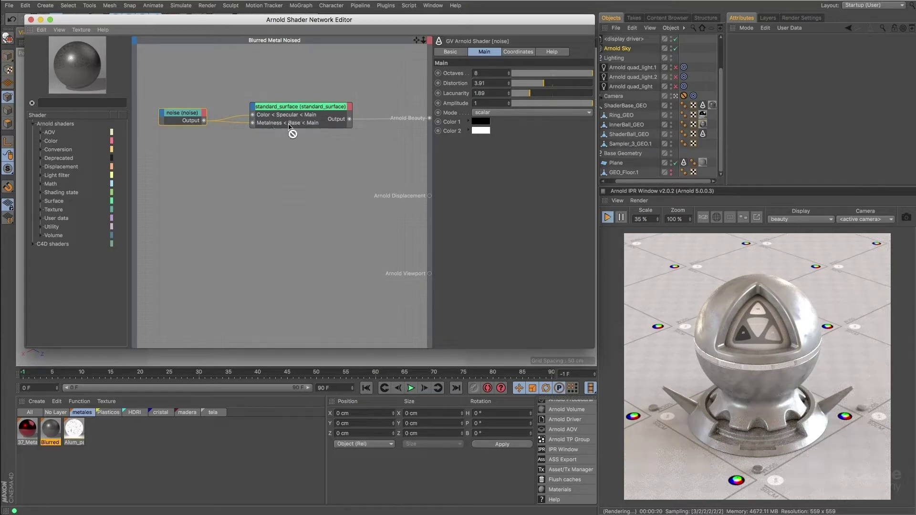
drag(291, 110, 289, 107)
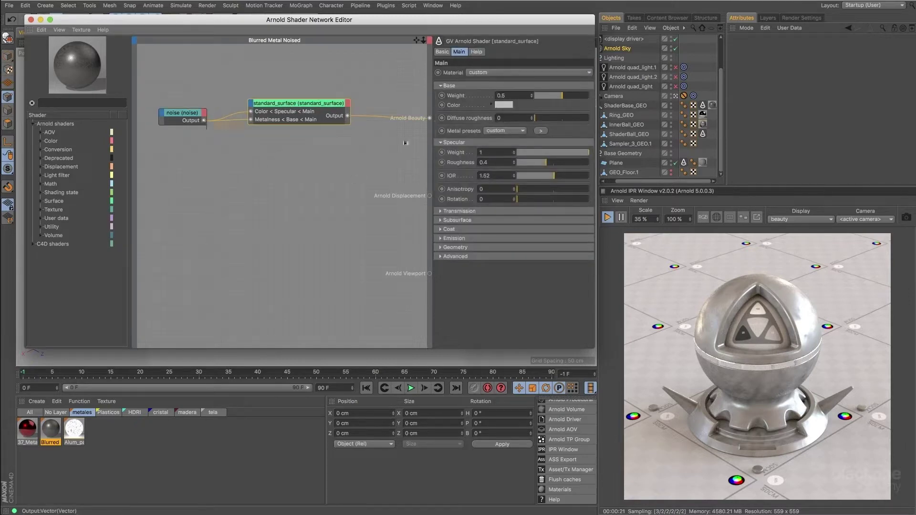
drag(405, 143, 429, 118)
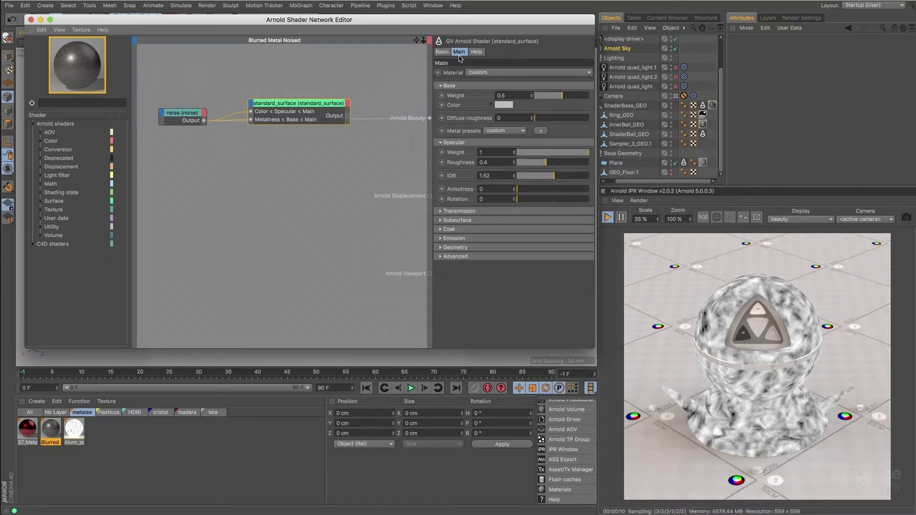
Step: Widen the node attributes area of the network editor and reconnect the standard_surface output to Arnold Beauty
click(444, 54)
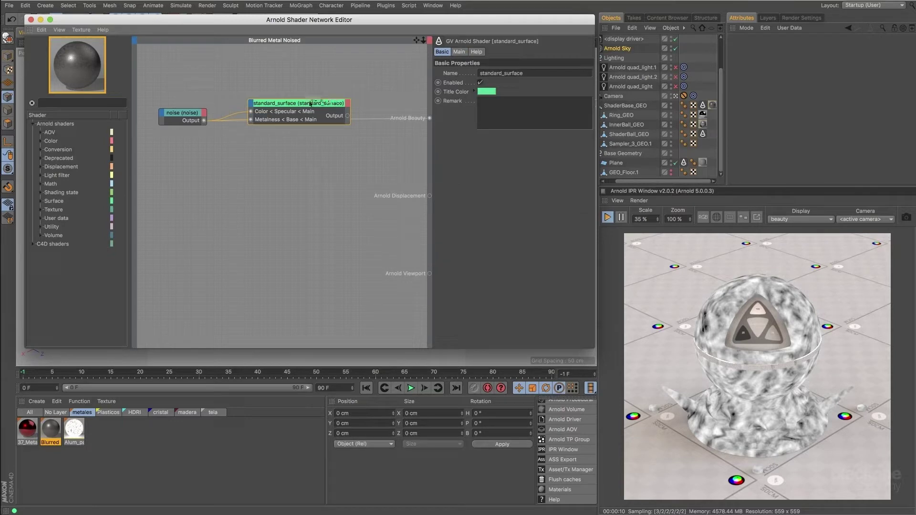
click(458, 53)
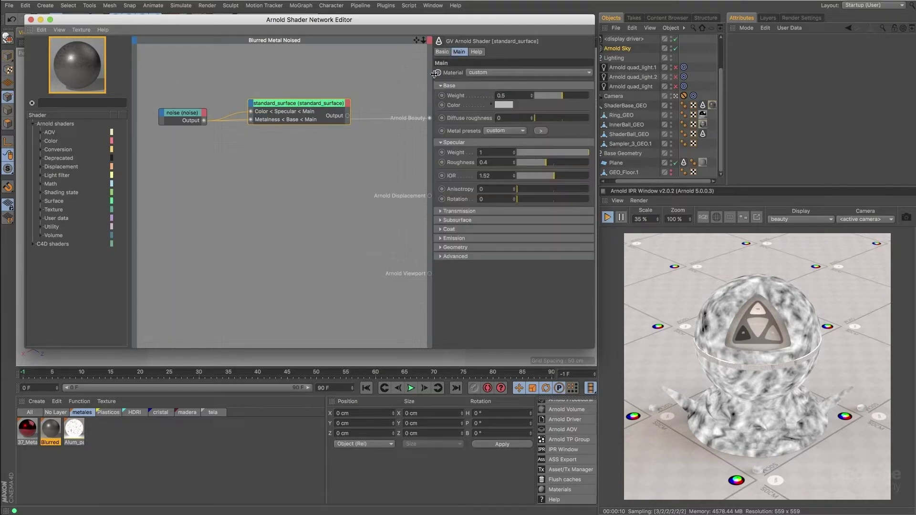
drag(431, 77, 396, 79)
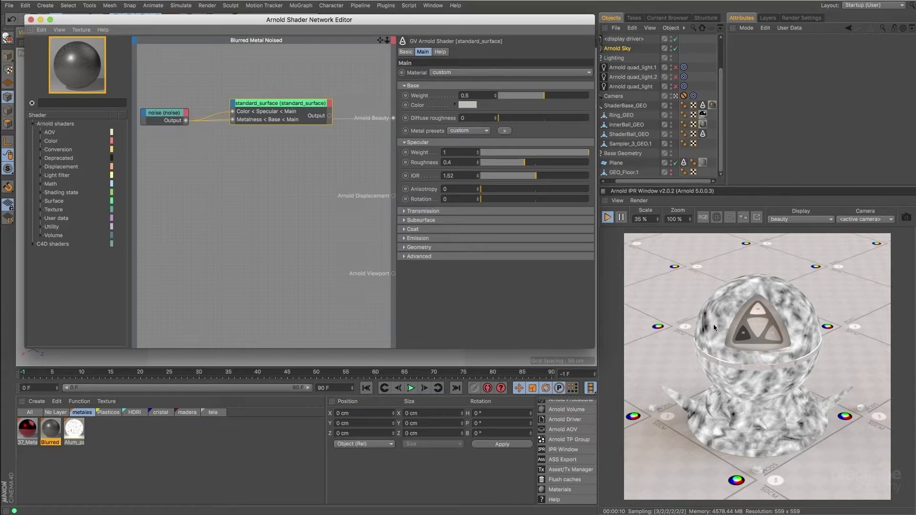
drag(288, 105, 290, 108)
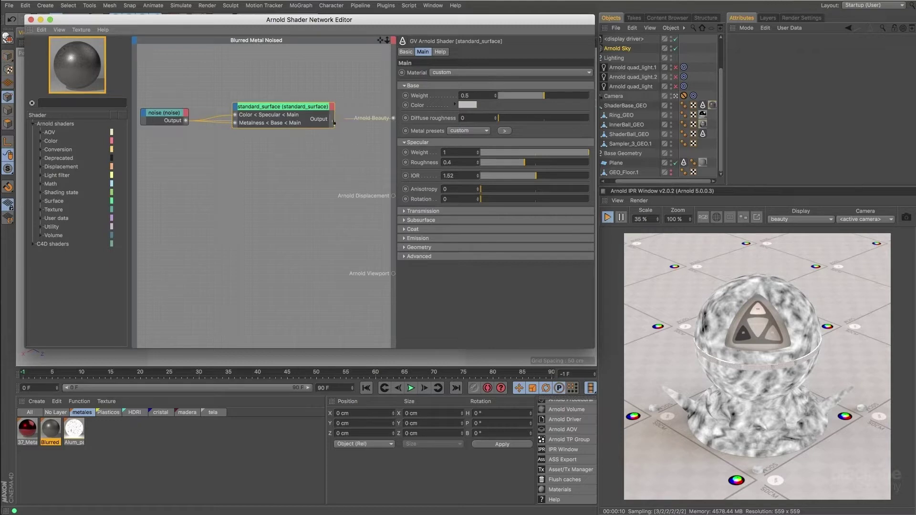
drag(333, 120, 394, 120)
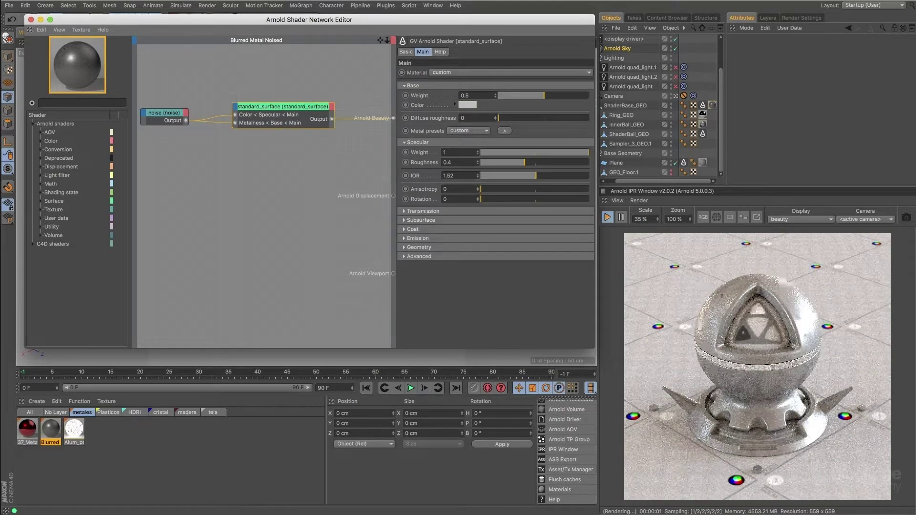
Step: Set the IPR render scale to 100 % and frame the upper left part of the shader ball
click(647, 221)
text(10)
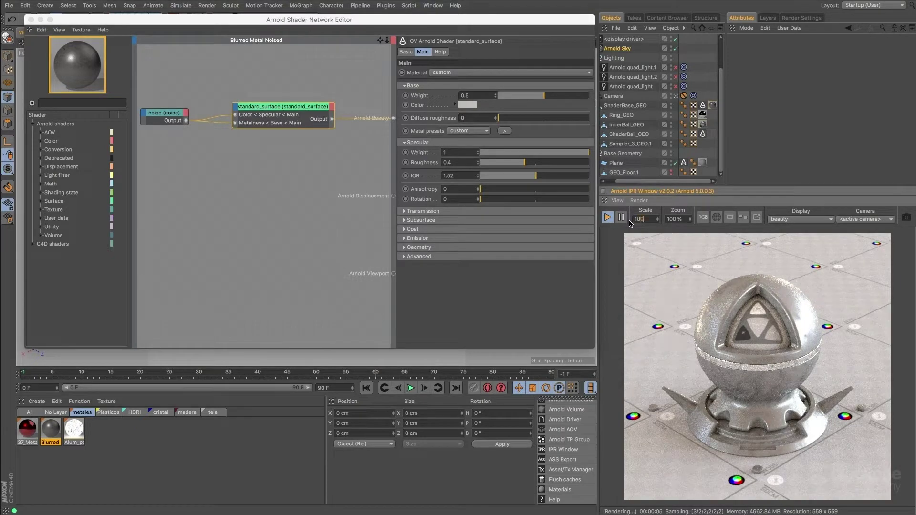
text(0)
key(Return)
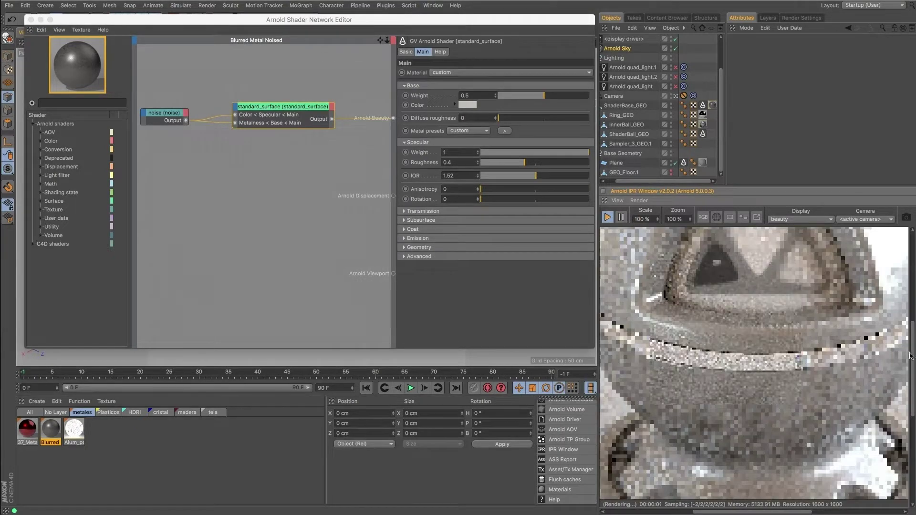
drag(912, 365, 912, 323)
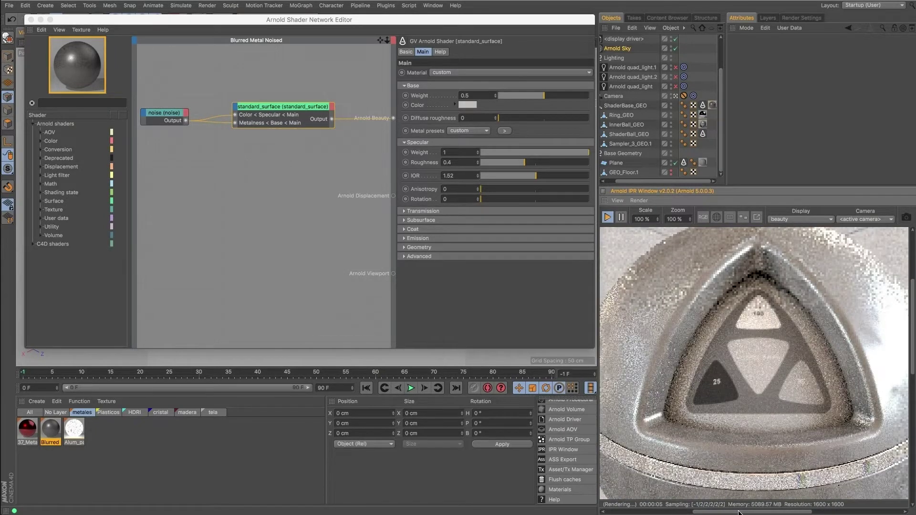
drag(739, 513, 701, 513)
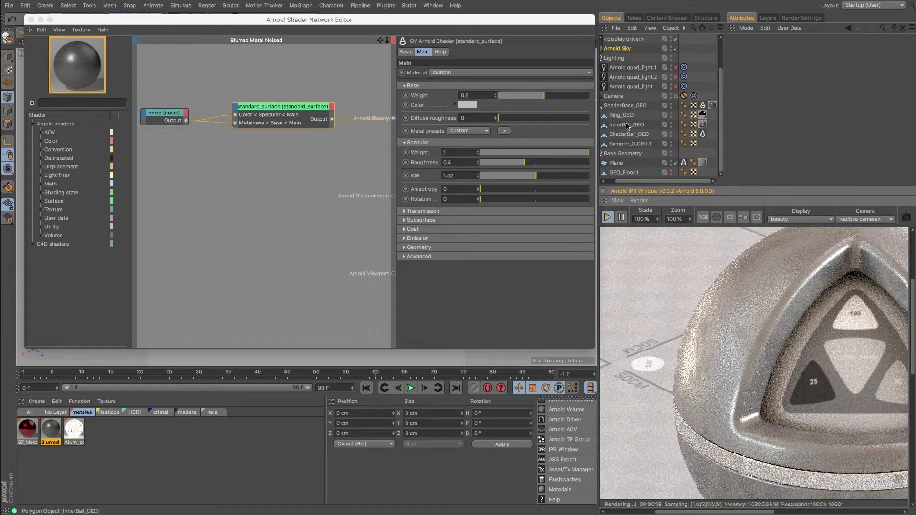
Step: With ShaderBase_GEO and ShaderBall_GEO selected, enable the IPR render region and place it over the left side of the shader ball
click(635, 134)
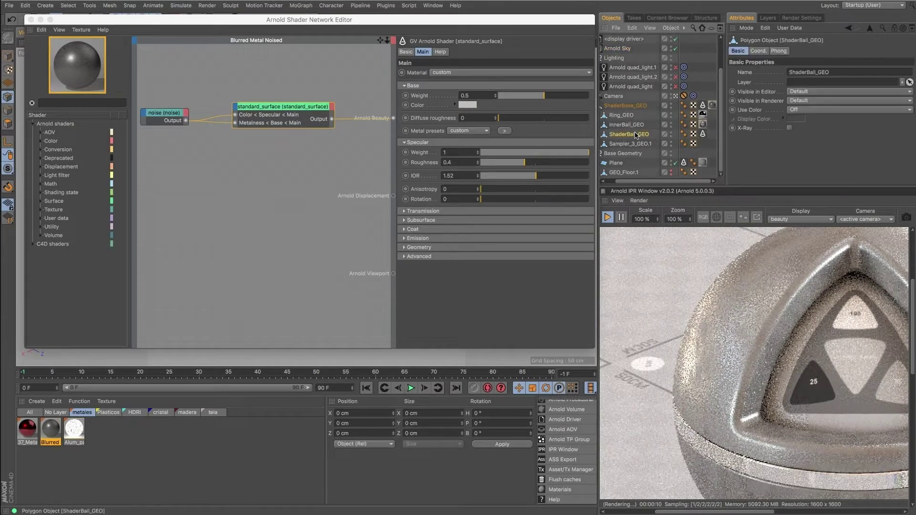
shift+click(627, 106)
click(744, 218)
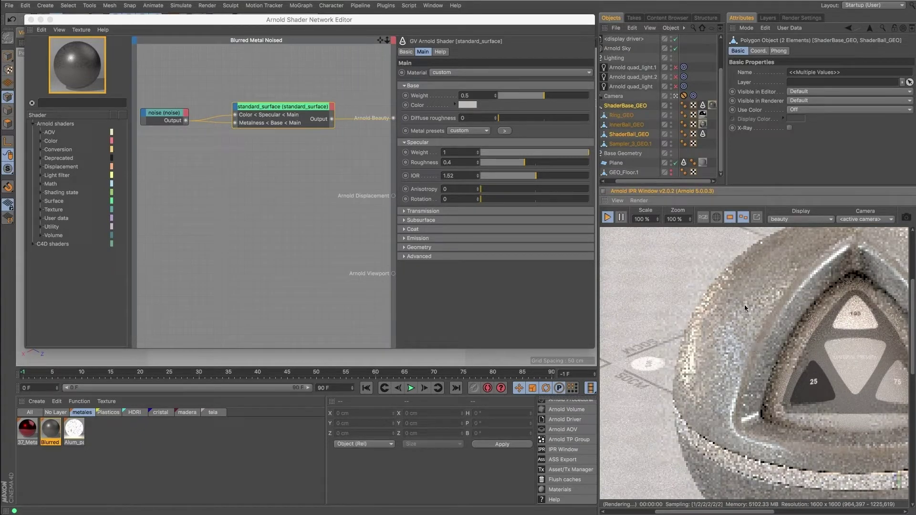
scroll(763, 322, down, 3)
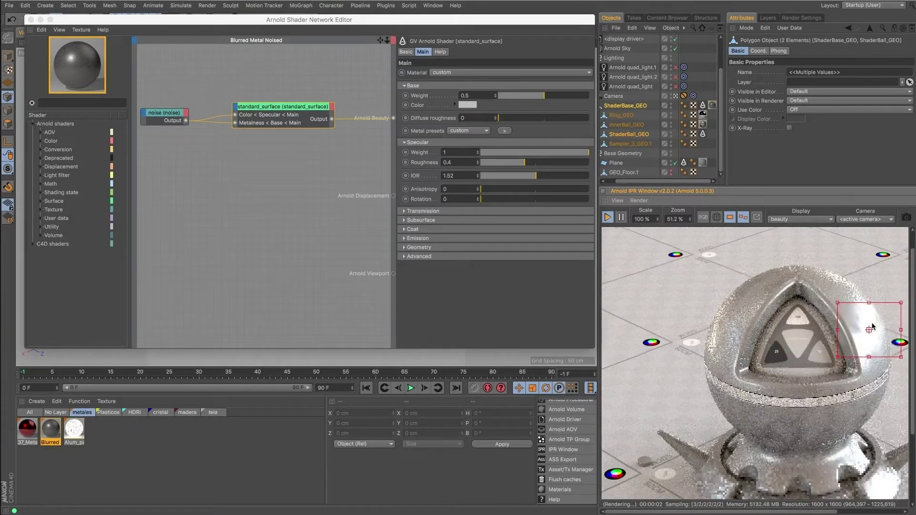
drag(869, 334, 729, 329)
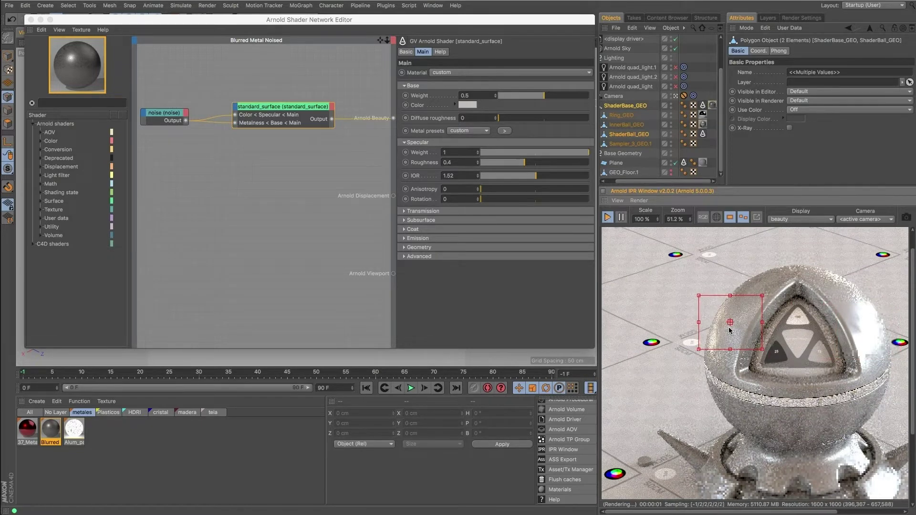
Step: Frame the shader ball's edge in the IPR at 100 % zoom and move the render region down along that side
scroll(731, 330, up, 3)
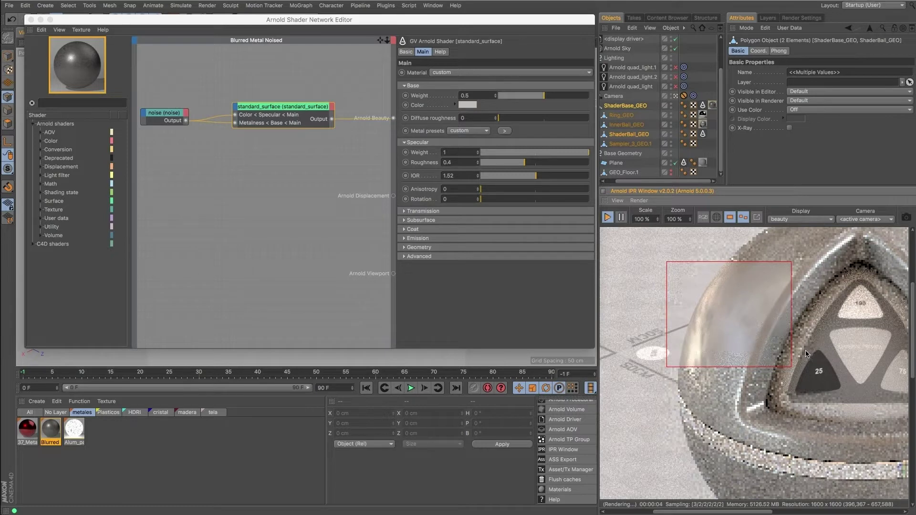
drag(728, 319, 722, 371)
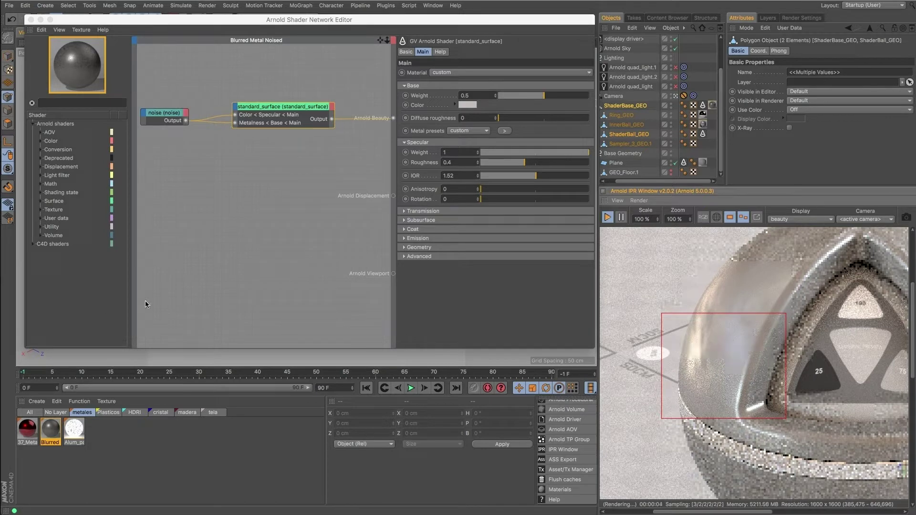
Step: Load the 37_Metal_Scratch_2 material into the network editor and rearrange its flakes, bump2d and standard_surface nodes
click(31, 428)
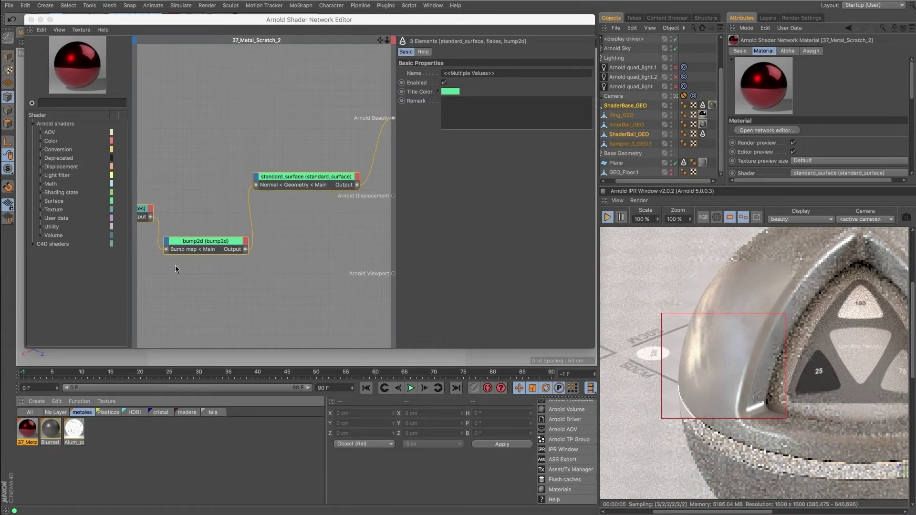
click(292, 176)
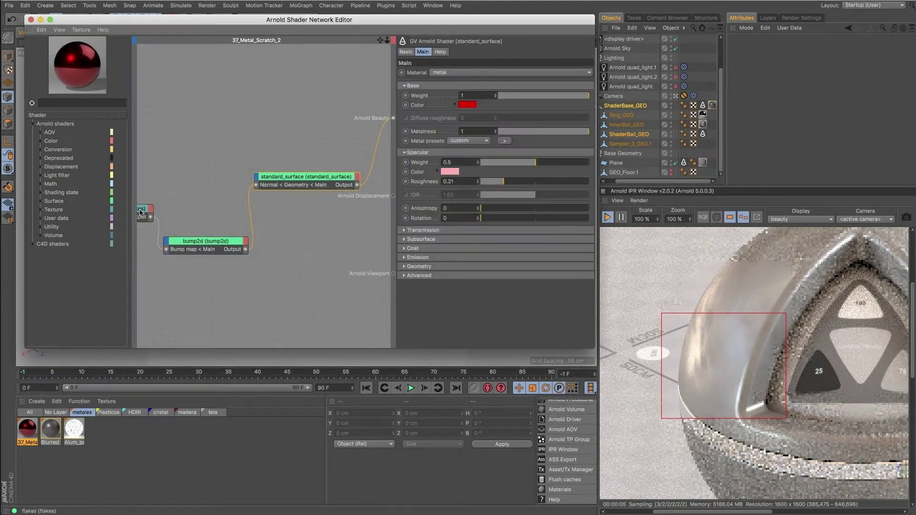
drag(144, 204, 194, 130)
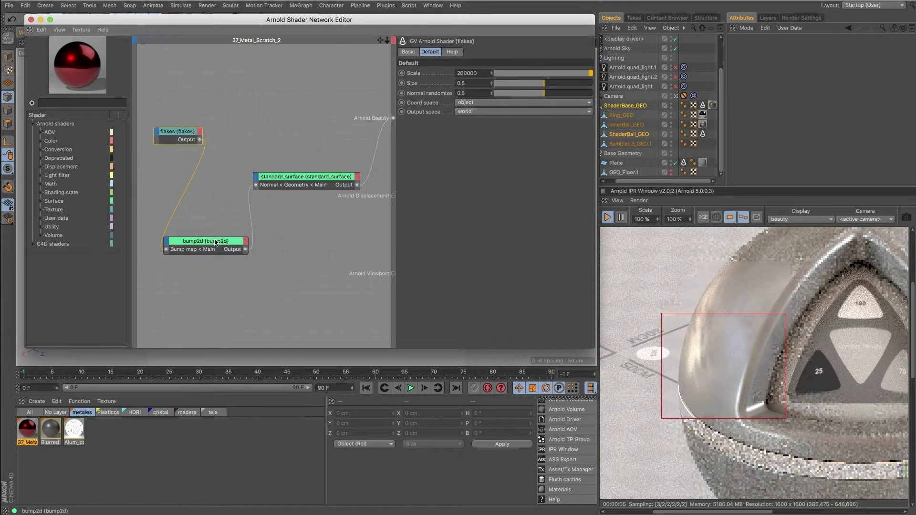
drag(215, 240, 221, 216)
drag(176, 132, 172, 130)
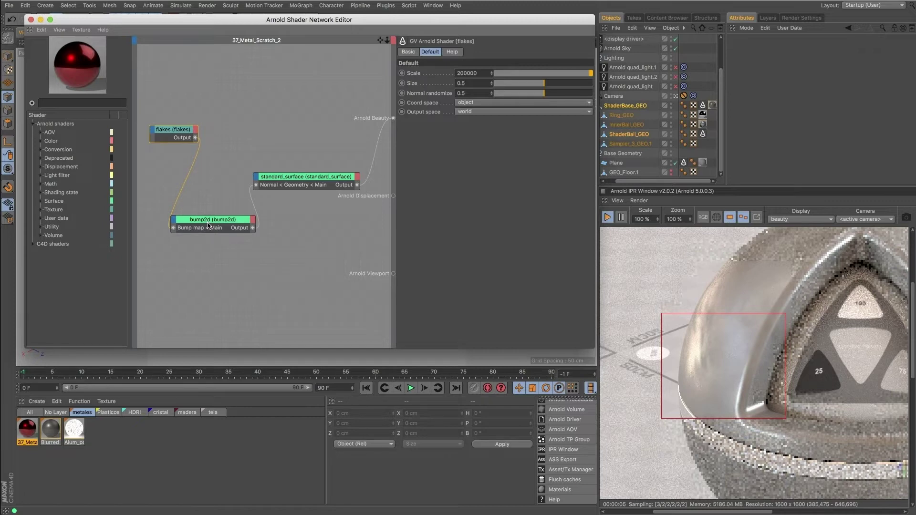
drag(208, 225, 200, 230)
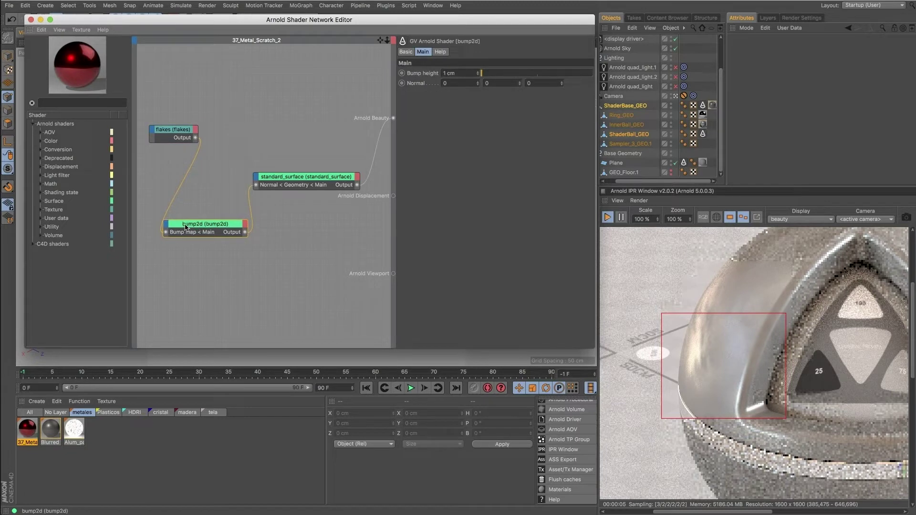
drag(276, 189, 274, 180)
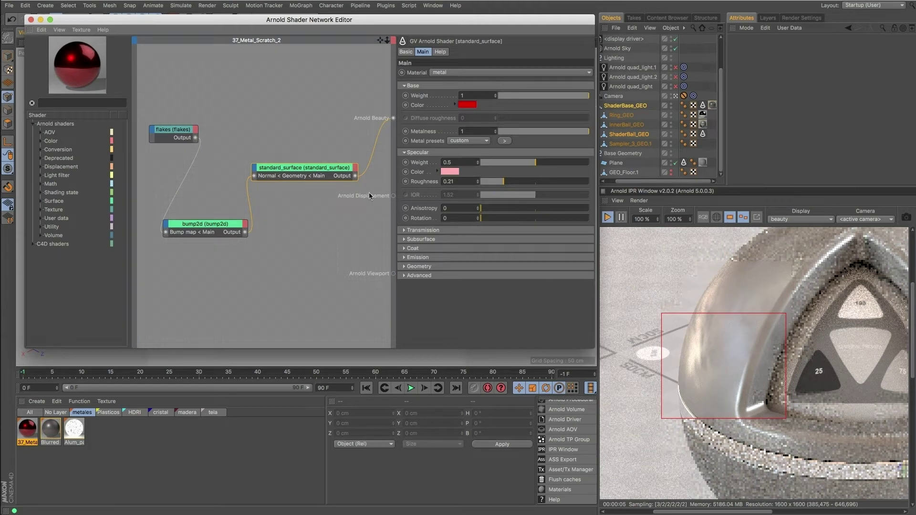
Step: Review the standard_surface properties and apply the 37_Metal_Scratch_2 material to ShaderBase_GEO in place of its current material
click(406, 52)
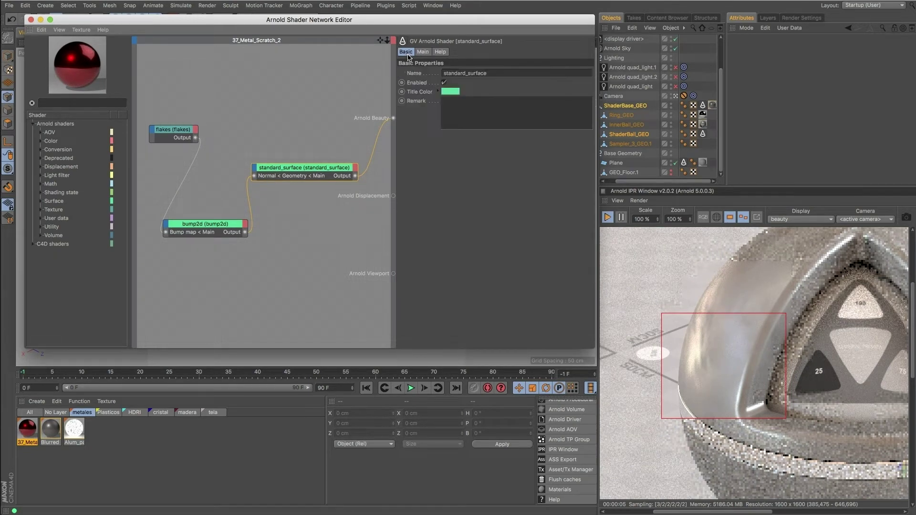
click(423, 52)
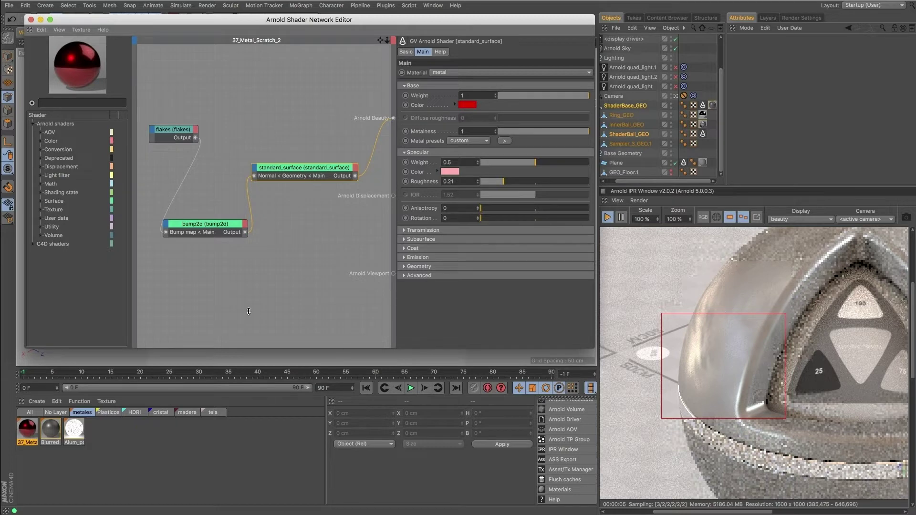
drag(27, 428, 714, 106)
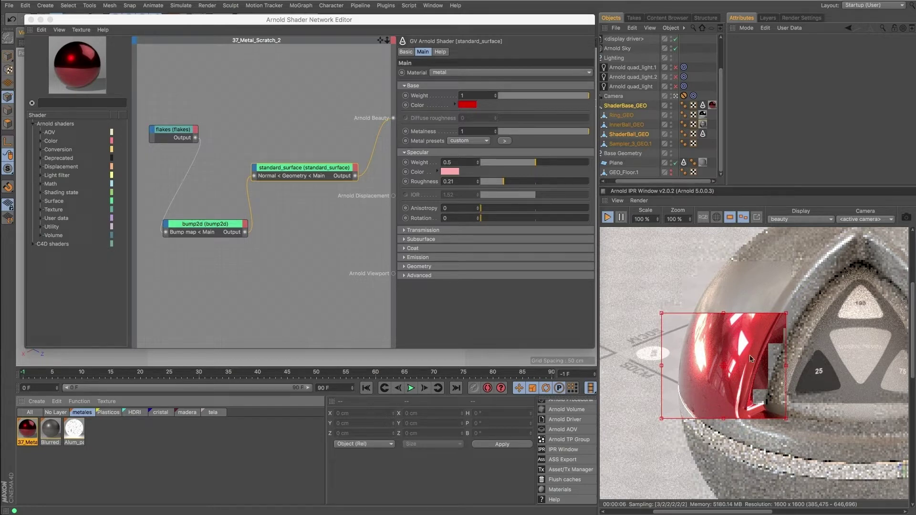
Step: Show the standard_surface coat settings, test the specular roughness at 0 and set it to 0.22
click(292, 171)
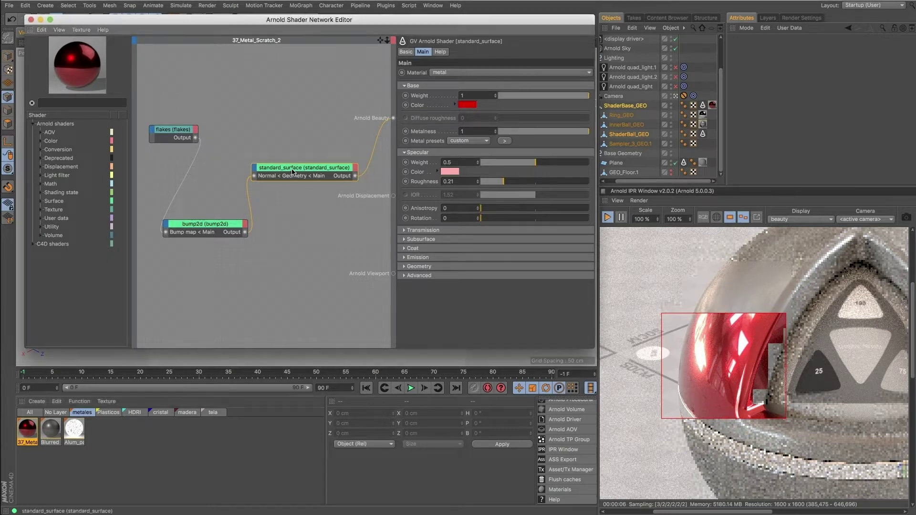
click(414, 249)
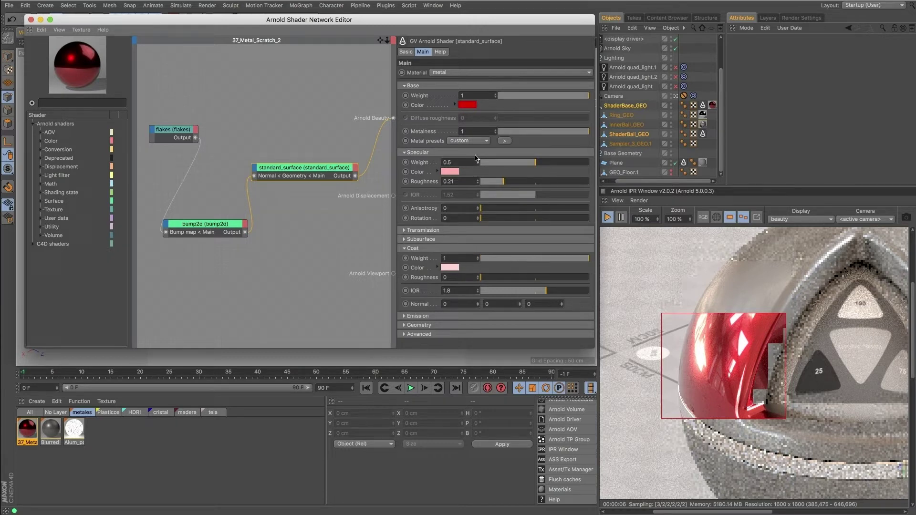
drag(468, 182, 430, 181)
drag(502, 184, 455, 183)
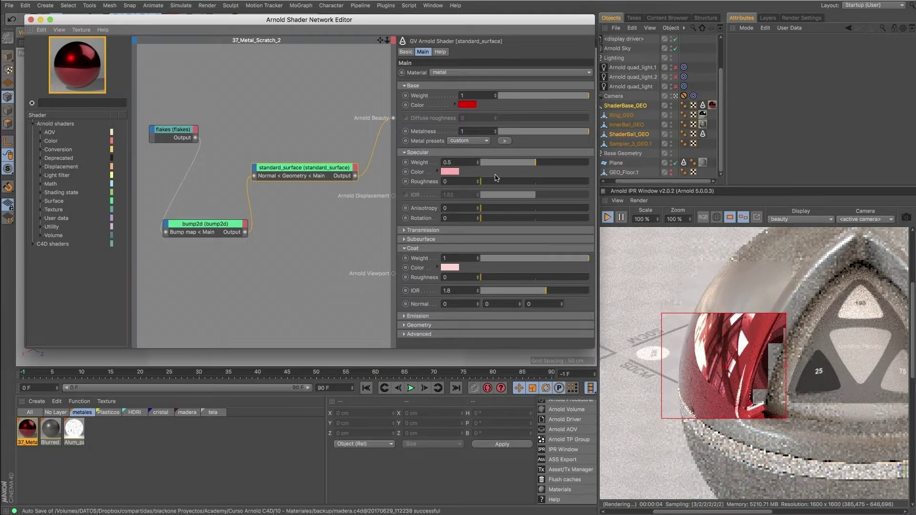
drag(481, 185, 506, 187)
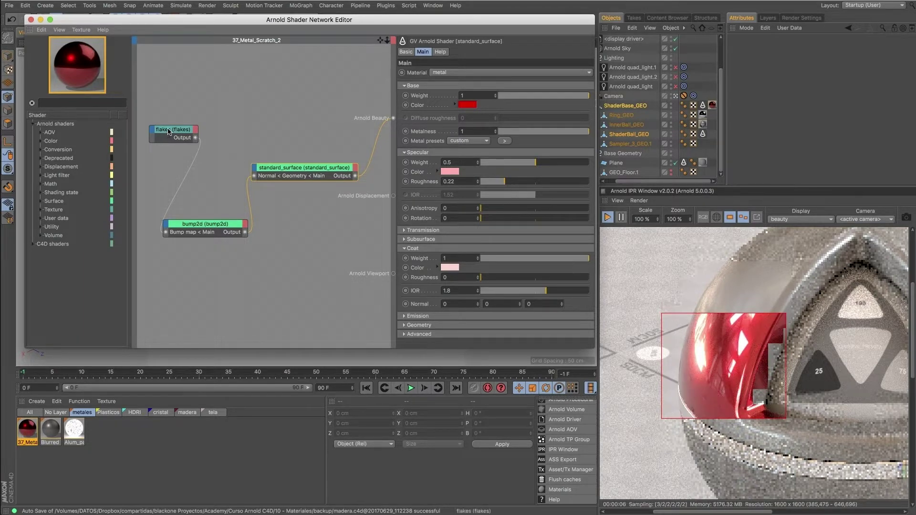
Step: Reposition the flakes node in the graph and filter the shader list with "fla"
mouse_move(168, 132)
mouse_down()
mouse_move(181, 121)
mouse_move(174, 120)
mouse_up()
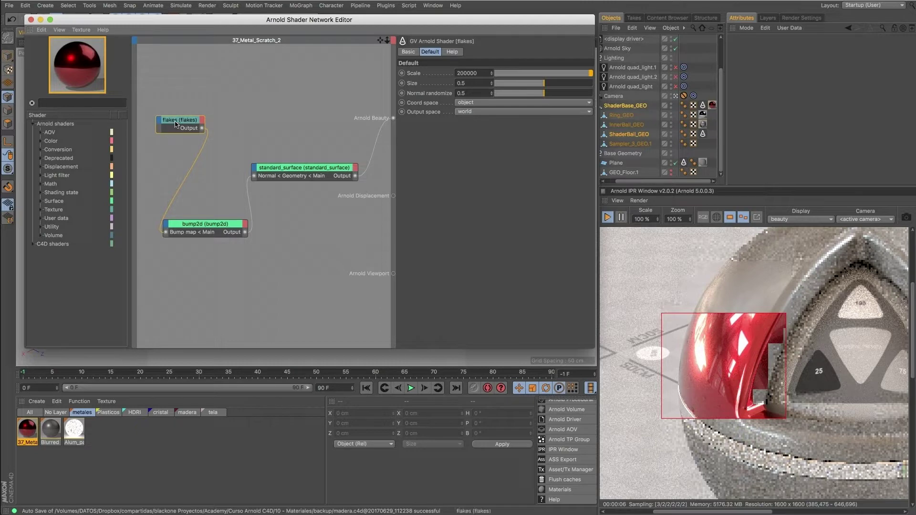
drag(176, 123, 180, 131)
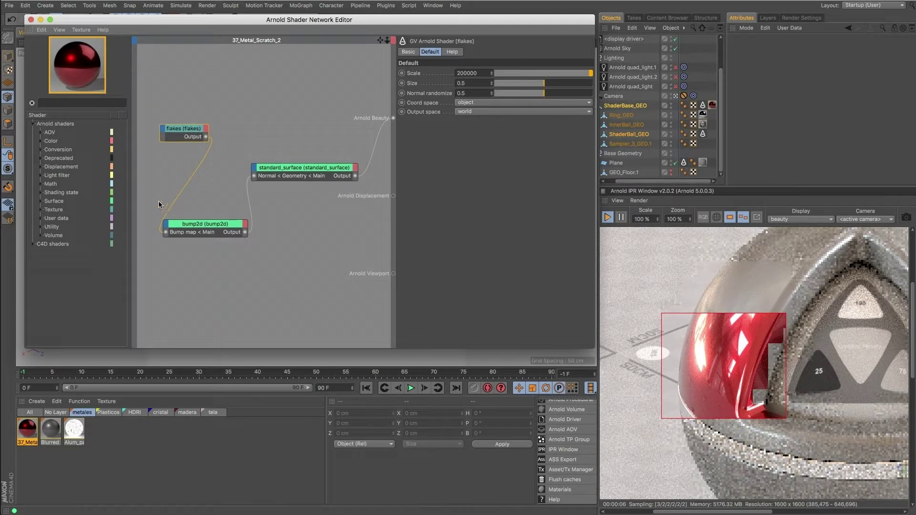
click(41, 228)
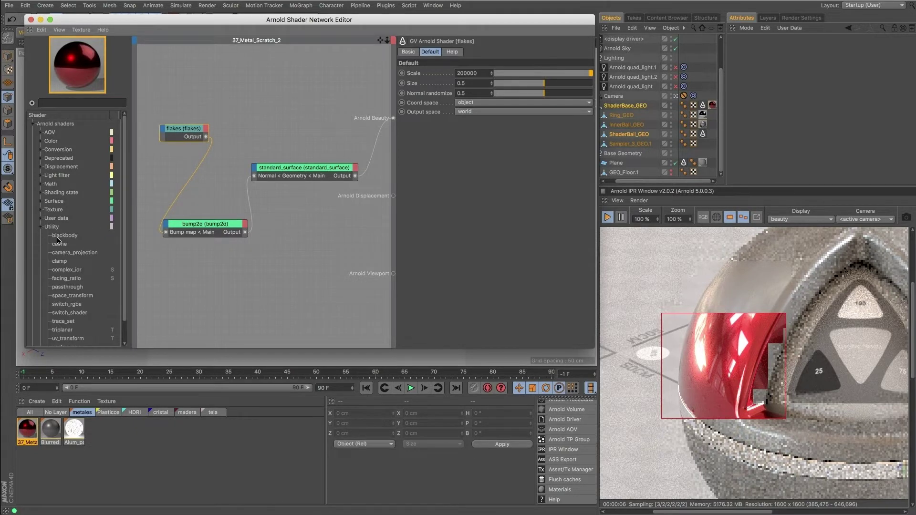
click(77, 103)
text(f)
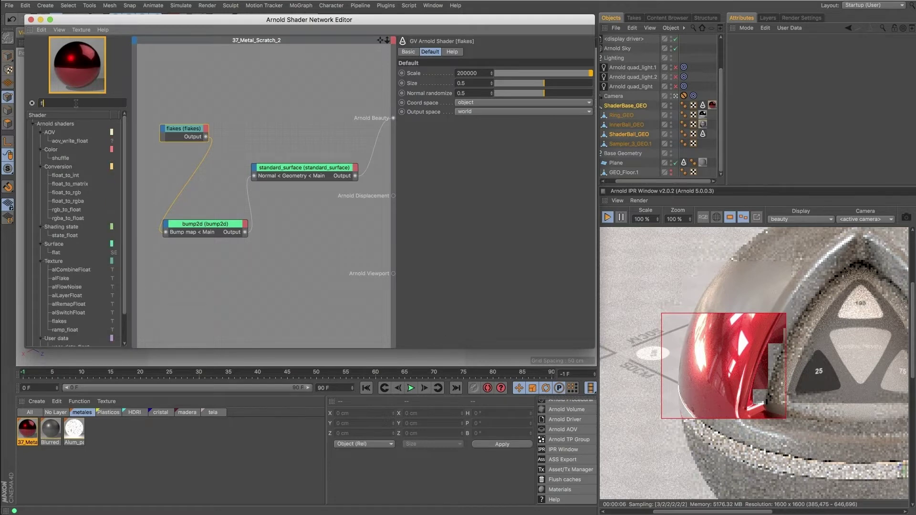
text(la)
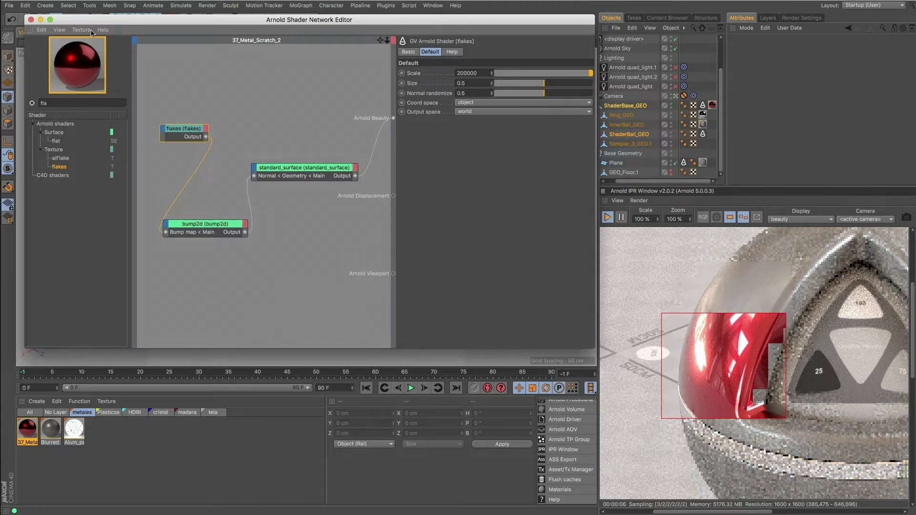
Step: Close the shader network editor, show the cristal layer's materials and bring the bubble object into view in the object list
click(29, 20)
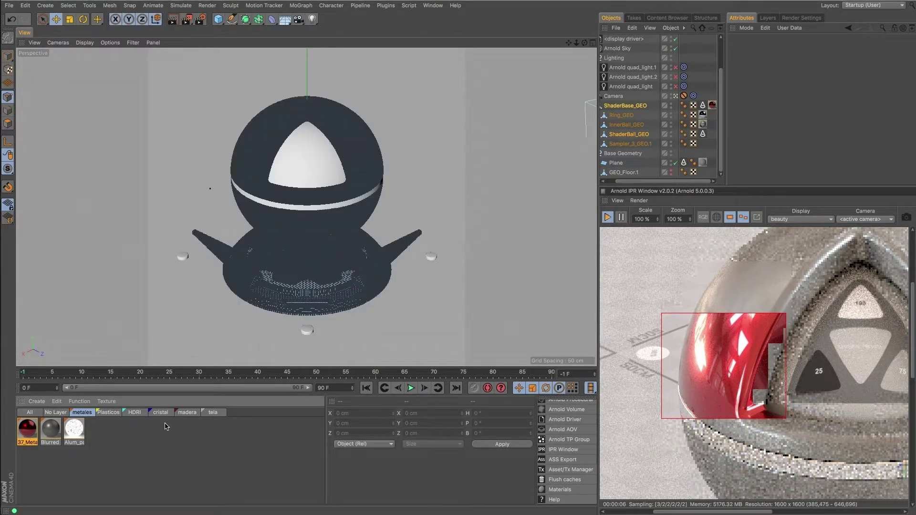
click(161, 413)
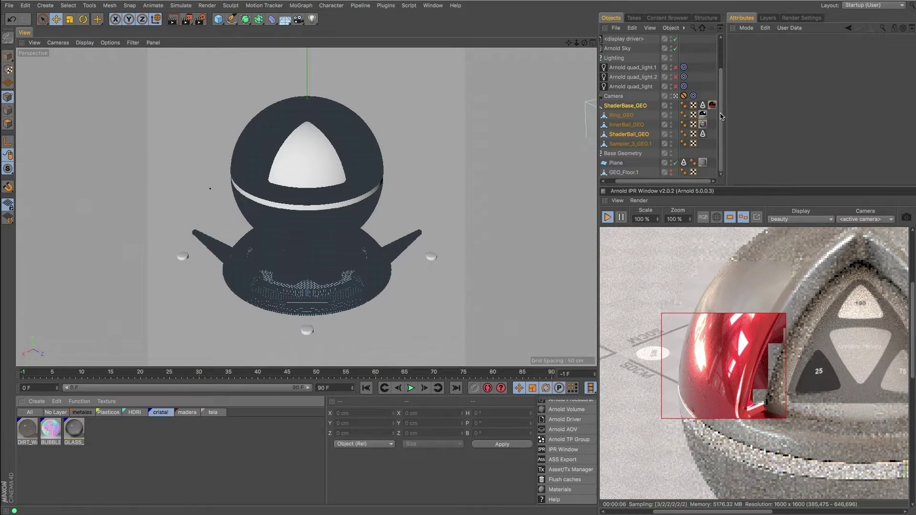
drag(721, 116, 724, 74)
drag(666, 181, 644, 181)
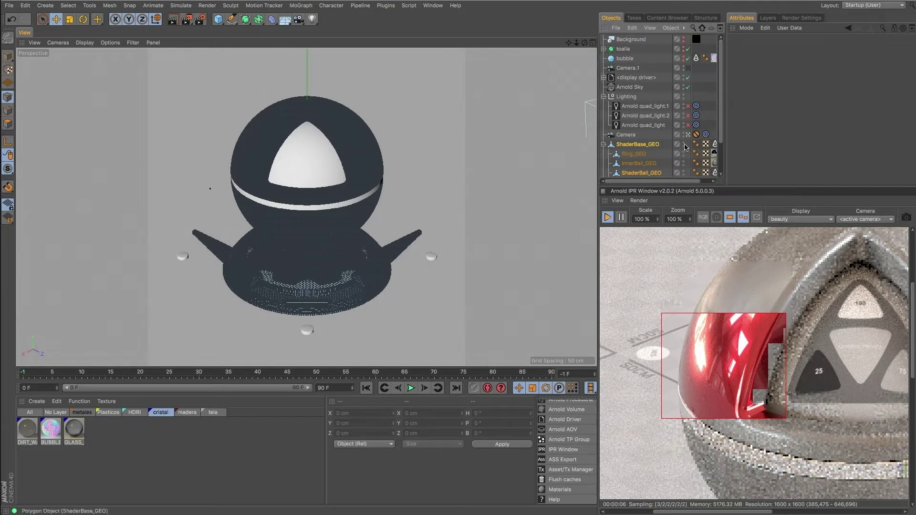
drag(692, 182, 706, 185)
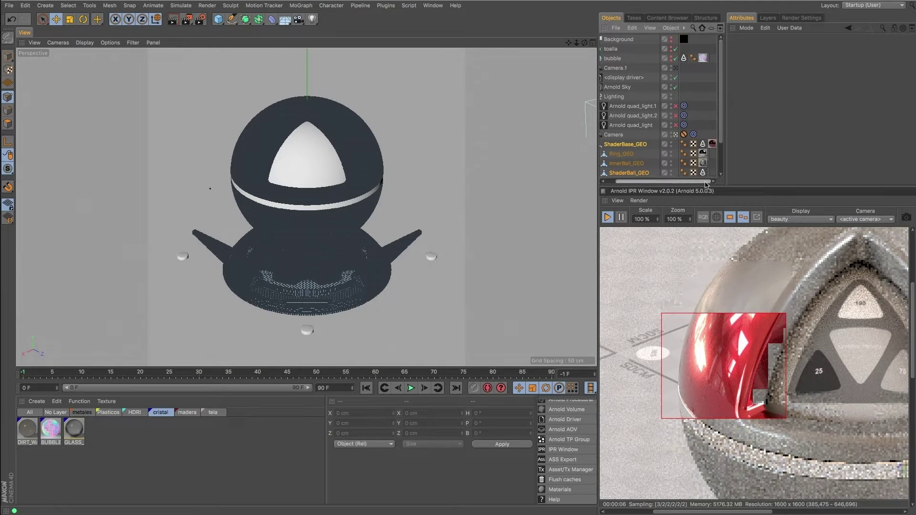
Step: Set the IPR scale to 35 % with 100 % zoom, and turn off region rendering and selected-objects-only rendering
scroll(687, 268, down, 5)
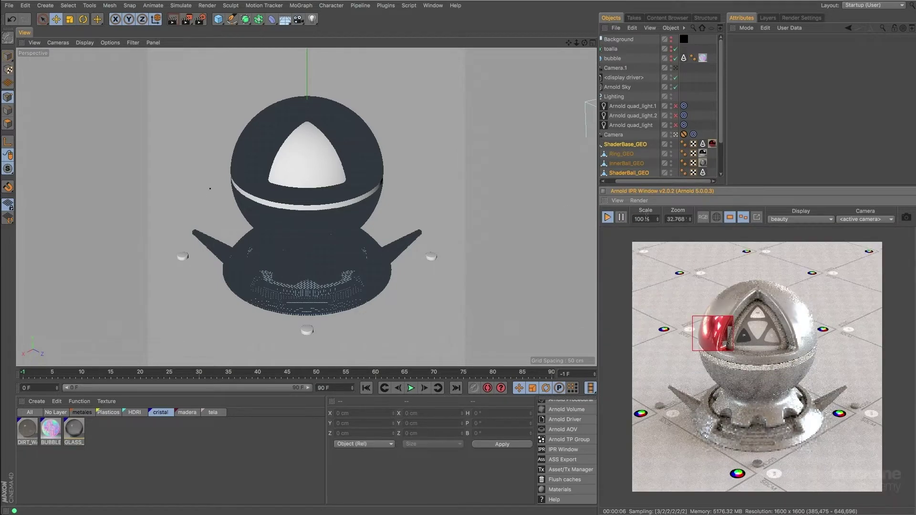
drag(647, 218, 567, 213)
text(35)
key(Return)
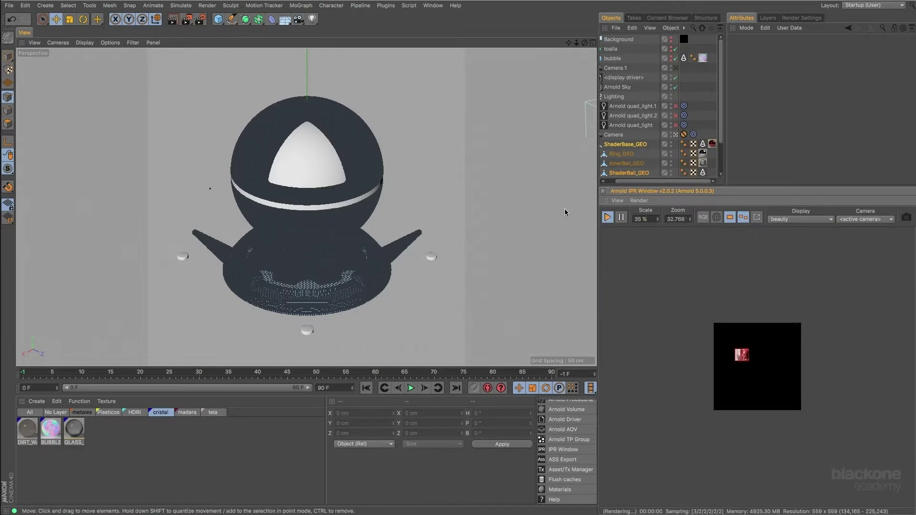
scroll(729, 318, up, 5)
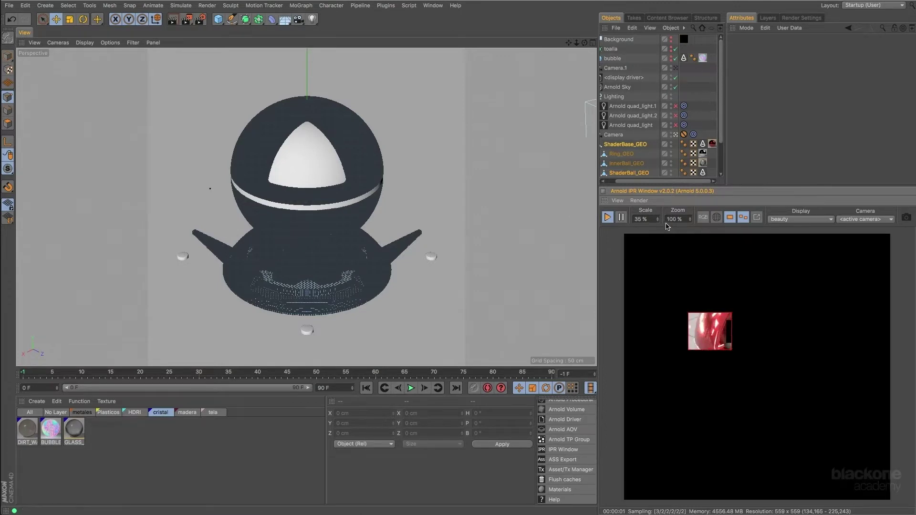
click(731, 217)
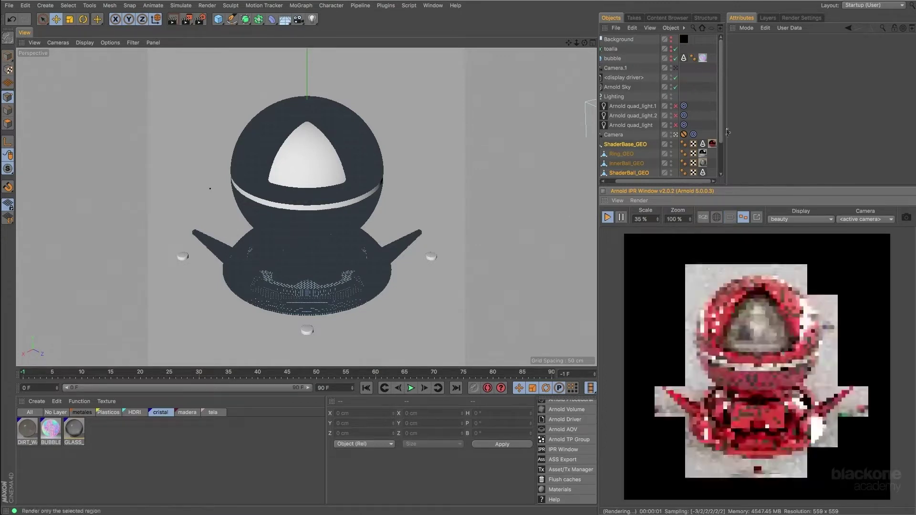
click(746, 219)
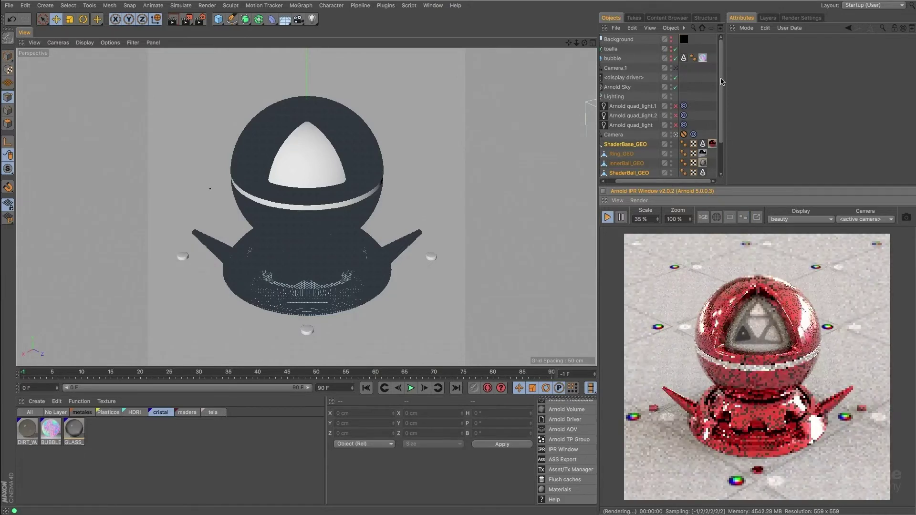
Step: Select the bubble sphere, make it visible in the viewport and toggle its render visibility on and off
click(679, 60)
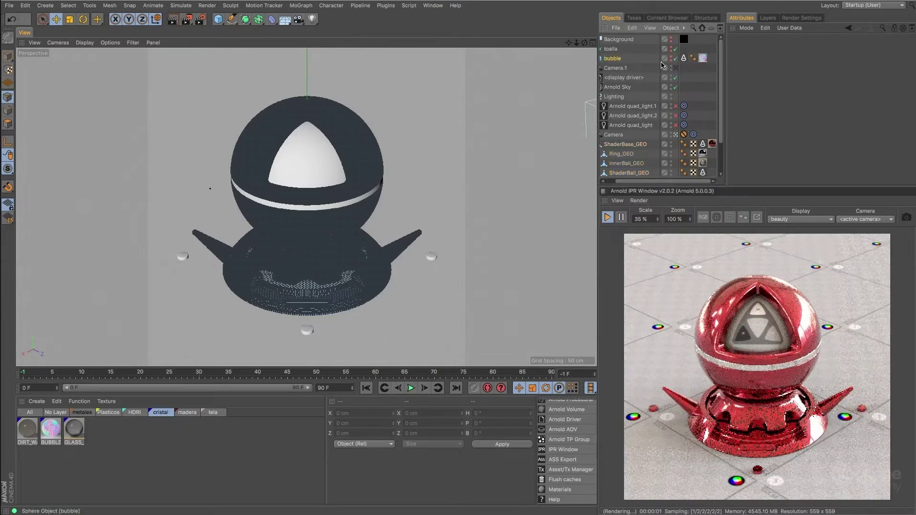
click(673, 61)
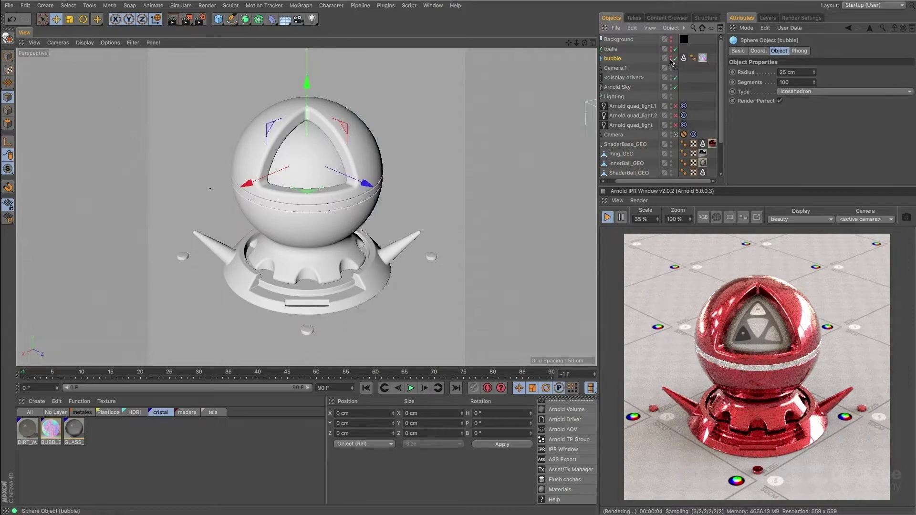
click(671, 57)
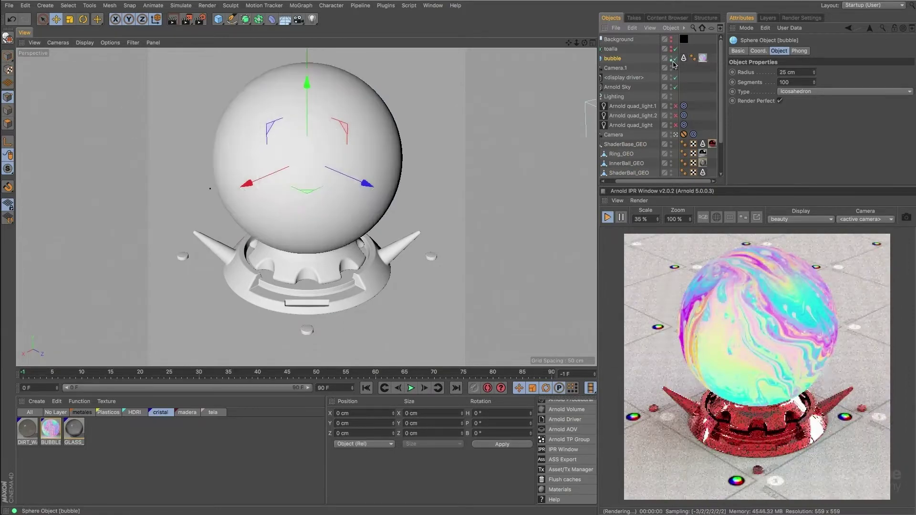
click(672, 61)
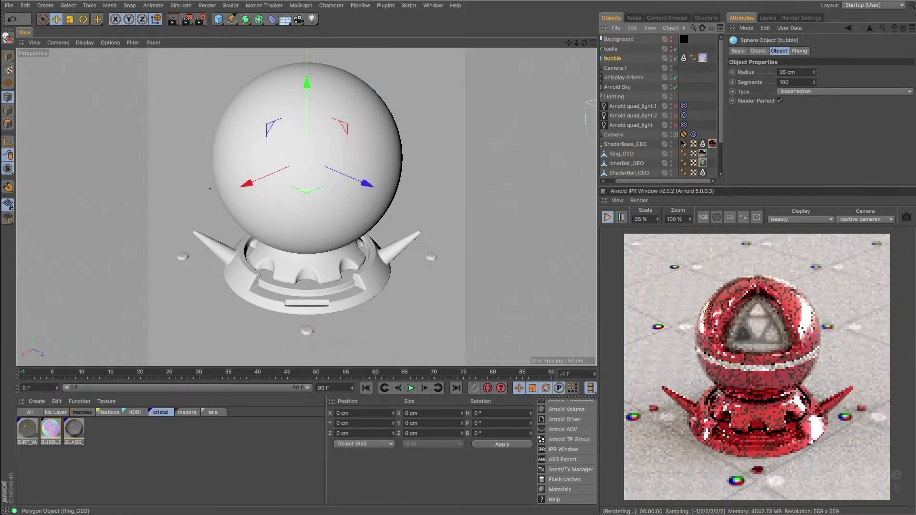
Step: Hide the ShaderBase_GEO hierarchy in both the viewport and the render
click(671, 147)
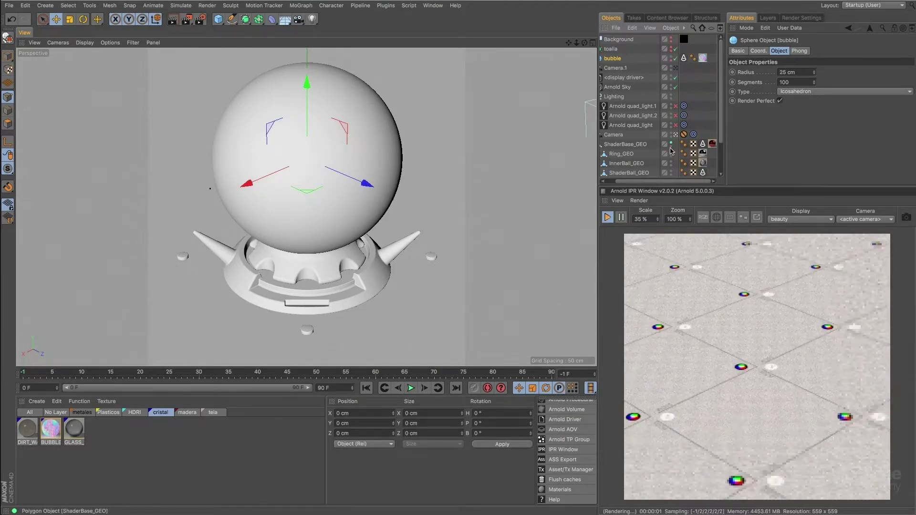
click(671, 142)
click(671, 143)
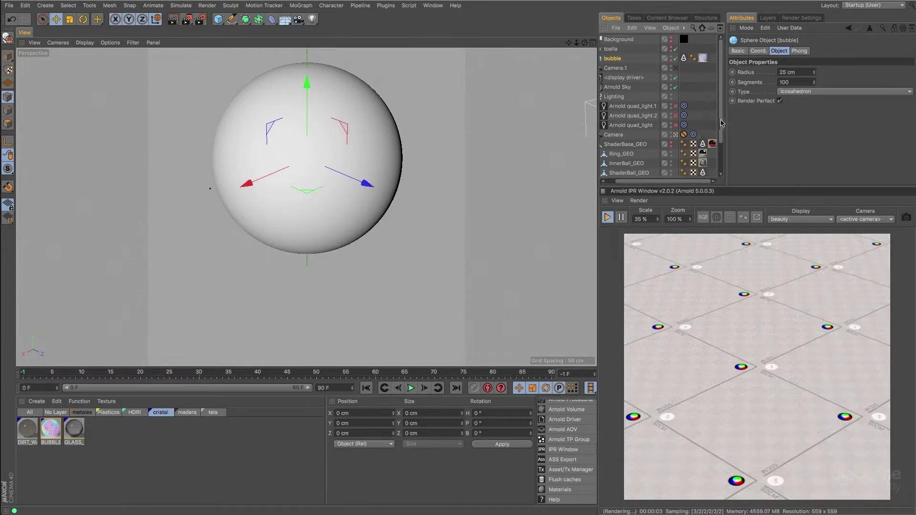
Step: Show all materials and assign the shadow_matte material to the Plane object, replacing its current floor material
drag(721, 123, 722, 158)
drag(671, 182, 695, 177)
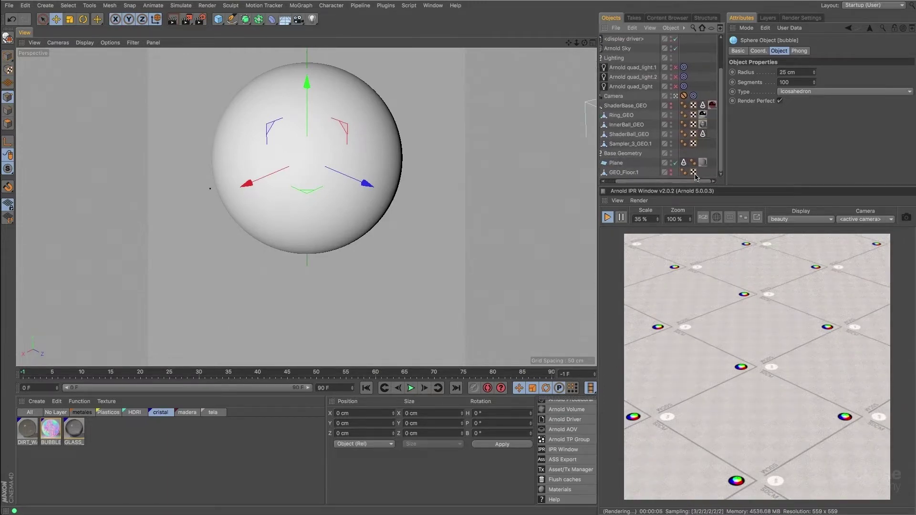
click(36, 414)
click(52, 435)
drag(52, 435, 703, 162)
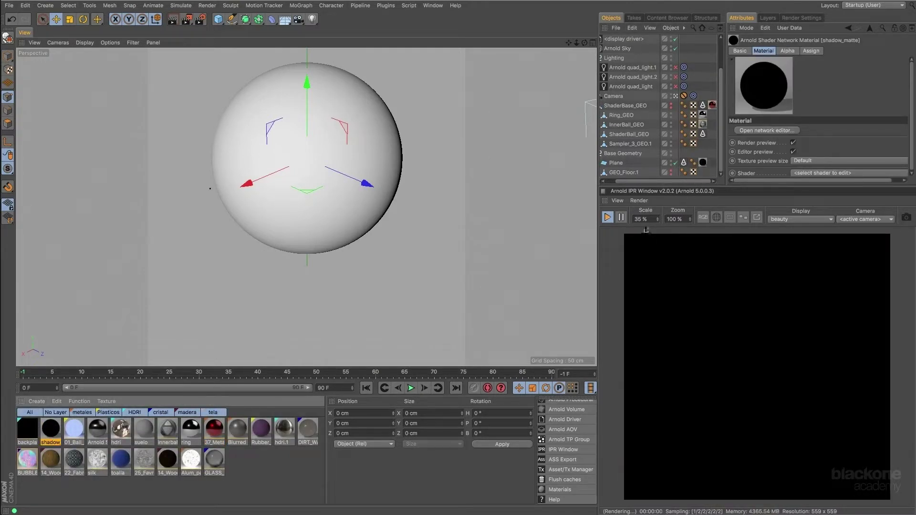
Step: Select the Background object and turn its render visibility on
drag(722, 89, 724, 43)
click(635, 38)
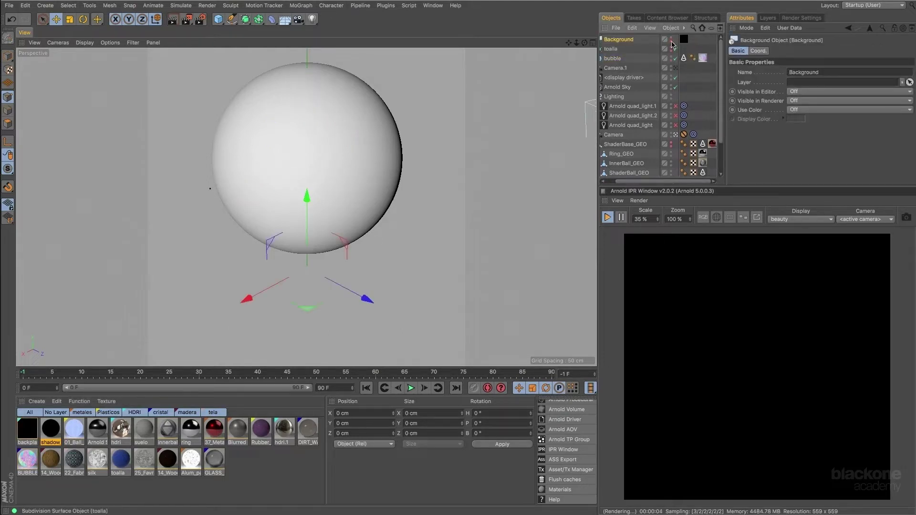
click(673, 42)
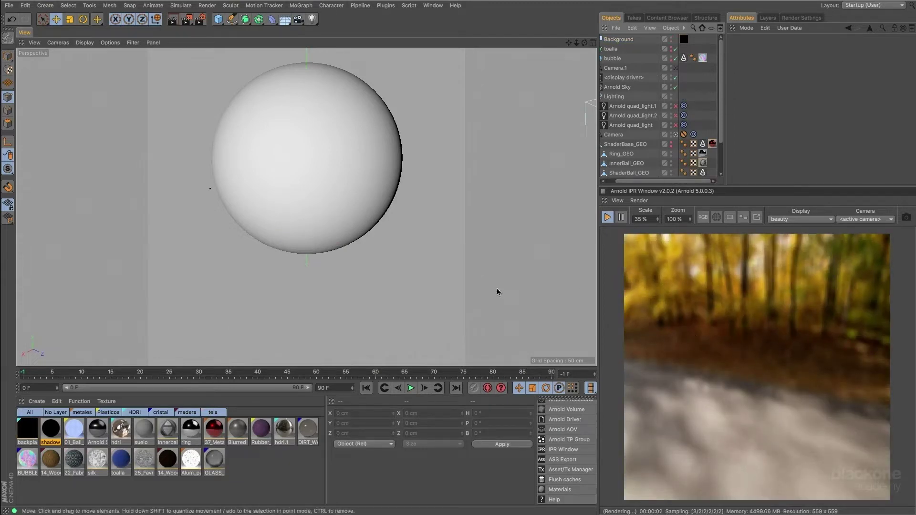
Step: Replace the Arnold Sky's skydome color with the hdri.1 material from the HDRI layer
drag(722, 100, 722, 109)
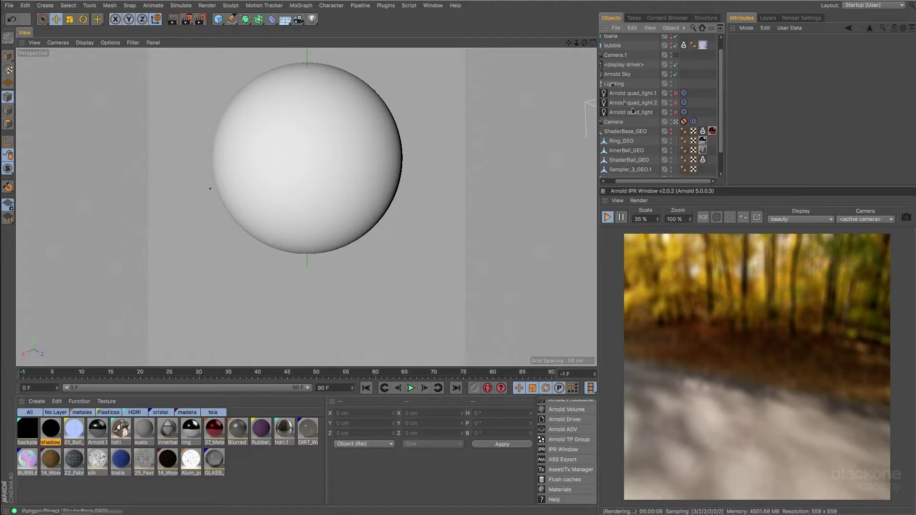
click(683, 72)
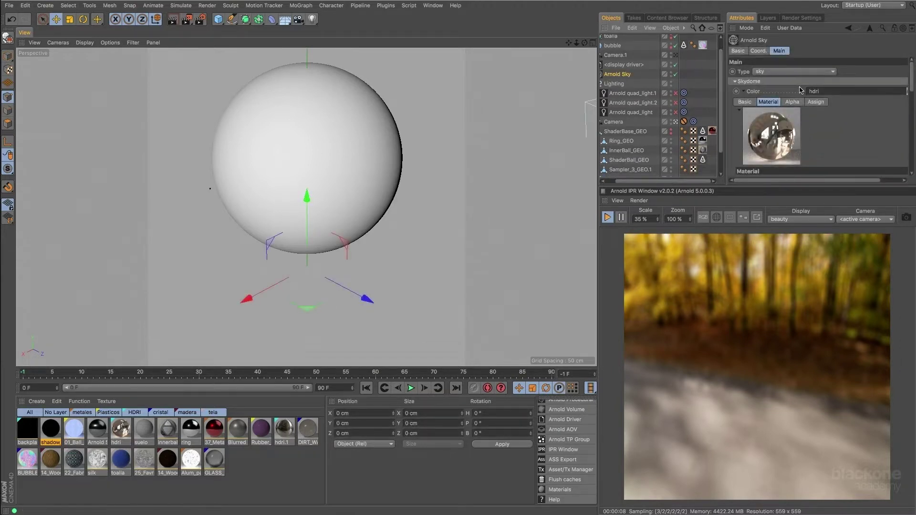
click(133, 412)
click(71, 434)
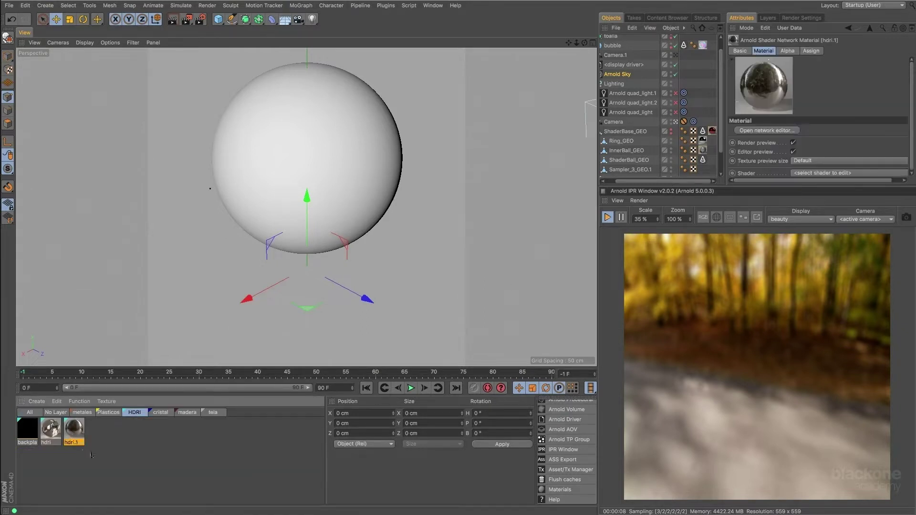
mouse_move(75, 432)
mouse_down()
mouse_move(471, 352)
mouse_move(892, 133)
mouse_move(915, 134)
mouse_move(343, 433)
mouse_move(83, 444)
mouse_up()
click(624, 75)
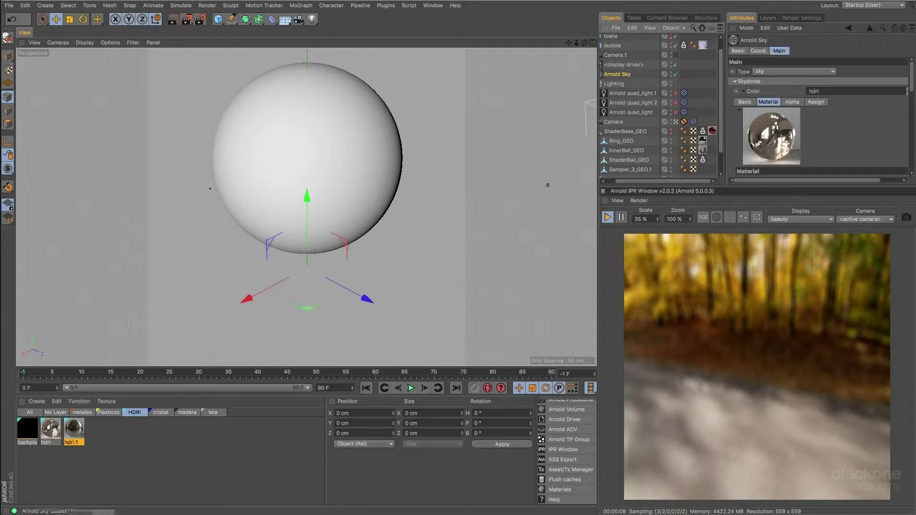
drag(80, 439, 62, 460)
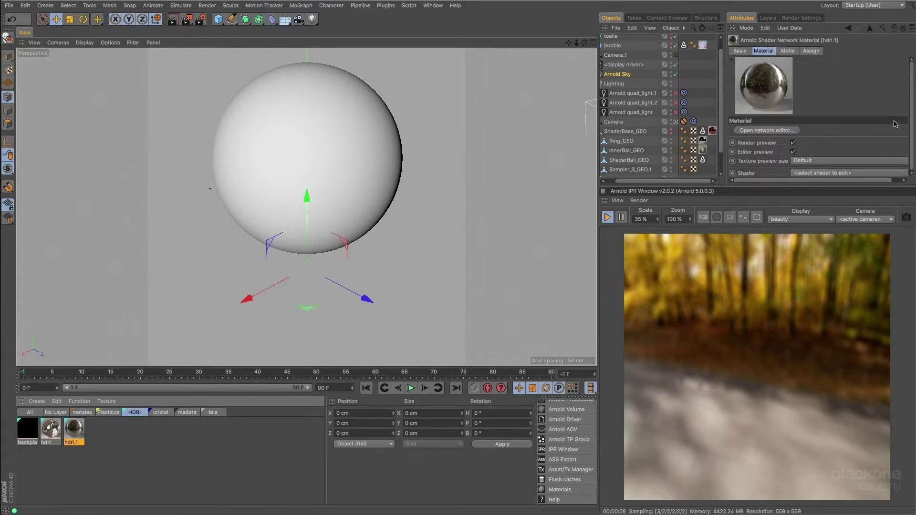
click(629, 75)
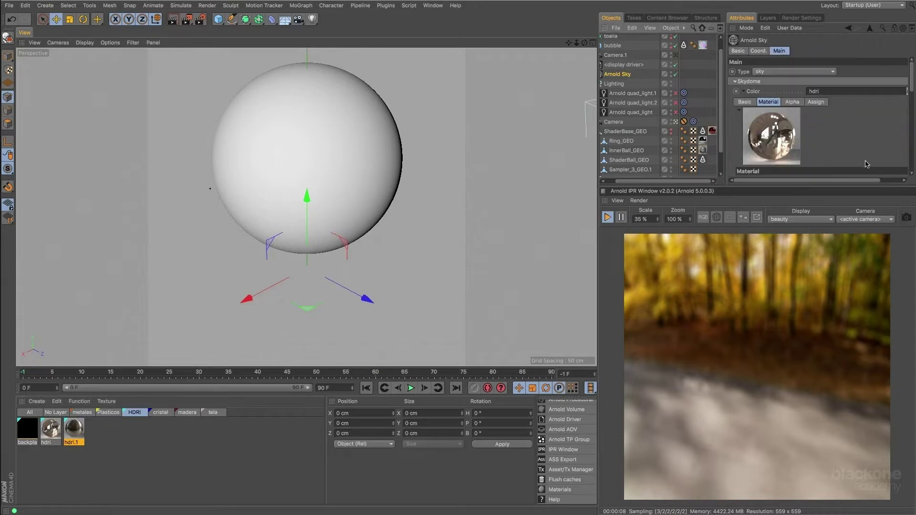
mouse_move(912, 75)
mouse_down()
mouse_move(912, 119)
mouse_move(909, 75)
mouse_up()
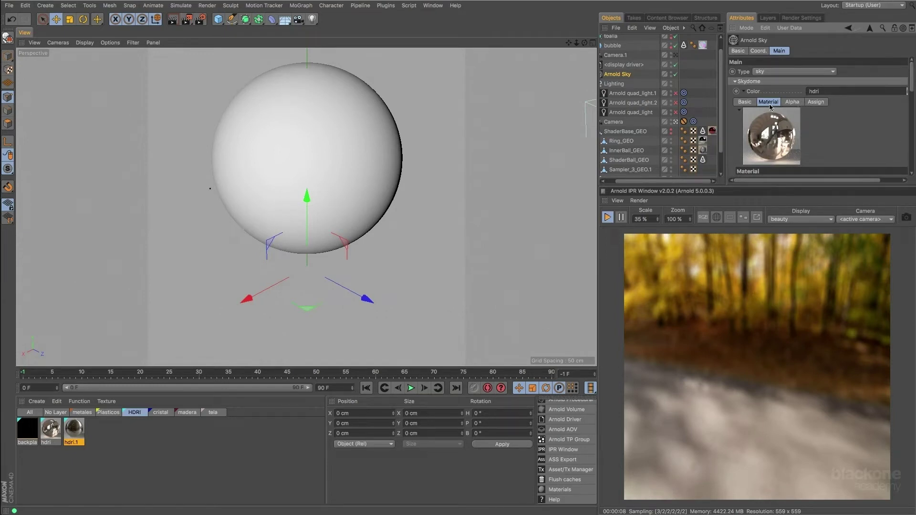
drag(75, 440, 850, 95)
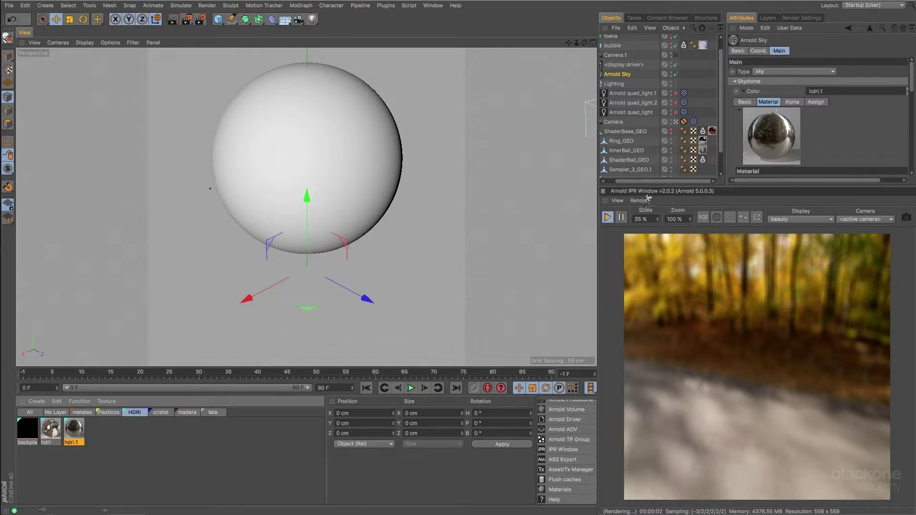
Step: Turn on render visibility for the bubble sphere and open the BUBBLE_03_COLOR2 material from the cristal layer in the network editor
drag(722, 112, 725, 73)
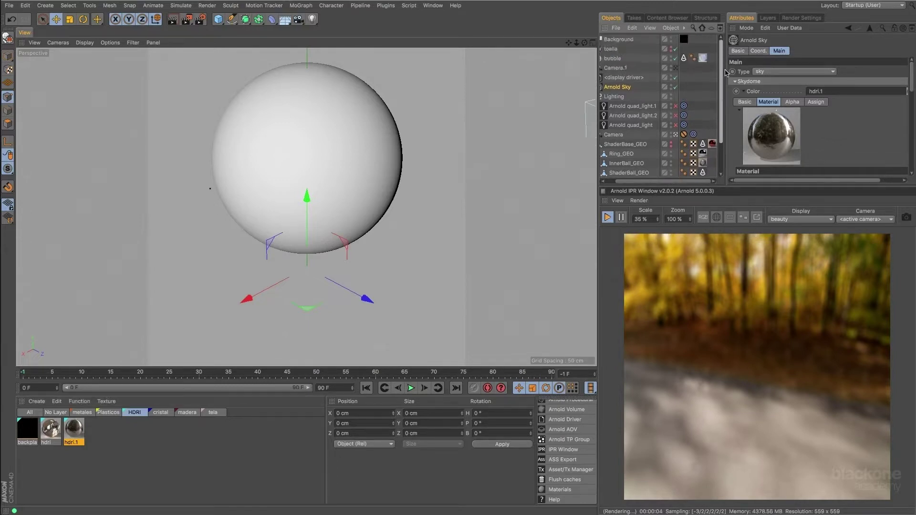
click(671, 60)
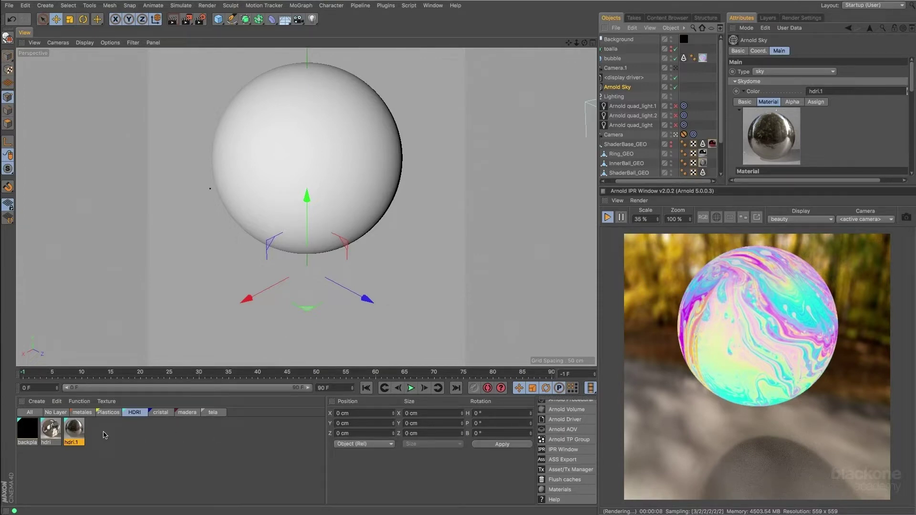
click(153, 413)
double_click(51, 432)
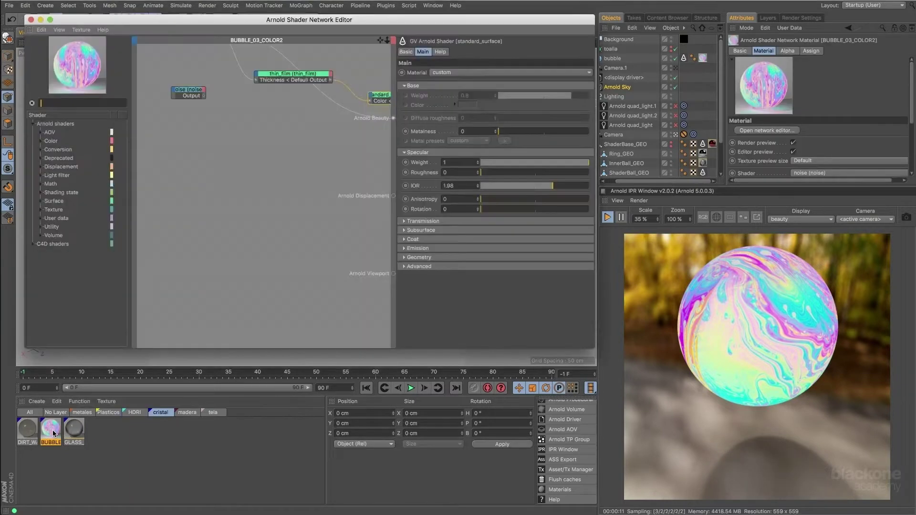
Step: Rearrange the thin_film, standard_surface, noise and soapbubble nodes so the whole bubble shader network fits in the graph
alt+middle_drag(277, 65, 240, 154)
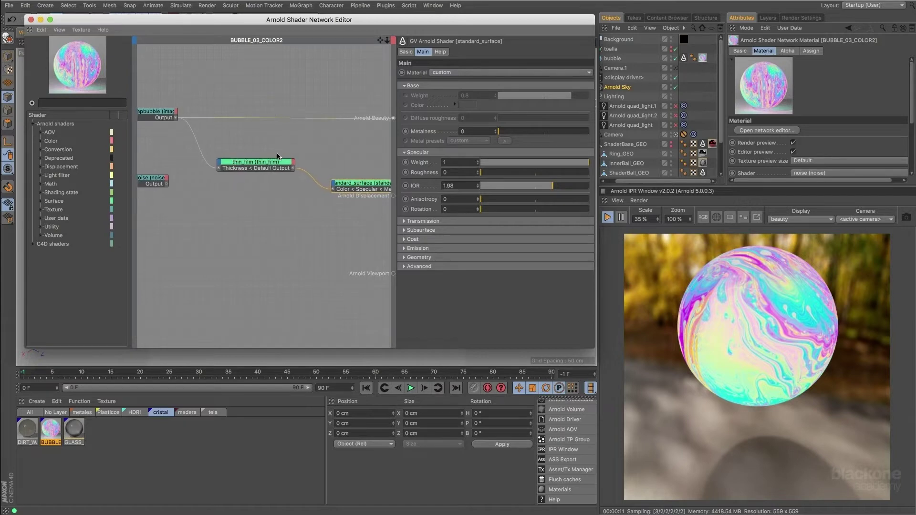
drag(269, 161, 245, 147)
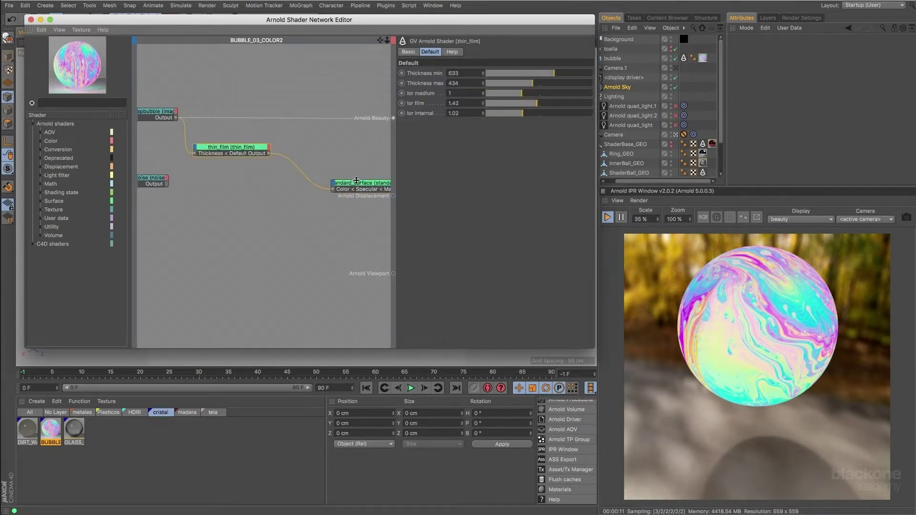
drag(356, 180, 311, 169)
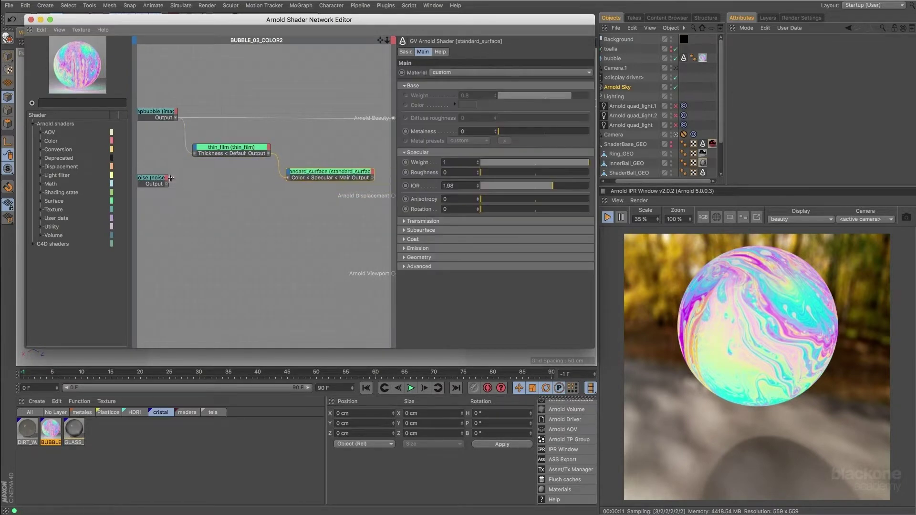
drag(171, 179, 234, 193)
drag(167, 111, 185, 102)
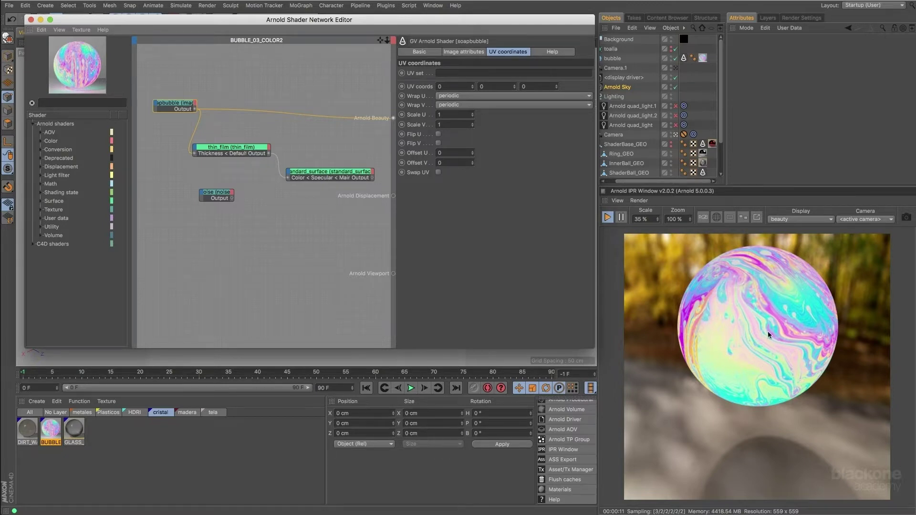
click(764, 361)
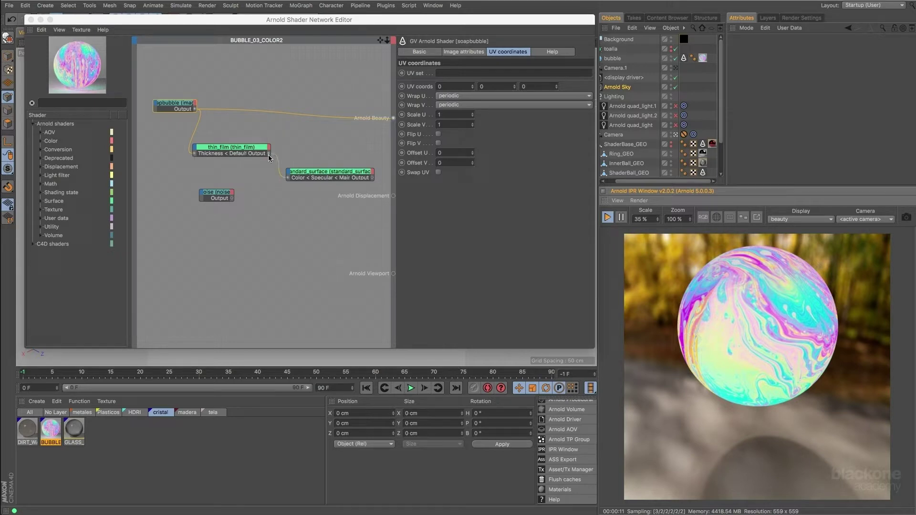
Step: Connect the thin_film output to Arnold Beauty and set its thickness min to 622 and thickness max to 427
drag(235, 150, 239, 147)
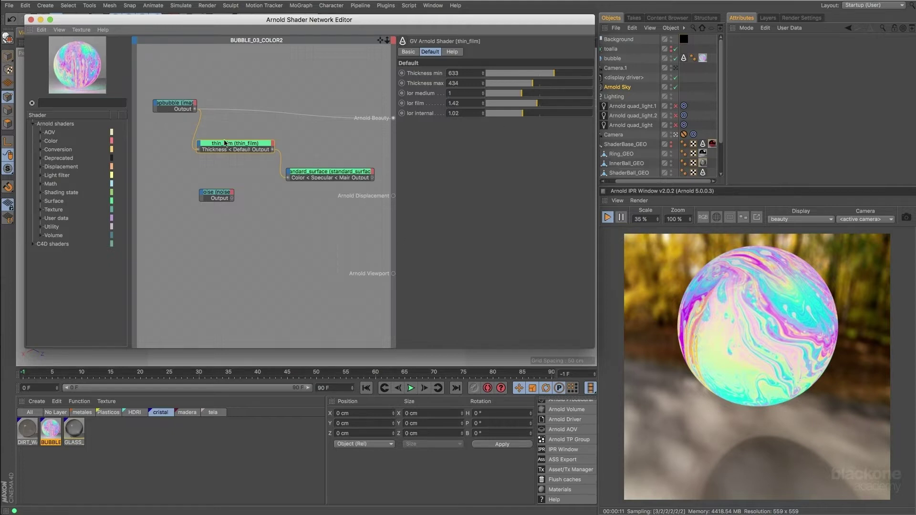
drag(167, 105, 162, 106)
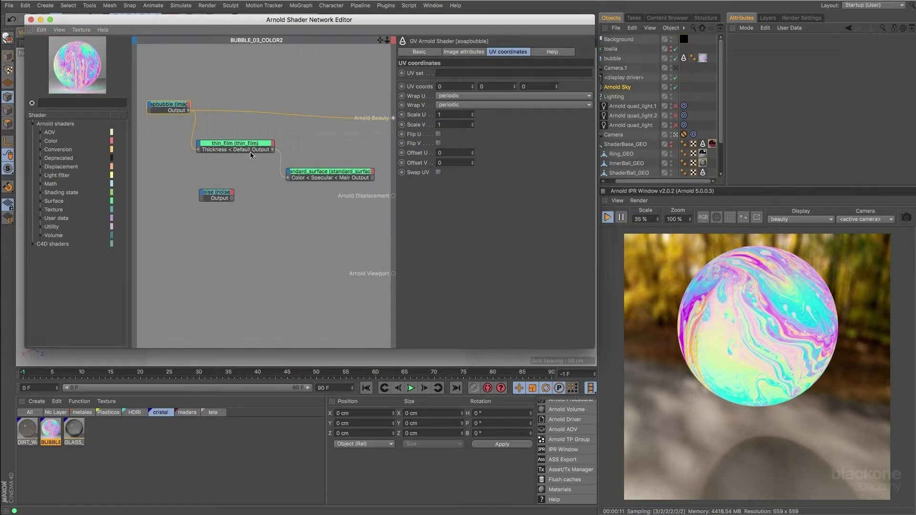
drag(253, 149, 259, 145)
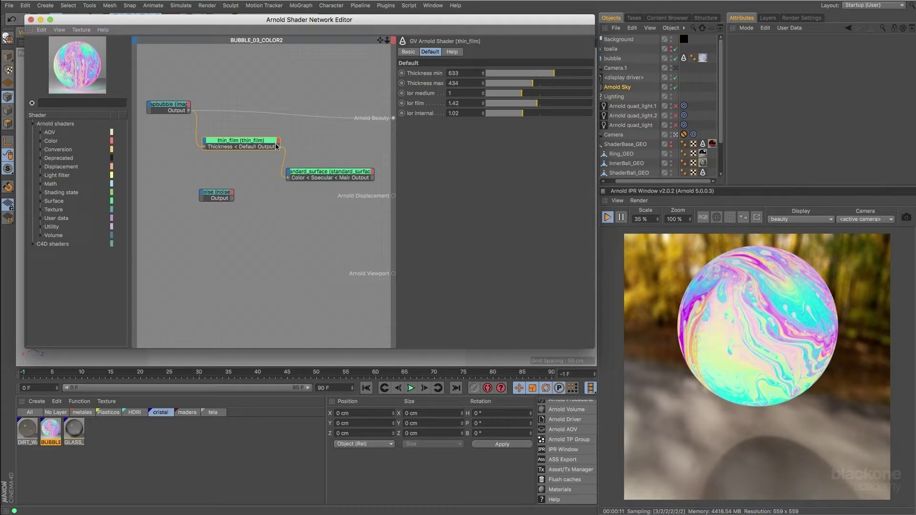
drag(278, 146, 394, 119)
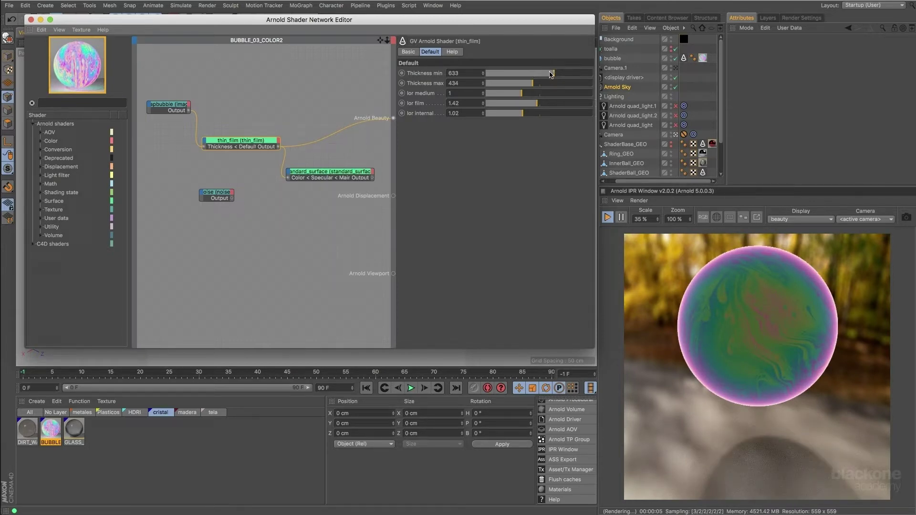
drag(554, 73, 534, 95)
Step: Connect the standard_surface output to Arnold Beauty in place of thin_film, nudging the thin_film and standard_surface nodes
click(177, 107)
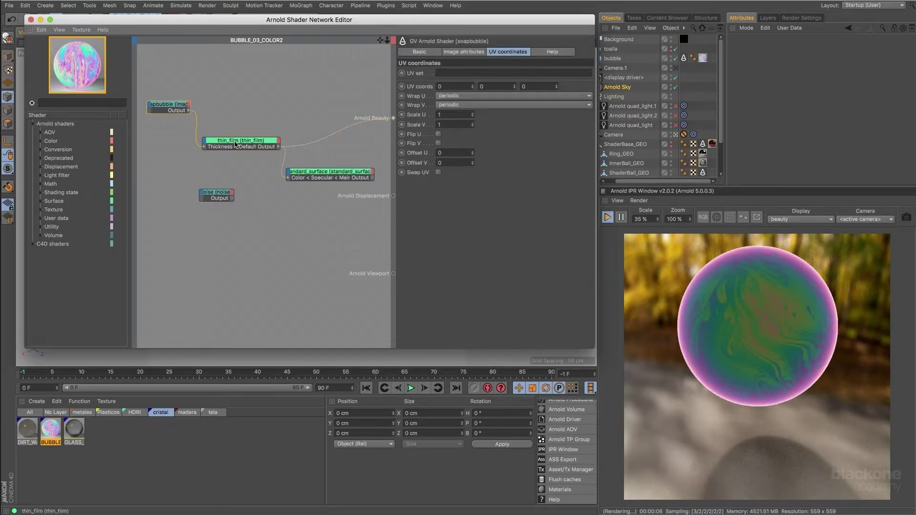
drag(230, 140, 226, 134)
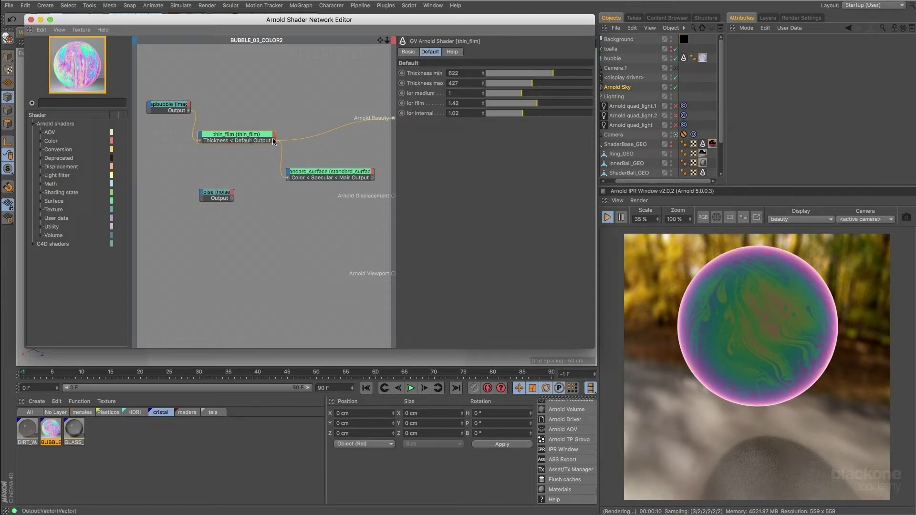
drag(313, 177, 312, 173)
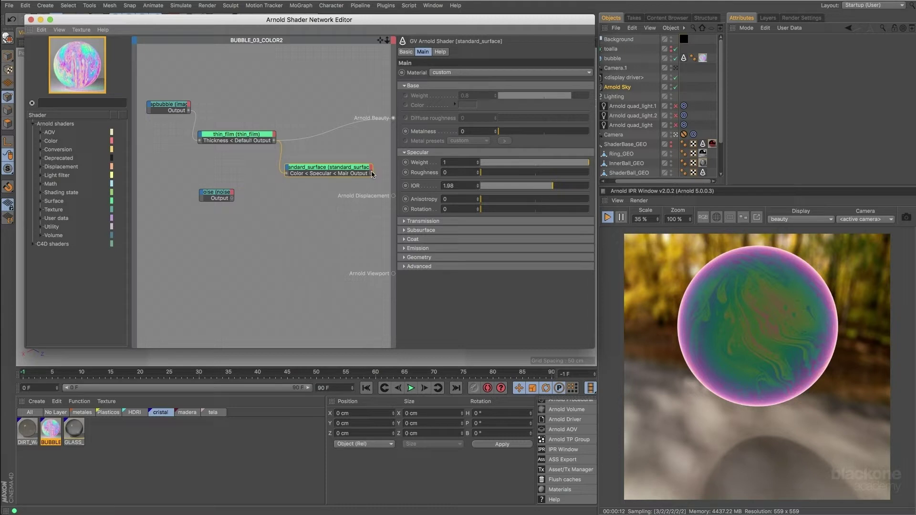
drag(387, 156, 393, 118)
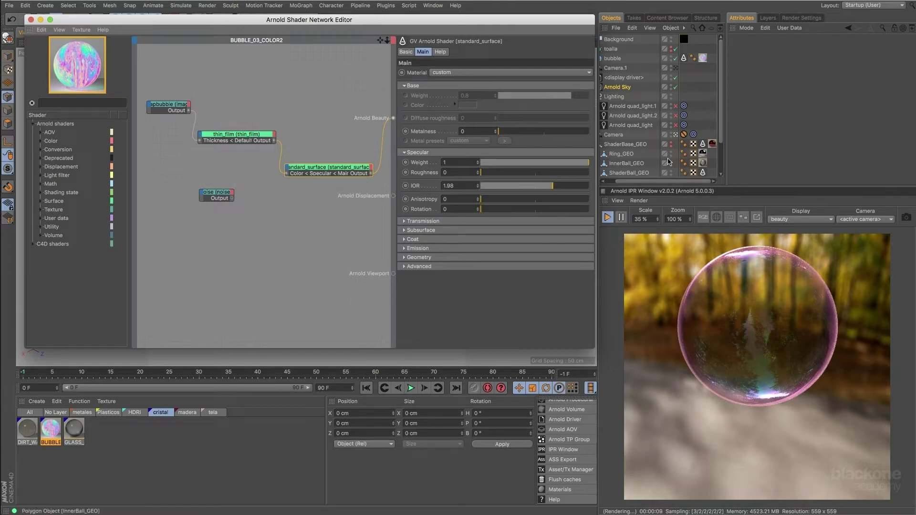
Step: Show the bubble's Arnold tag and compare the bubble with the standard_surface's Thin-walled geometry option turned off and back on
click(685, 58)
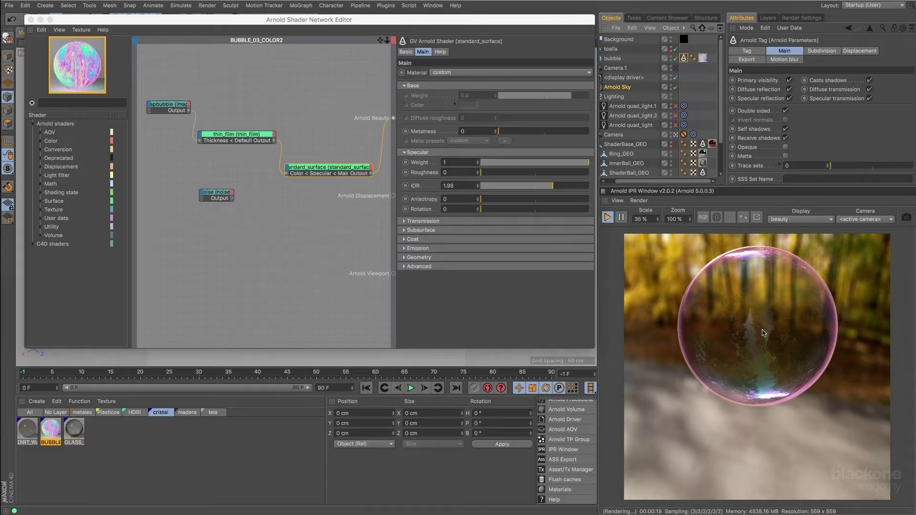
click(446, 266)
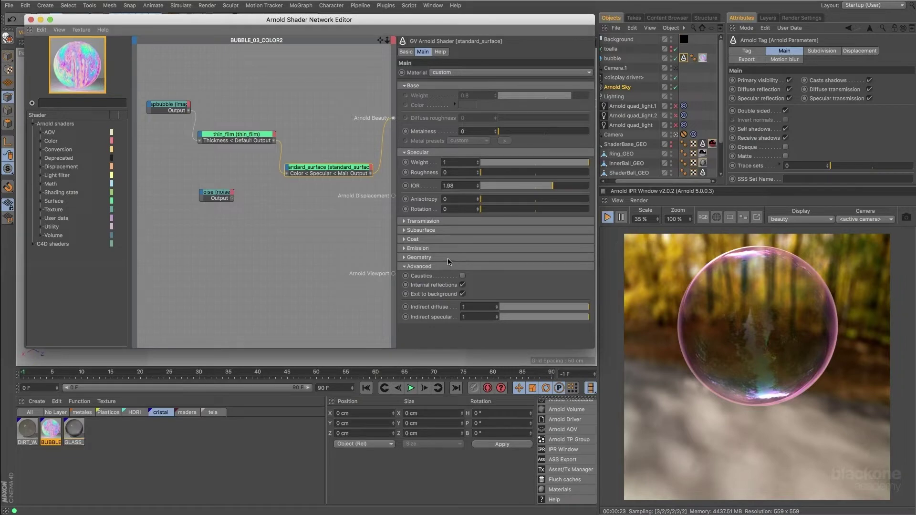
click(448, 266)
click(451, 257)
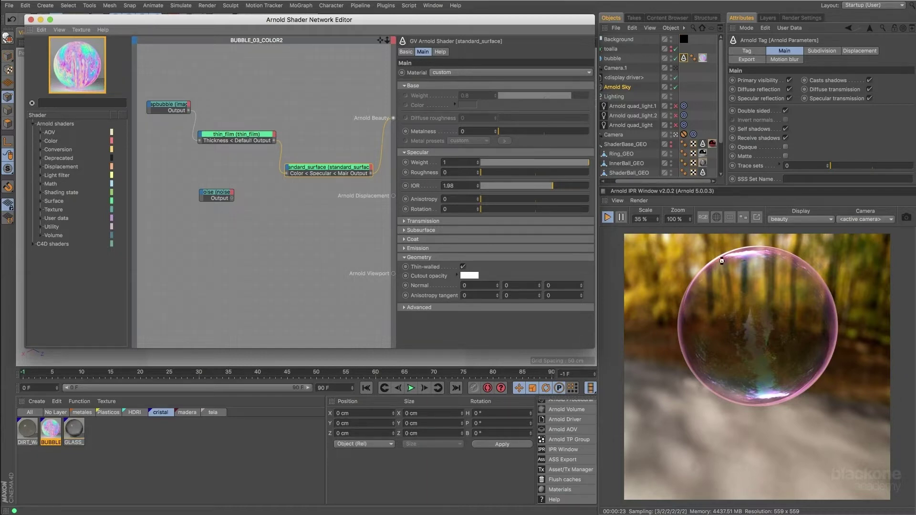
click(463, 267)
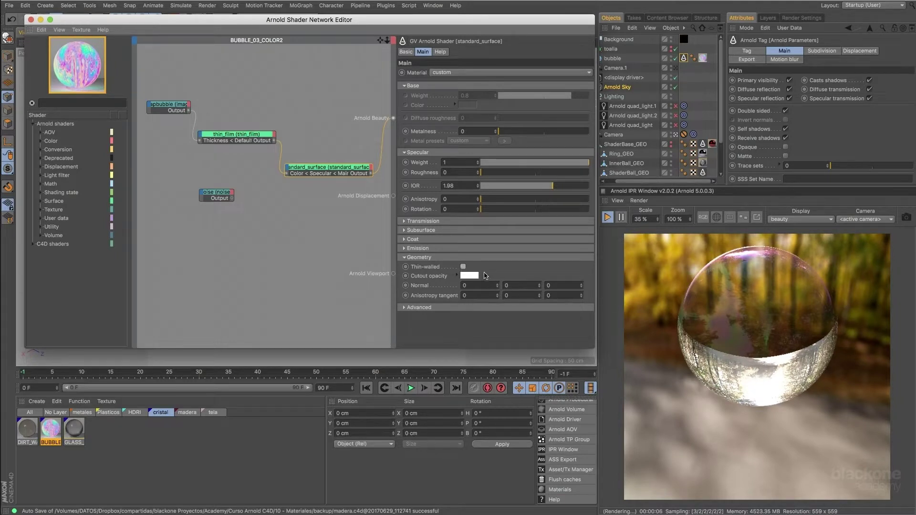
click(463, 266)
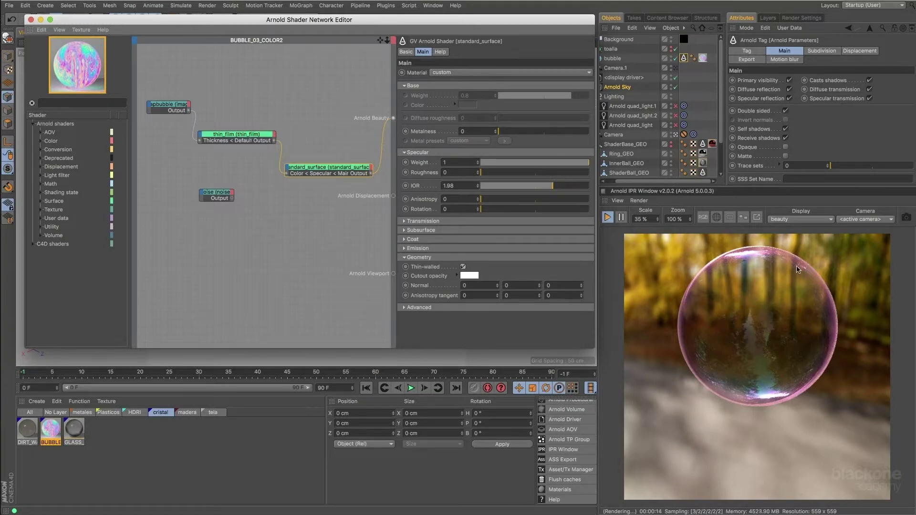
Step: Set the thin_film node's Ior film to 1.75 and Ior medium to 1.04
click(260, 137)
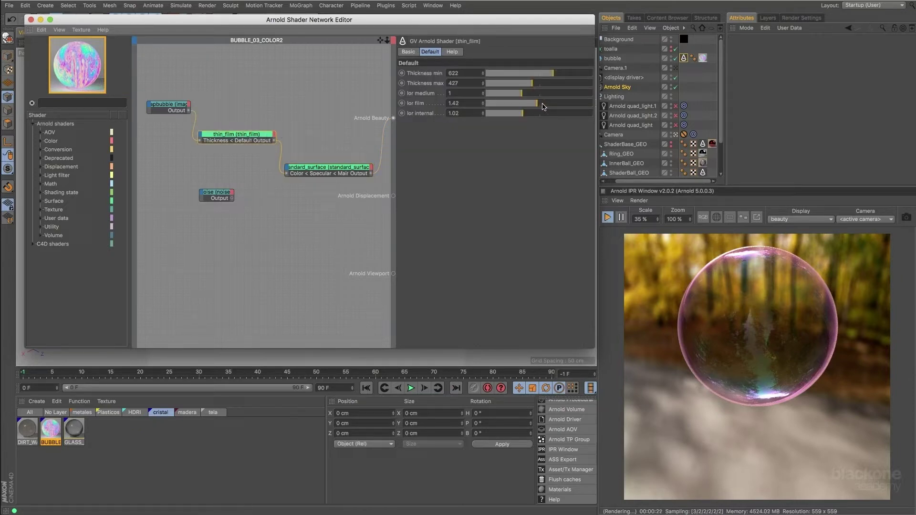
drag(541, 104, 522, 100)
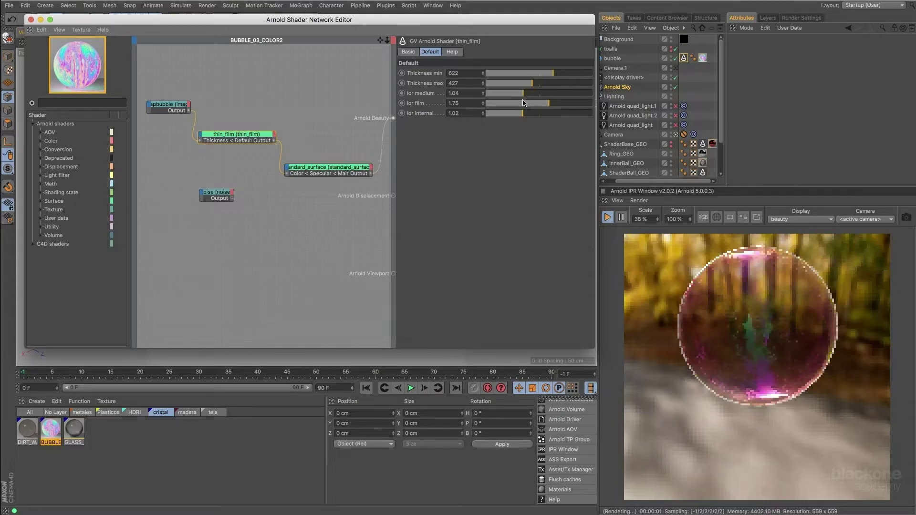
Step: Undo the last Ior medium change on thin_film, and set the standard_surface's specular IOR to 2.61 after trying 3
key(super+z)
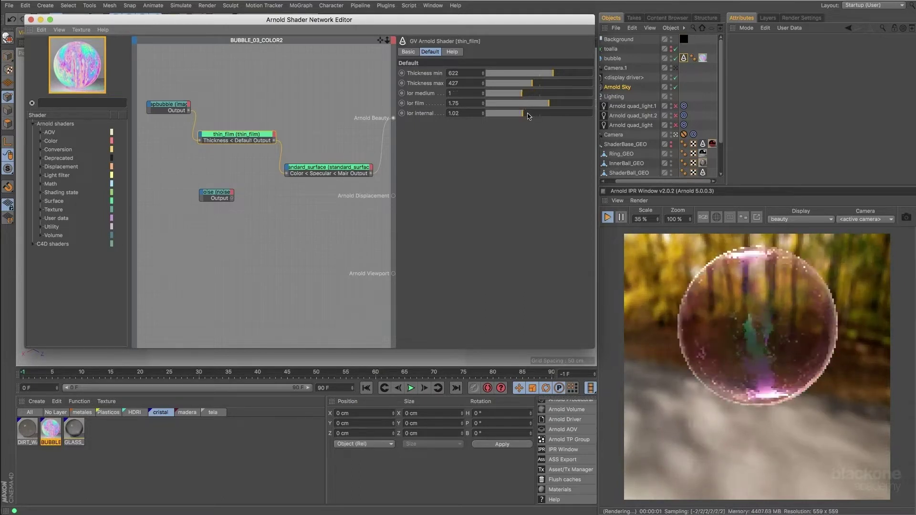
mouse_move(528, 116)
mouse_down()
mouse_move(544, 116)
mouse_move(521, 116)
mouse_up()
click(329, 168)
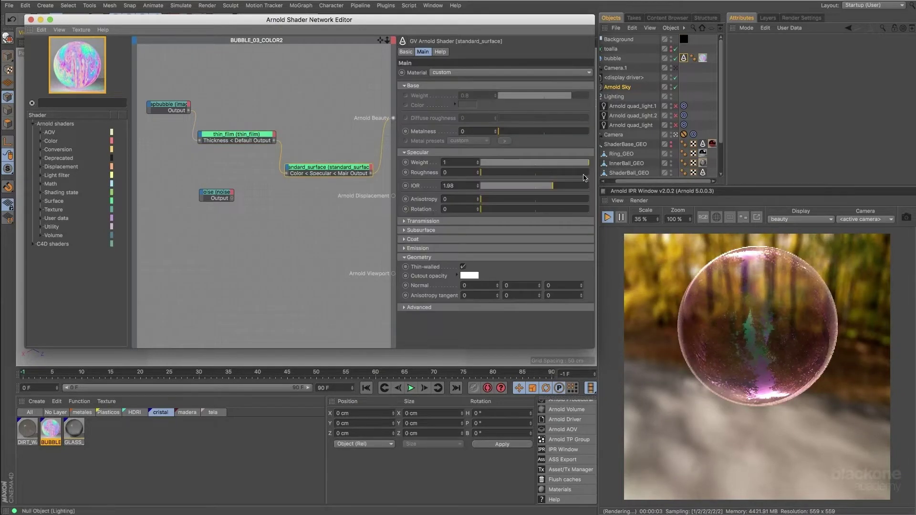
drag(557, 187, 612, 190)
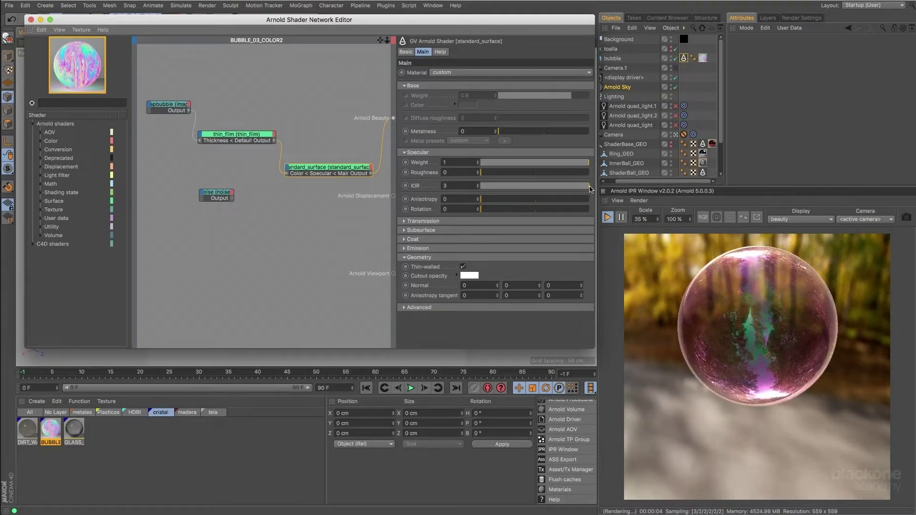
mouse_move(591, 188)
mouse_down()
mouse_move(557, 193)
mouse_move(580, 193)
mouse_up()
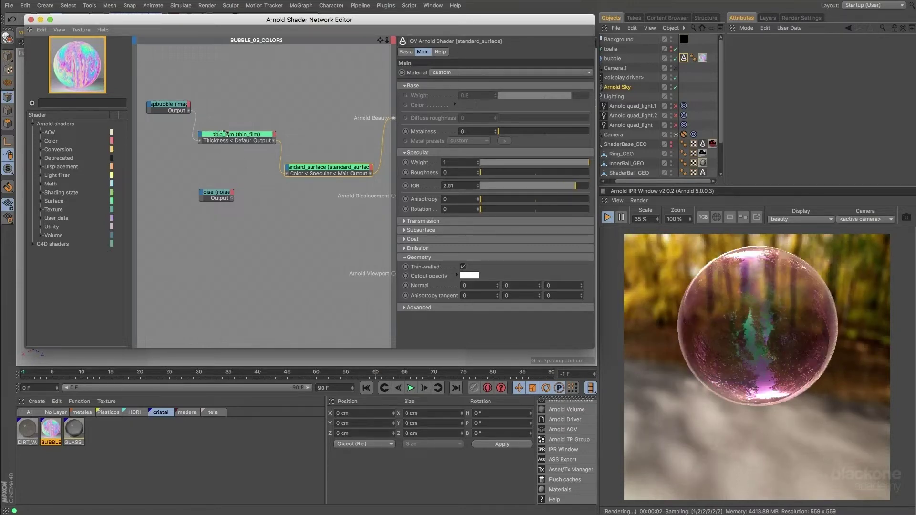
Step: Try the thin_film node's Ior film at 1.02, and set it to 1.36
click(226, 134)
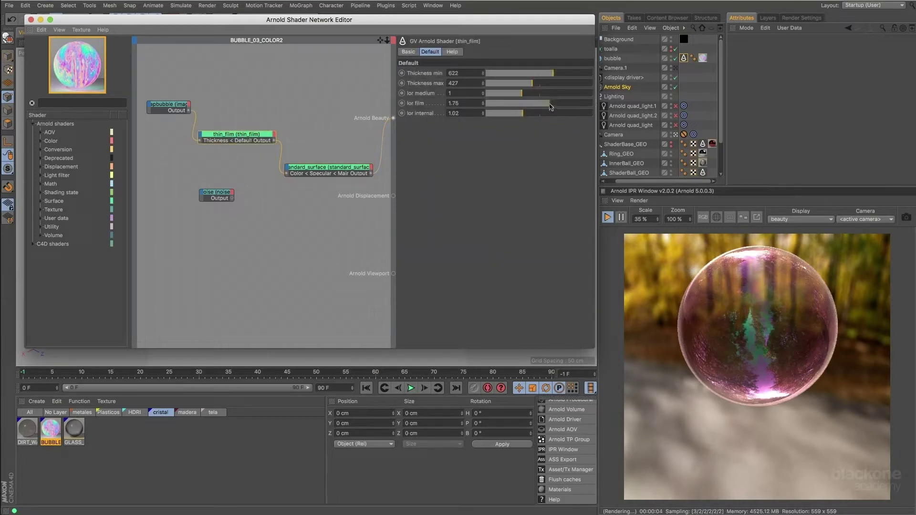
drag(551, 107, 523, 112)
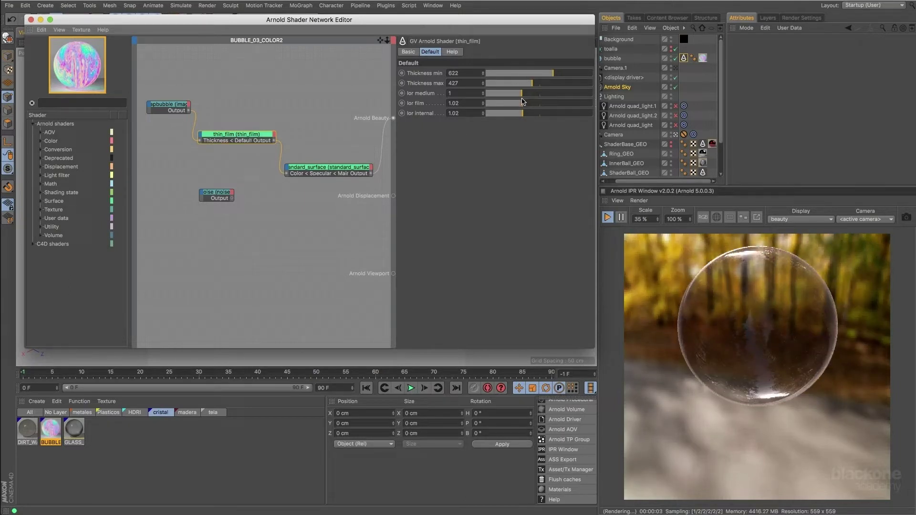
mouse_move(524, 106)
mouse_down()
mouse_move(588, 112)
mouse_move(535, 115)
mouse_up()
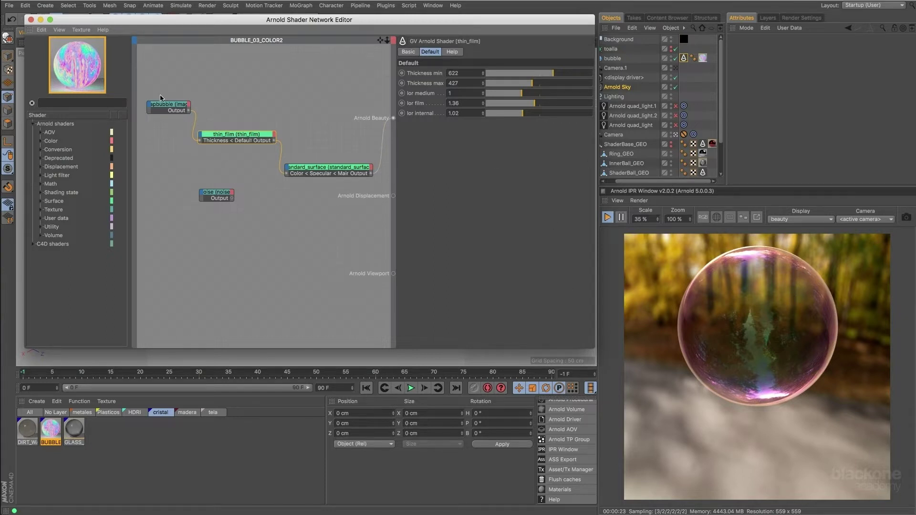
Step: Move the soapbubble and noise nodes apart, and set the IPR scale to 100% to view the bubble in detail
drag(168, 105, 181, 92)
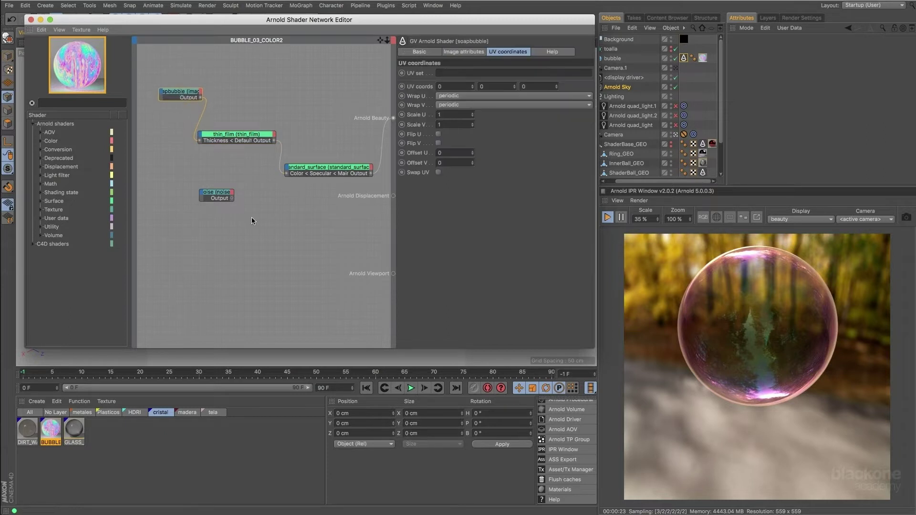
drag(228, 201, 174, 207)
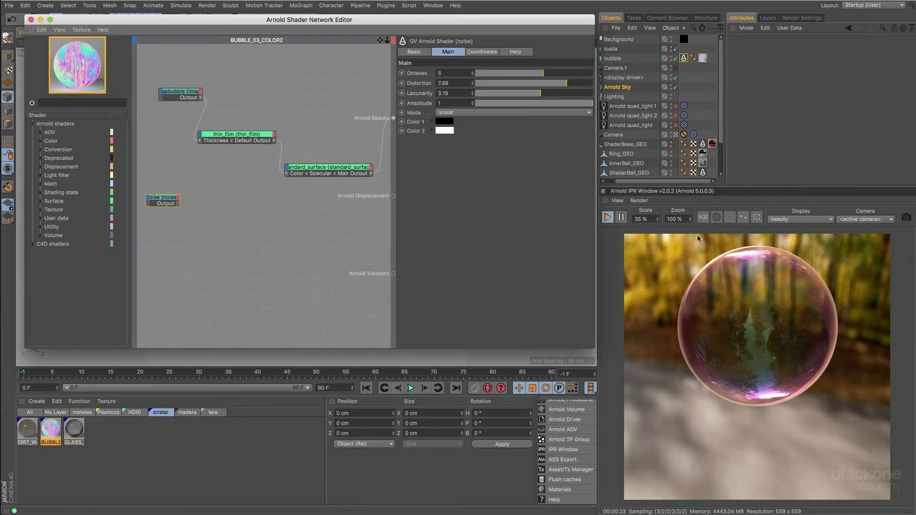
drag(648, 219, 607, 218)
text(100)
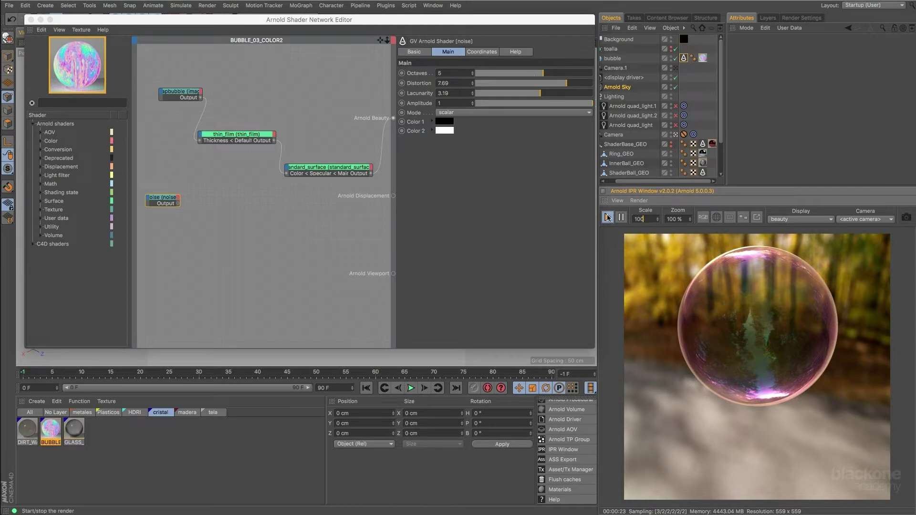
key(Return)
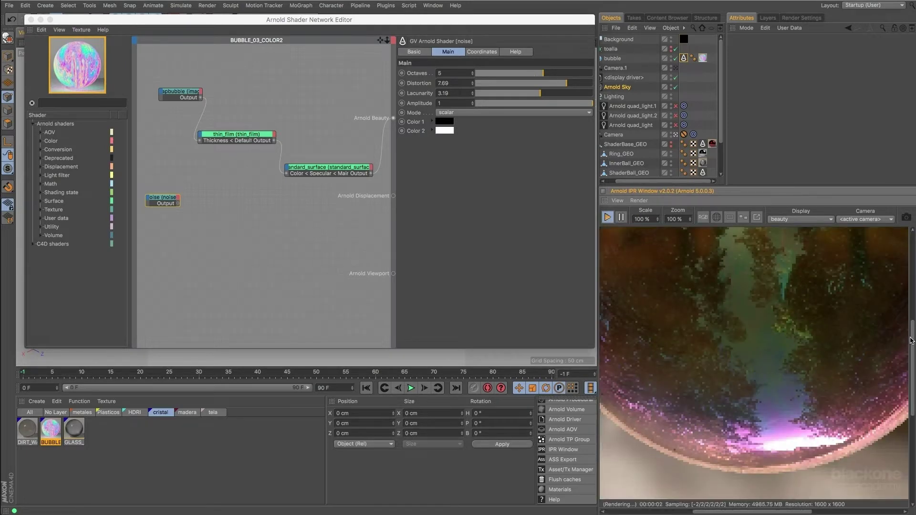
drag(912, 339, 912, 327)
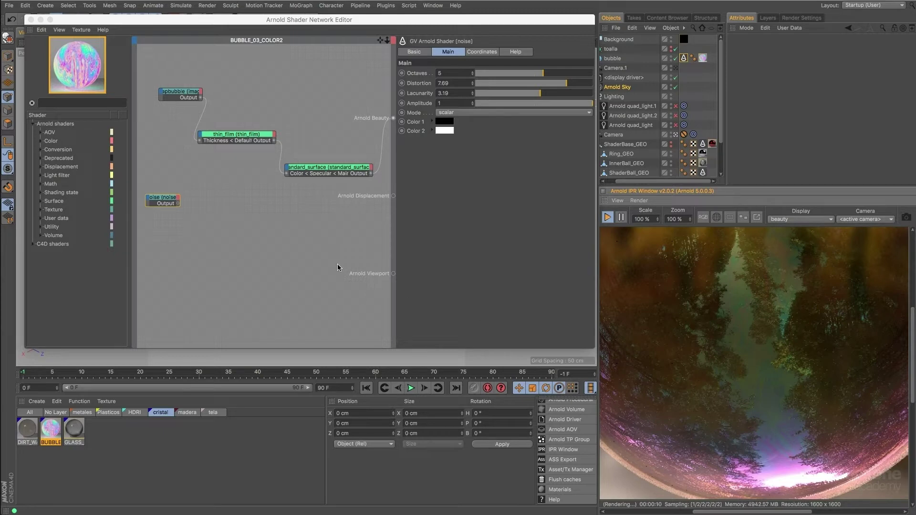
Step: Reposition the soapbubble node and connect the noise output to Arnold Beauty to preview the noise pattern
drag(184, 94, 172, 91)
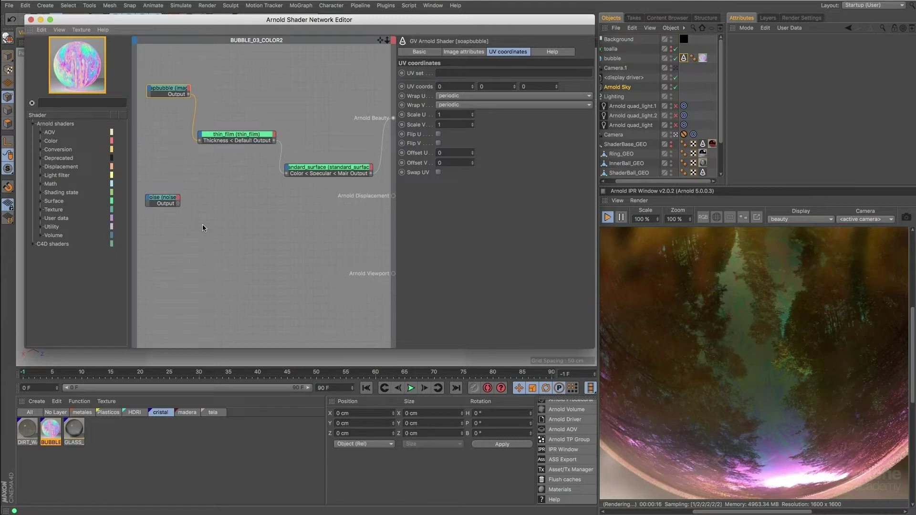
click(178, 205)
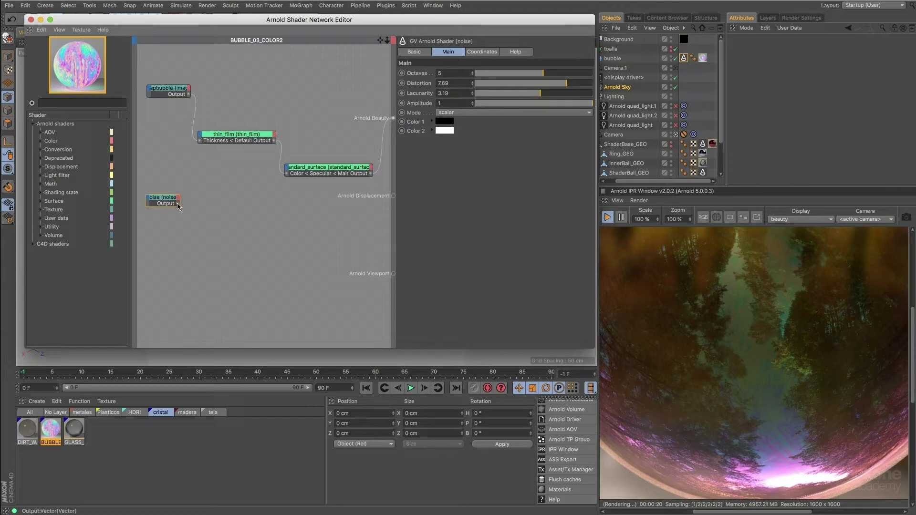
drag(178, 204, 393, 119)
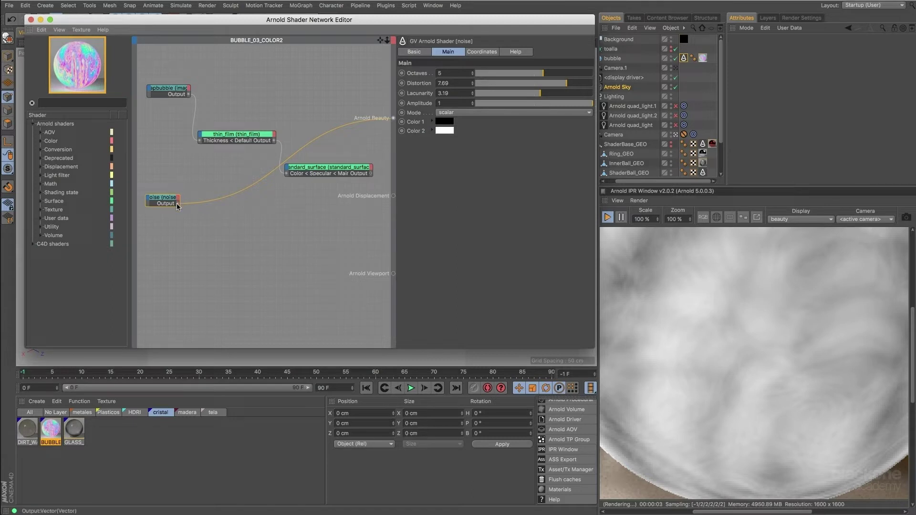
Step: Connect the noise output to thin_film's Thickness in place of soapbubble, and reconnect standard_surface to Arnold Beauty
drag(199, 143, 200, 141)
drag(370, 174, 394, 118)
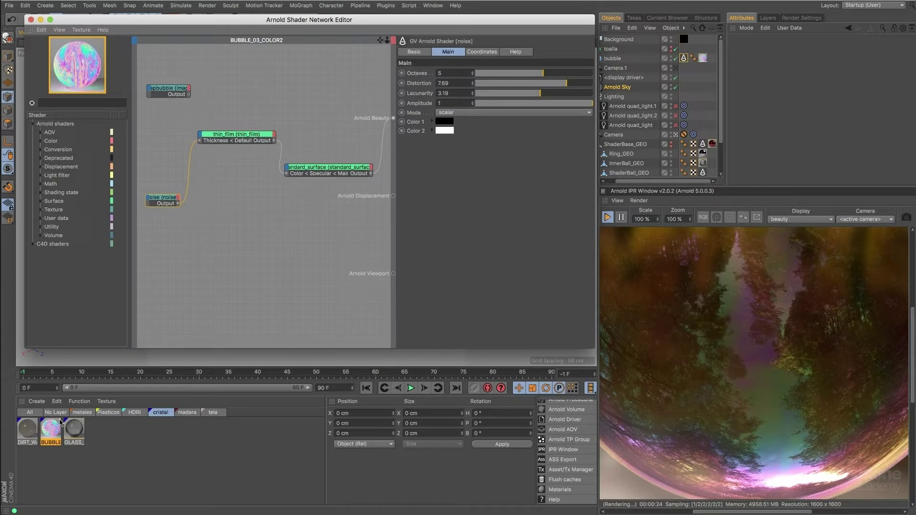
Step: Close the shader network editor and hide the bubble object in both the viewport and the render
click(182, 415)
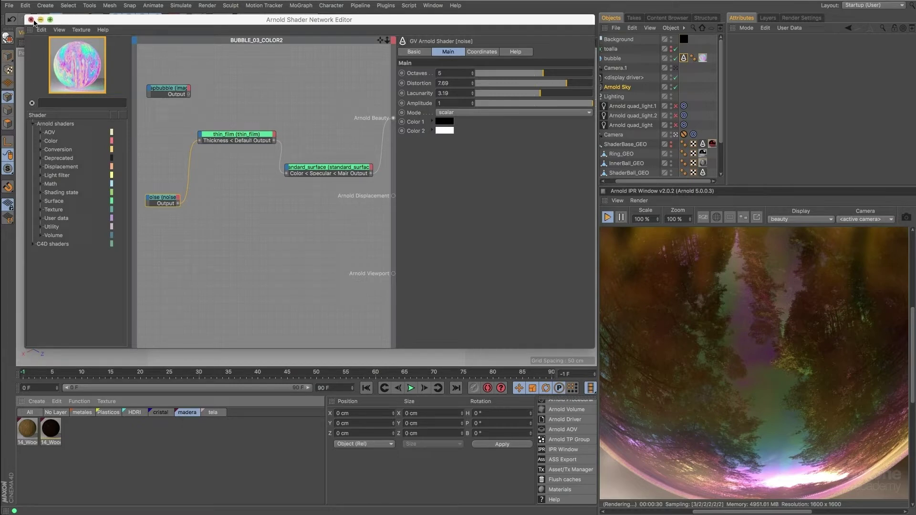
click(31, 20)
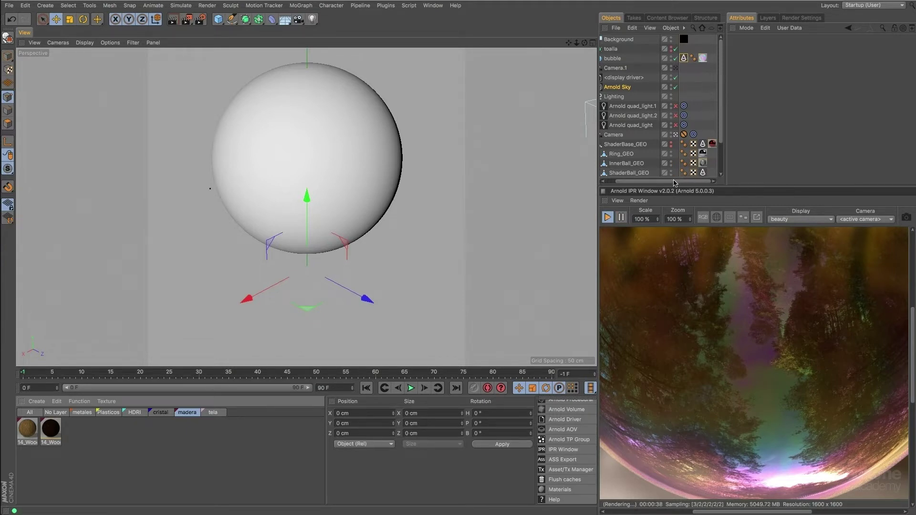
drag(666, 181, 650, 182)
click(687, 59)
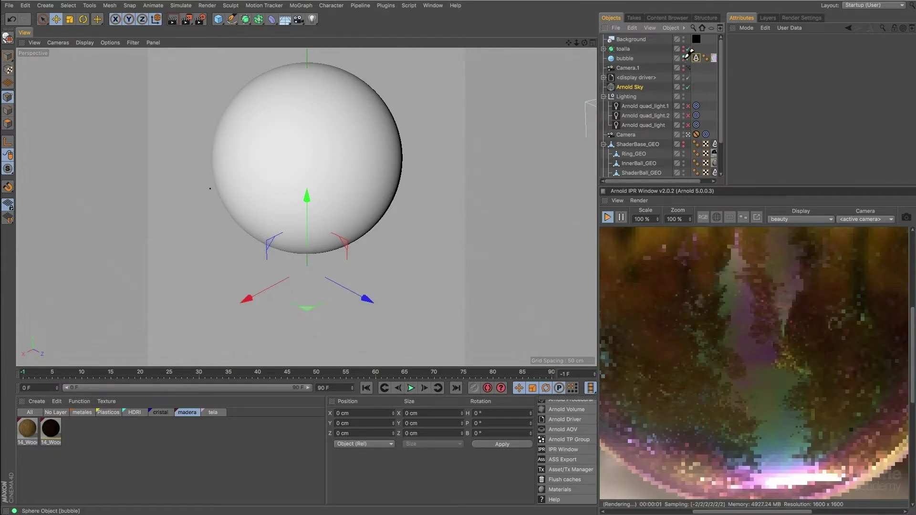
click(684, 57)
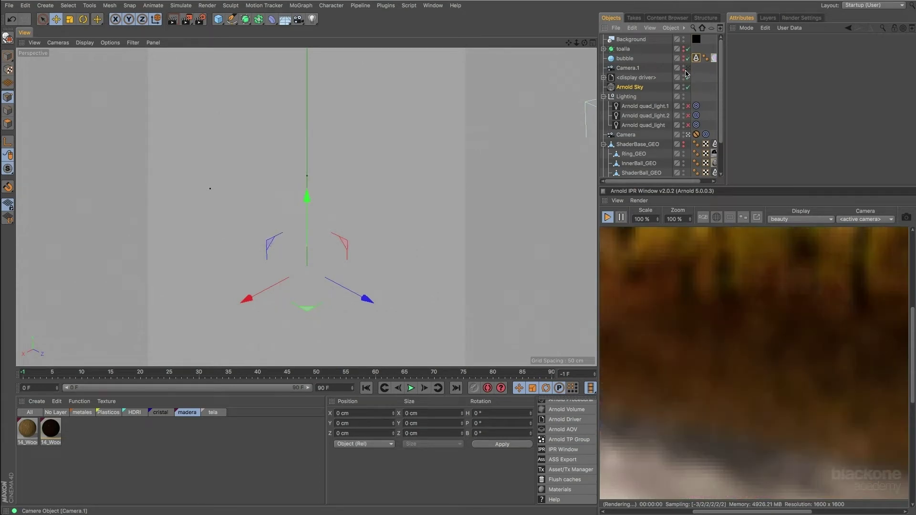
Step: Set the IPR render scale to 35%
click(608, 218)
click(649, 220)
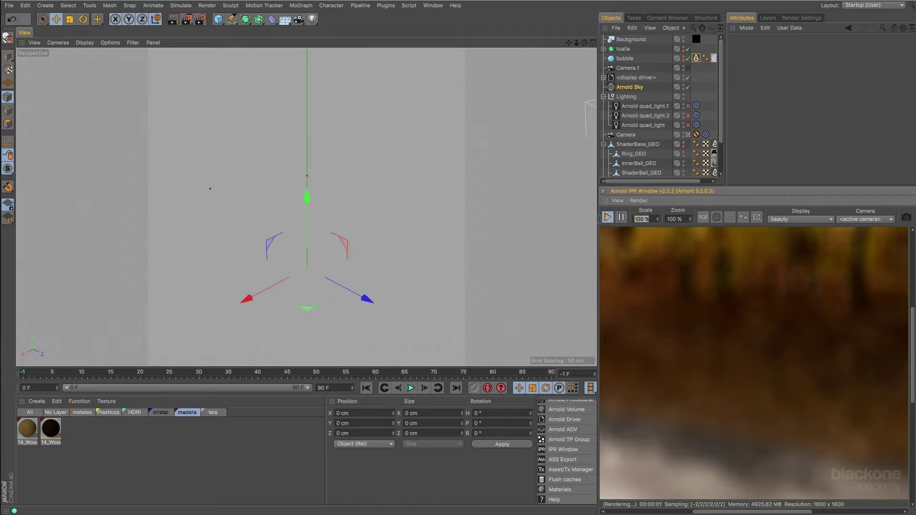
text(35)
key(Return)
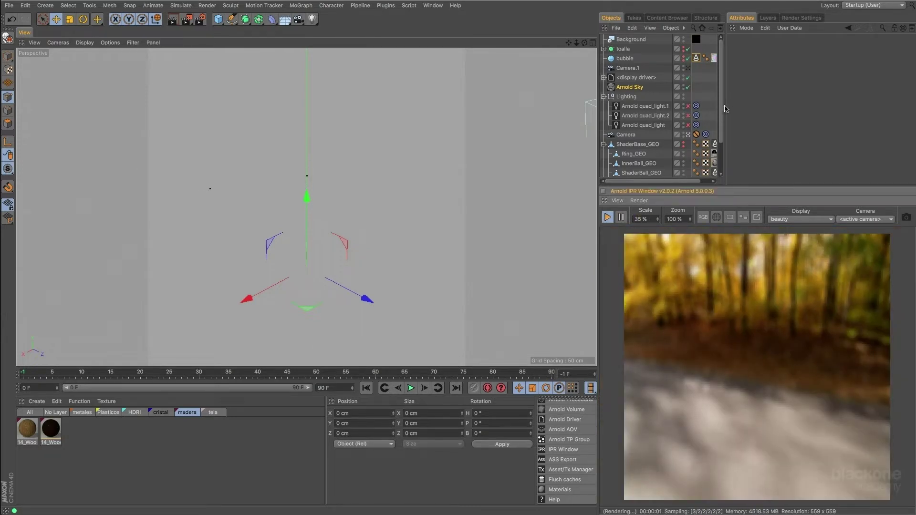
Step: Assign the hdri material from the HDRI layer as the Arnold Sky's Skydome color
mouse_move(721, 110)
mouse_down()
mouse_move(726, 126)
mouse_move(732, 96)
mouse_up()
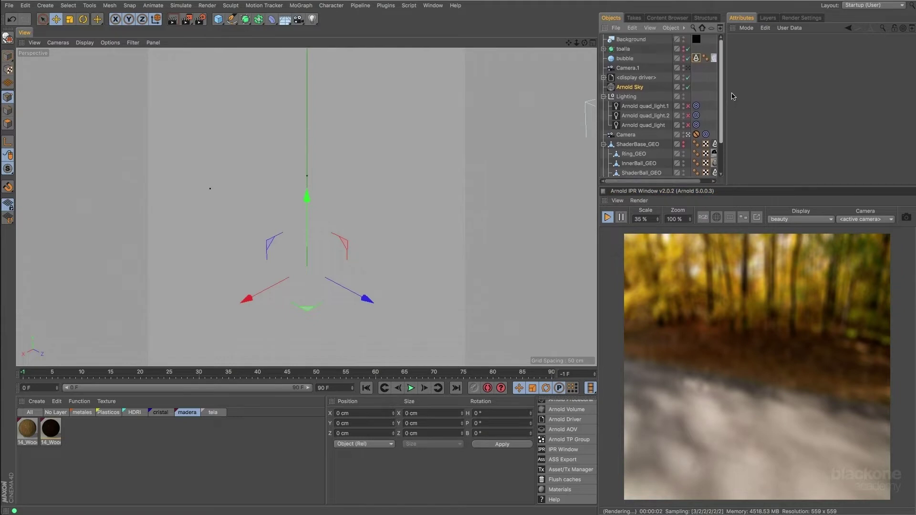
click(640, 88)
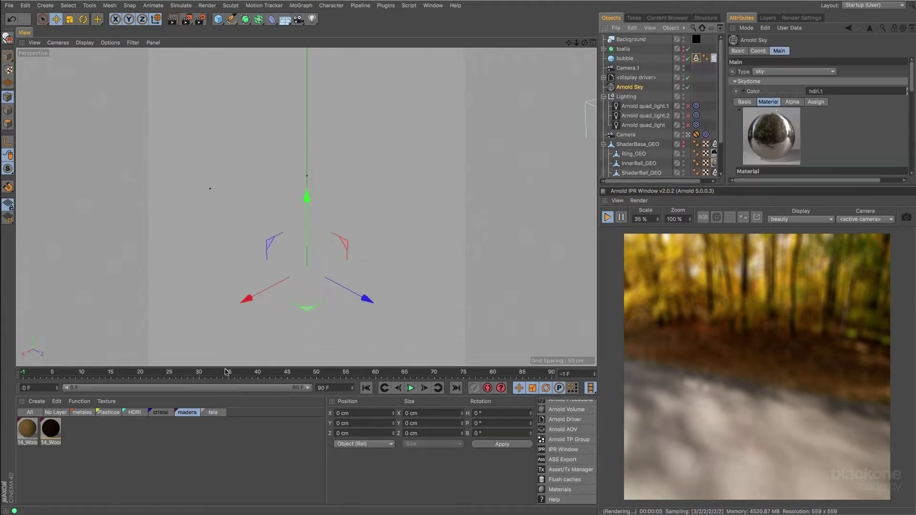
click(138, 413)
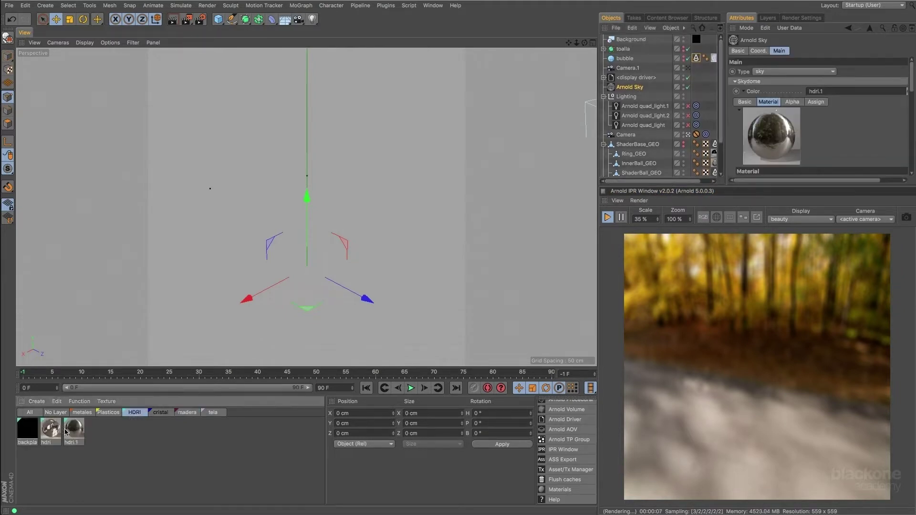
drag(54, 431, 834, 92)
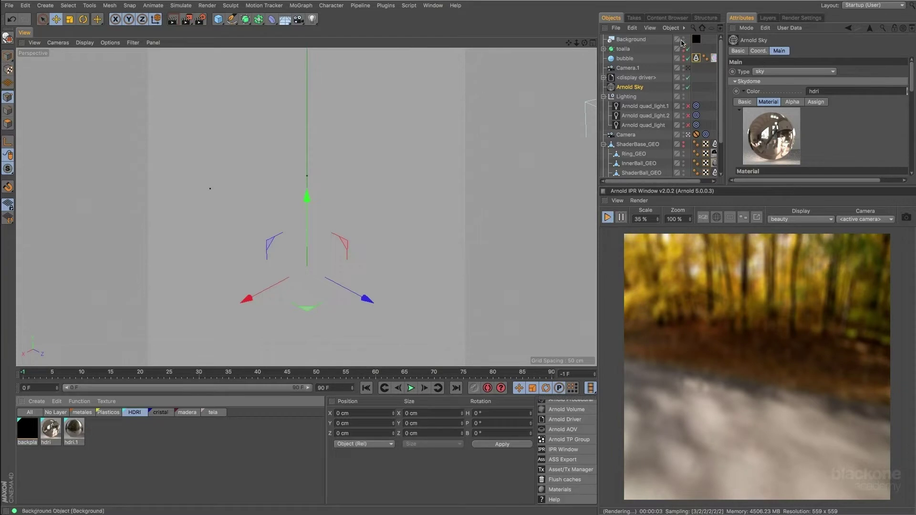
Step: Hide the Background object and set the Arnold Sky's Camera contribution to 0
click(684, 41)
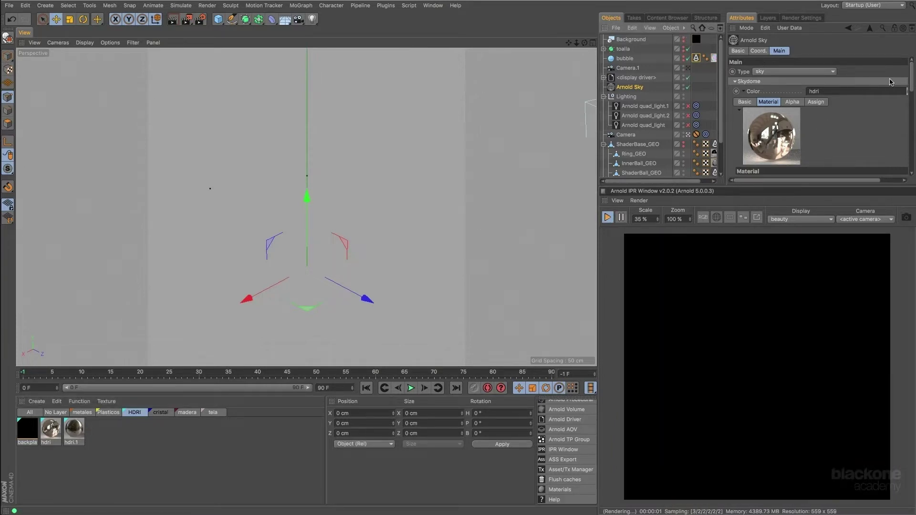
drag(912, 74, 912, 138)
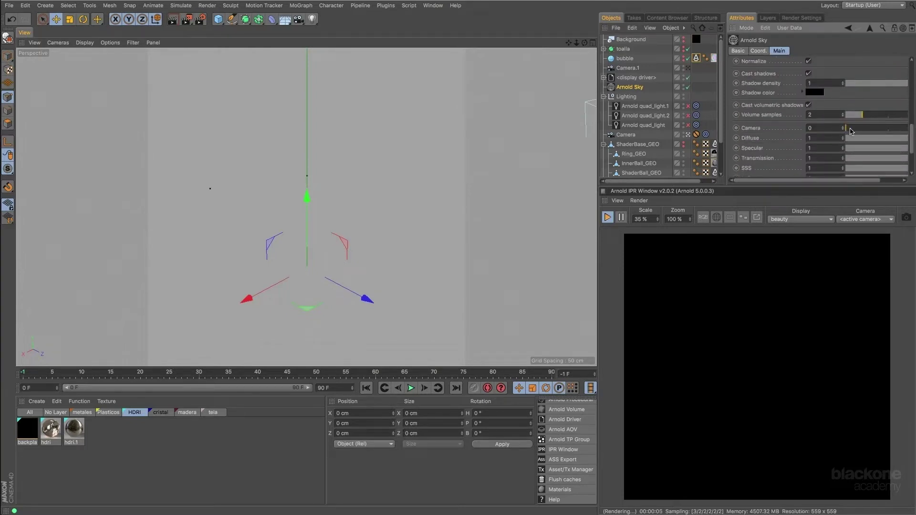
mouse_move(851, 129)
mouse_down()
mouse_move(891, 130)
mouse_move(842, 129)
mouse_up()
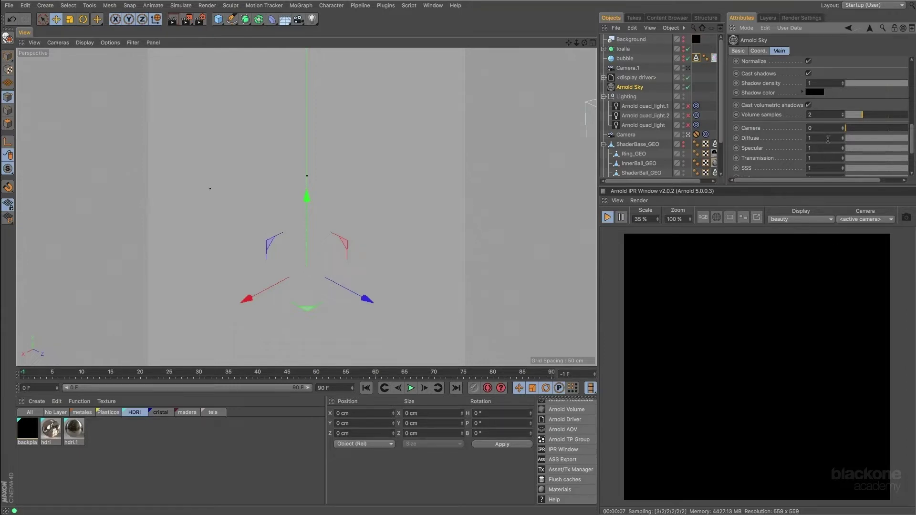
Step: Apply the 14_Wood.1 material from the madera layer to the Plane under Base Geometry
scroll(913, 138, up, 3)
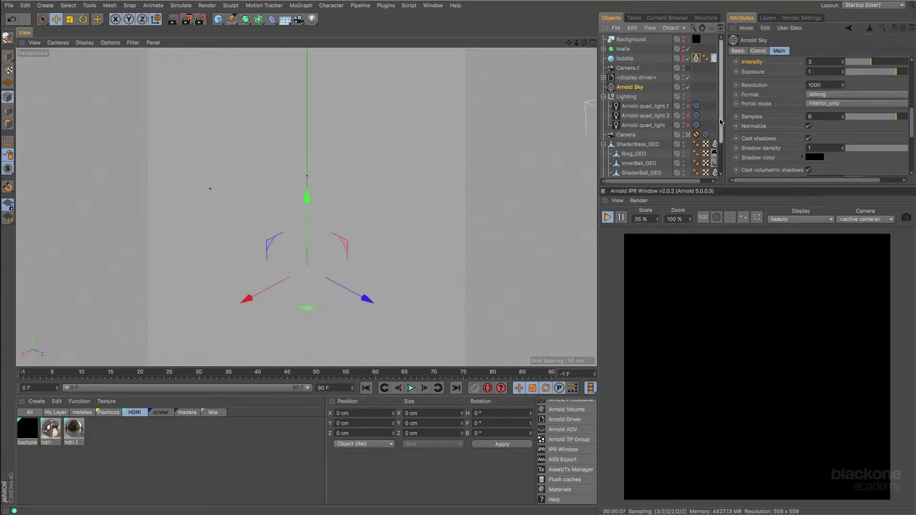
scroll(688, 143, down, 4)
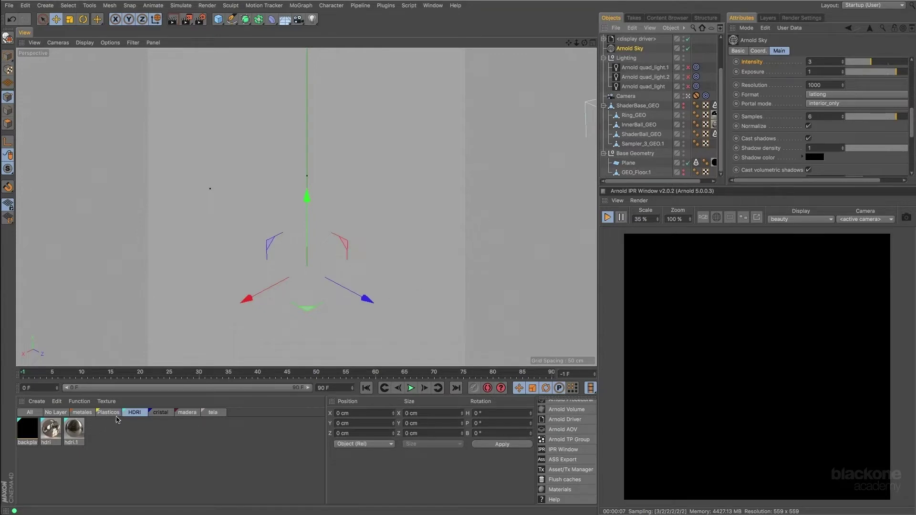
click(179, 414)
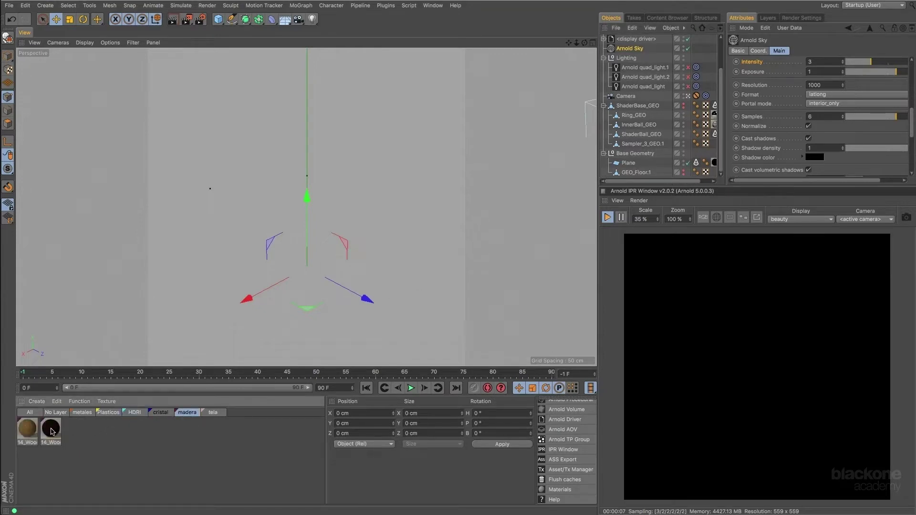
click(53, 432)
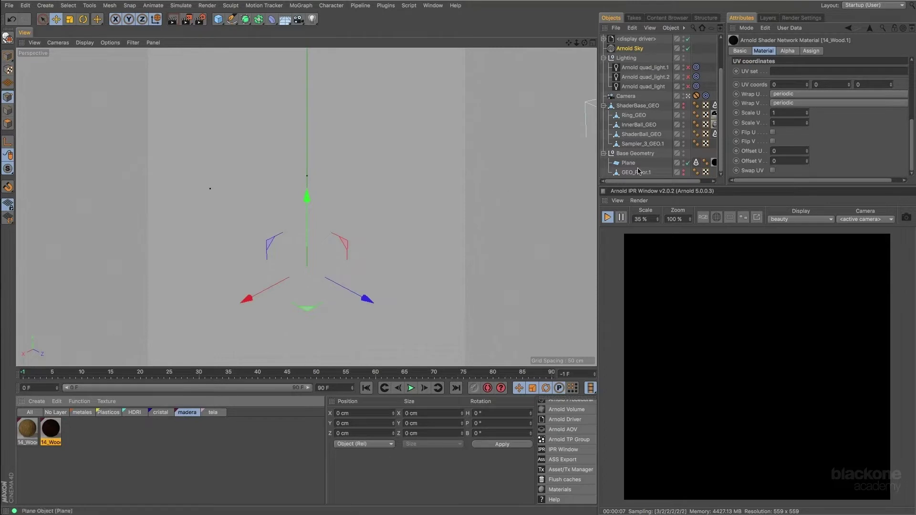
drag(656, 181, 667, 182)
drag(49, 428, 707, 166)
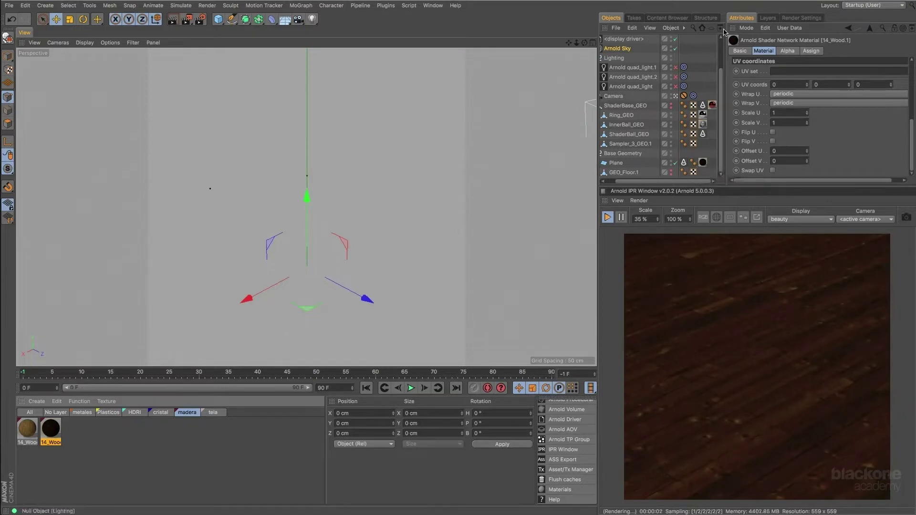
drag(721, 80, 709, 59)
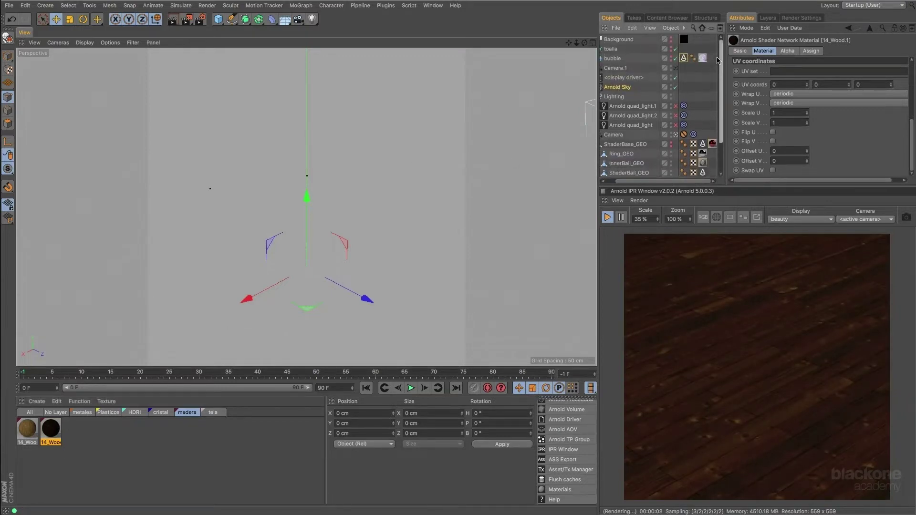
Step: Look through Camera.1 and set the Plane's 14_Wood.1 texture tiling to 3 in U and 4 in V
click(676, 69)
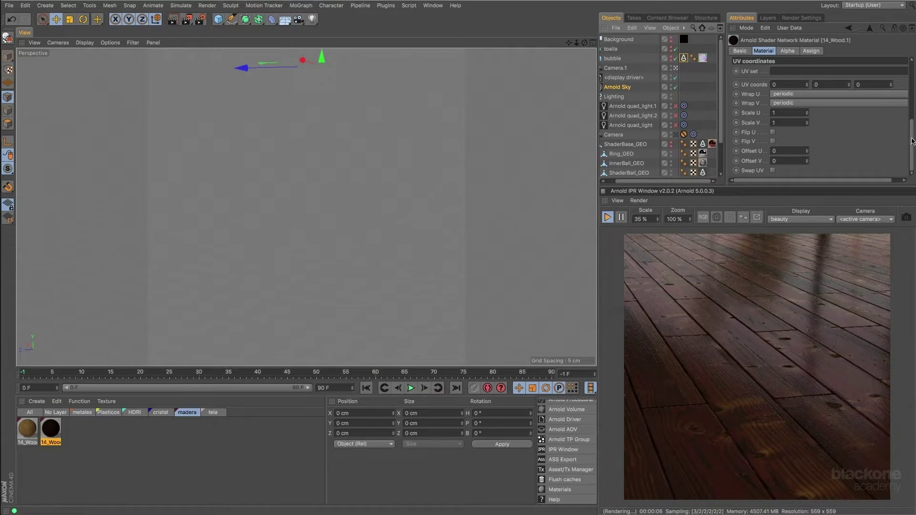
drag(912, 141, 912, 114)
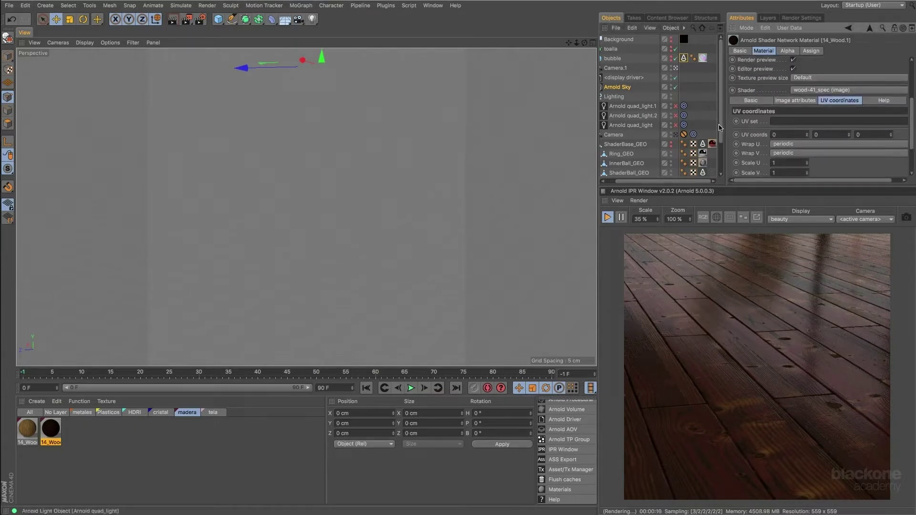
scroll(707, 126, down, 2)
click(703, 162)
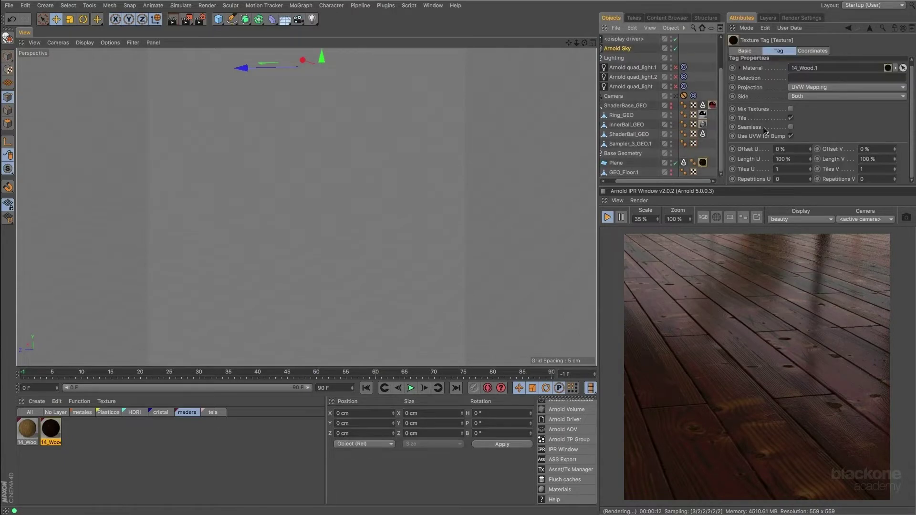
double_click(796, 168)
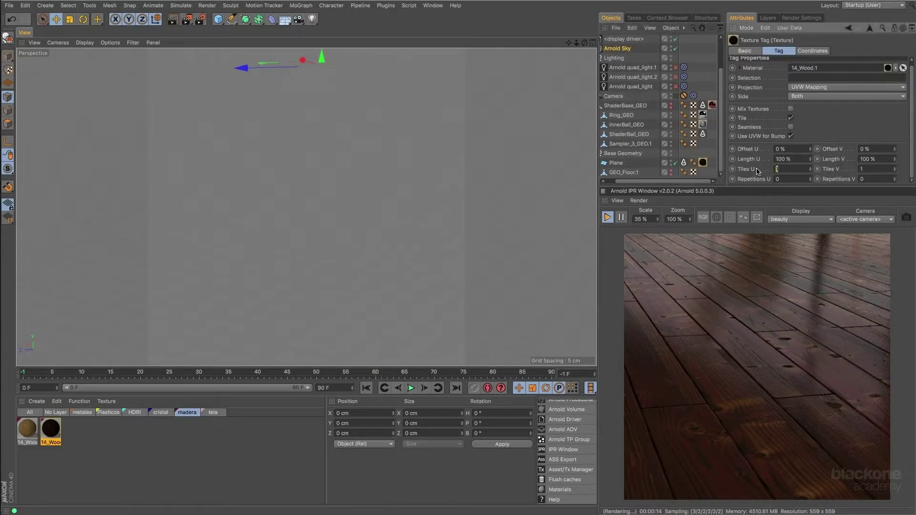
text(3)
key(Tab)
text(4)
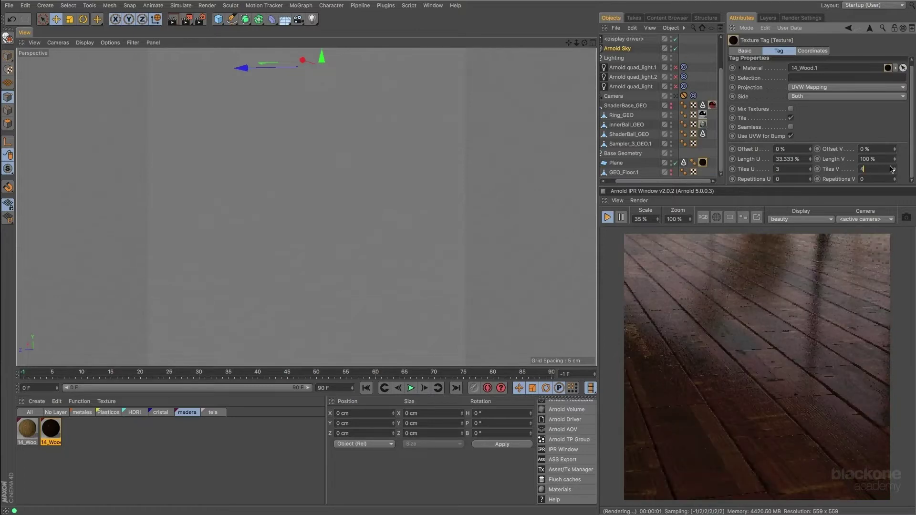
key(Return)
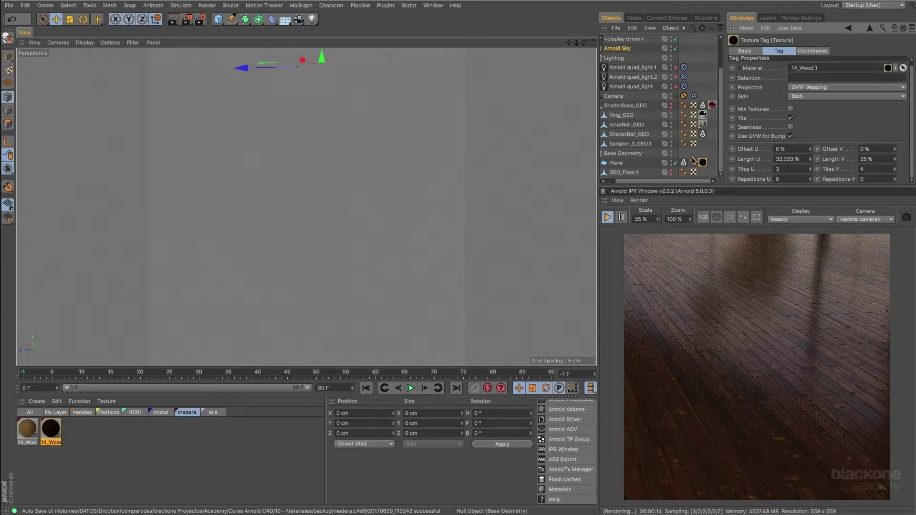
Step: Set the Arnold Sky's Exposure to 3
click(618, 48)
drag(912, 83, 912, 111)
drag(809, 141, 796, 142)
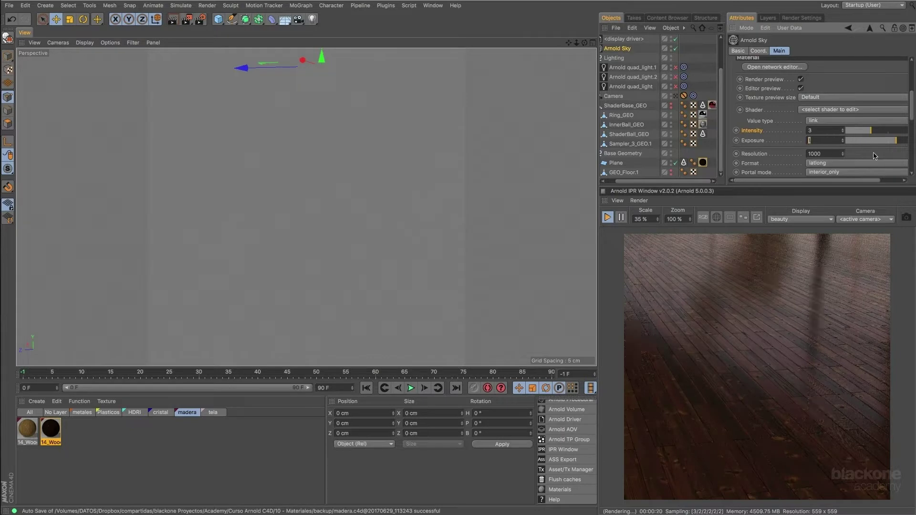
key(Return)
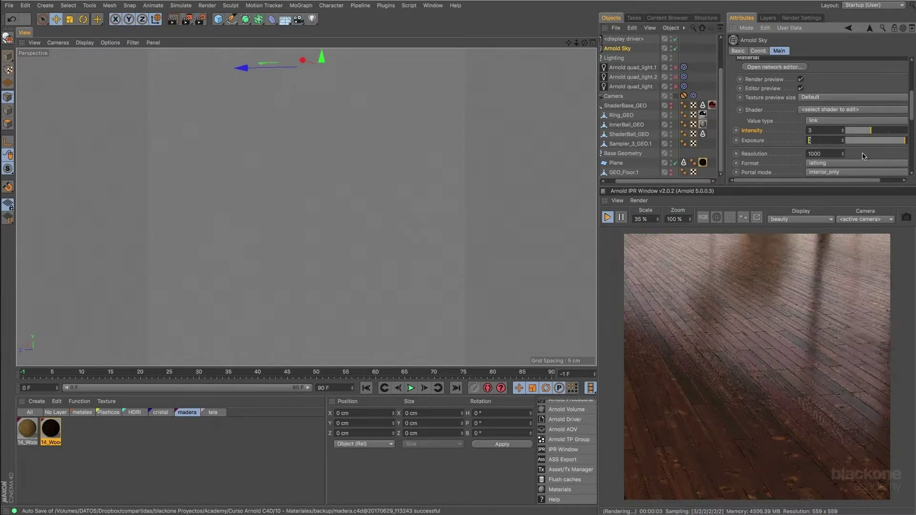
text(3)
key(Return)
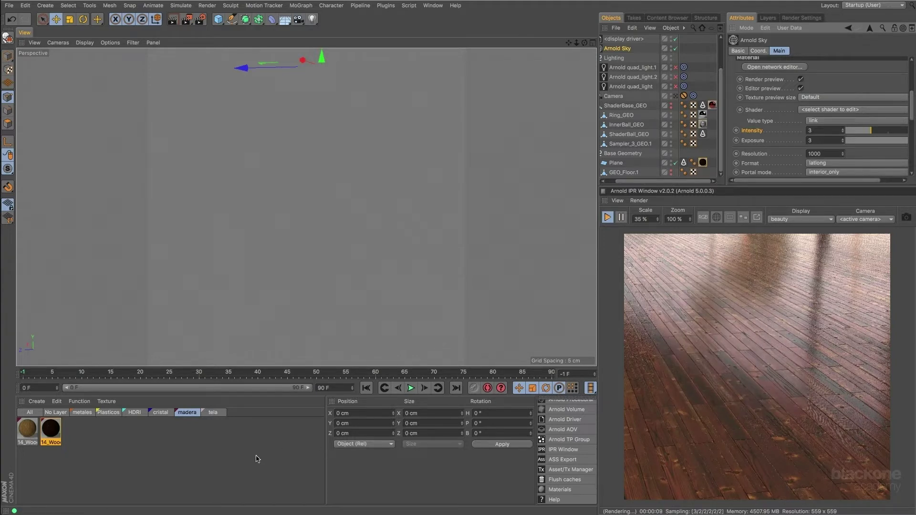
Step: Open the shader network of the 14_Wood.1 material and bring all its nodes into view
click(117, 461)
click(50, 432)
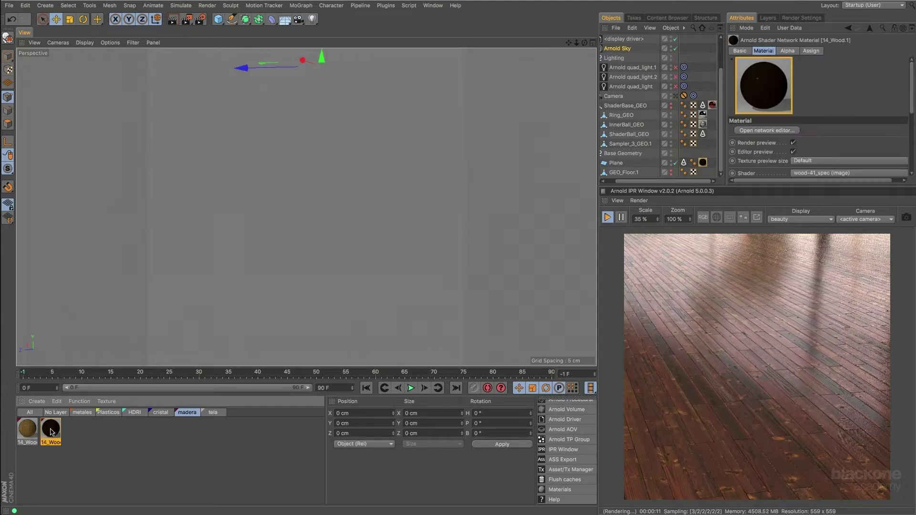
double_click(51, 432)
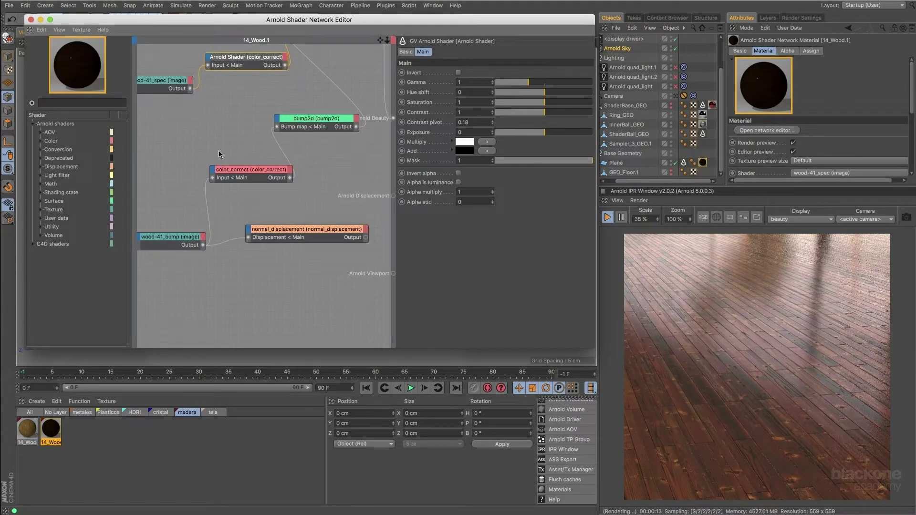
alt+middle_drag(217, 132, 277, 286)
scroll(250, 132, down, 3)
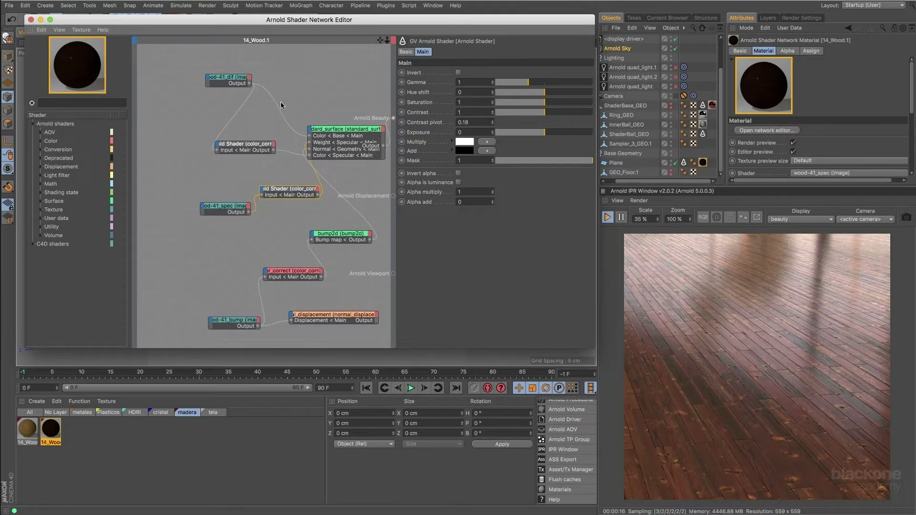
alt+middle_drag(301, 88, 289, 90)
Step: Arrange the wood-41_dif, wood-41_spec and wood-41_bump image nodes in a column beside the nodes they feed
drag(233, 84, 206, 93)
drag(213, 211, 176, 203)
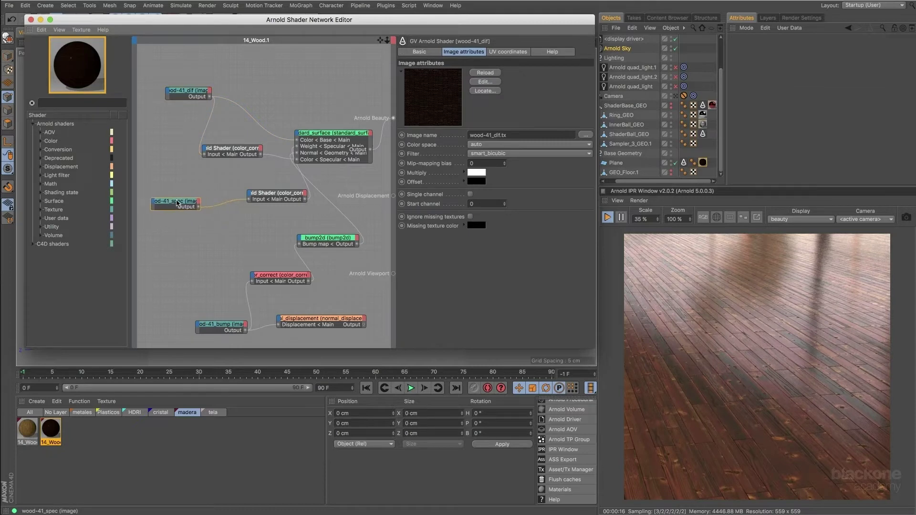
drag(177, 92, 161, 100)
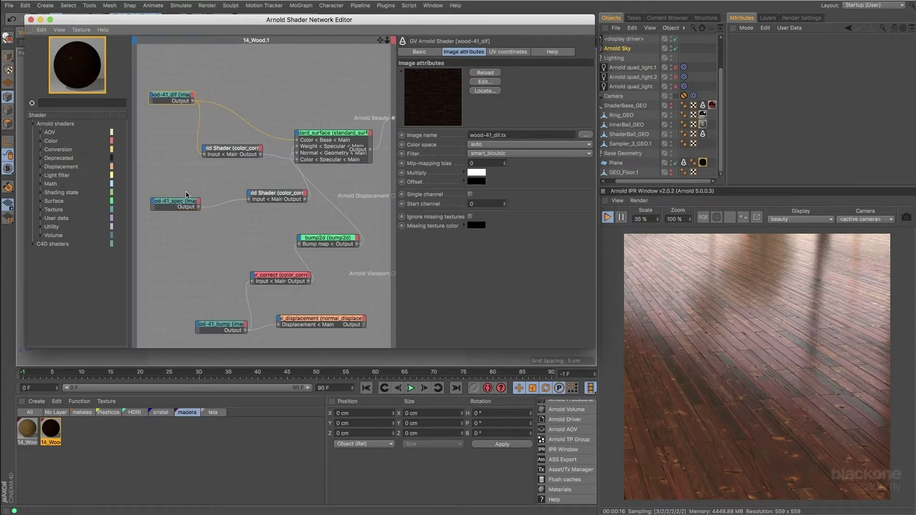
drag(185, 204, 183, 197)
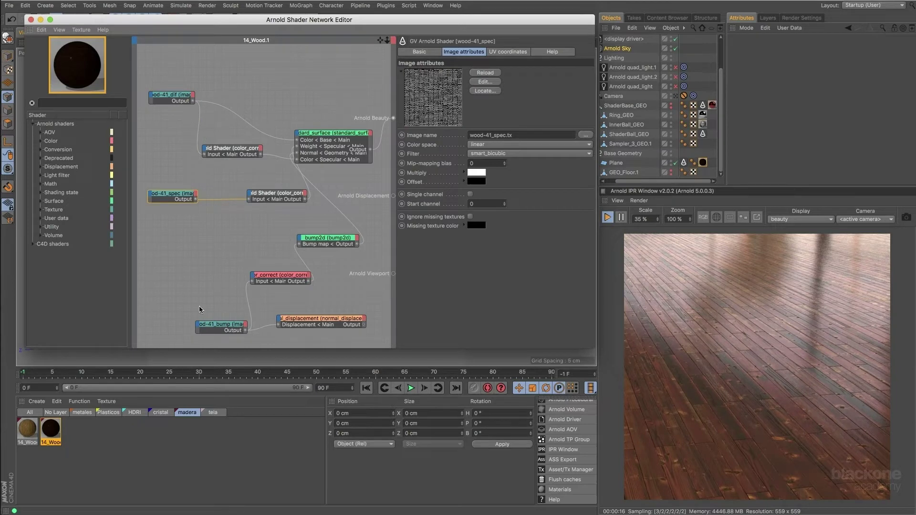
drag(215, 333, 171, 280)
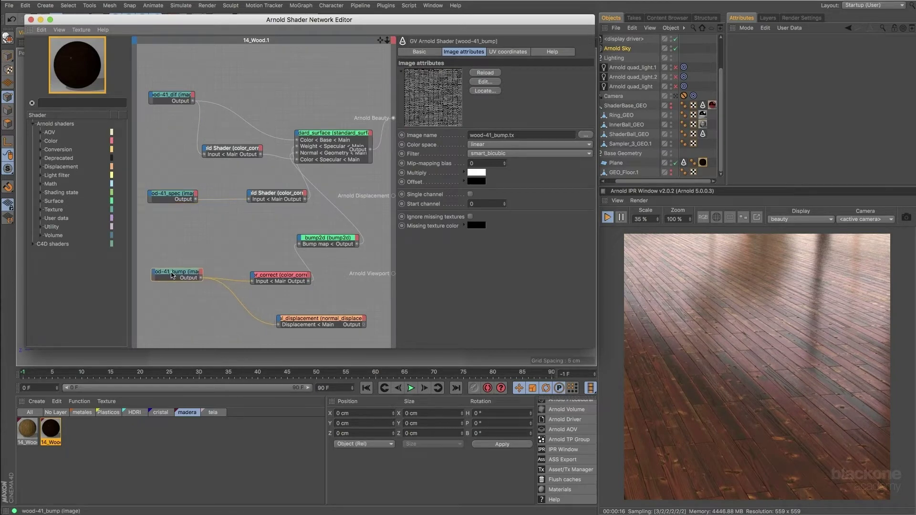
Step: Select the wood-41_dif node, then switch to the image viewer and examine the diffuse wood texture's plank grain up close
click(170, 98)
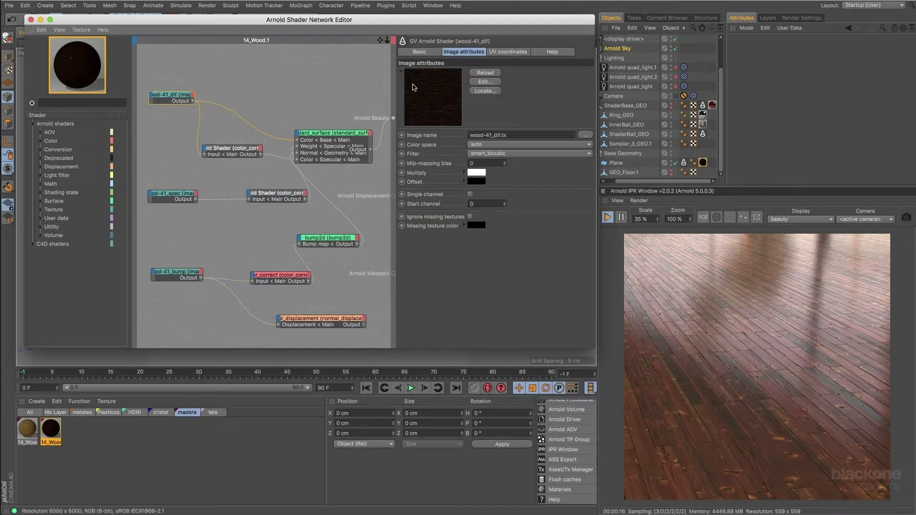
mouse_move(444, 95)
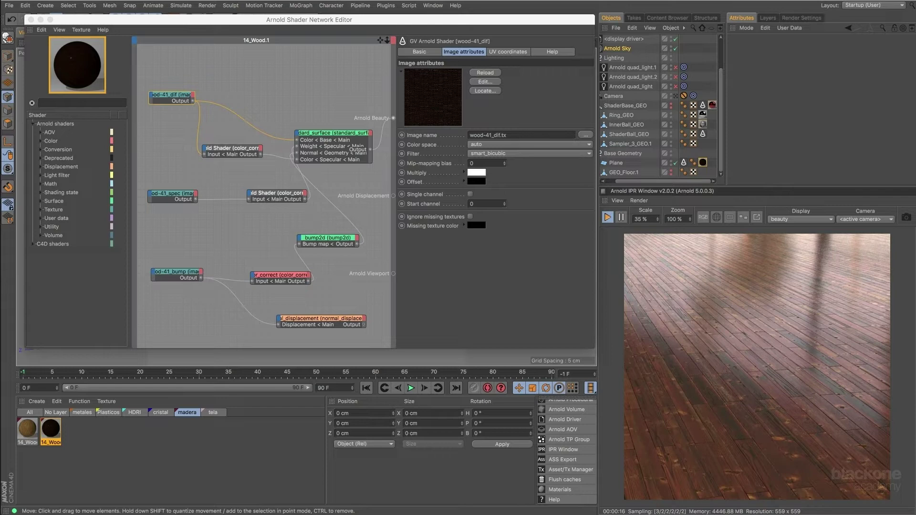
drag(0, 306, 141, 33)
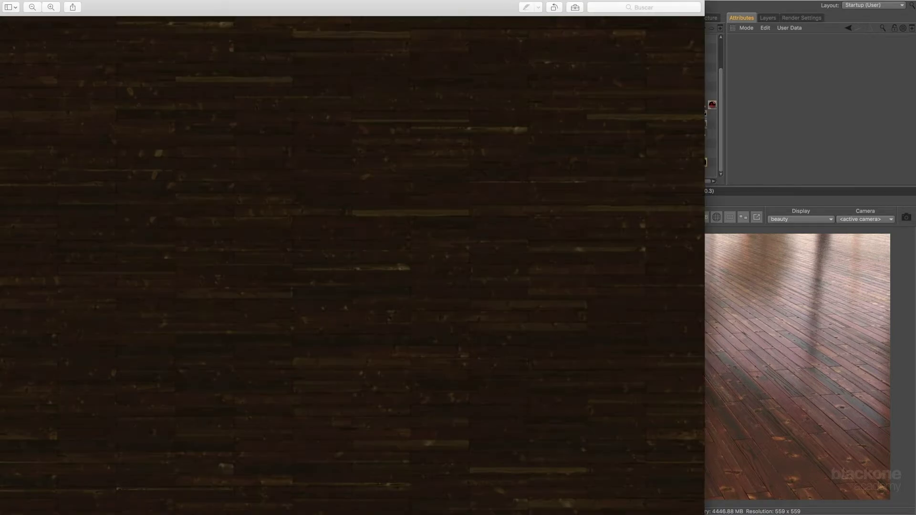
drag(704, 514, 847, 484)
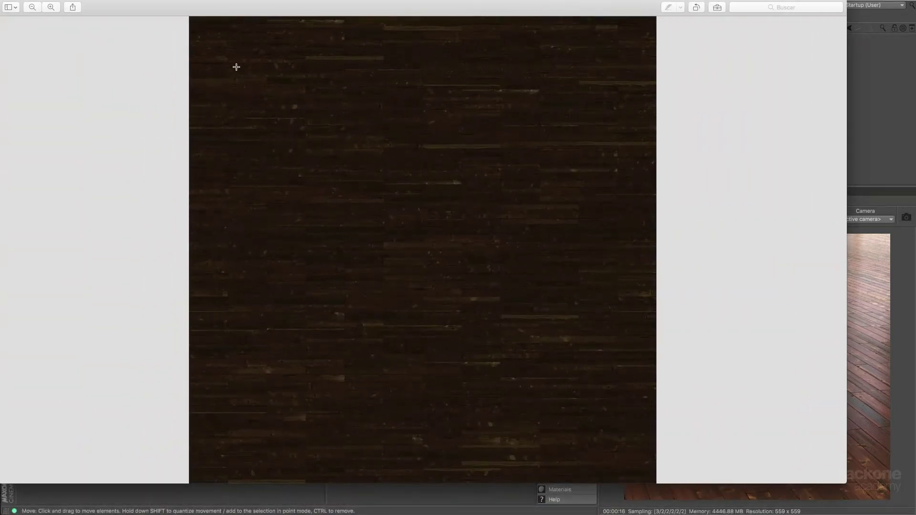
click(51, 8)
click(51, 8)
click(51, 8)
click(51, 8)
click(51, 8)
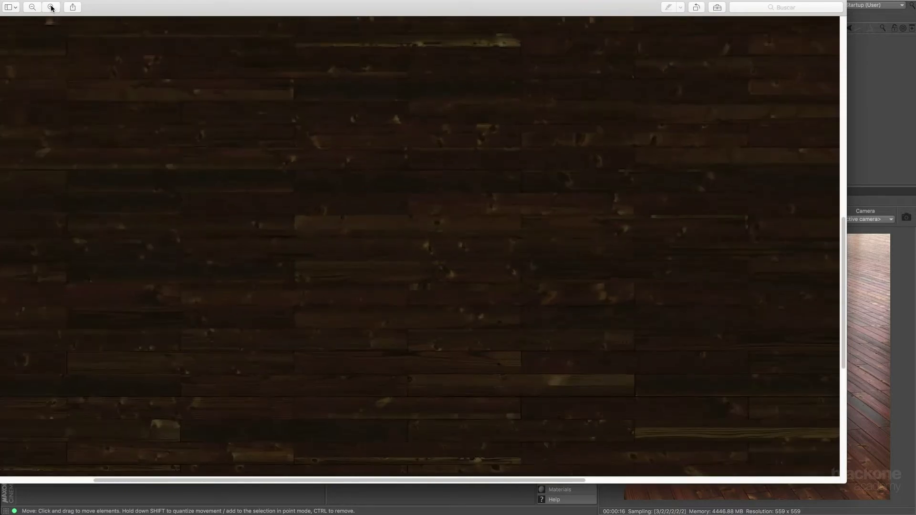
click(51, 8)
click(51, 8)
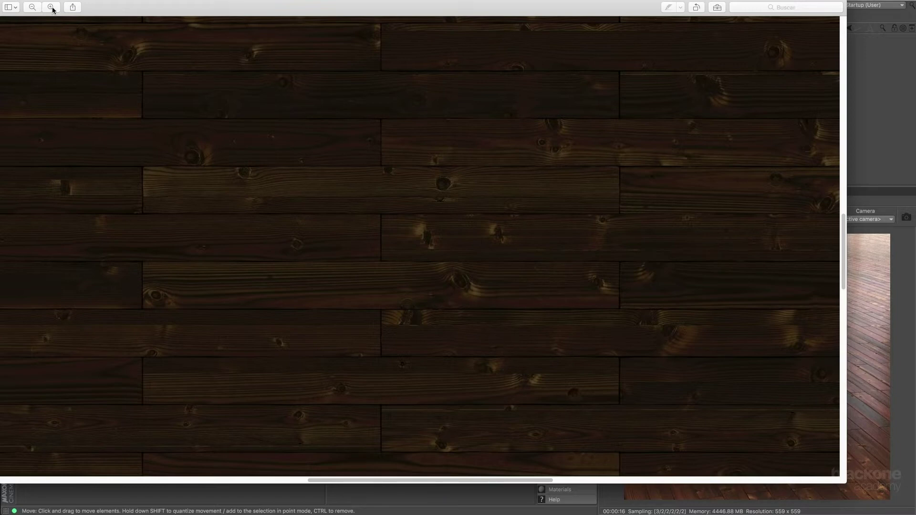
click(51, 8)
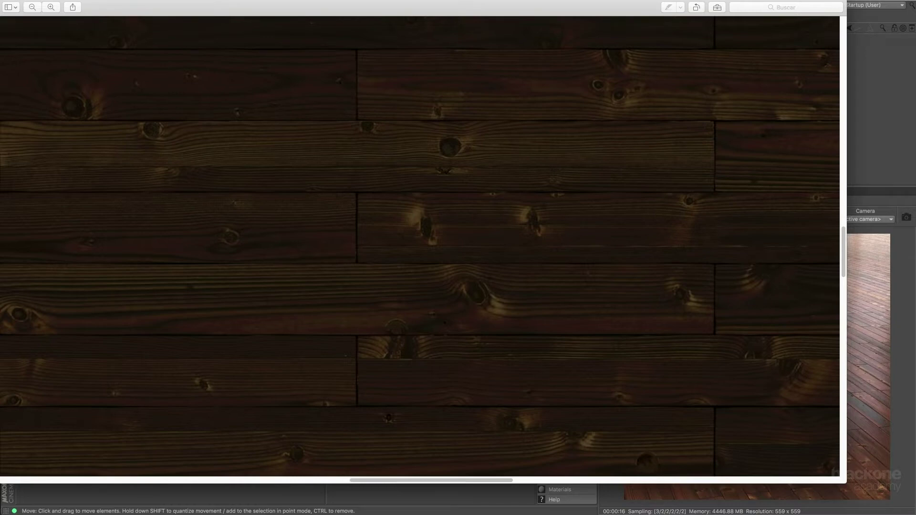
Step: Bring up wood-41_spec.png in the image viewer and examine the specular map's planks and knots up close
key(super+Tab)
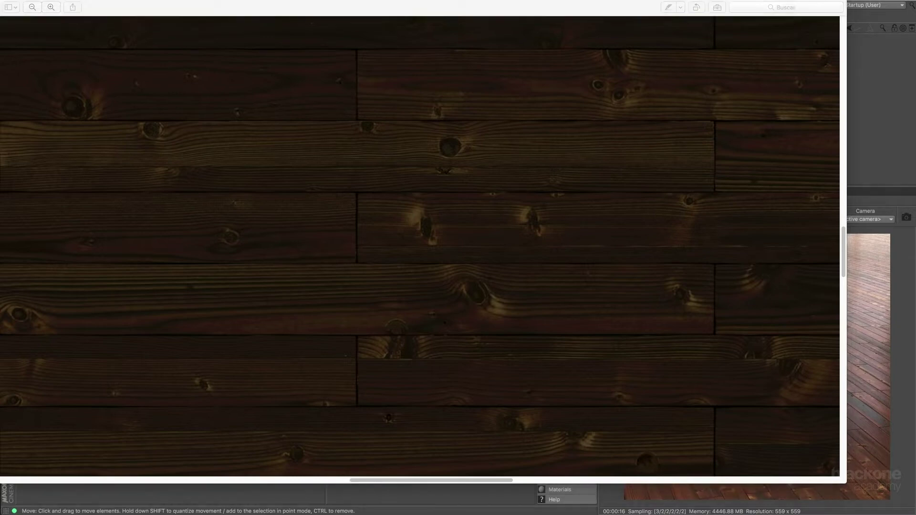
key(super+Tab)
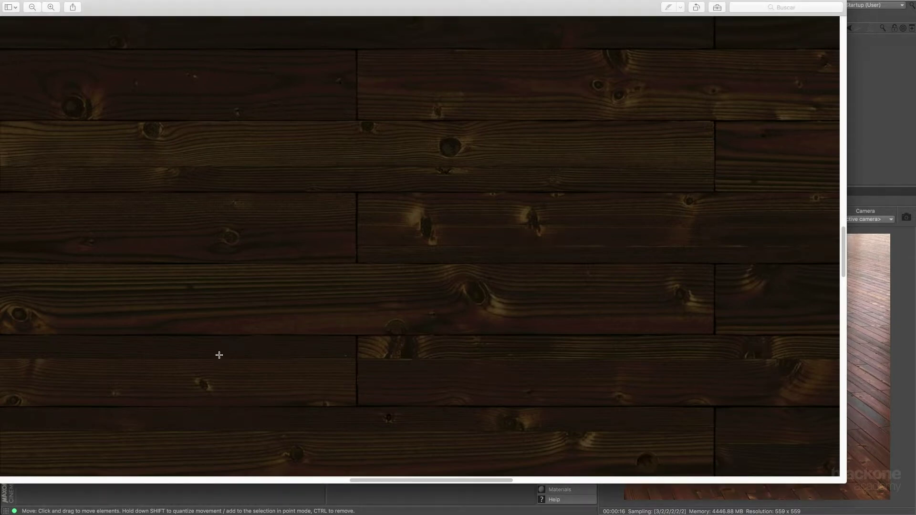
key(super+grave)
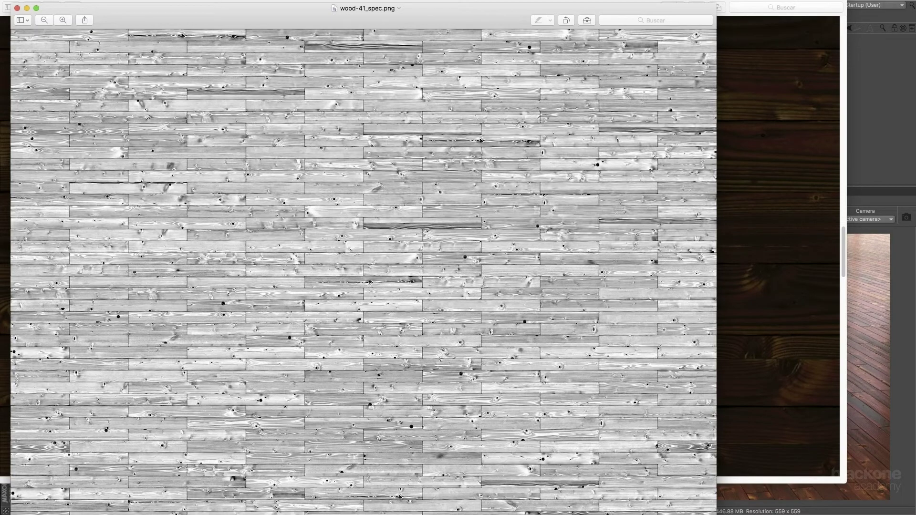
drag(716, 514, 811, 451)
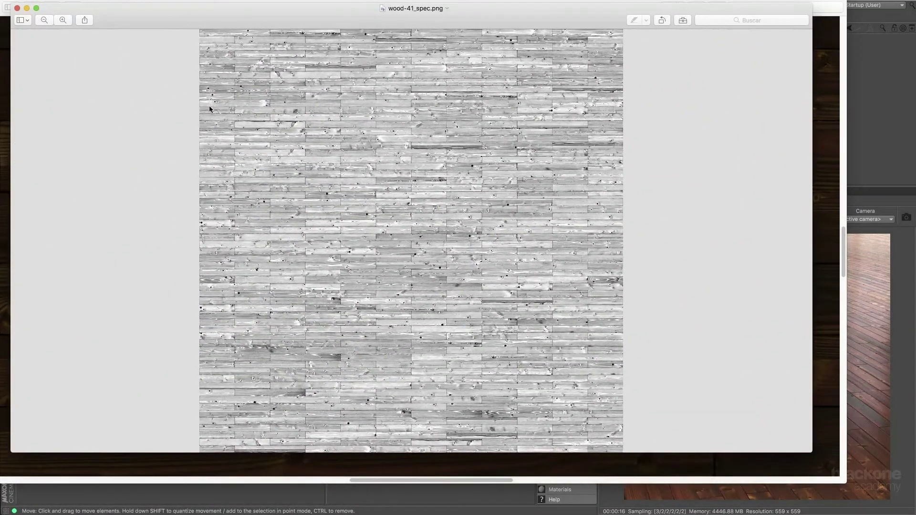
click(63, 20)
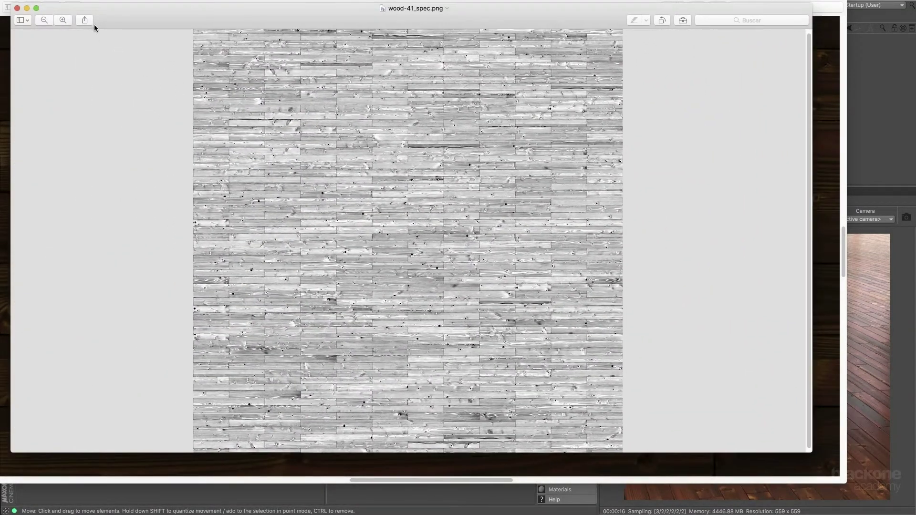
click(65, 19)
click(65, 19)
click(65, 19)
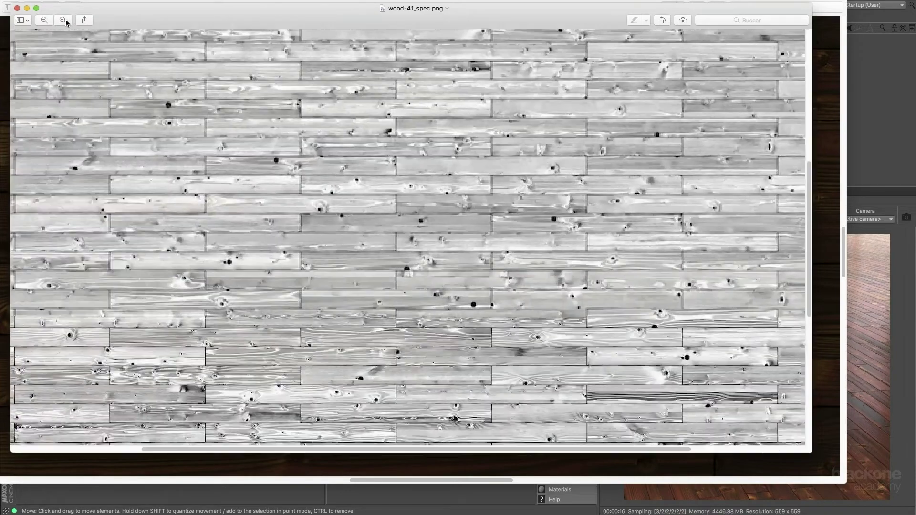
click(65, 19)
click(65, 19)
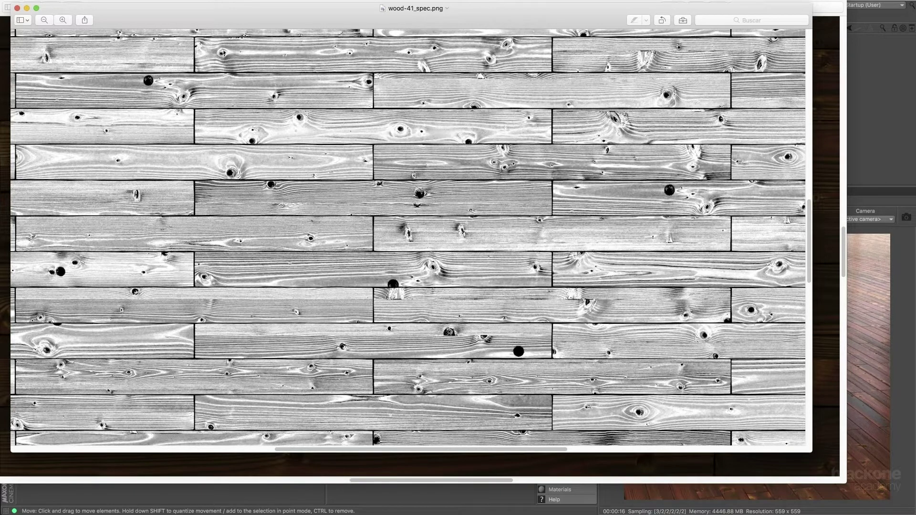
Step: Bring up wood-41_bump.png in the image viewer and examine the bump map's plank joints and fine grain up close
key(super+Tab)
key(super+Tab)
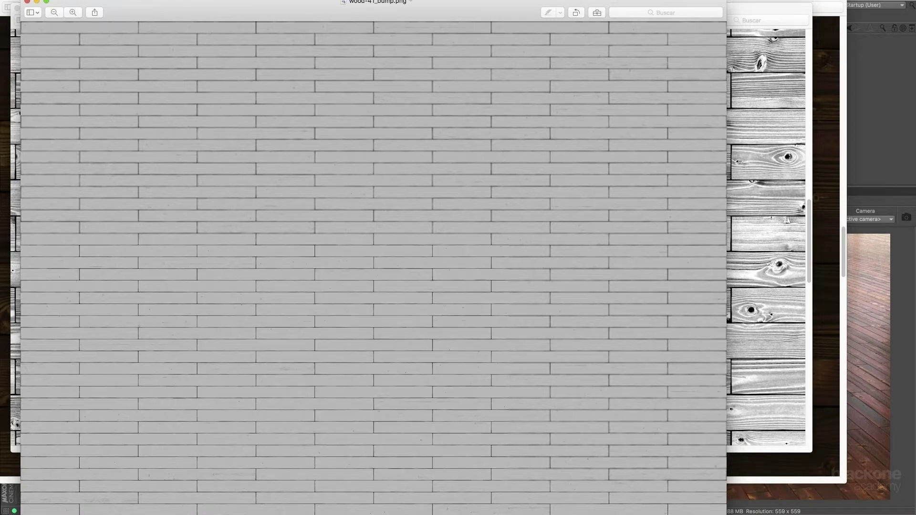
drag(725, 514, 759, 404)
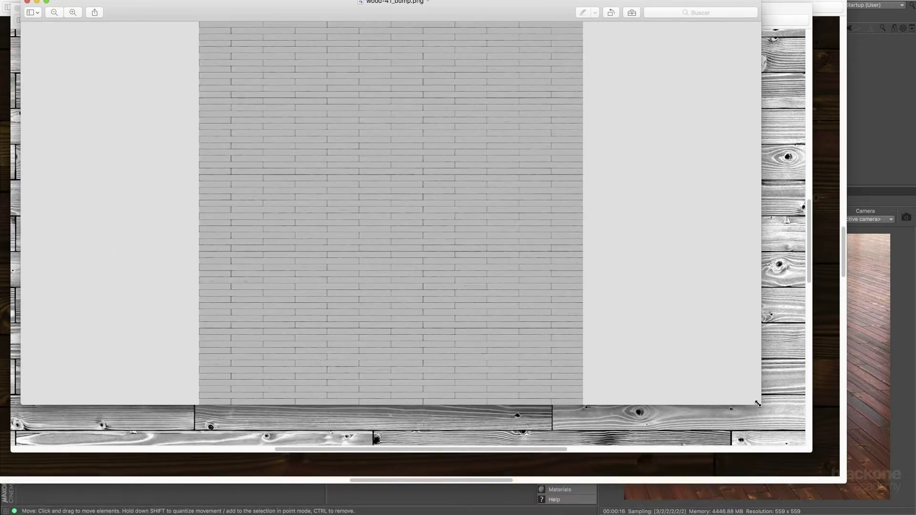
click(73, 13)
click(73, 13)
click(72, 13)
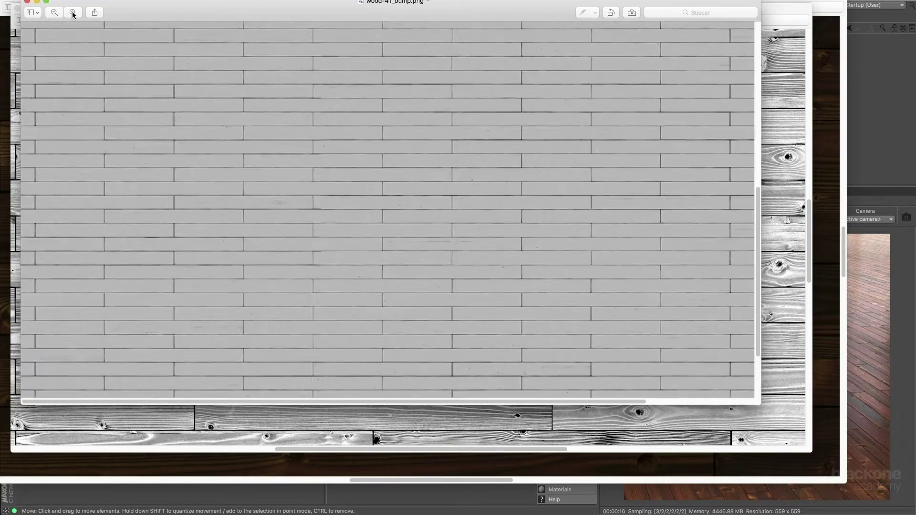
click(72, 15)
click(73, 15)
click(73, 15)
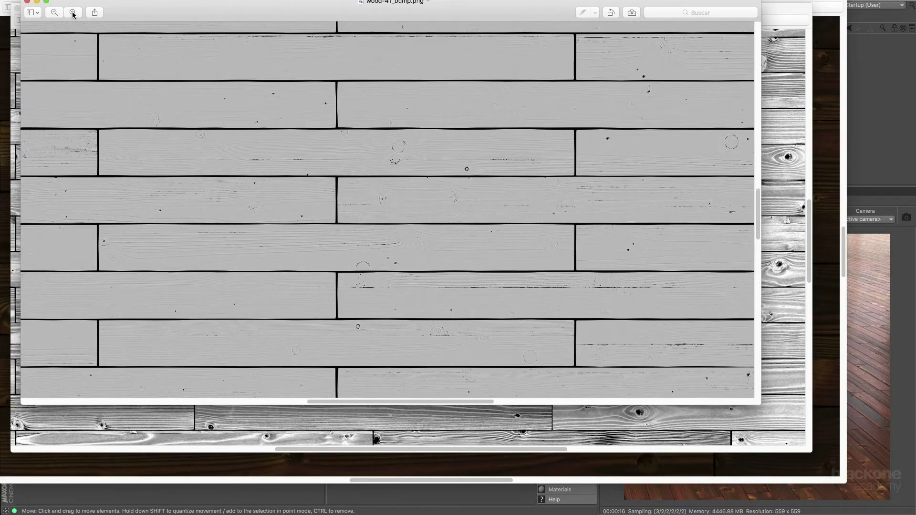
click(72, 15)
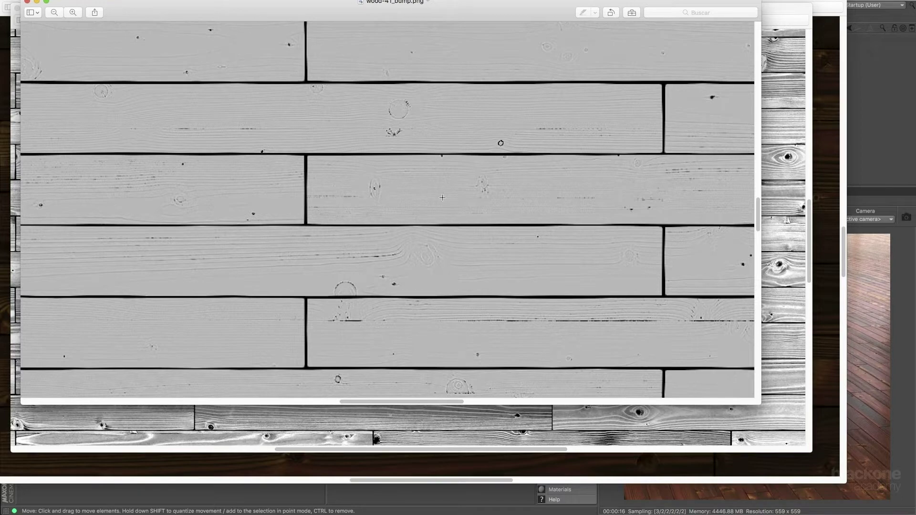
Step: Close the bump, specular and diffuse texture images, then select the wood-41_dif node in the shader network
drag(75, 3, 84, 18)
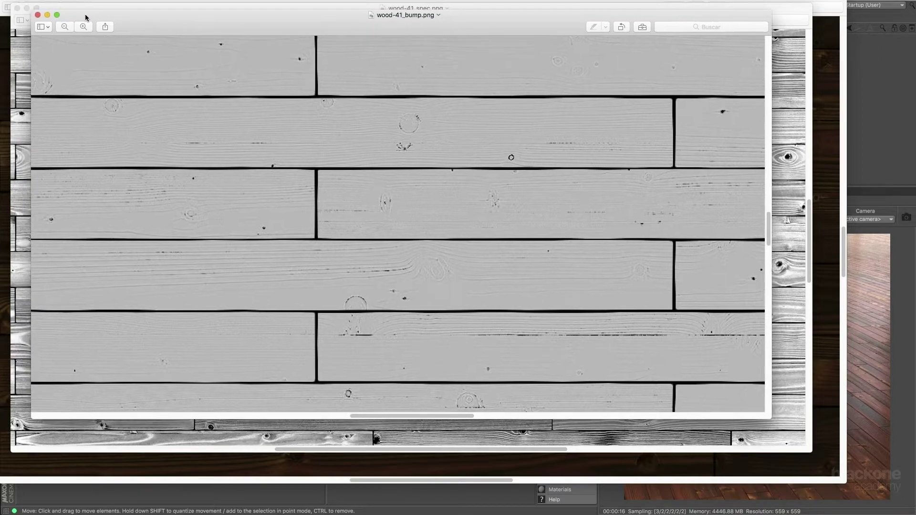
click(38, 16)
click(17, 8)
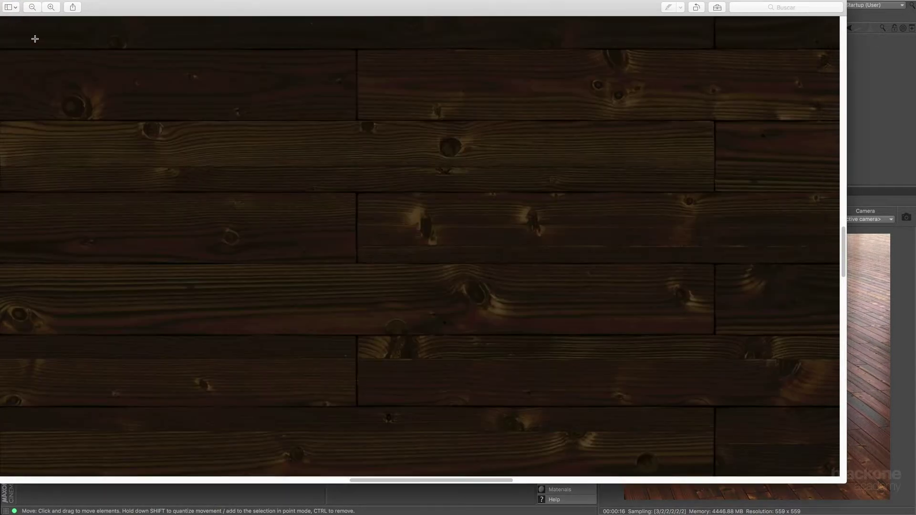
drag(126, 17, 180, 89)
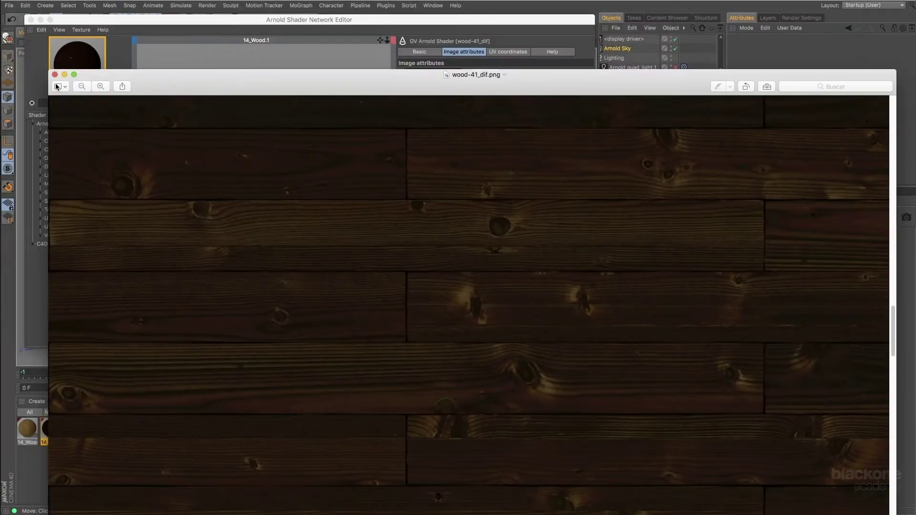
click(58, 75)
click(176, 98)
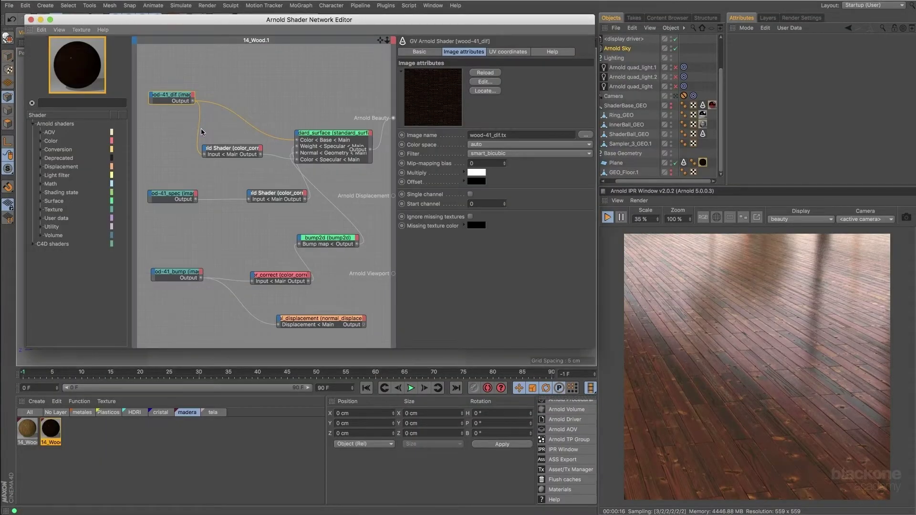
Step: Move the standard_surface node slightly up and set its base weight to 0.4
drag(328, 136, 317, 114)
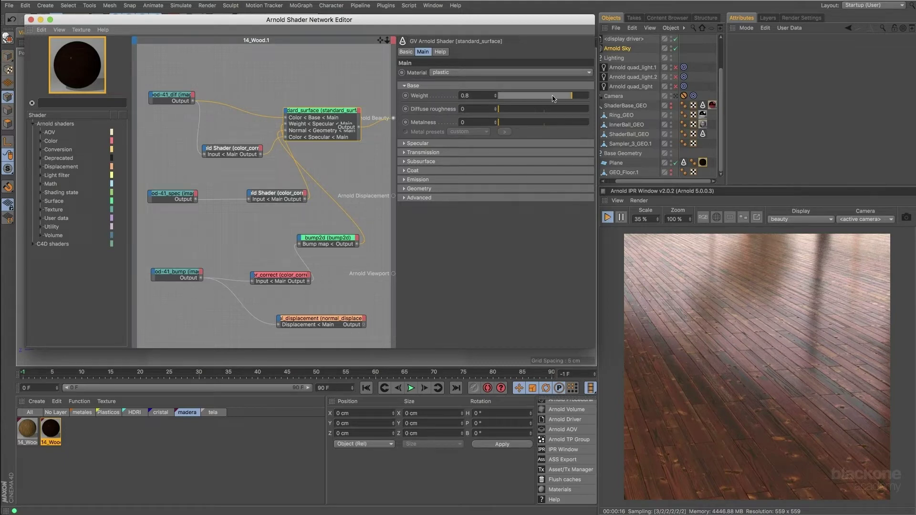
drag(556, 96, 519, 98)
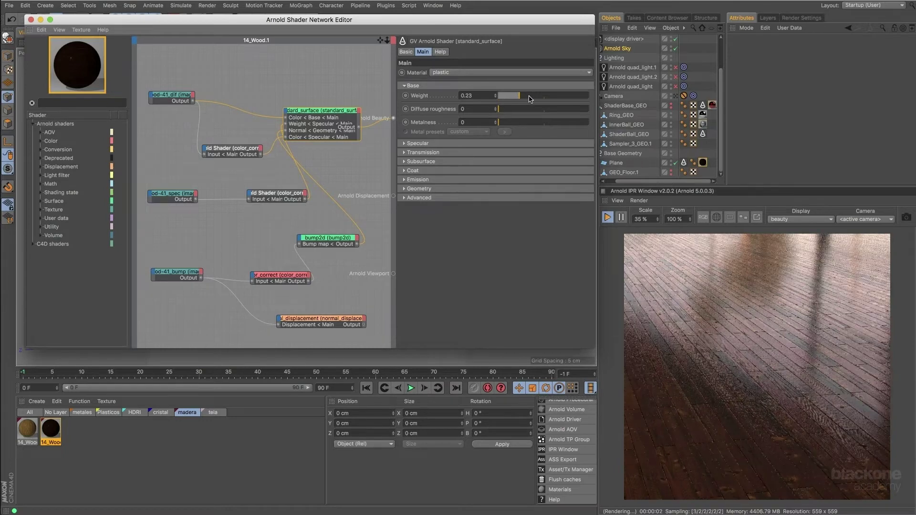
mouse_move(527, 98)
mouse_down()
mouse_move(595, 99)
mouse_move(527, 98)
mouse_move(536, 96)
mouse_up()
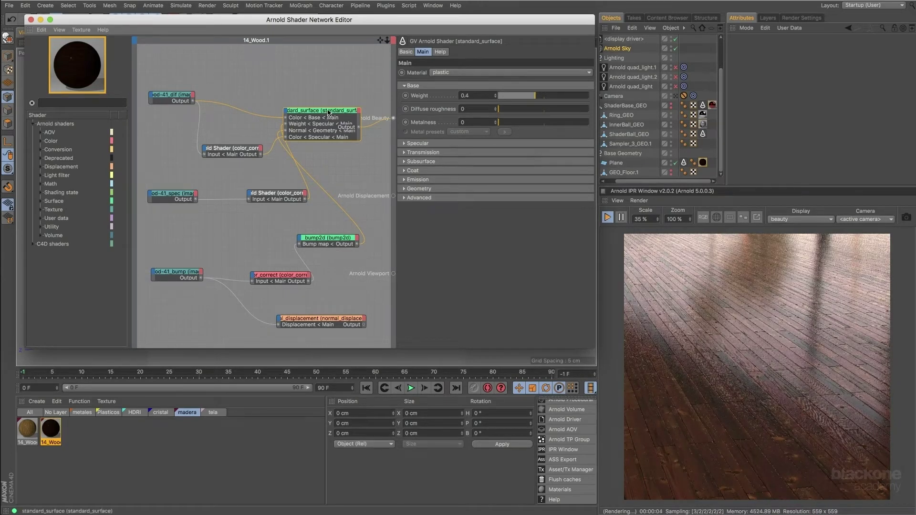
Step: Shift the standard_surface, wood-41_dif and upper color_correct nodes upward, then disconnect color_correct from the surface's specular color
drag(326, 117, 331, 107)
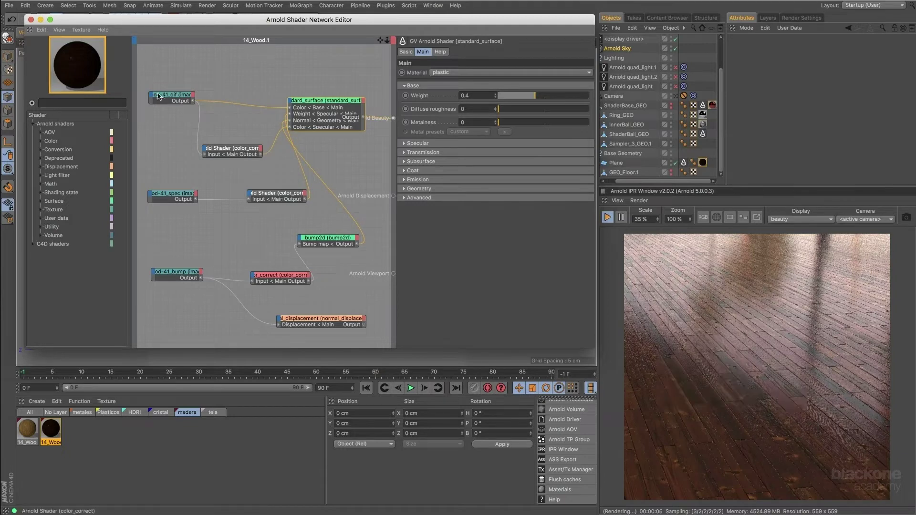
drag(165, 94, 161, 85)
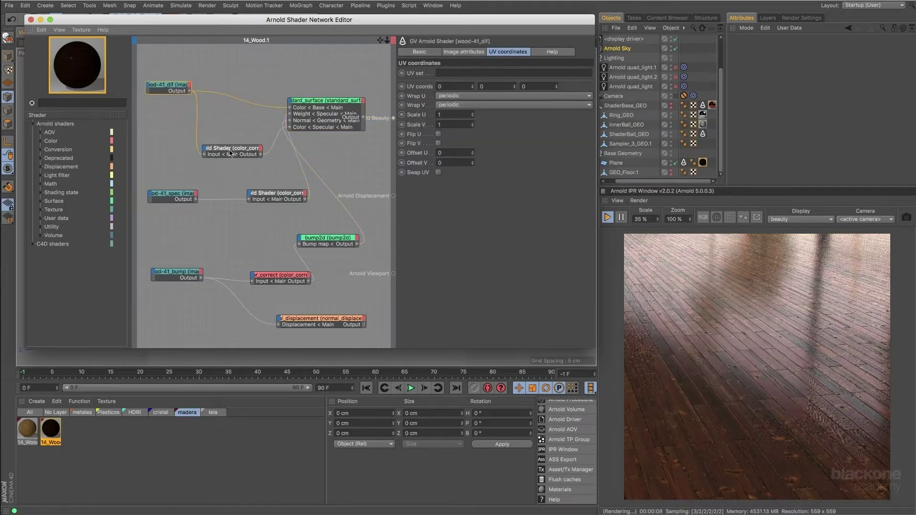
drag(236, 151, 233, 137)
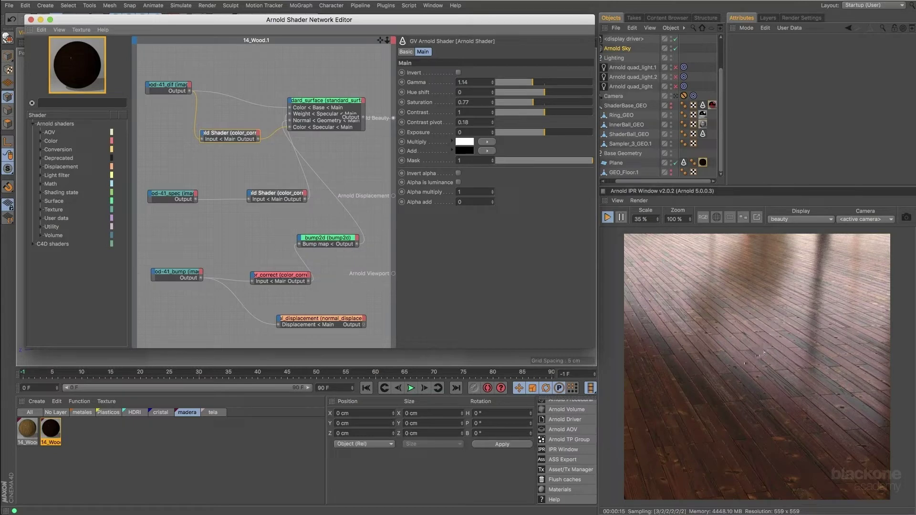
double_click(273, 132)
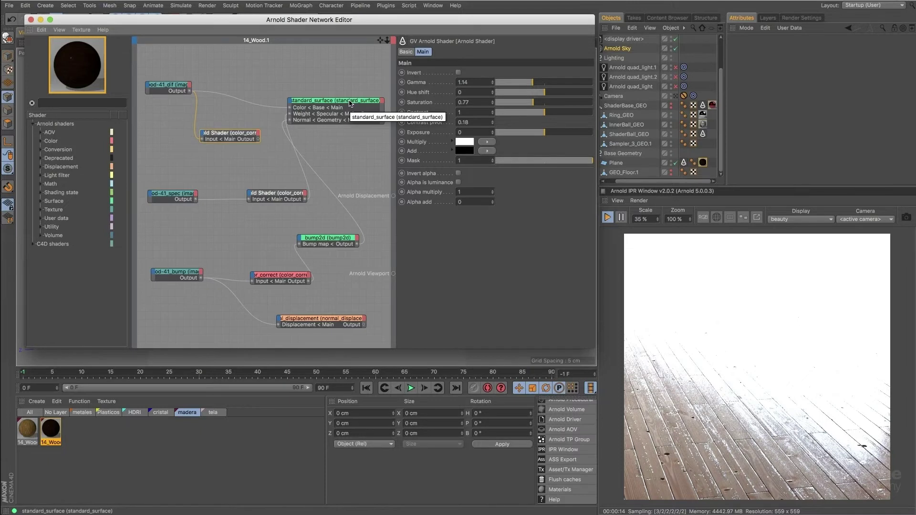
Step: Set both the exposure and the intensity of the Arnold Sky to 1
click(723, 104)
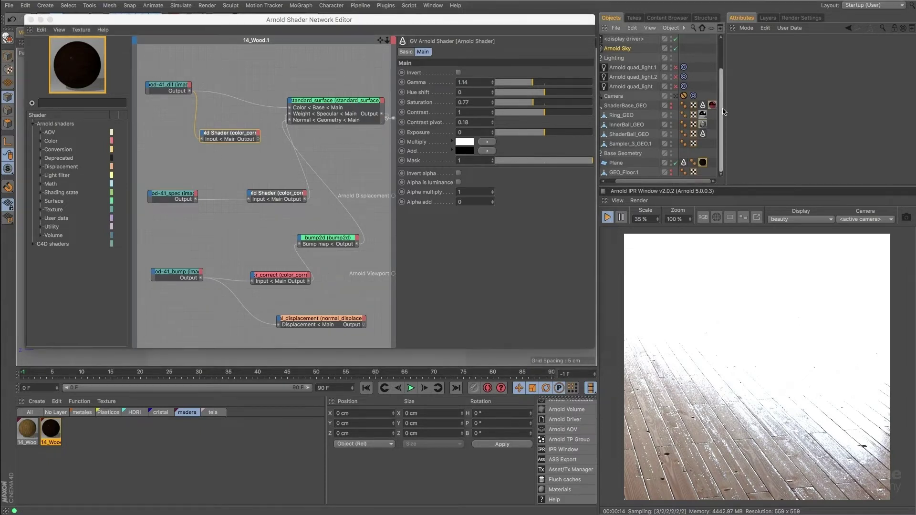
click(628, 49)
scroll(829, 87, down, 5)
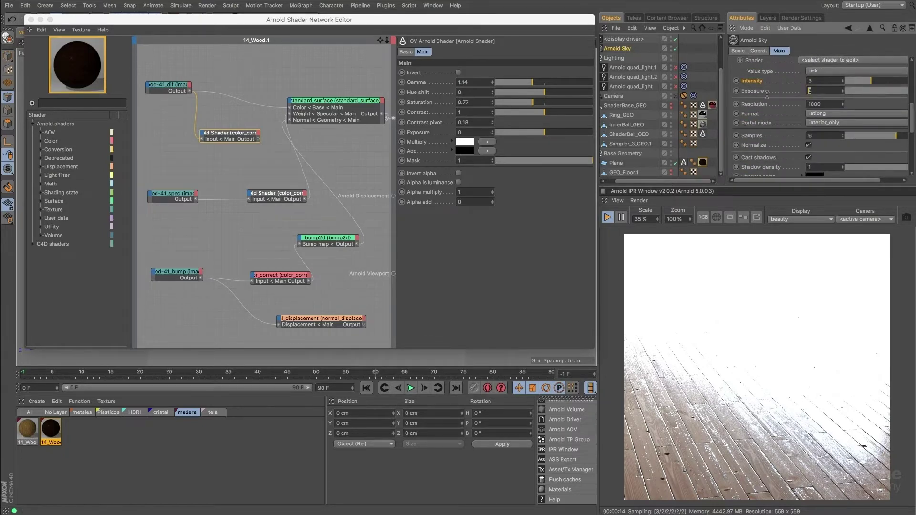
text(1)
click(856, 103)
drag(816, 81, 798, 82)
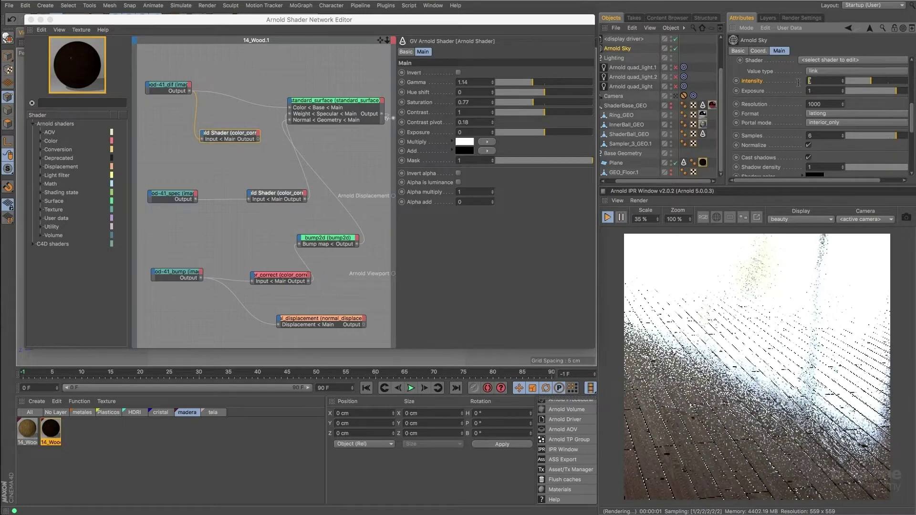
text(1)
click(873, 113)
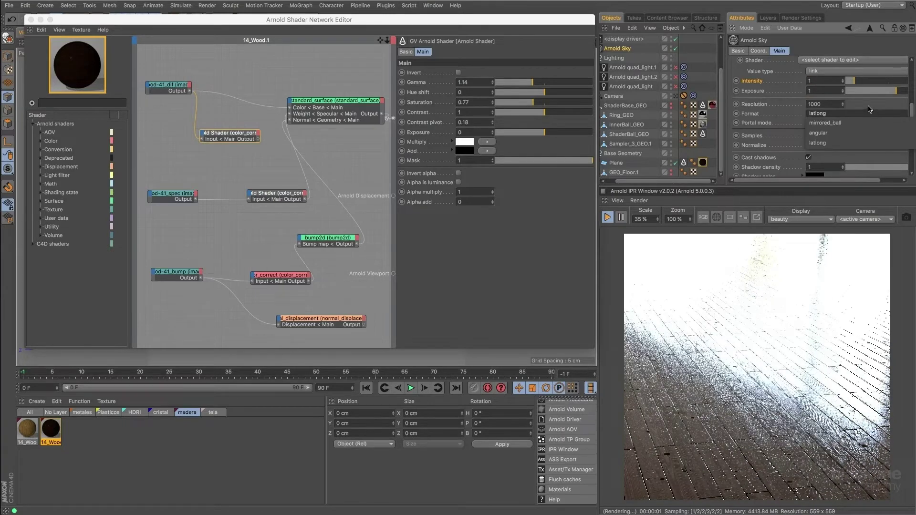
click(866, 102)
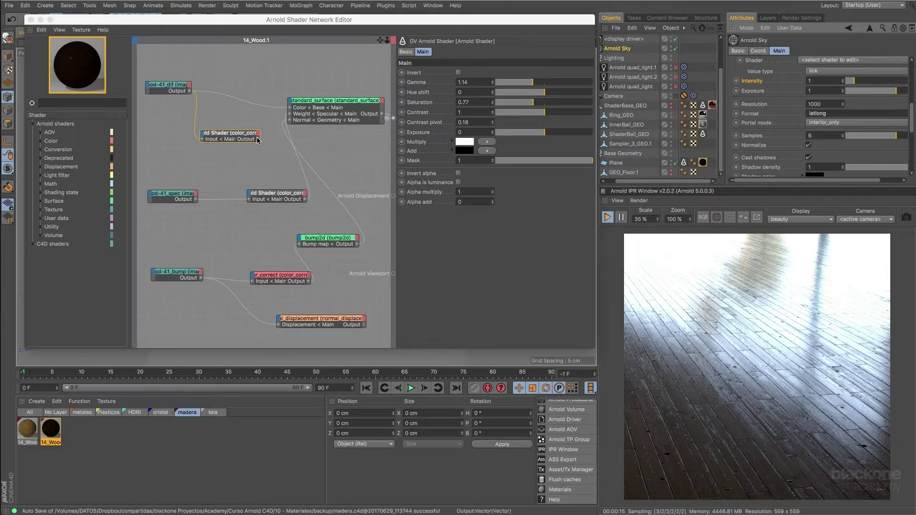
Step: Widen the upper color_correct node and compare its output with wood-41_dif by feeding each directly into Arnold Beauty
click(183, 89)
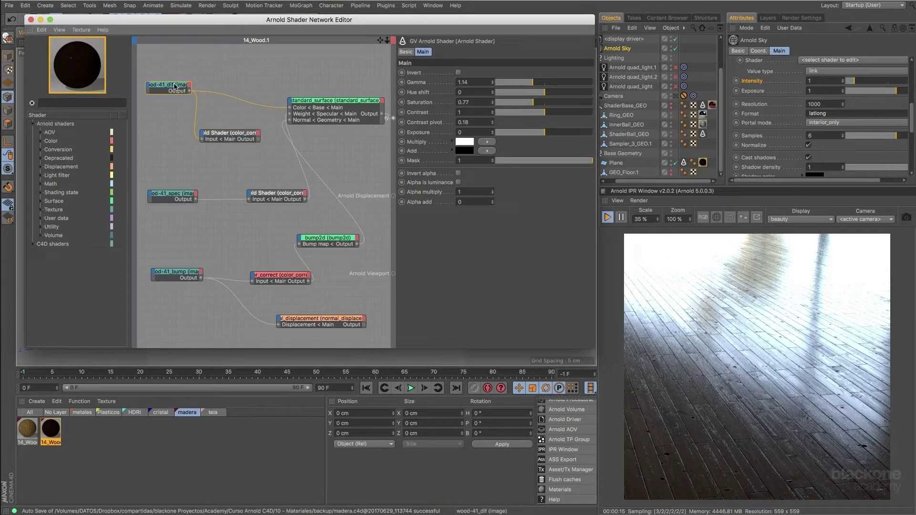
drag(224, 135, 278, 138)
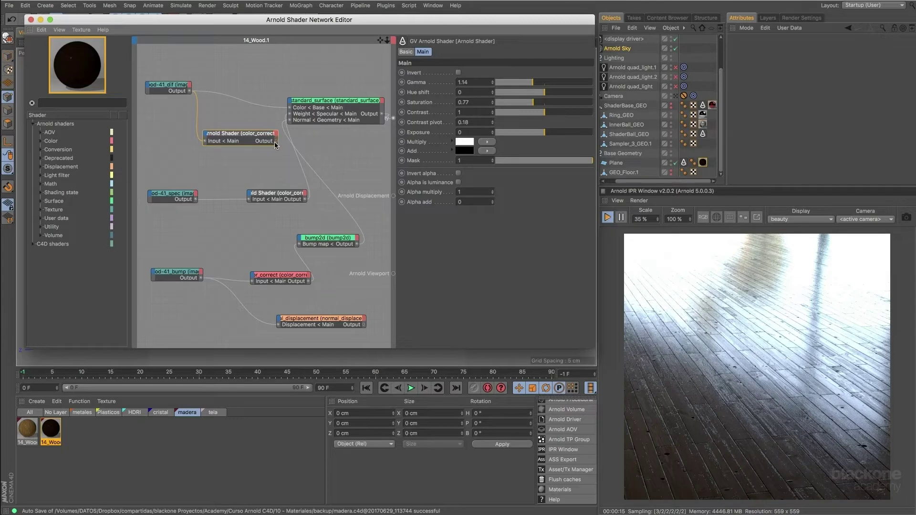
drag(346, 146, 393, 118)
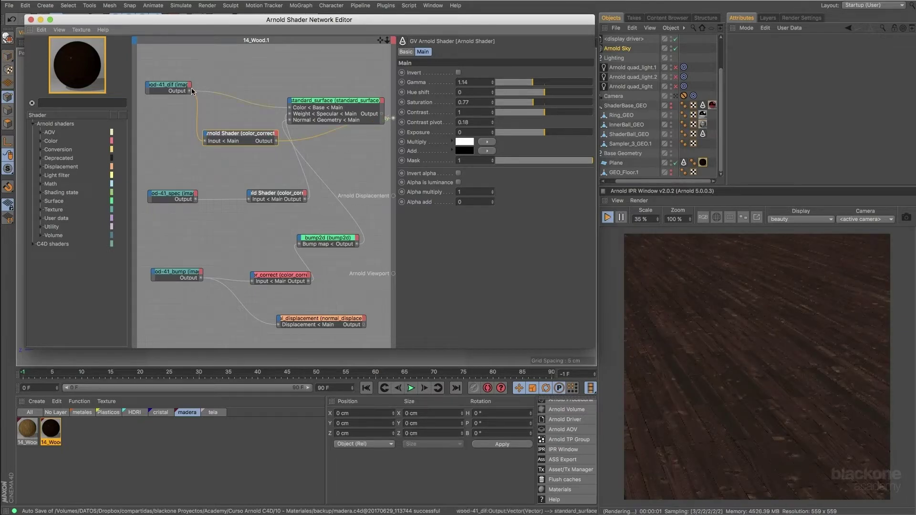
drag(223, 106, 394, 118)
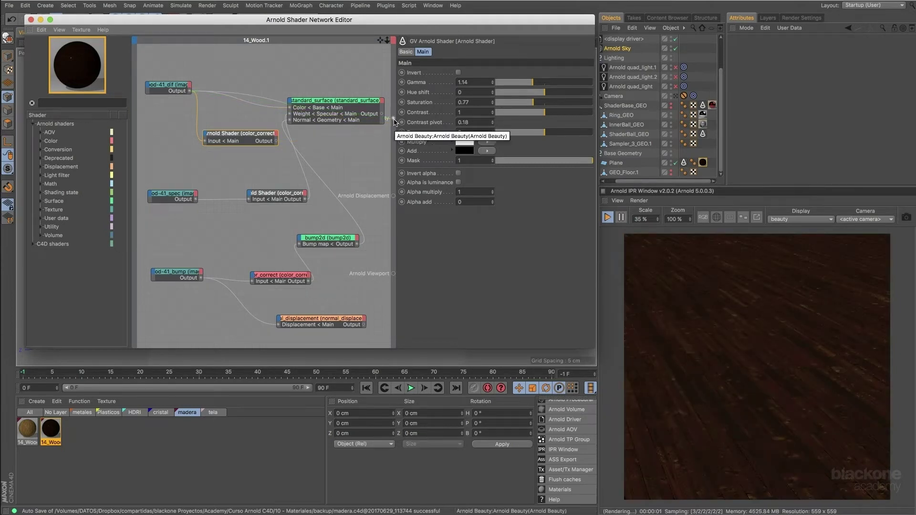
drag(276, 140, 394, 119)
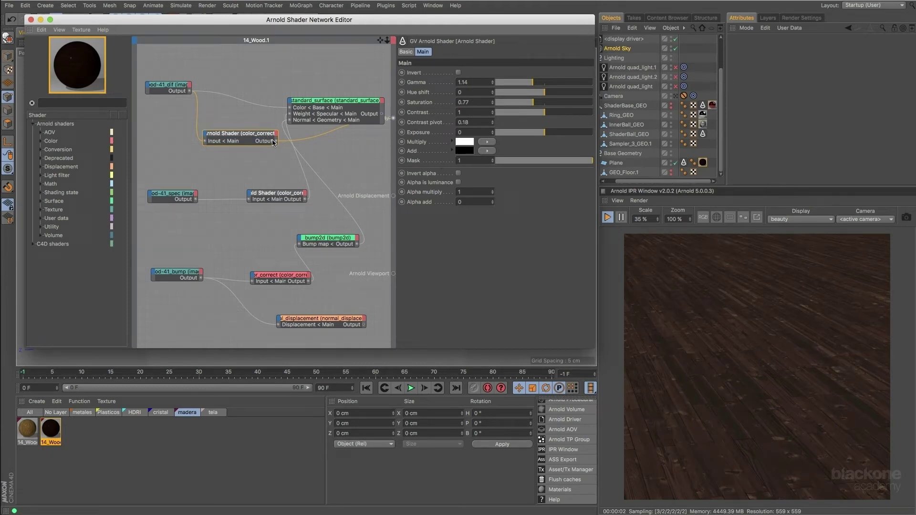
Step: Connect the upper color_correct output to the standard_surface's specular Color and route the surface back to Arnold Beauty
drag(277, 141, 320, 113)
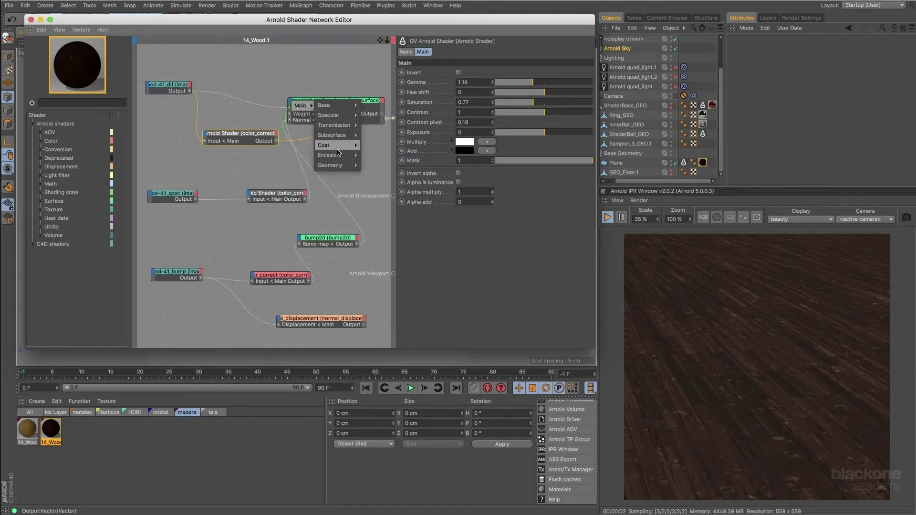
mouse_move(346, 116)
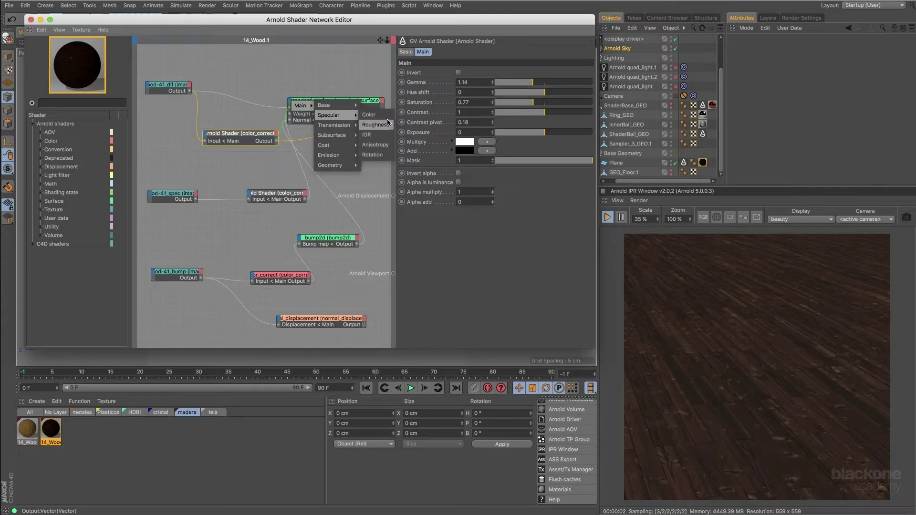
click(386, 117)
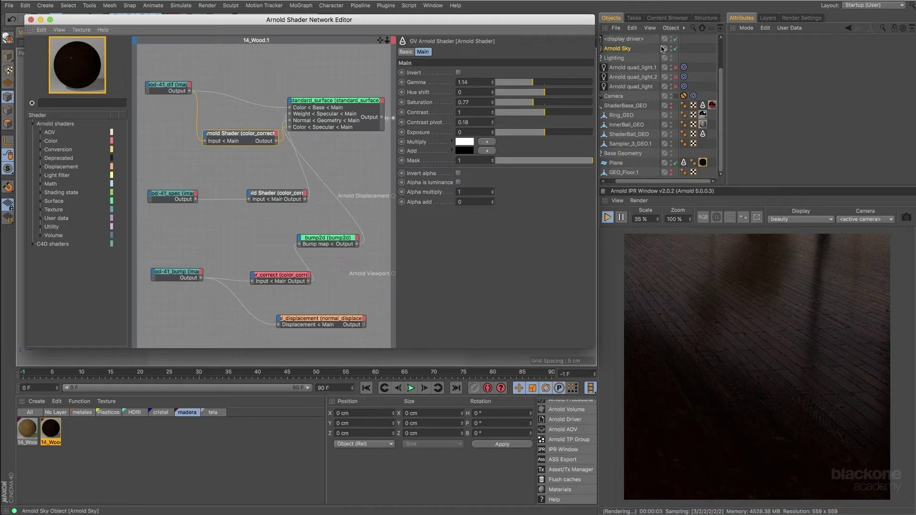
Step: Set the Arnold Sky's intensity and exposure to 3
click(618, 49)
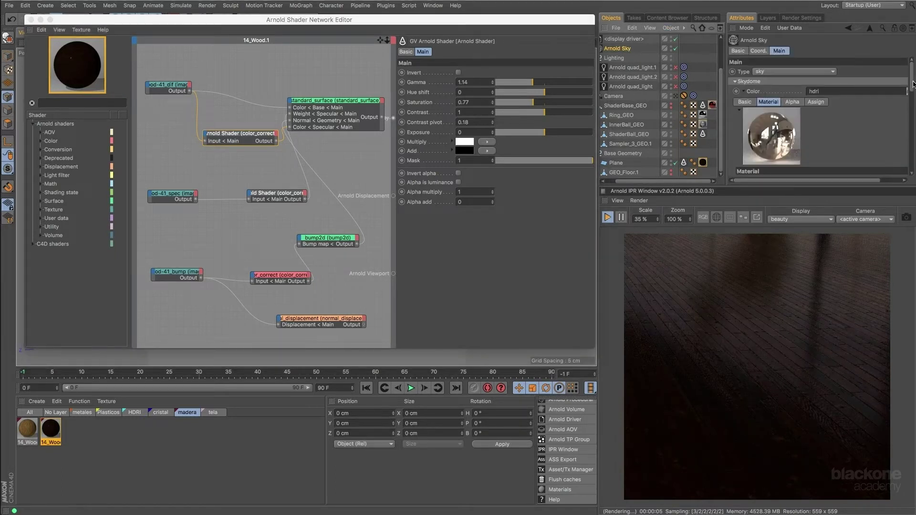
drag(914, 84, 913, 114)
drag(815, 129, 790, 140)
text(3)
click(858, 151)
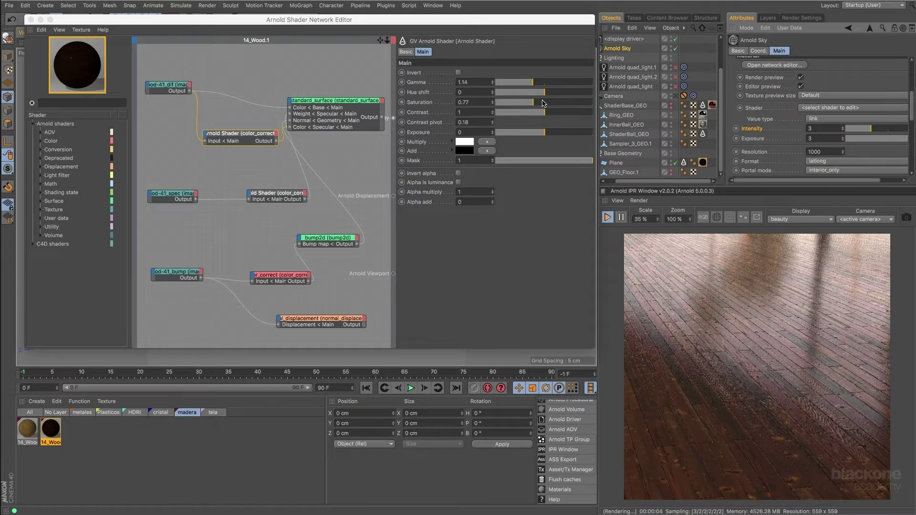
Step: Try saturation 1 on the upper color_correct, settle on saturation 0.75 and gamma 1.19, and nudge it and wood-41_dif upward
drag(543, 103, 545, 105)
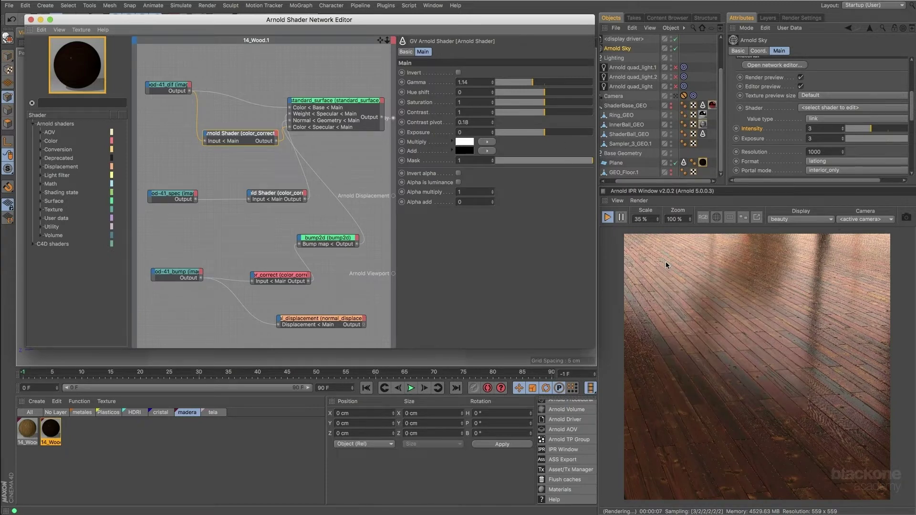
drag(544, 104, 533, 109)
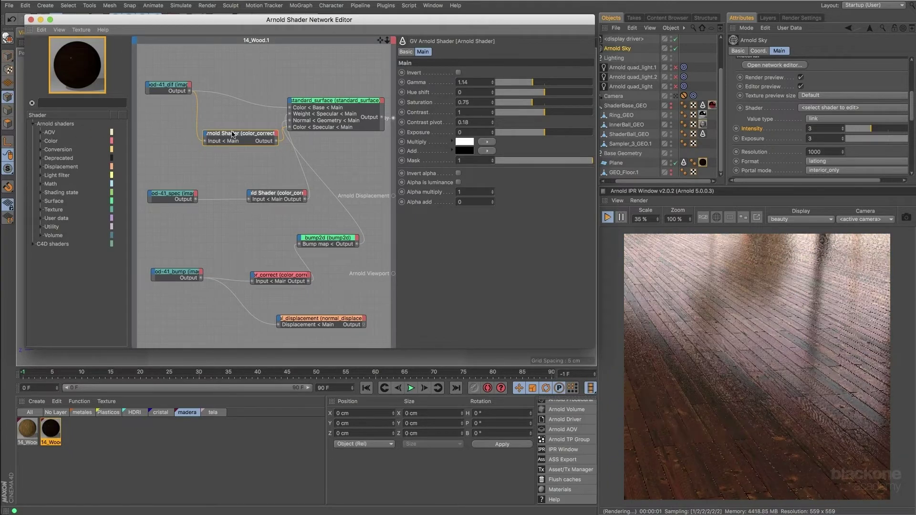
drag(233, 134, 219, 124)
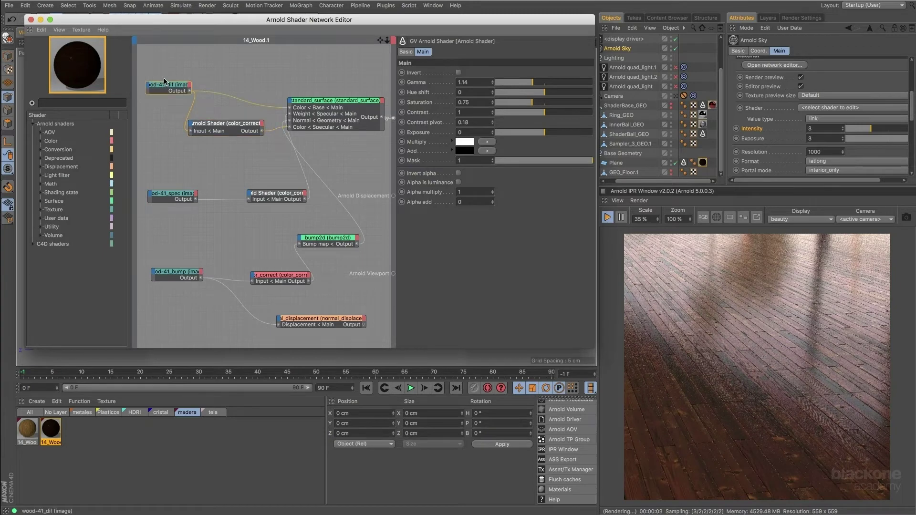
drag(164, 80, 162, 74)
drag(225, 123, 222, 116)
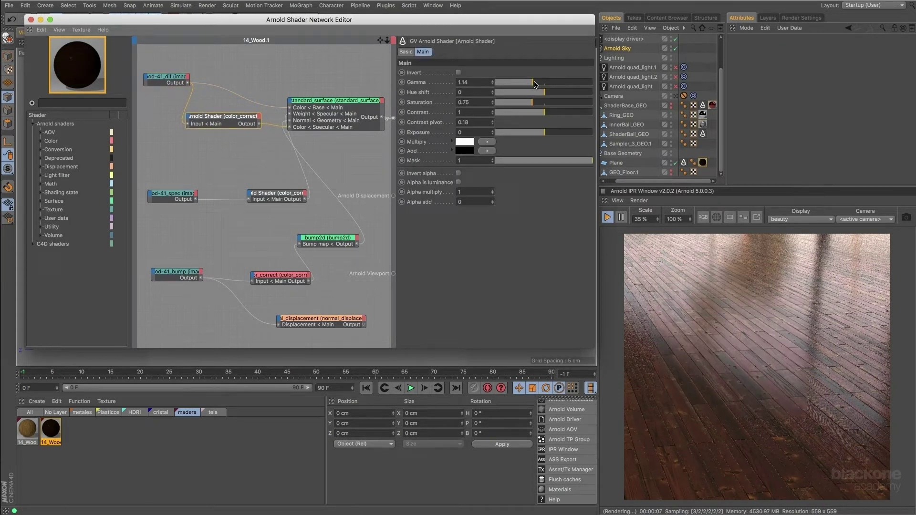
mouse_move(535, 84)
mouse_down()
mouse_move(523, 85)
mouse_move(535, 85)
mouse_up()
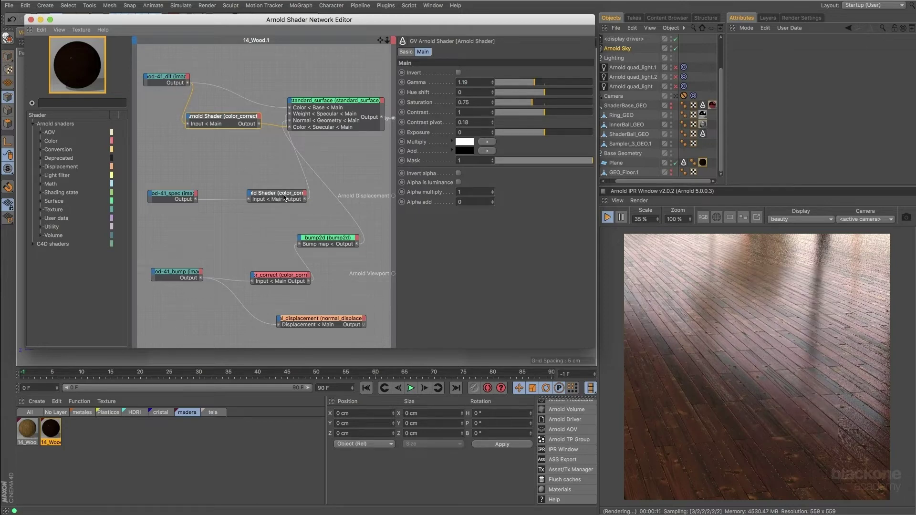
Step: Move the wood-41_spec node and its color_correct node up closer to the diffuse nodes
drag(282, 195, 256, 159)
drag(188, 196, 188, 173)
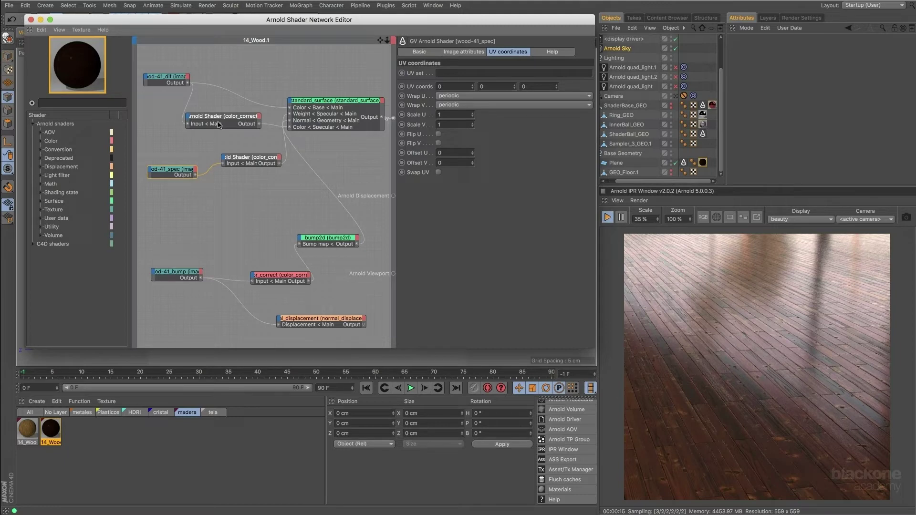
drag(220, 118, 223, 114)
drag(241, 159, 244, 162)
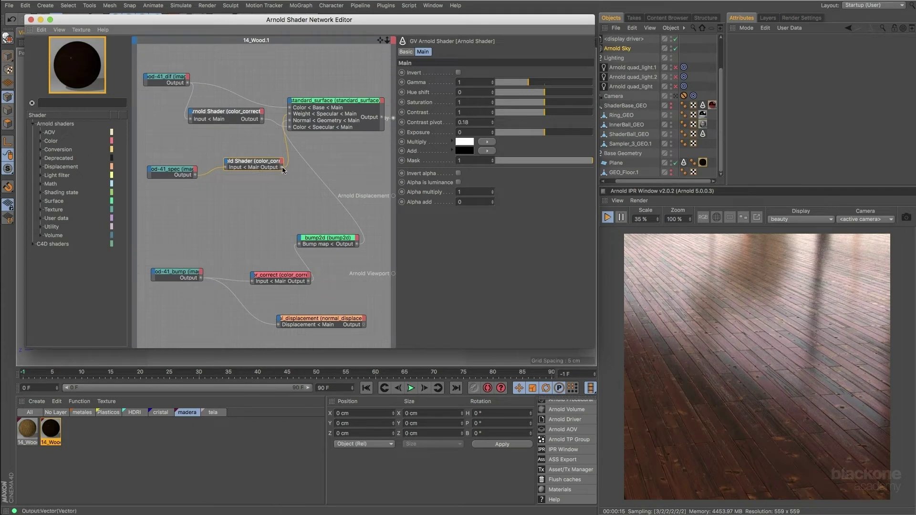
Step: Compare the wood-41_spec map with its color-corrected version by feeding each output directly into Arnold Beauty
drag(282, 167, 393, 118)
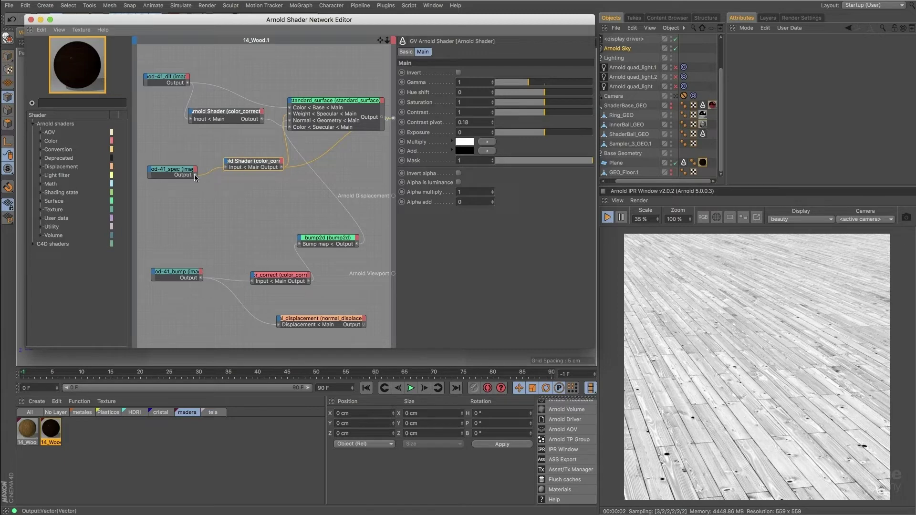
drag(367, 181, 394, 118)
drag(327, 165, 394, 123)
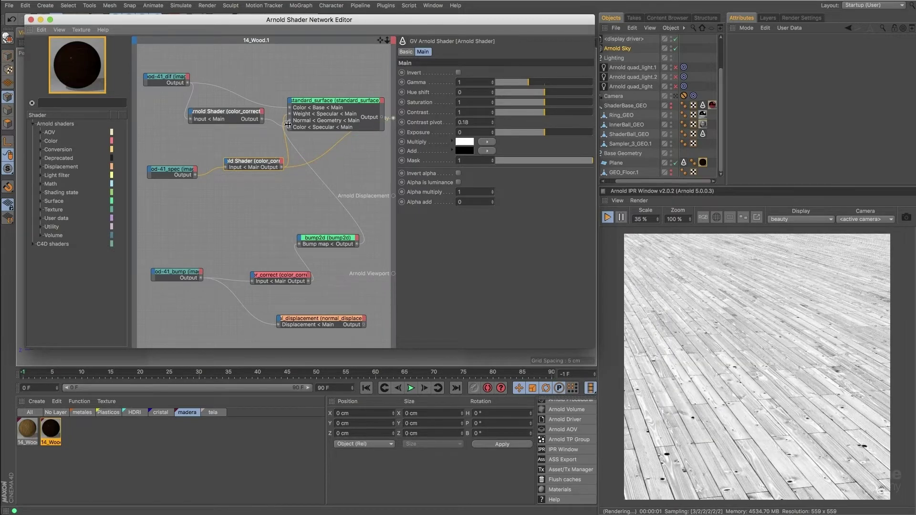
Step: Reconnect the standard_surface output to Arnold Beauty and nudge the specular color_correct node slightly upward
drag(267, 167, 260, 164)
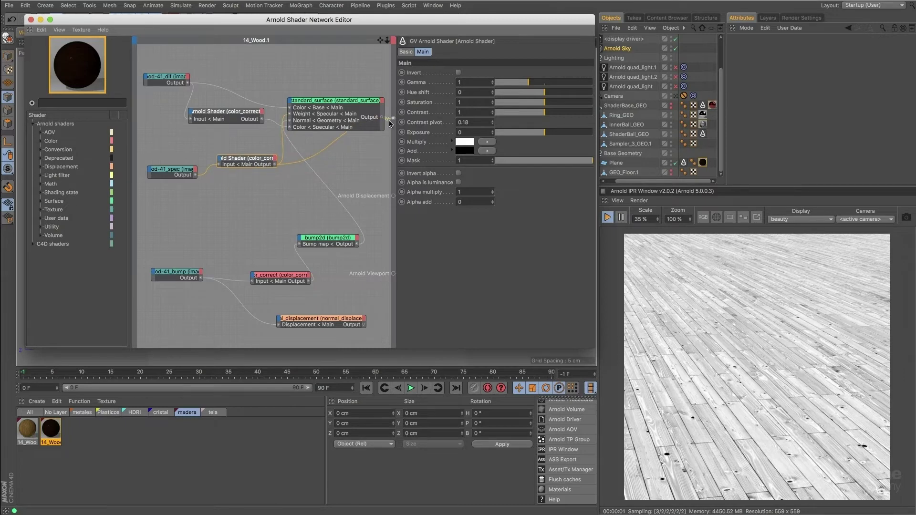
drag(383, 118, 394, 118)
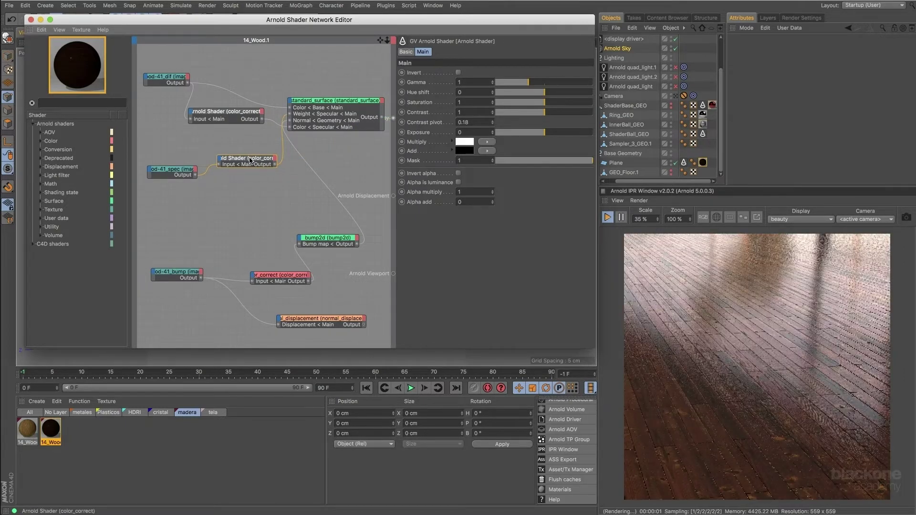
drag(247, 160, 250, 158)
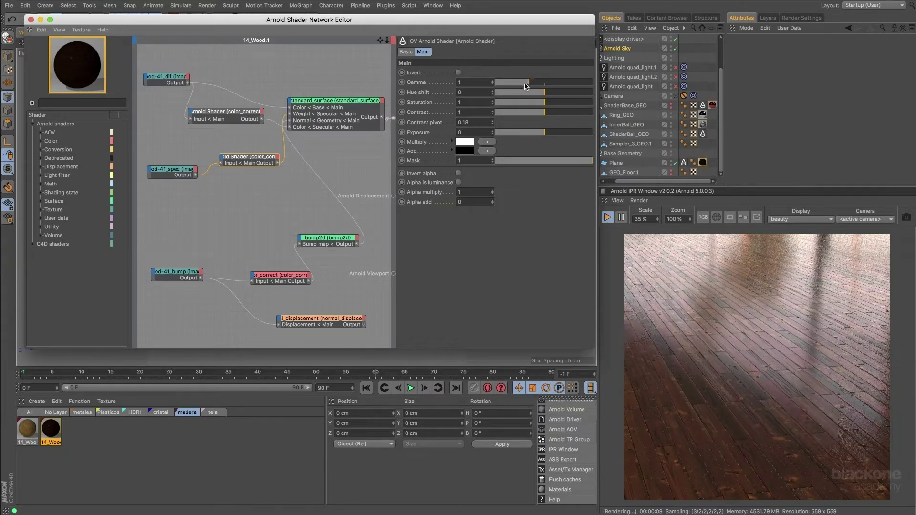
Step: Try gamma 0.37 on the specular color_correct, compare its output with the raw wood-41_spec map through Arnold Beauty, and restore full shading and gamma 1
drag(528, 85, 510, 93)
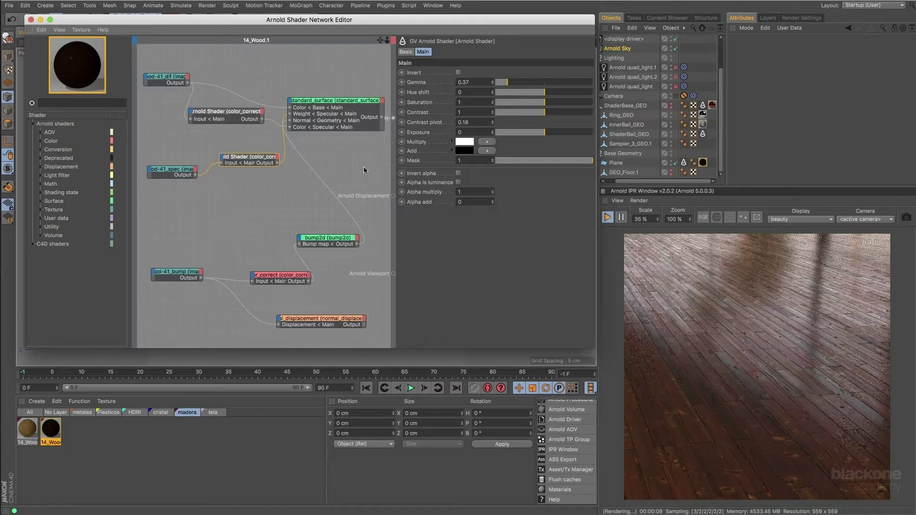
drag(278, 163, 394, 118)
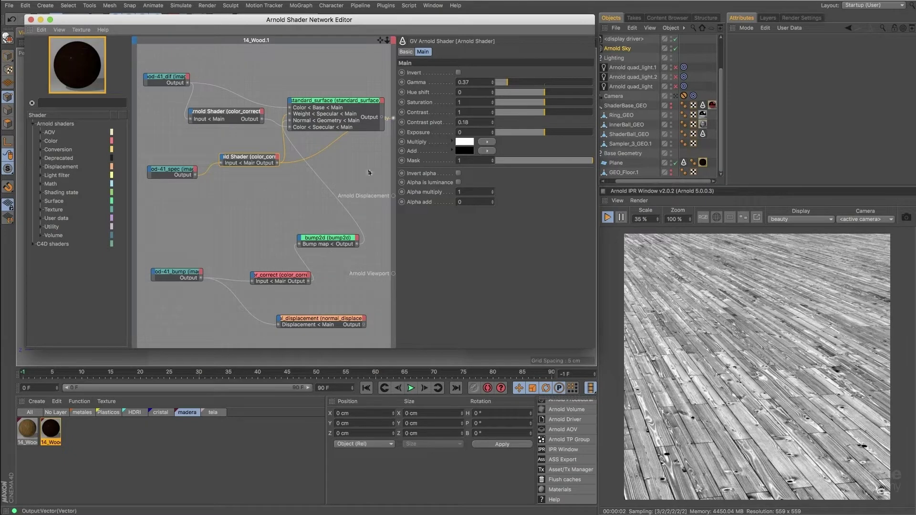
drag(398, 125, 394, 119)
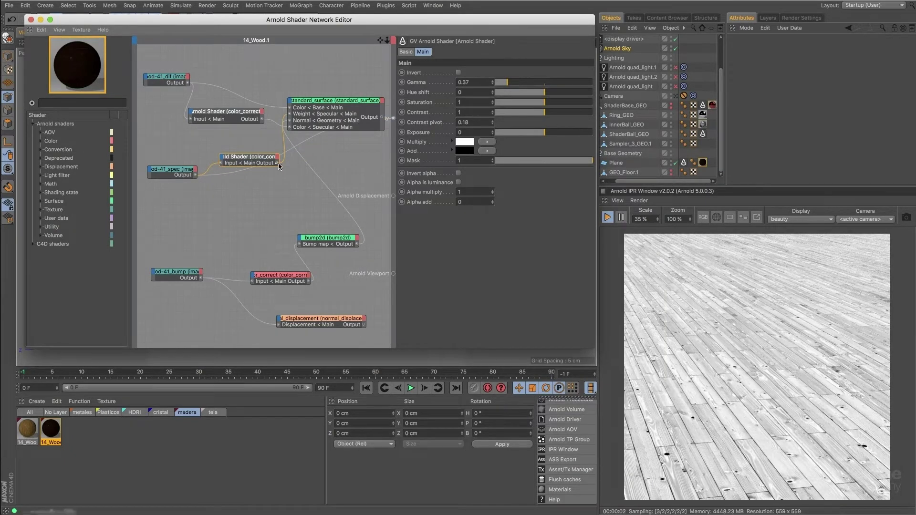
drag(277, 162, 394, 118)
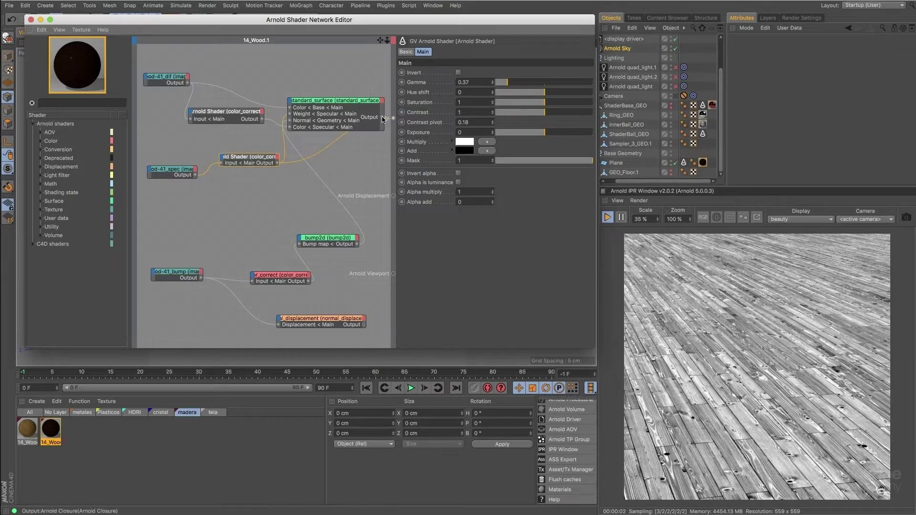
drag(394, 119, 394, 118)
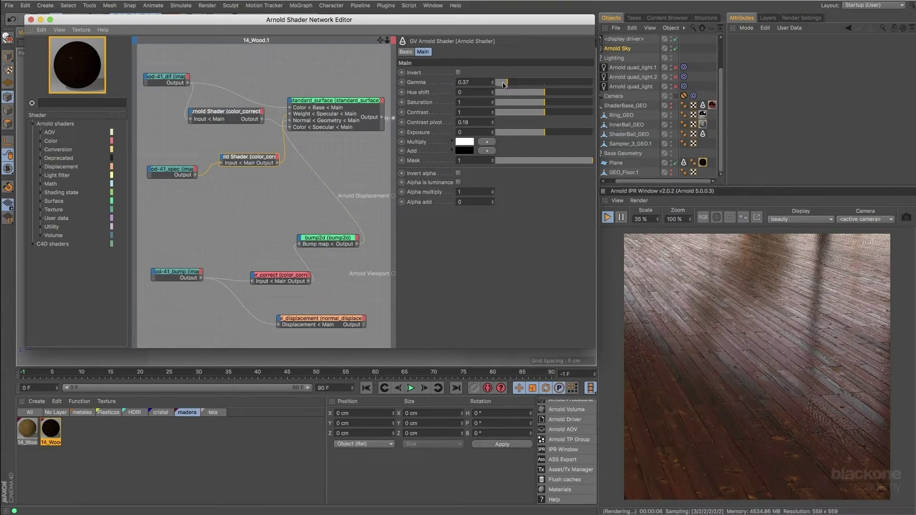
drag(503, 83, 529, 87)
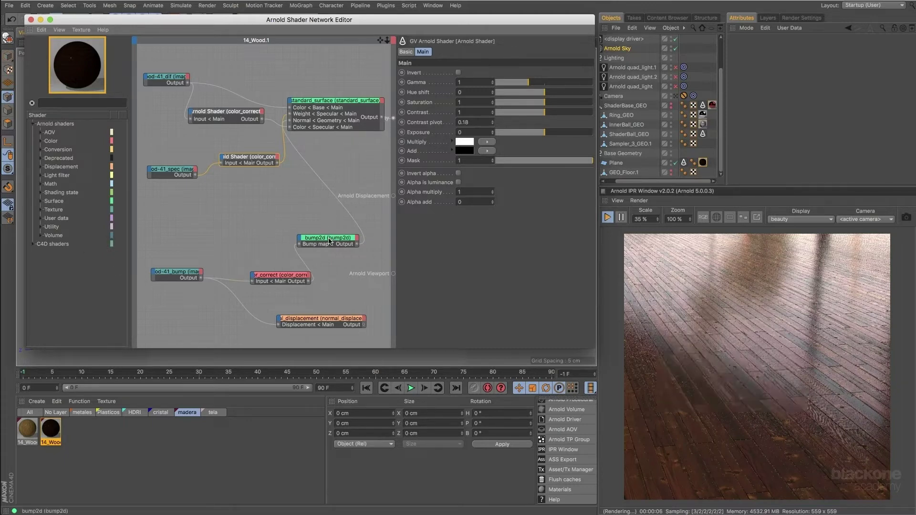
Step: Move the bump2d, wood-41_bump, bump color_correct and normal_displacement nodes up closer to the specular nodes
drag(327, 233, 297, 201)
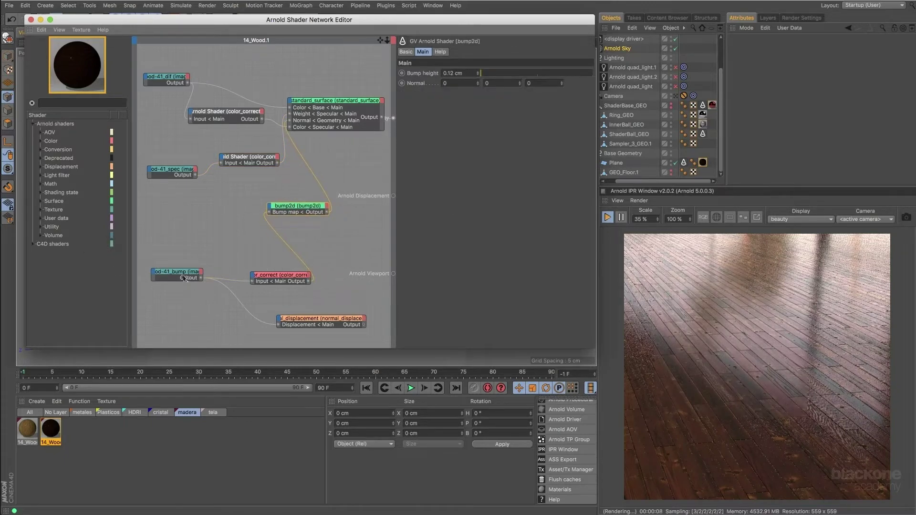
drag(184, 273, 177, 235)
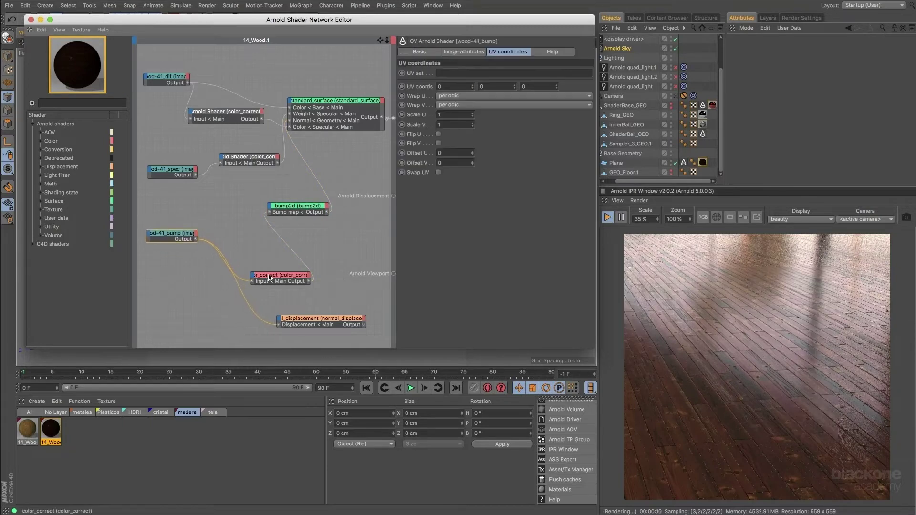
drag(268, 274, 259, 247)
click(257, 239)
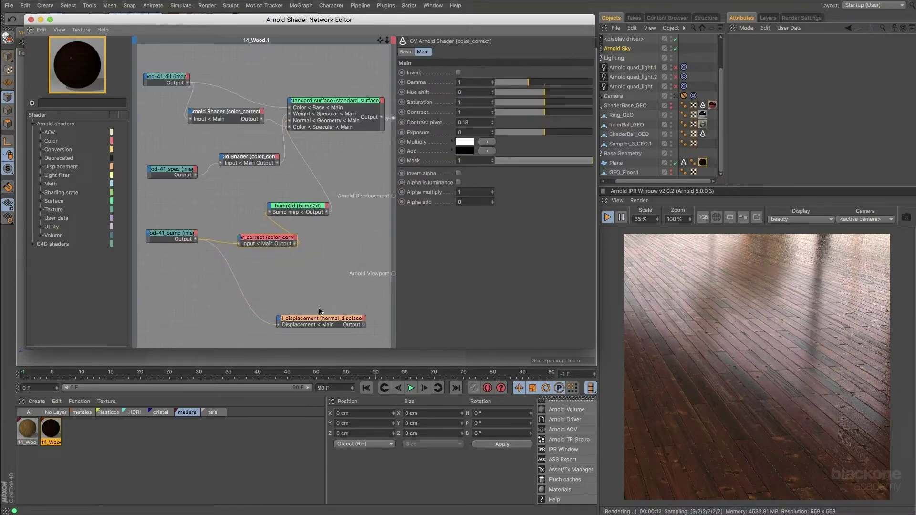
drag(316, 320, 272, 288)
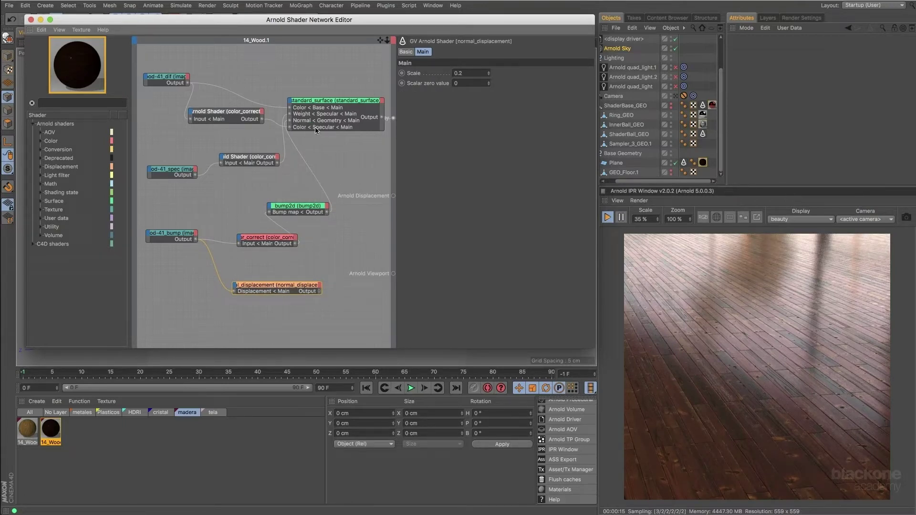
Step: Delete the normal_displacement node and select the standard_surface shader
click(328, 109)
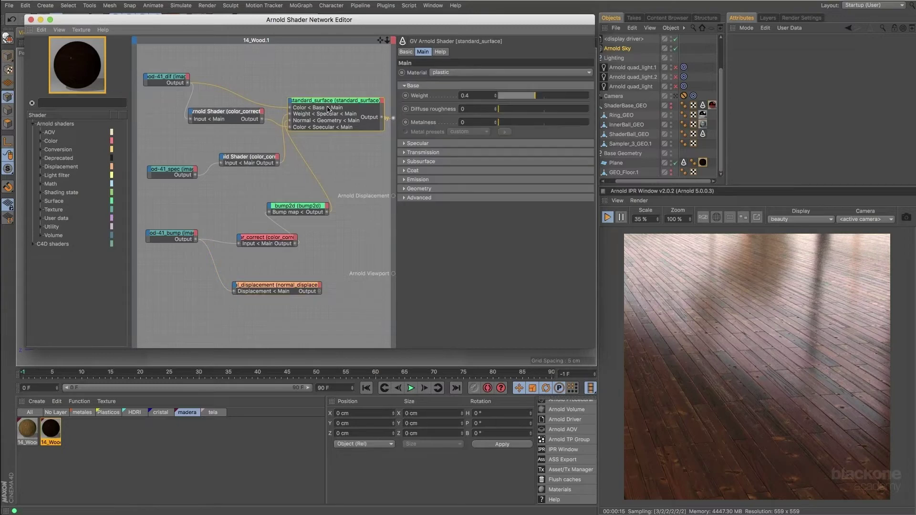
click(320, 291)
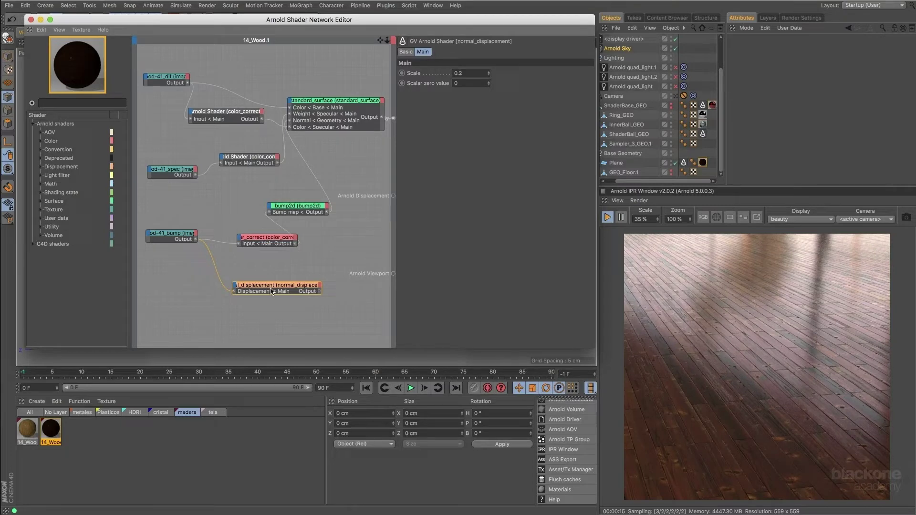
key(Delete)
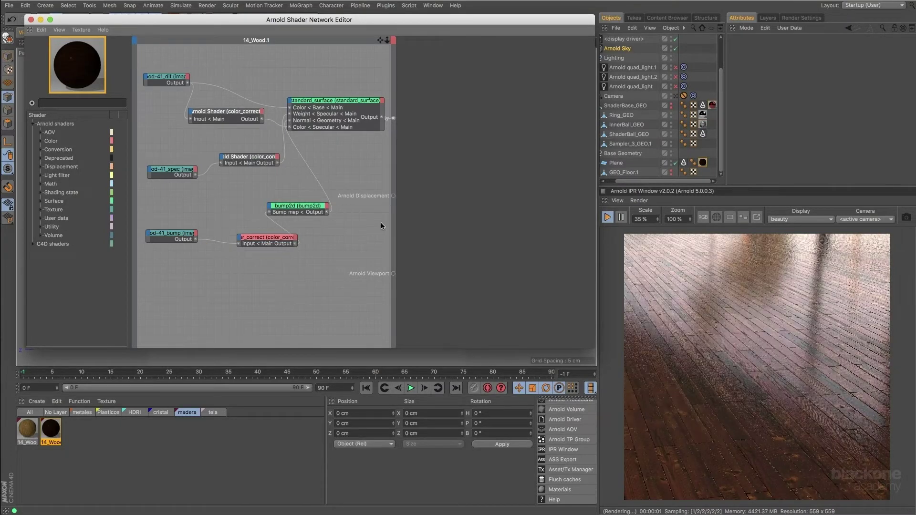
click(312, 109)
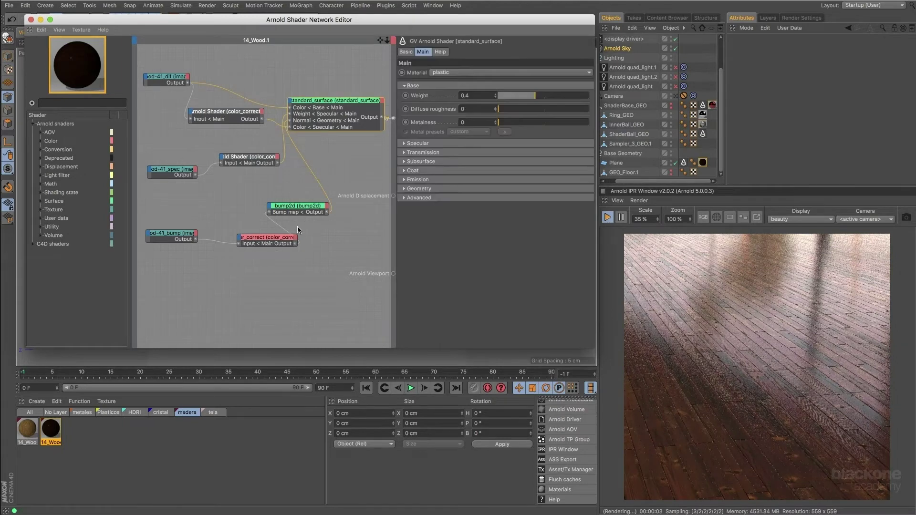
Step: Compare the raw wood-41_bump map with its color-corrected version by feeding each output directly into Arnold Beauty
drag(283, 239, 276, 242)
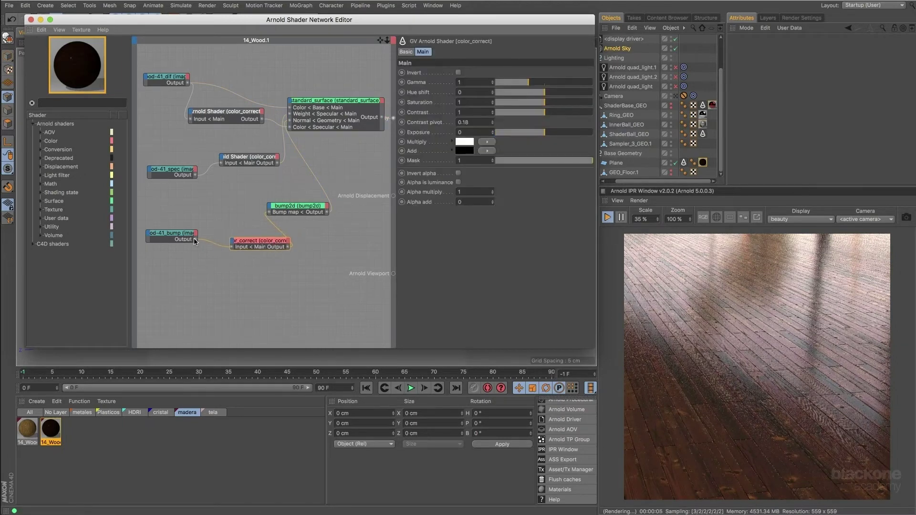
drag(193, 238, 395, 118)
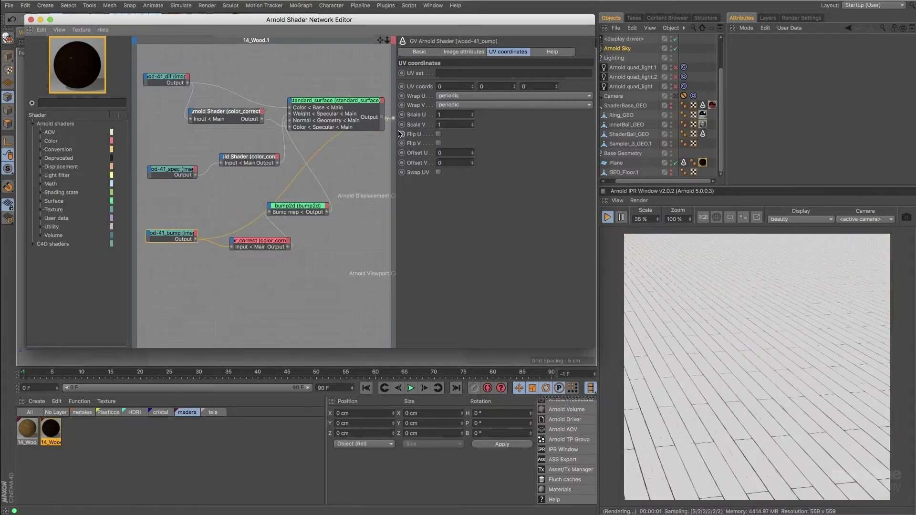
drag(288, 248, 398, 122)
click(267, 247)
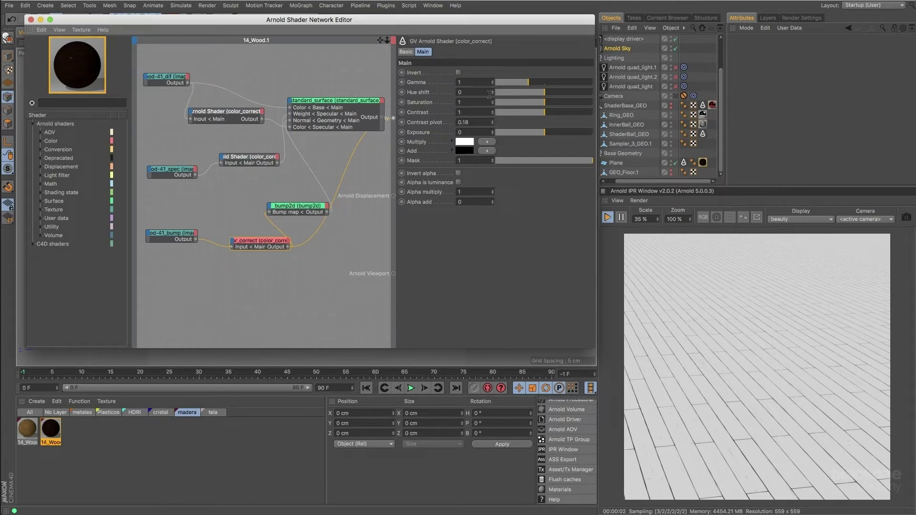
Step: Tidy the bump color_correct and bump2d node positions and reconnect the standard_surface output to Arnold Beauty
drag(276, 241, 266, 242)
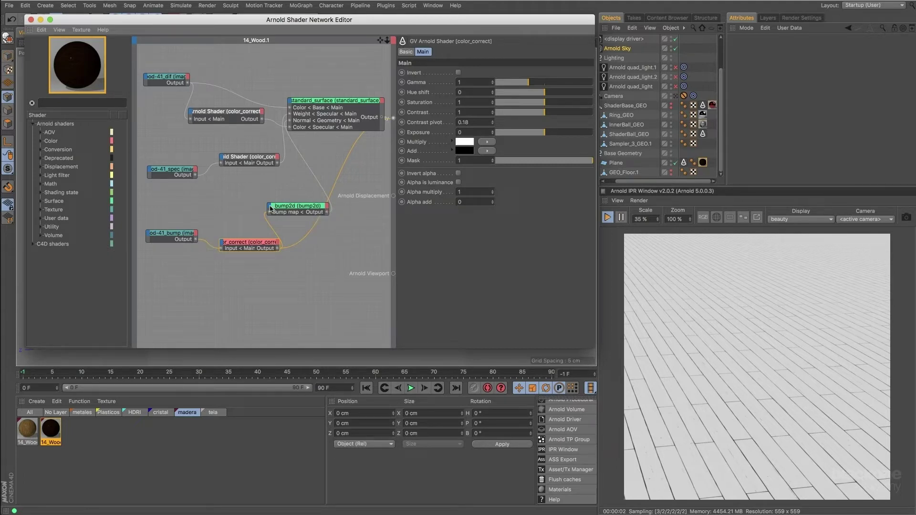
drag(255, 248, 250, 251)
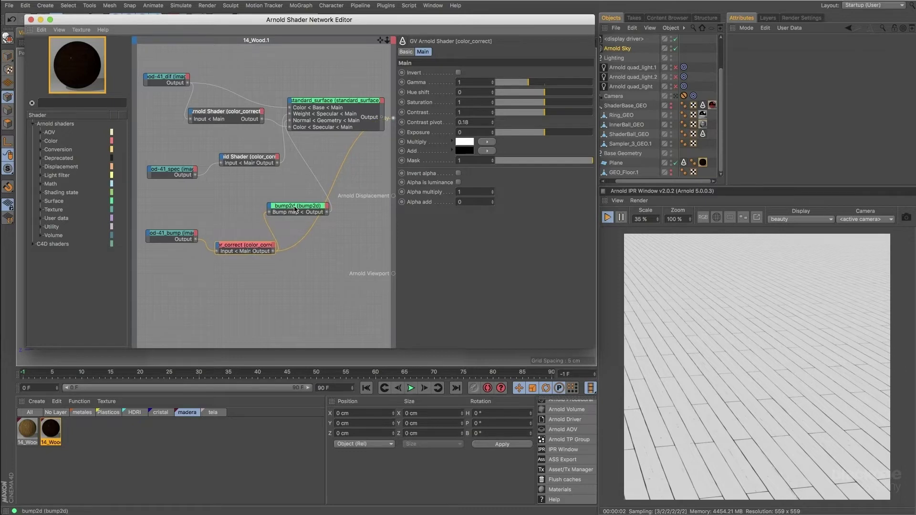
drag(296, 211, 297, 204)
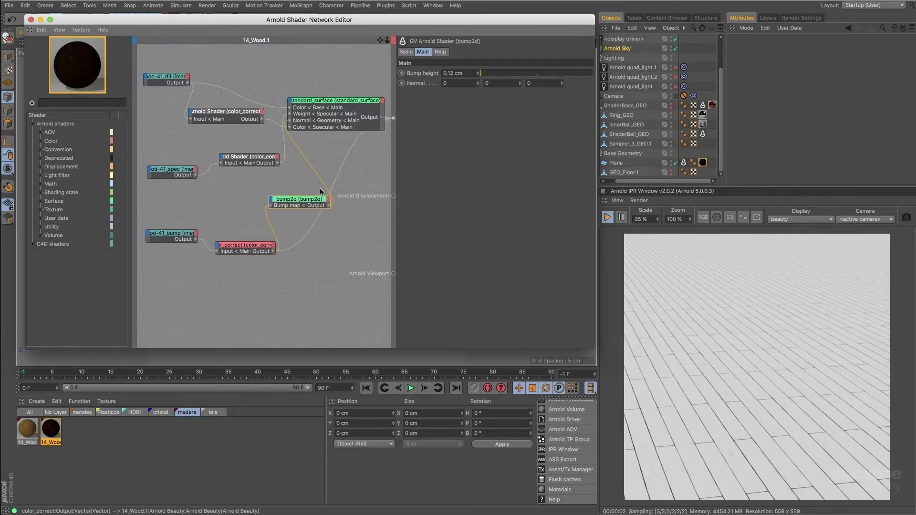
click(329, 102)
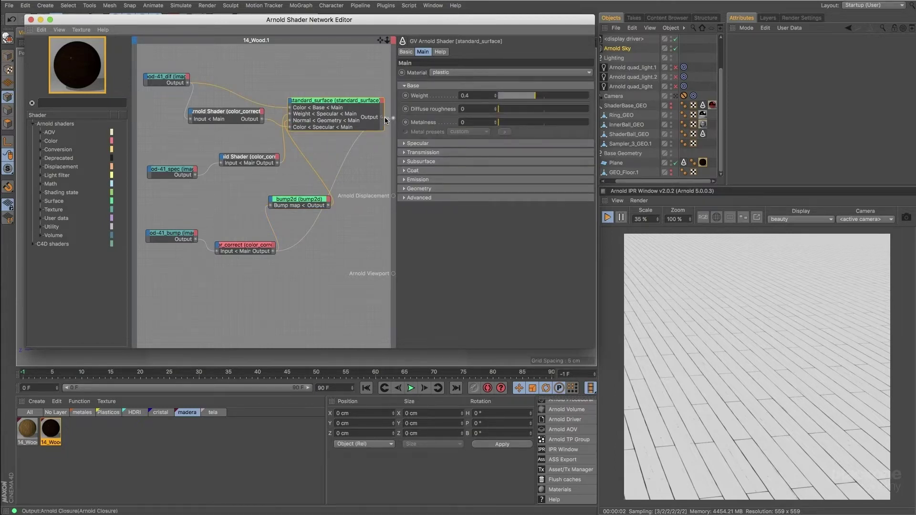
drag(394, 119, 394, 119)
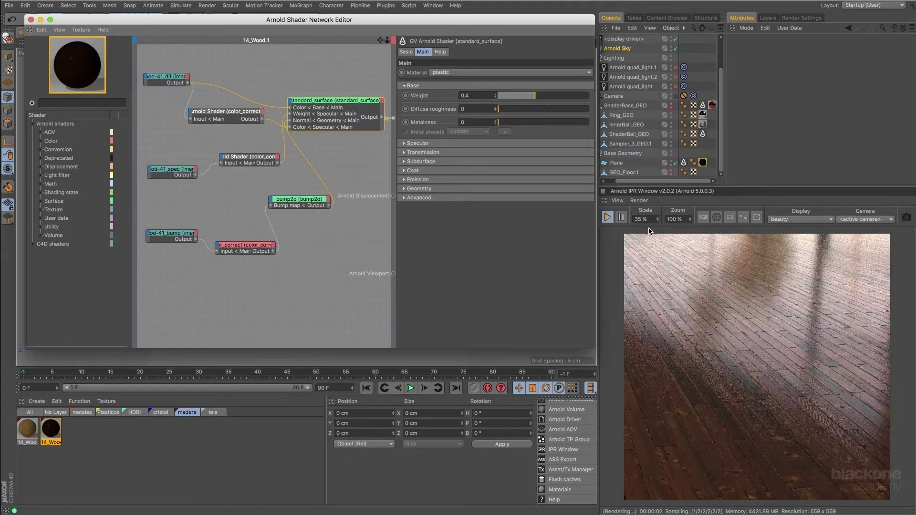
Step: Set the IPR render scale to 150 % and zoom the render out to about 51 % to inspect the floor's bump detail
click(616, 221)
text(1)
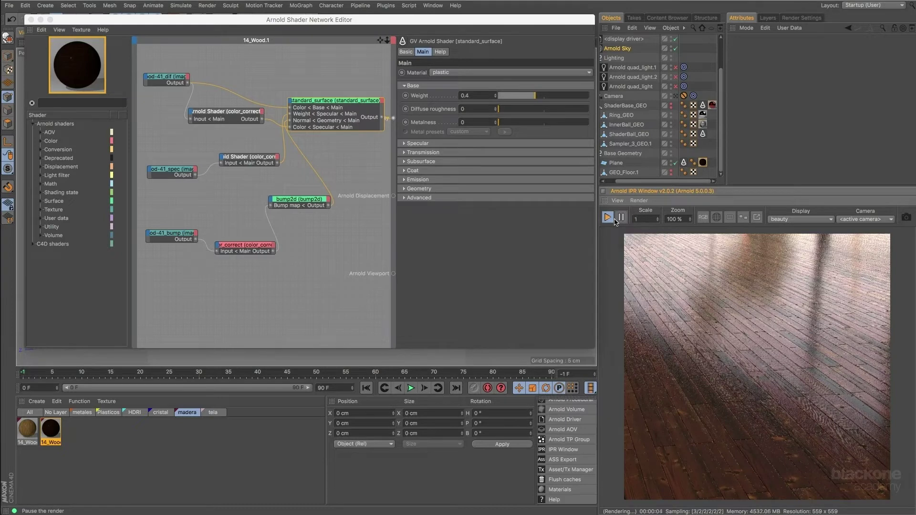
text(50)
key(Return)
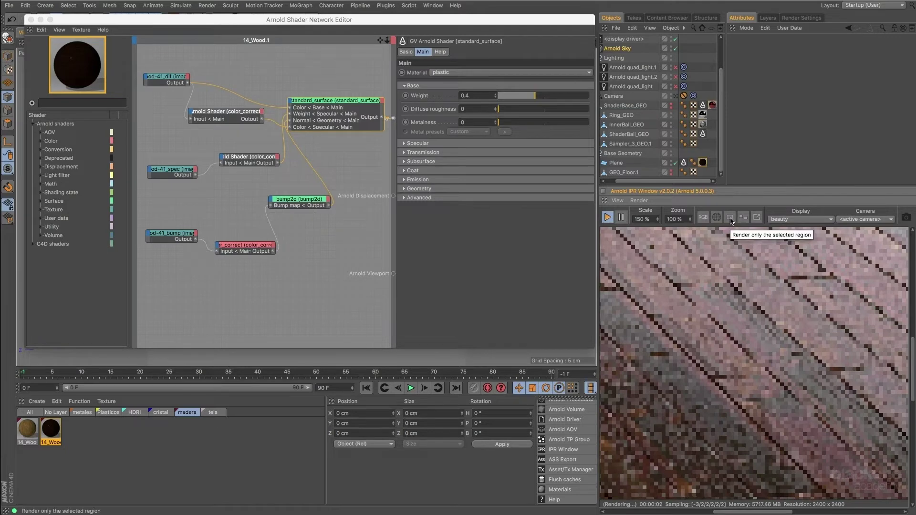
scroll(669, 265, down, 3)
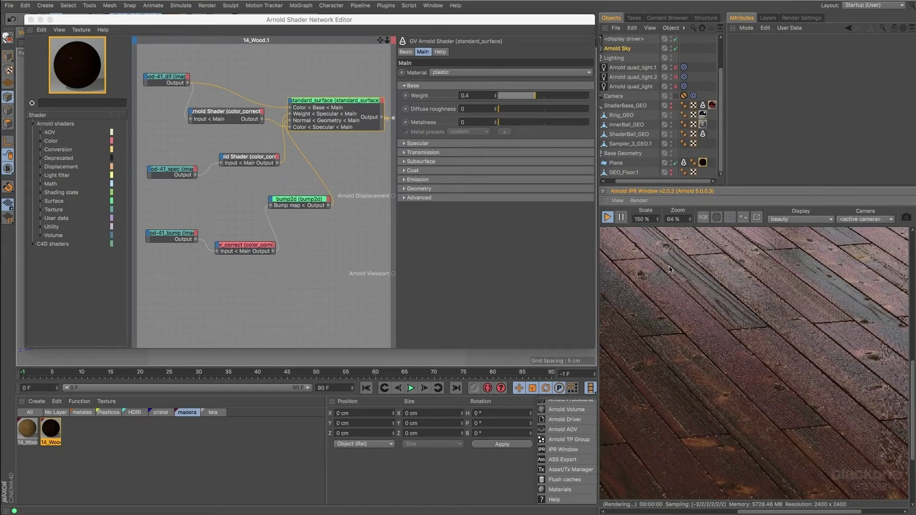
scroll(696, 251, up, 1)
scroll(696, 251, down, 1)
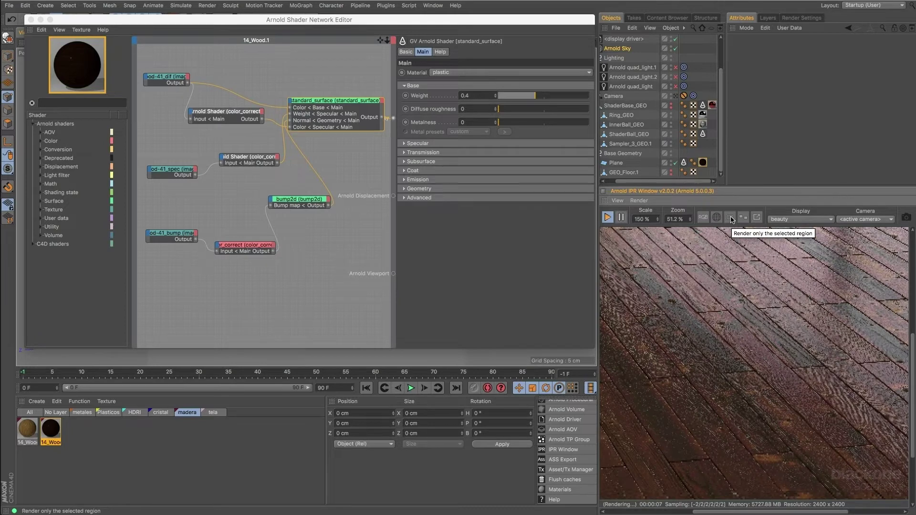
Step: Limit the IPR render to a selected region and place it over the dark planks for a close-up of the wood grain
click(732, 218)
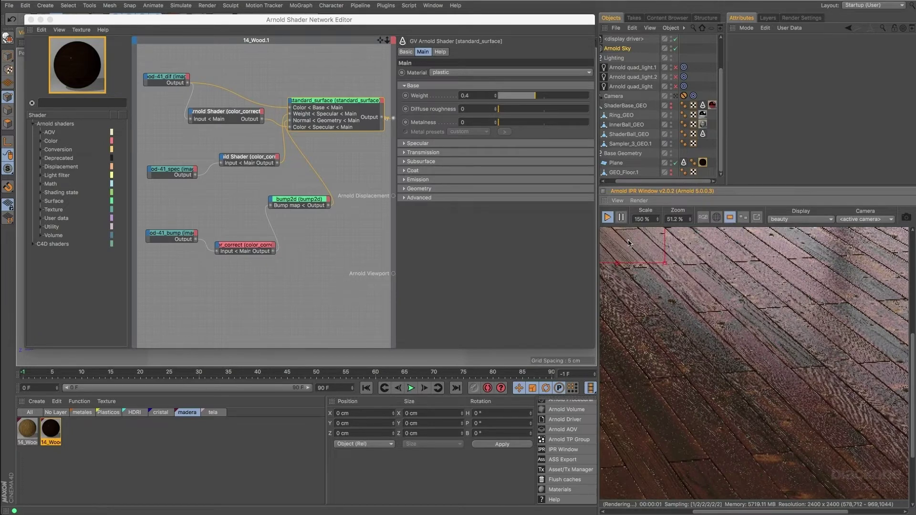
middle_drag(624, 242, 681, 285)
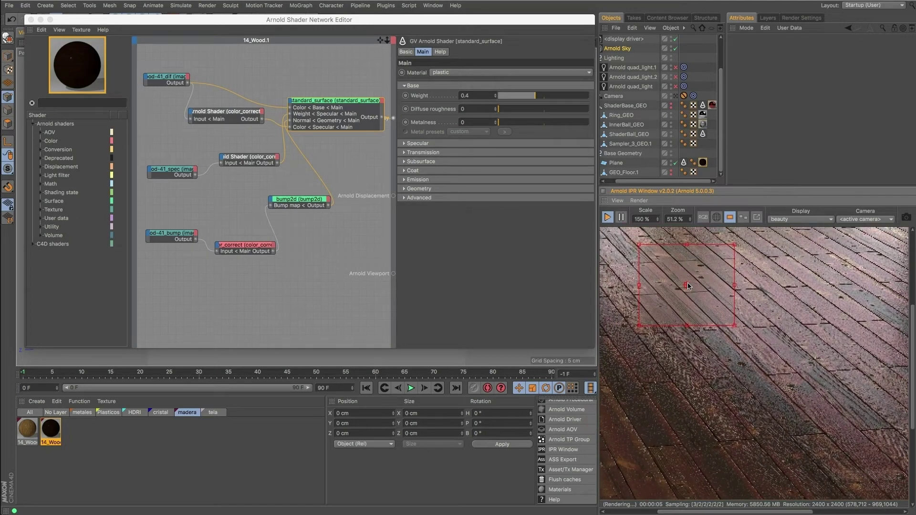
drag(688, 285, 764, 412)
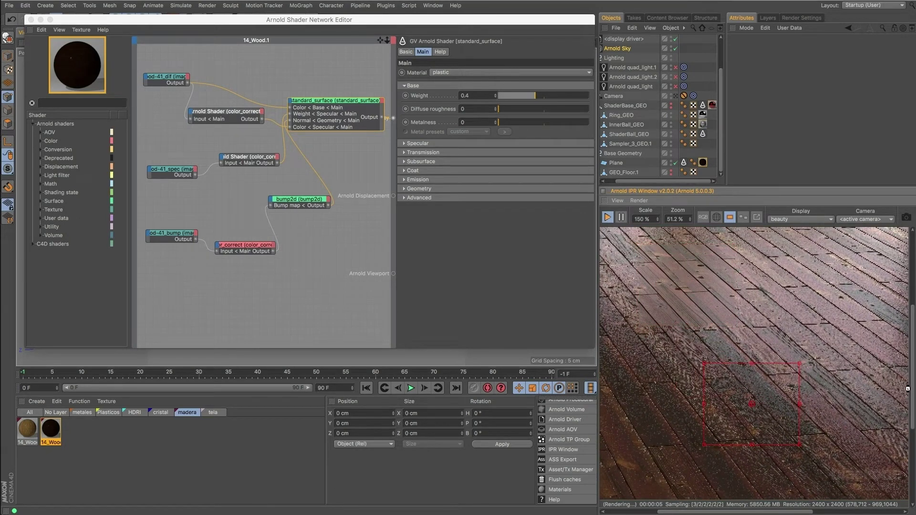
drag(913, 387, 899, 398)
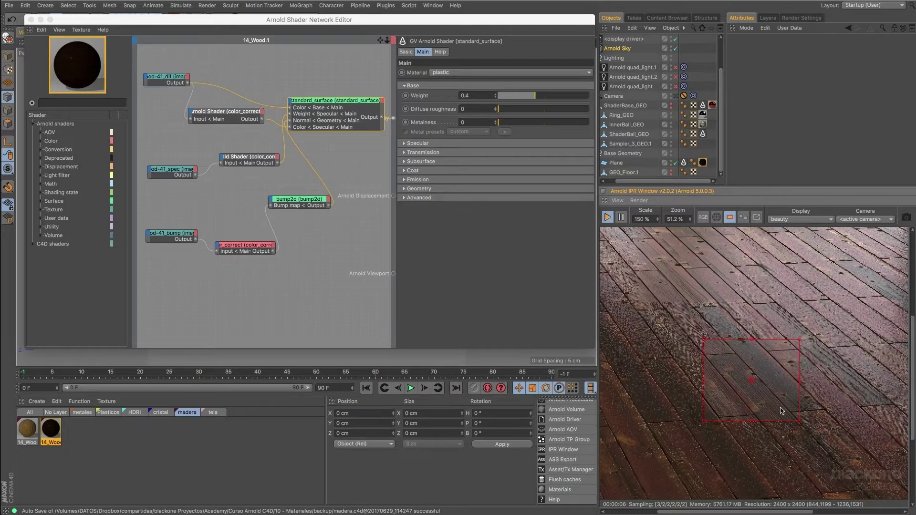
scroll(775, 407, up, 3)
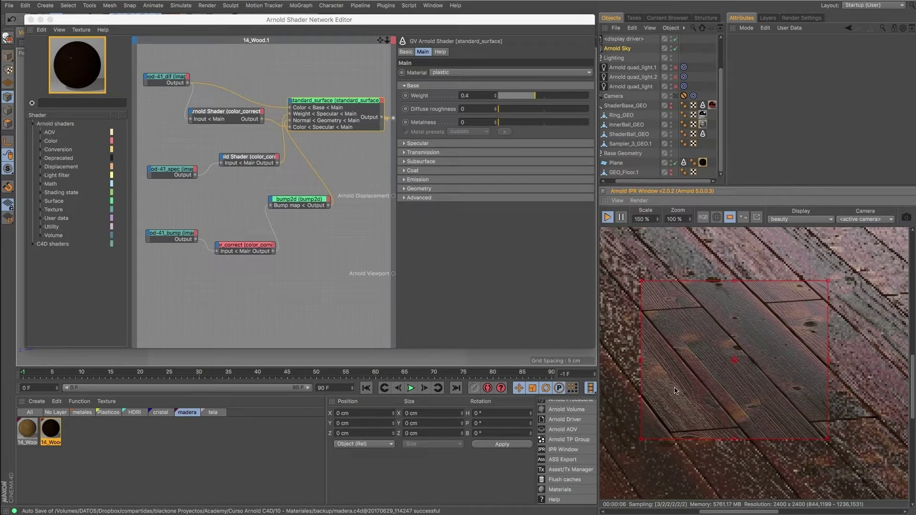
drag(735, 361, 784, 366)
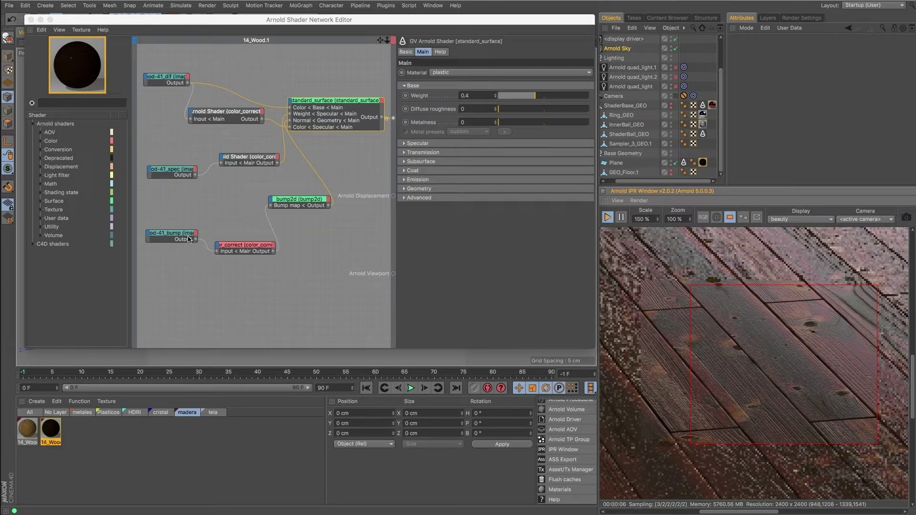
Step: Review the bump color_correct and bump2d settings, and preview the color_correct output directly through Arnold Beauty
click(240, 244)
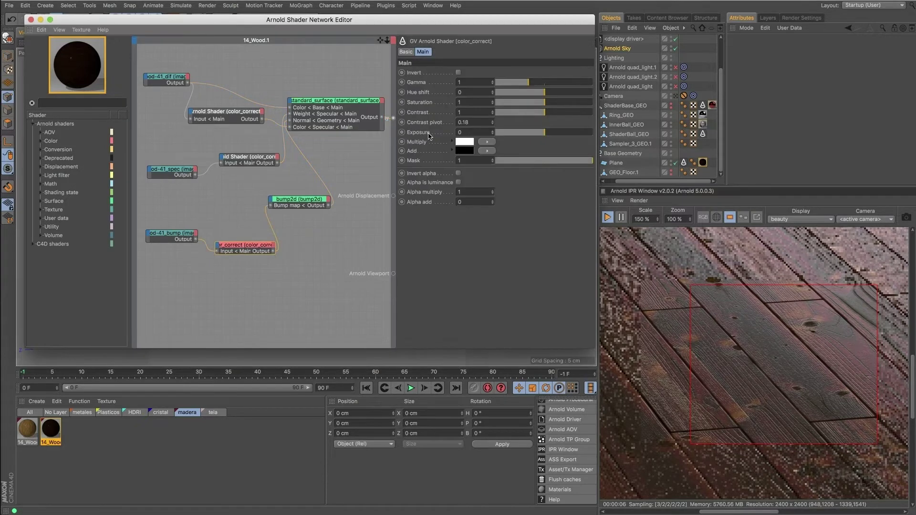
click(288, 202)
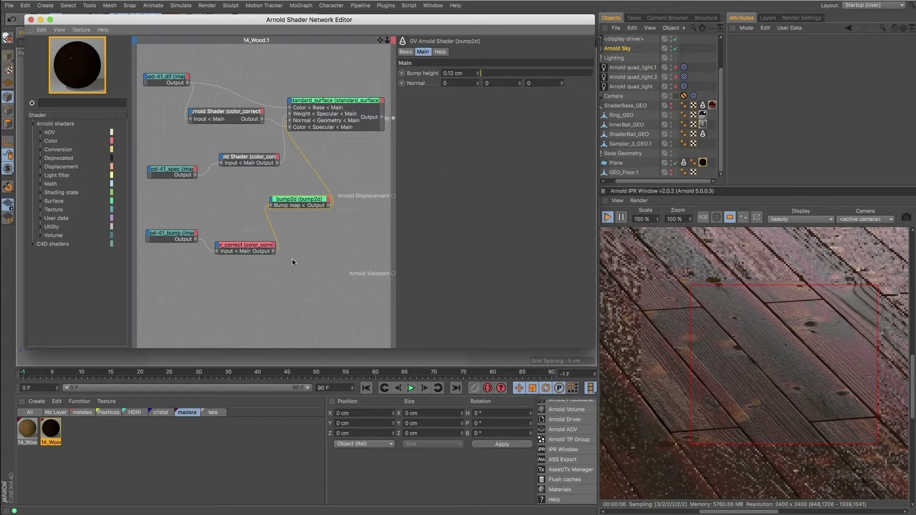
click(245, 251)
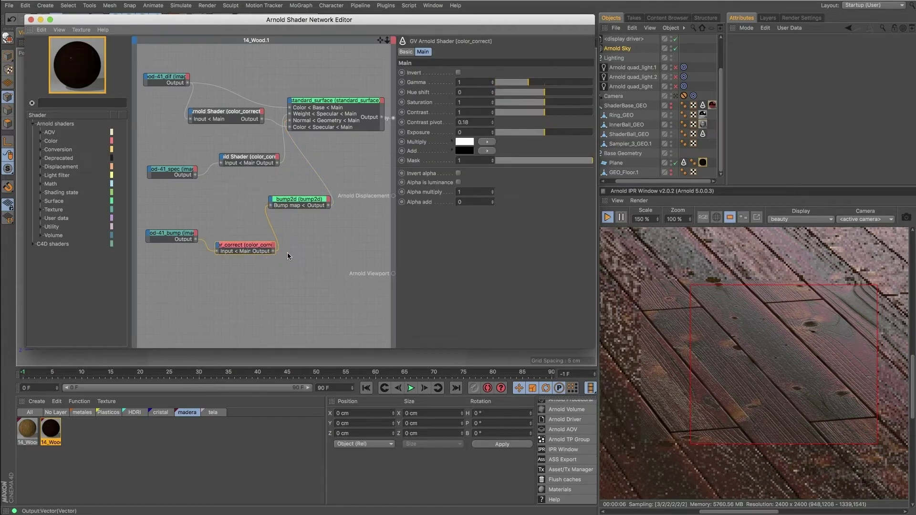
drag(376, 131, 393, 118)
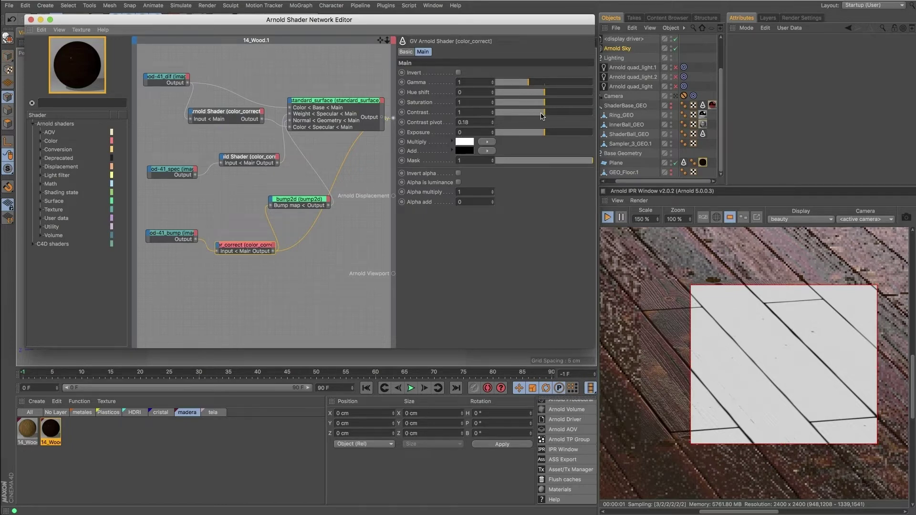
Step: Lower the bump color_correct contrast to 0.03 and reconnect the standard_surface output to Arnold Beauty
drag(542, 116, 493, 115)
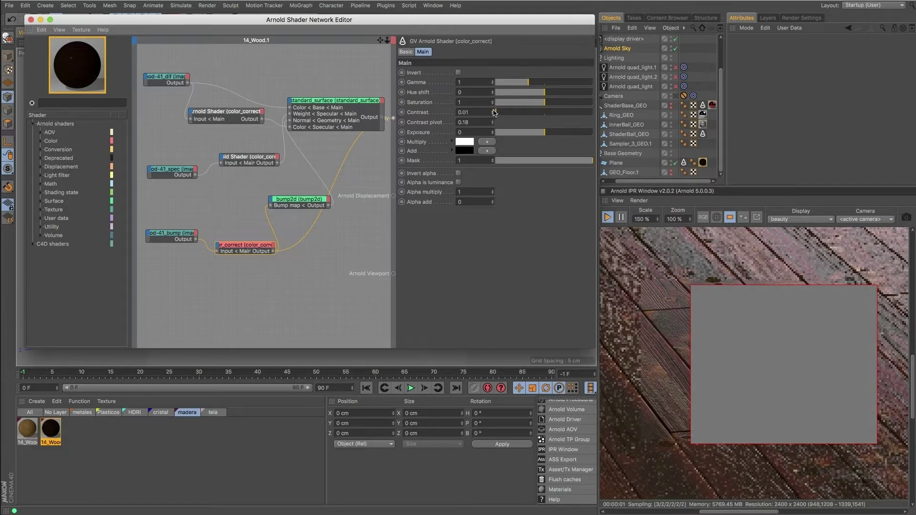
click(493, 111)
click(493, 111)
drag(392, 118, 393, 118)
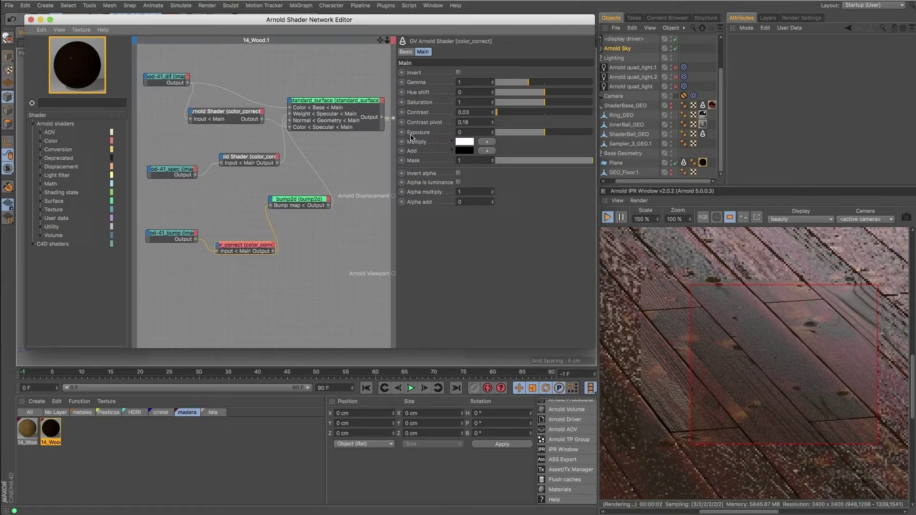
Step: Try bump heights of 1 cm and 10 cm on the bump2d node to compare the relief in the planks
click(295, 207)
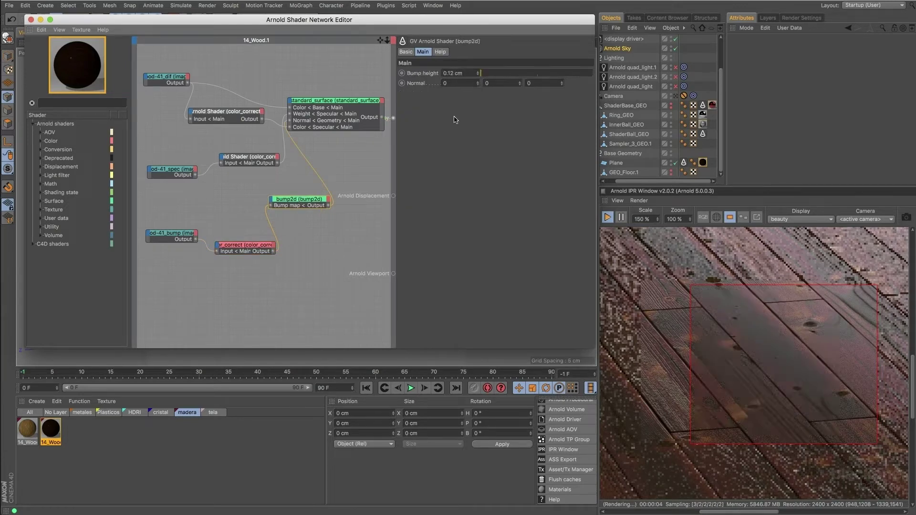
drag(467, 73, 444, 74)
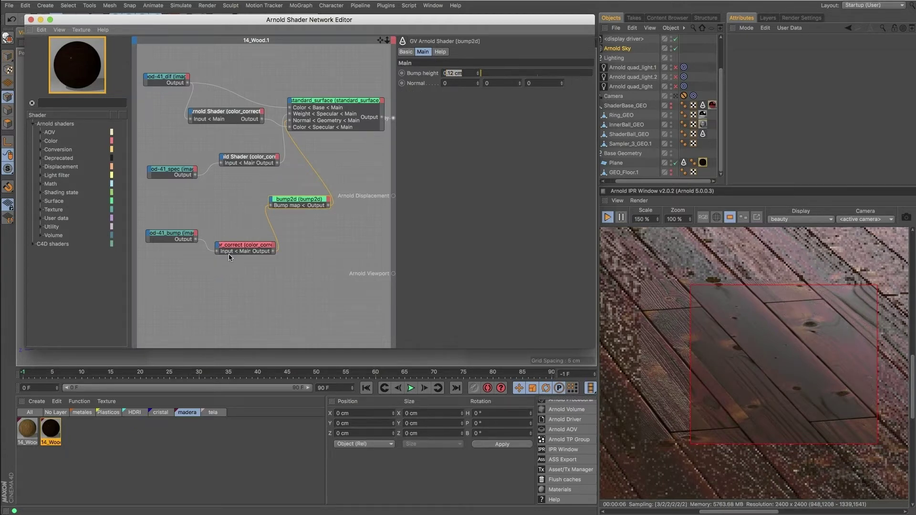
drag(464, 73, 431, 78)
text(1)
key(Return)
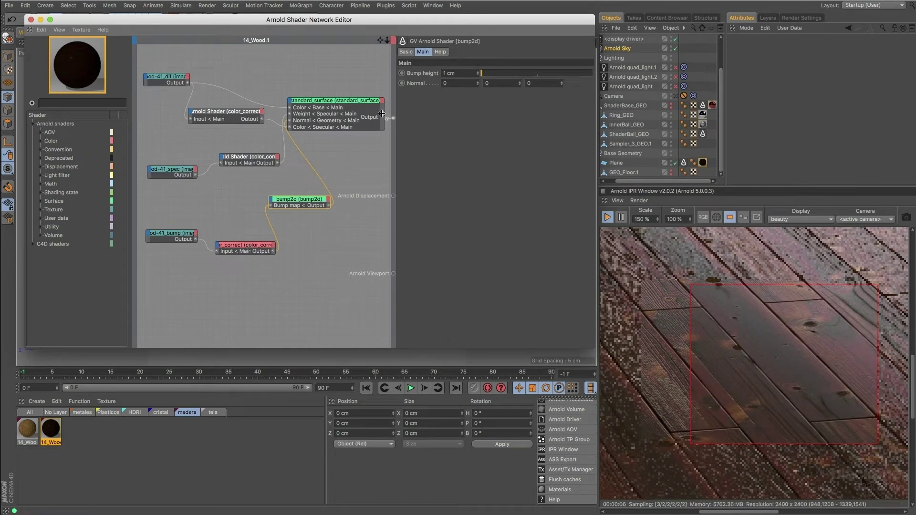
drag(468, 73, 406, 82)
text(10)
key(Return)
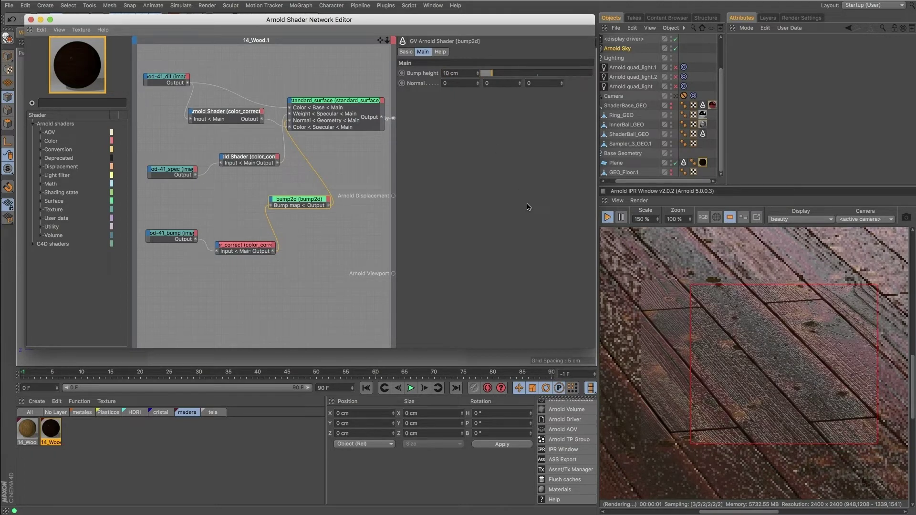
Step: Set the bump2d node's bump height to 0.1 cm
drag(466, 73, 426, 78)
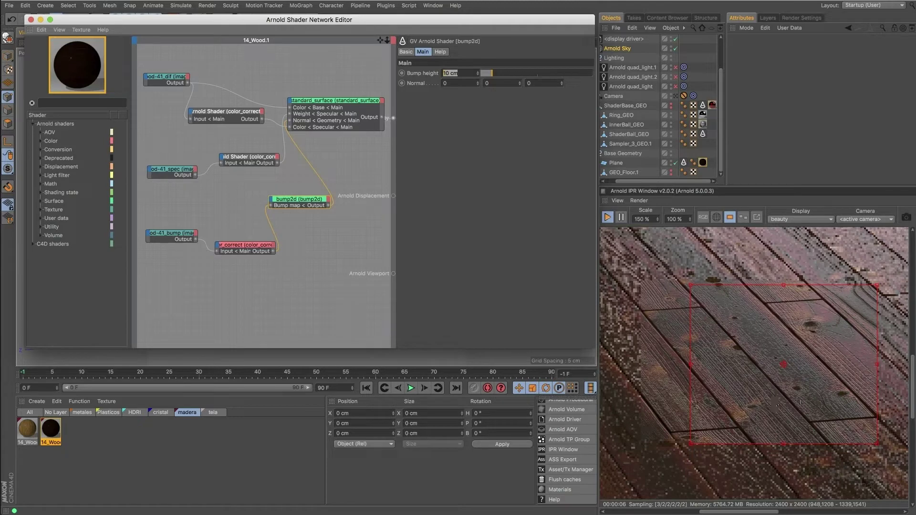
text(0,1)
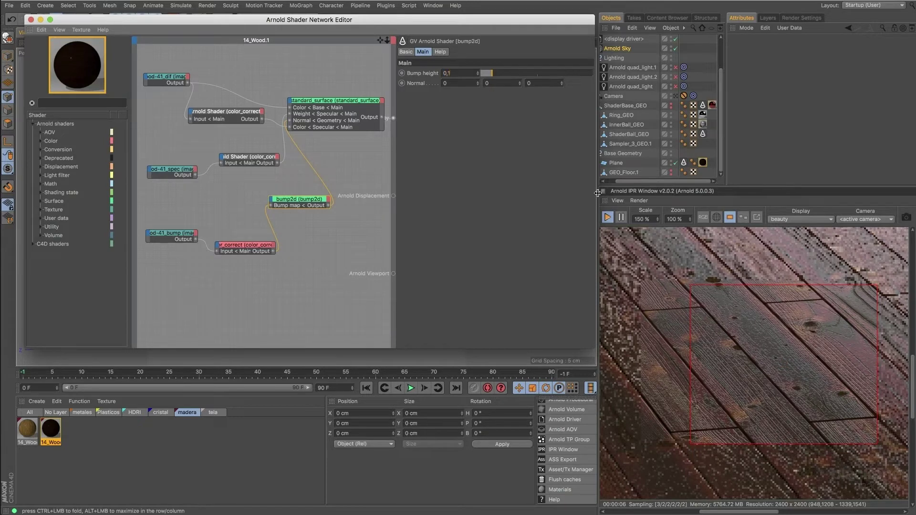
key(Return)
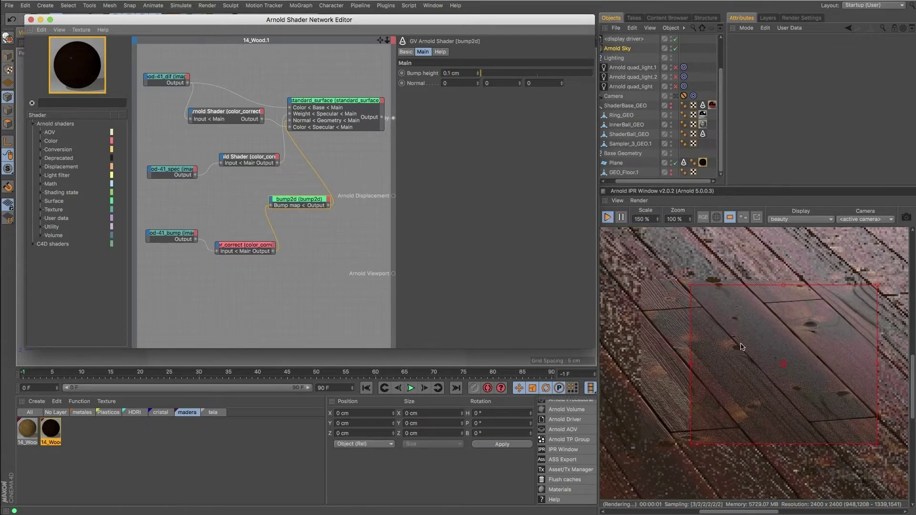
Step: Set the contrast of the bump map's color_correct node back to 1
click(266, 250)
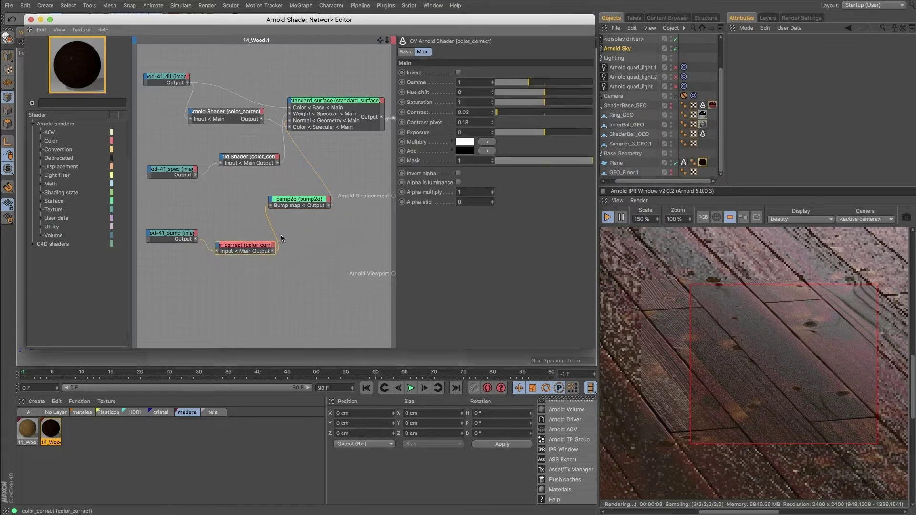
drag(470, 113, 431, 116)
text(1)
key(Return)
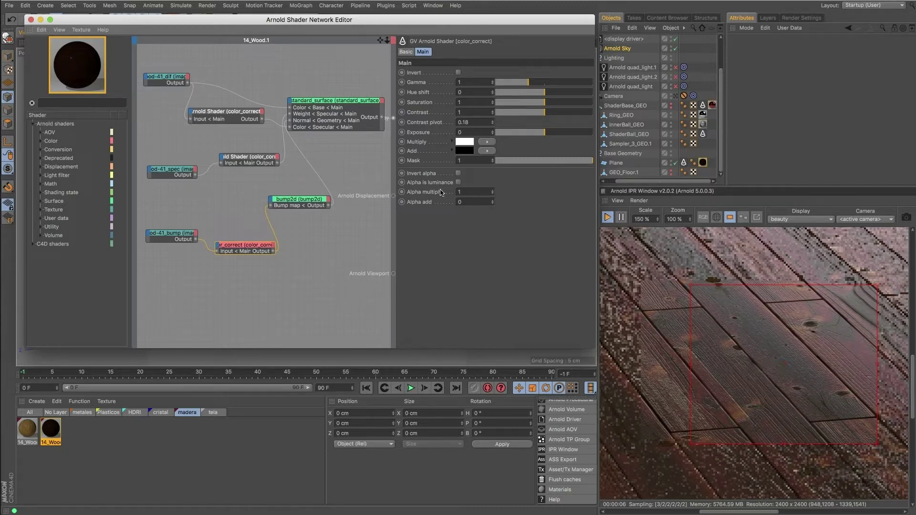
Step: Show the standard_surface's specular settings and set the IPR render scale to 35 % to view the whole floor
click(335, 106)
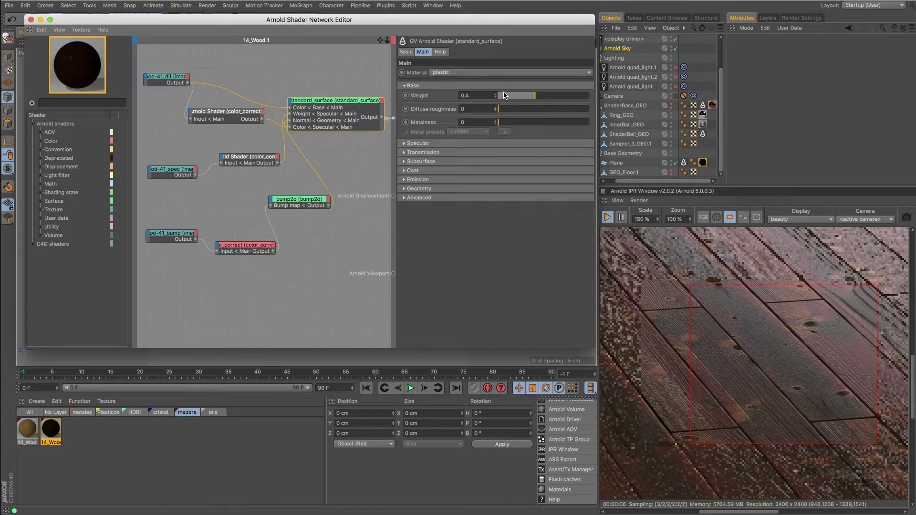
click(474, 144)
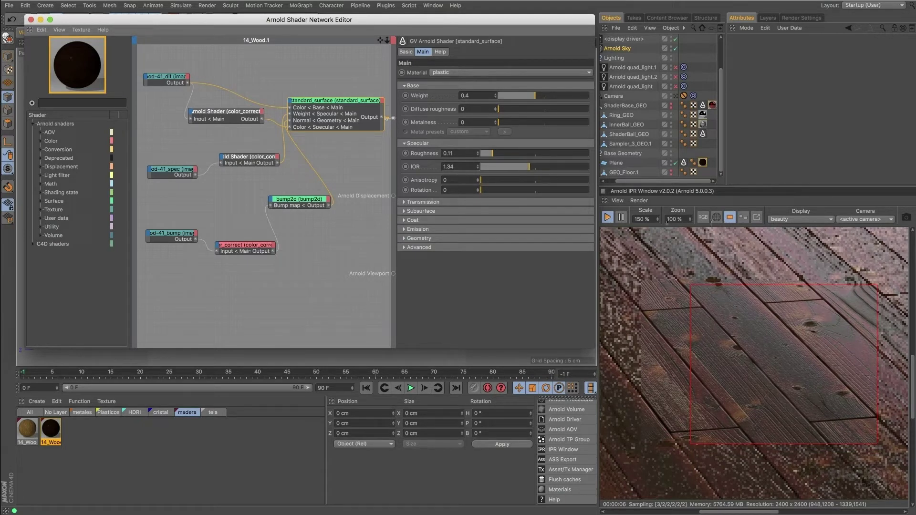
drag(650, 220, 594, 218)
text(35)
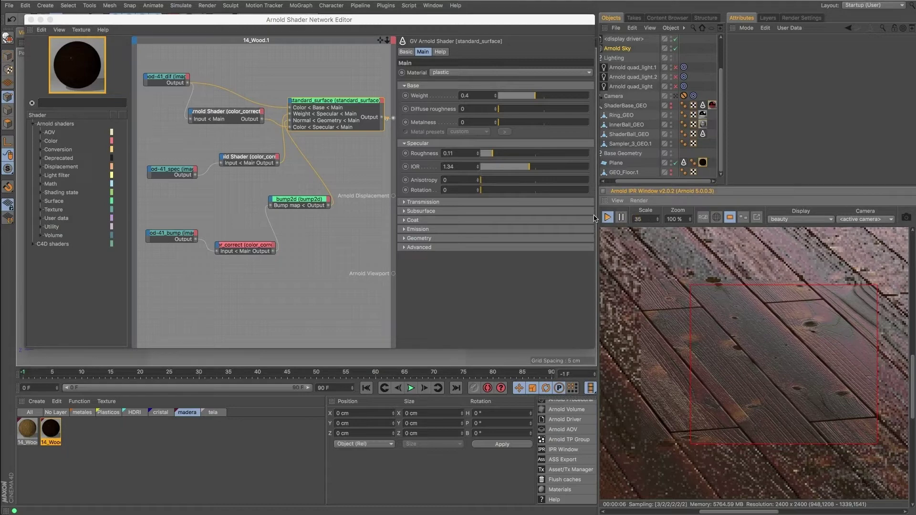
key(Return)
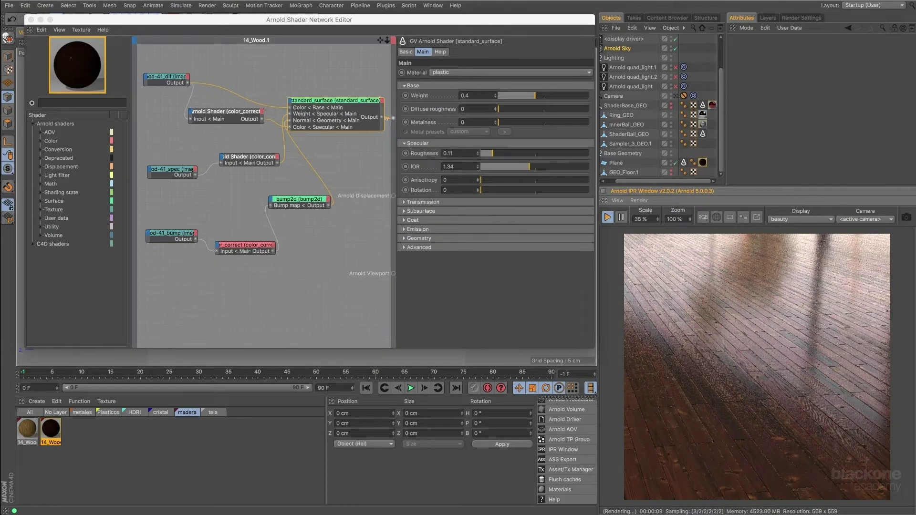
Step: Compare specular roughness values of 0.02, 0.22 and 0.11 on the standard_surface, and settle on 0.16
drag(490, 156, 483, 156)
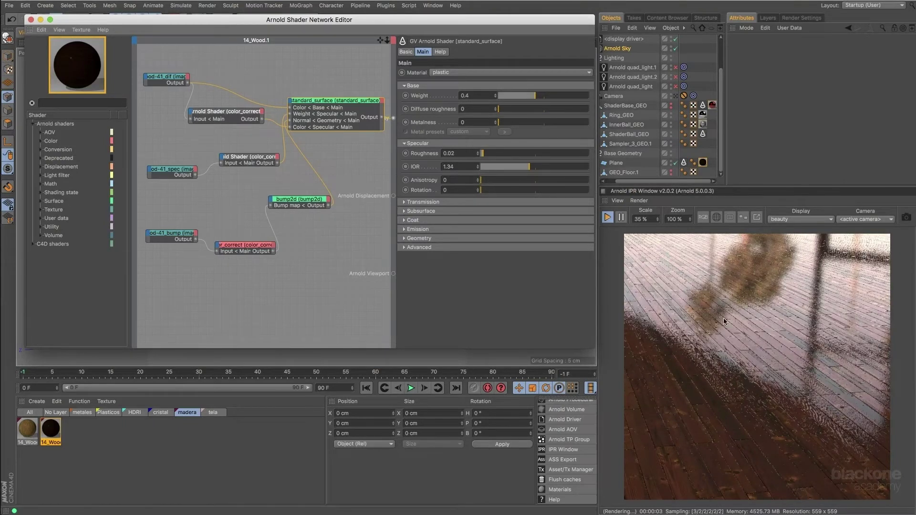
drag(488, 156, 505, 155)
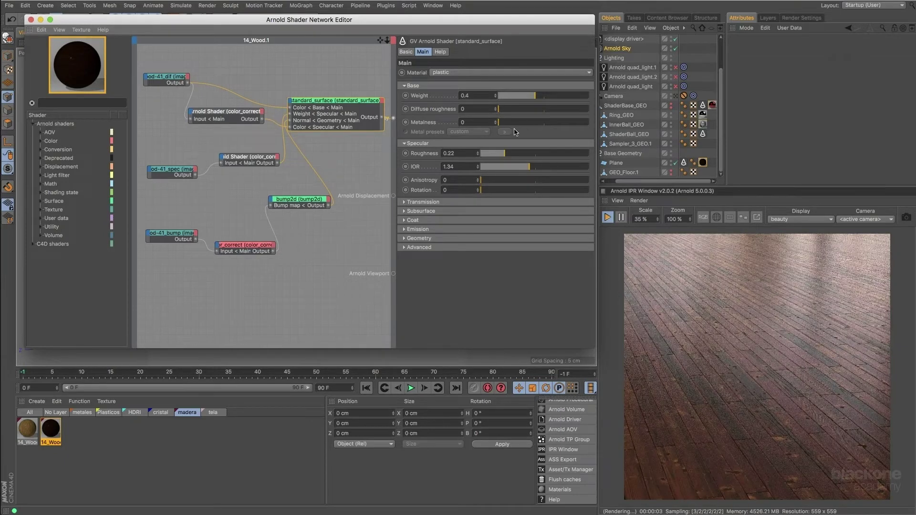
drag(502, 153, 490, 154)
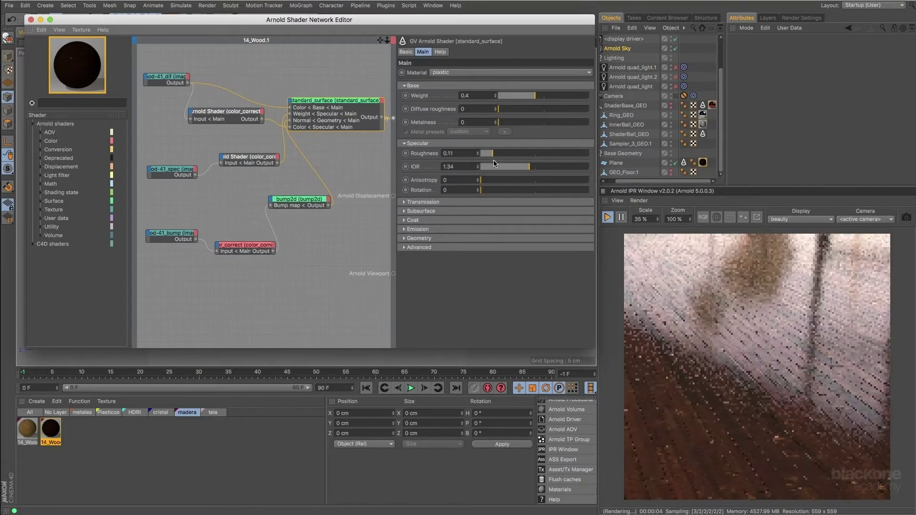
drag(492, 154, 498, 155)
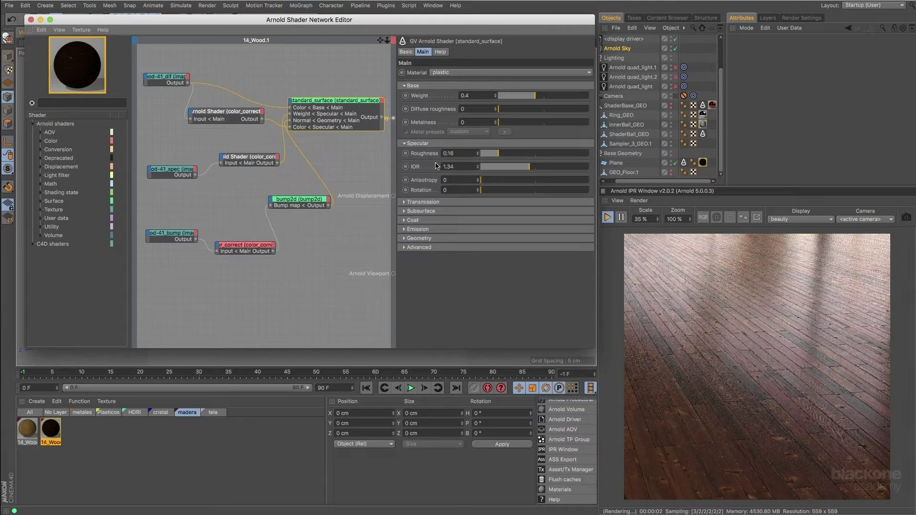
Step: Look through the standard_surface's transmission, subsurface, coat, emission and geometry settings
click(460, 202)
click(465, 203)
click(466, 211)
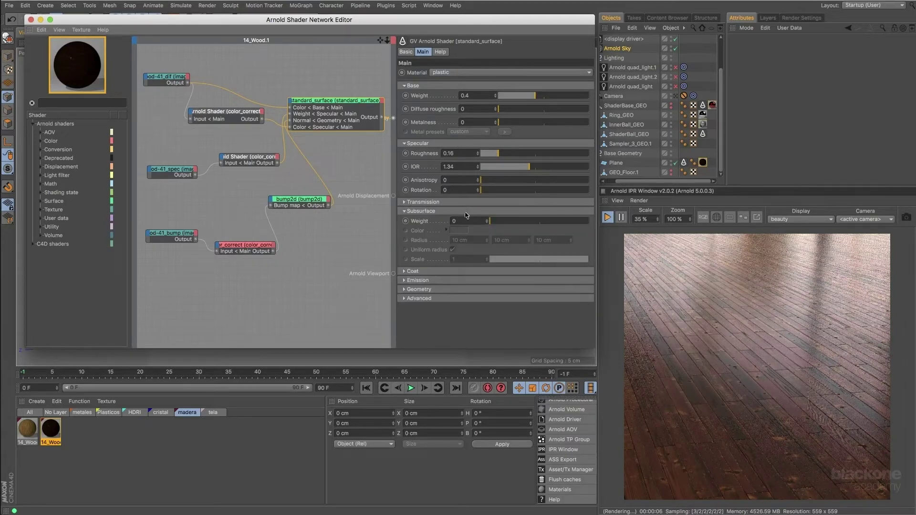
click(460, 212)
click(458, 220)
click(457, 220)
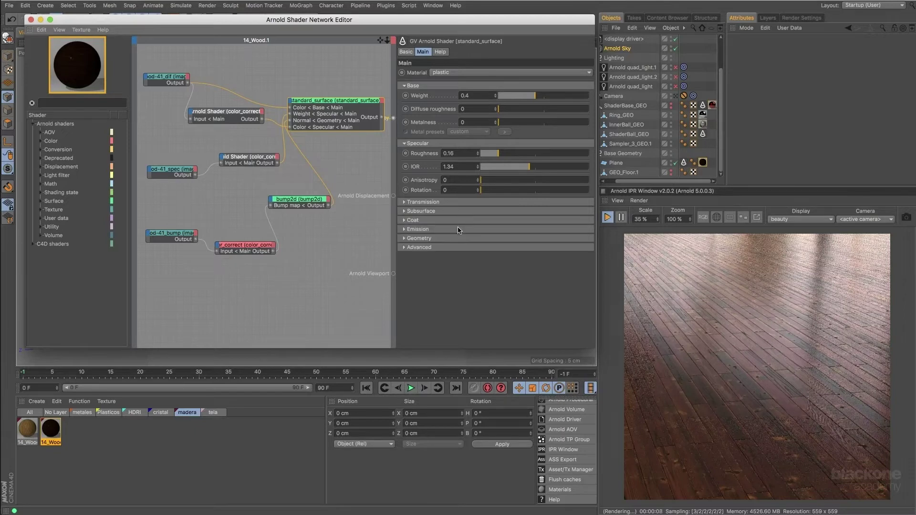
click(458, 229)
click(455, 260)
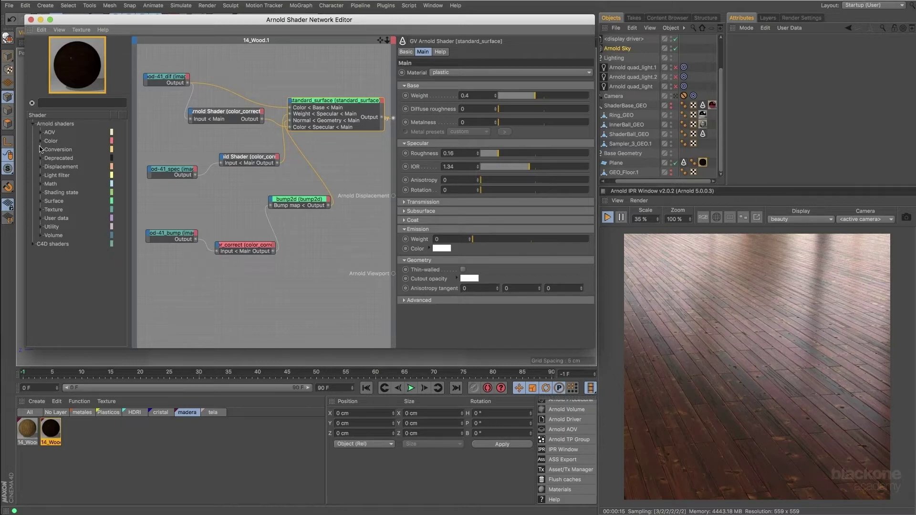
Step: Close the wood shader network and open the toalla material from the tela layer, with its object's subdivision settings in view
click(31, 20)
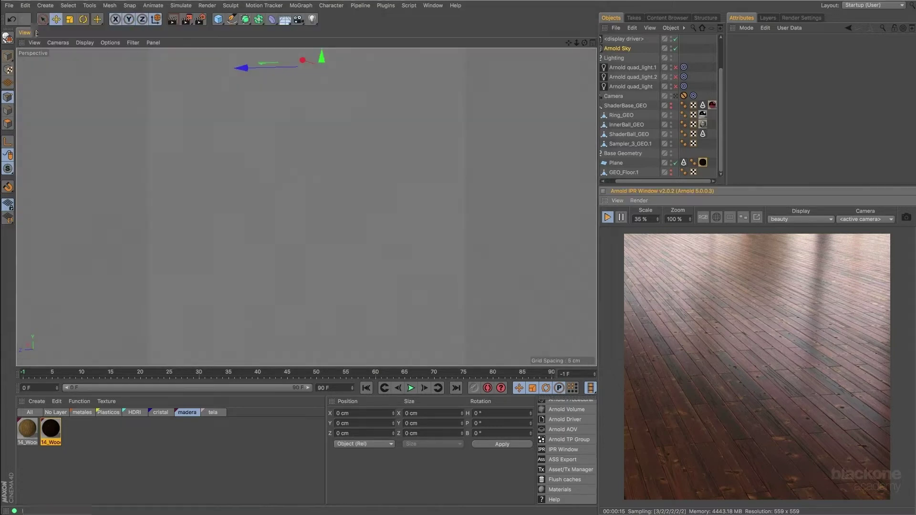
click(213, 414)
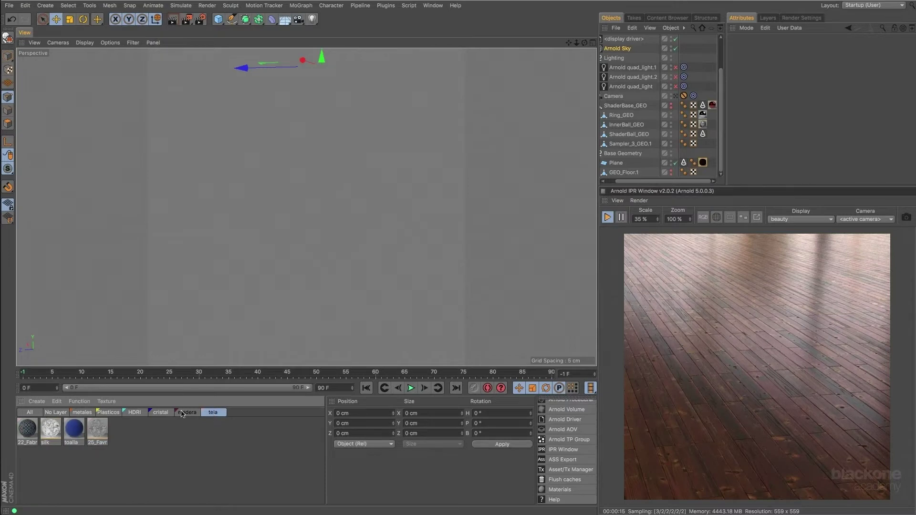
click(72, 430)
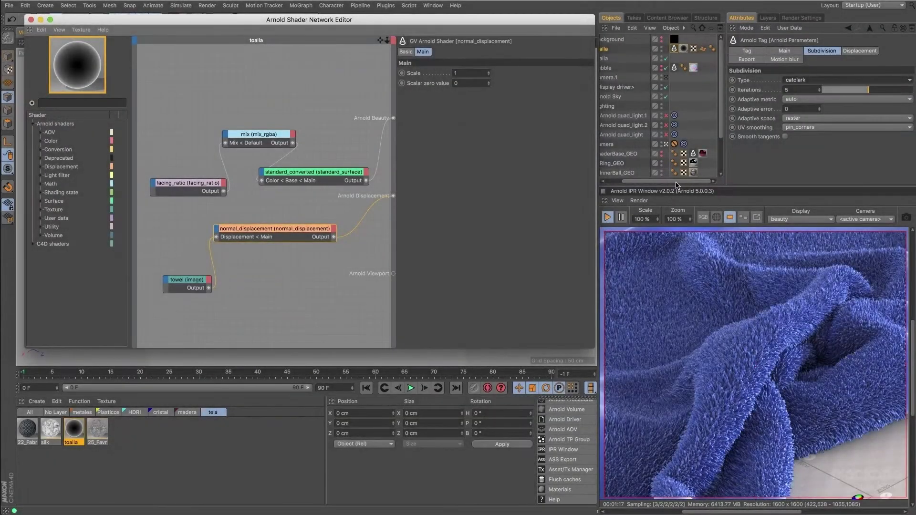
drag(675, 181, 658, 185)
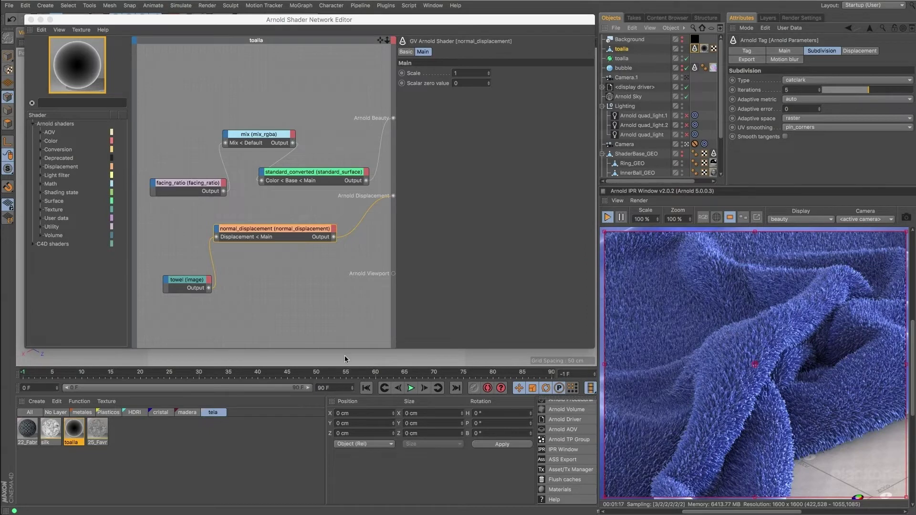
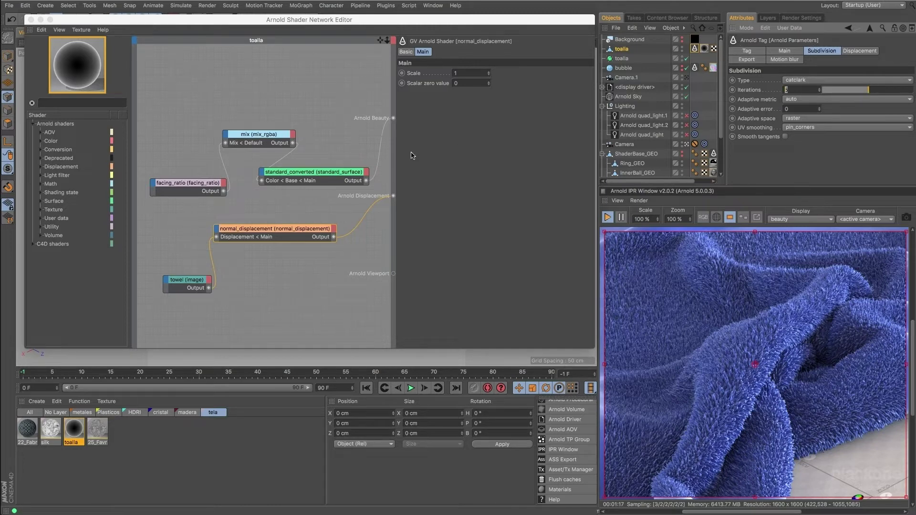
Step: Examine the toalla material's normal_displacement node, the towel image node's UV coordinates and the towel.png texture feeding the displacement
click(310, 234)
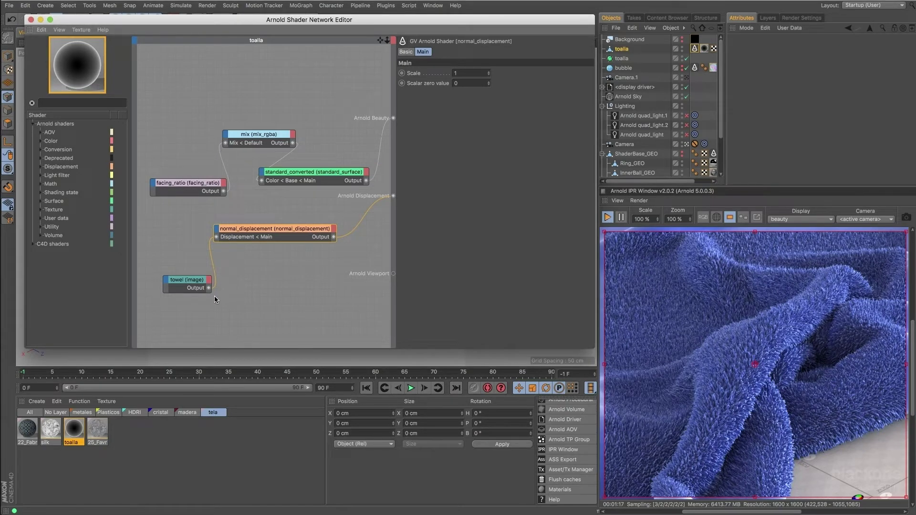
drag(196, 285, 187, 290)
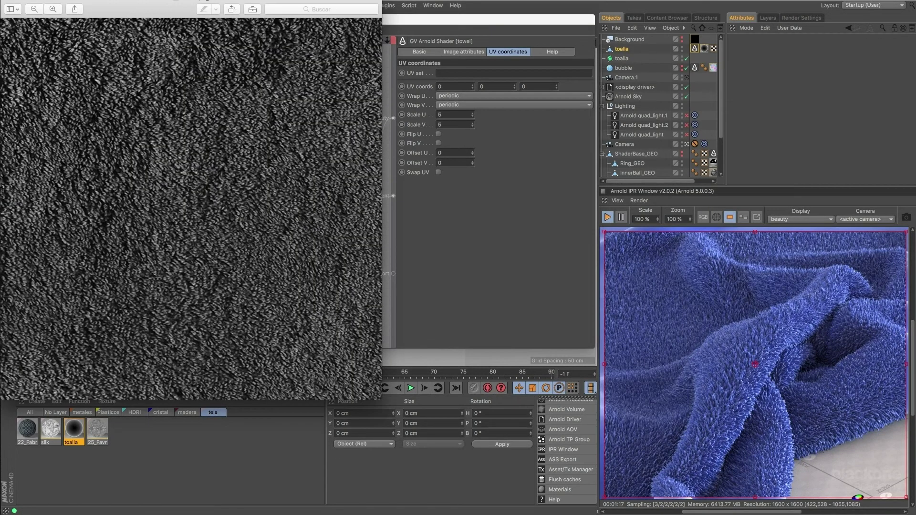
drag(108, 14, 442, 112)
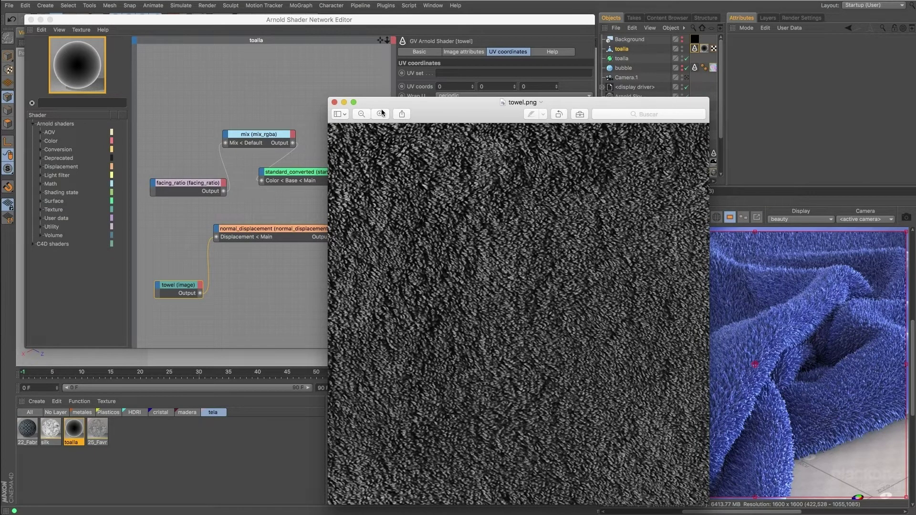
drag(427, 103, 915, 315)
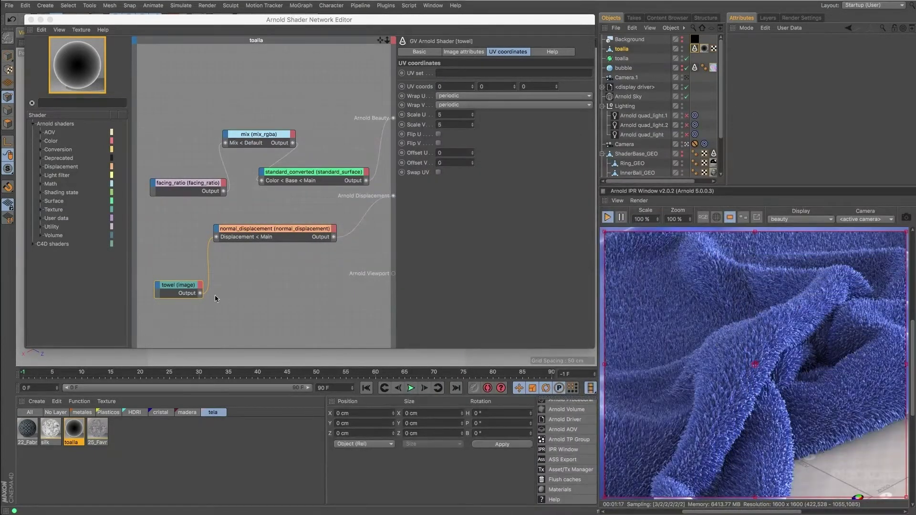
Step: Examine the normal_displacement node's scale settings and the displacement height in the toalla object's Arnold Parameters tag
click(270, 233)
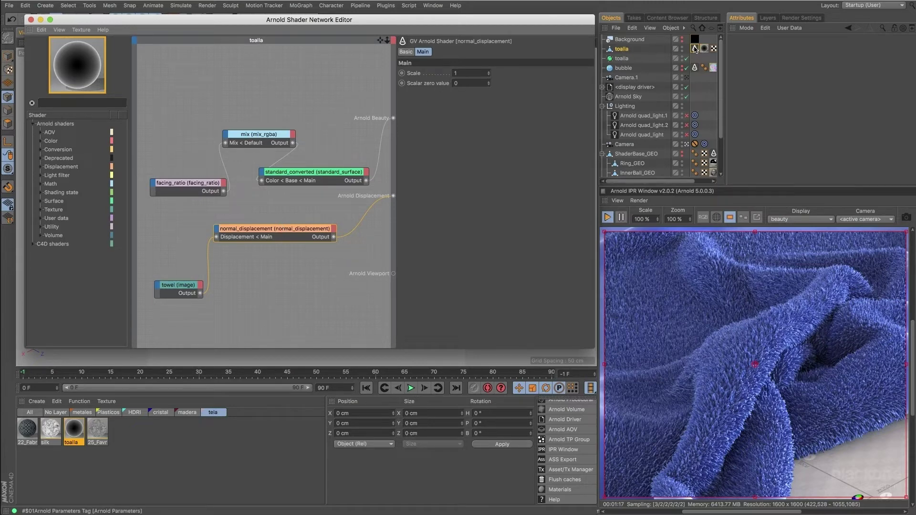
click(695, 48)
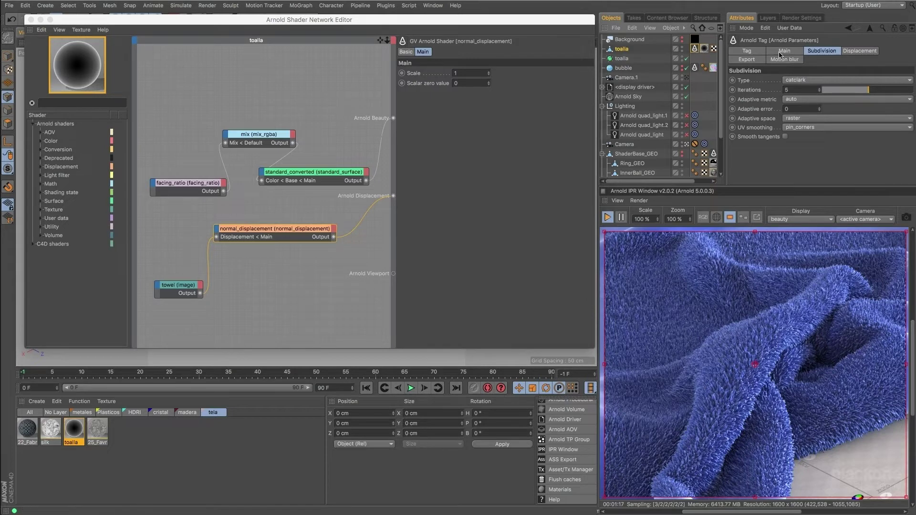
click(850, 52)
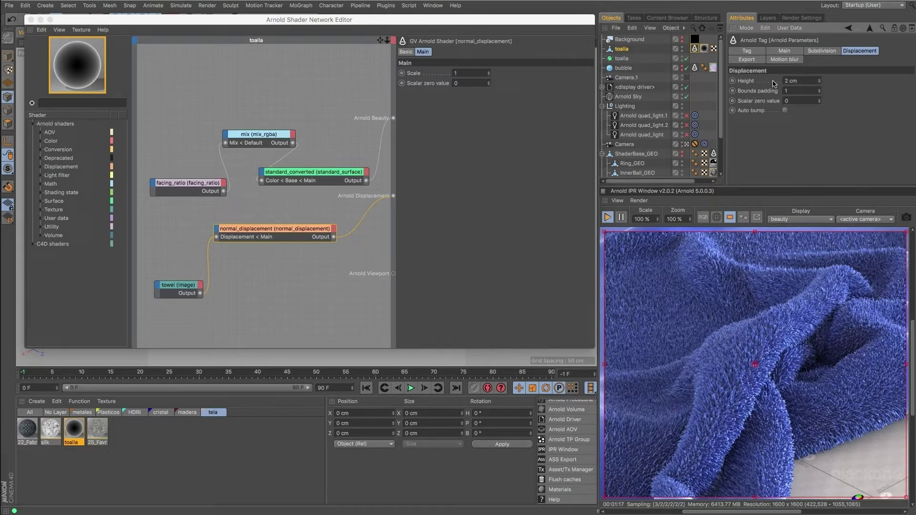
click(795, 80)
click(287, 230)
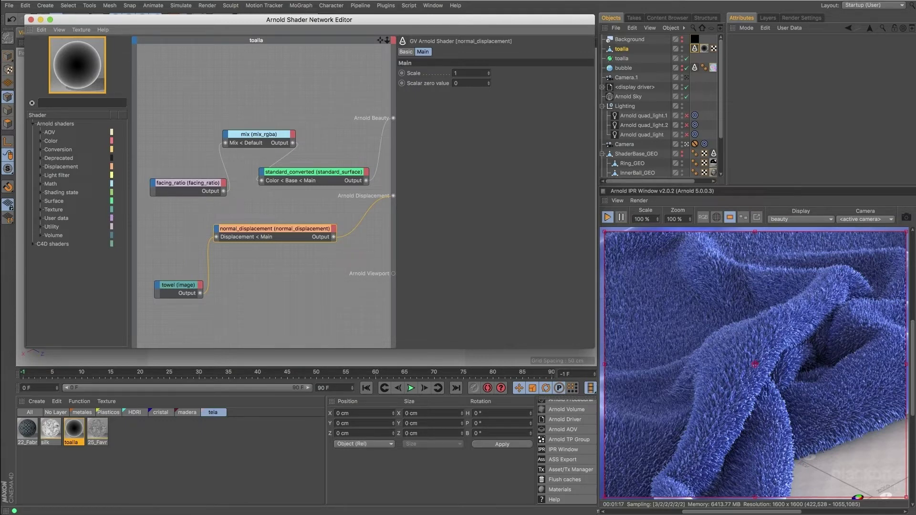
drag(915, 353, 808, 357)
click(744, 341)
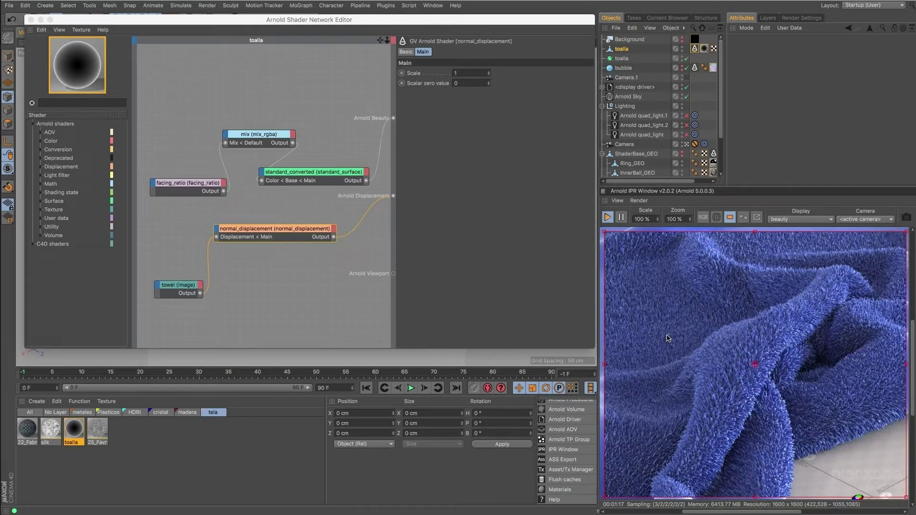
Step: Disconnect normal_displacement from Arnold Displacement, set the toalla object's subdivision type to none, and refresh the IPR render
click(633, 59)
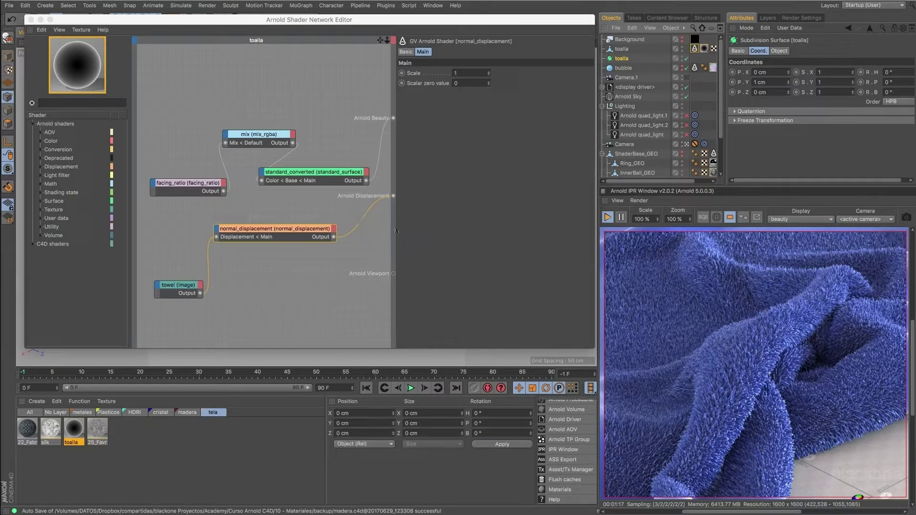
click(374, 205)
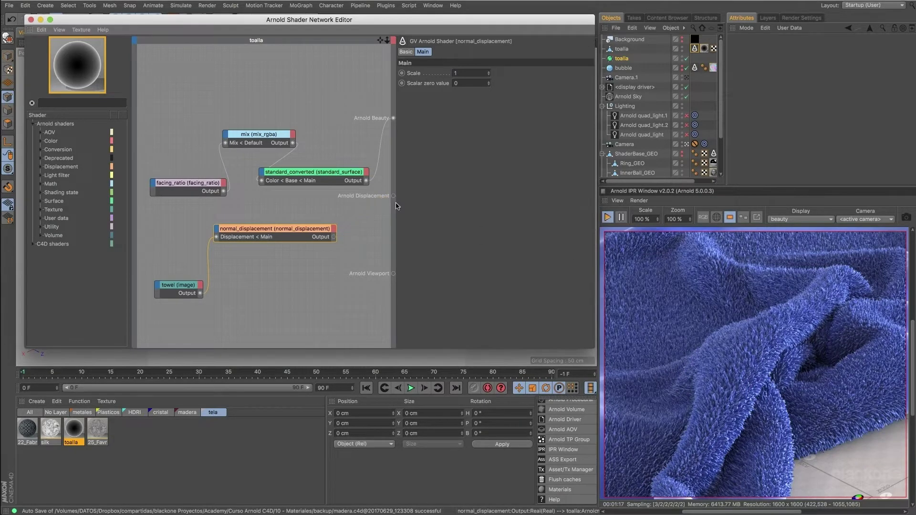
click(695, 48)
click(818, 51)
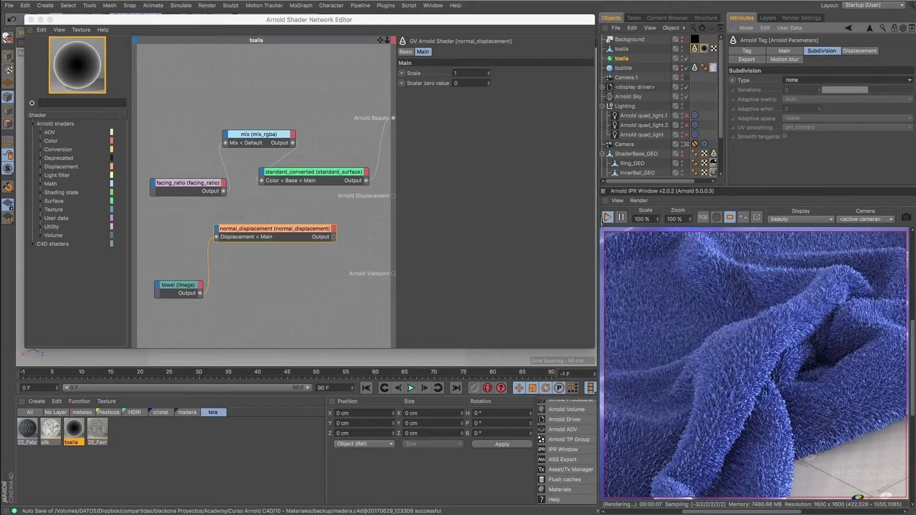
click(607, 217)
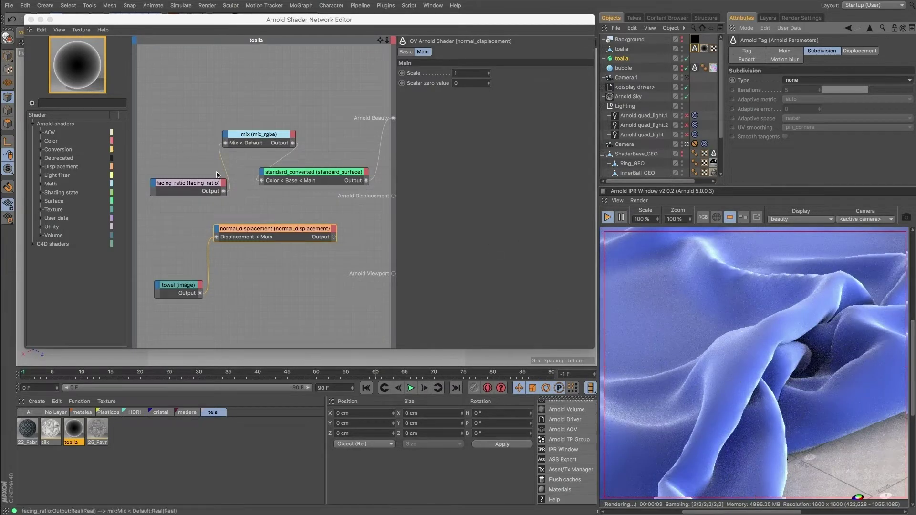
Step: Preview the facing_ratio node through Arnold Beauty and compare the render with its Invert option off and on
drag(203, 182, 195, 184)
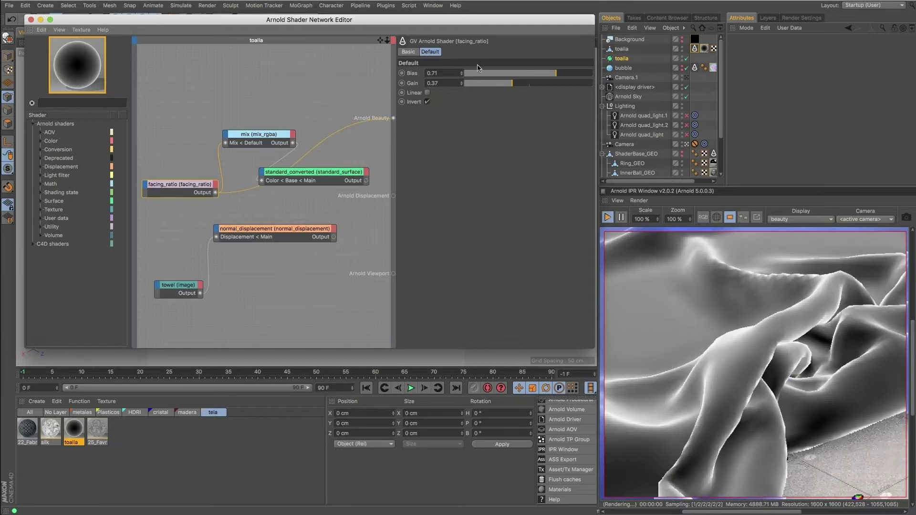
click(427, 102)
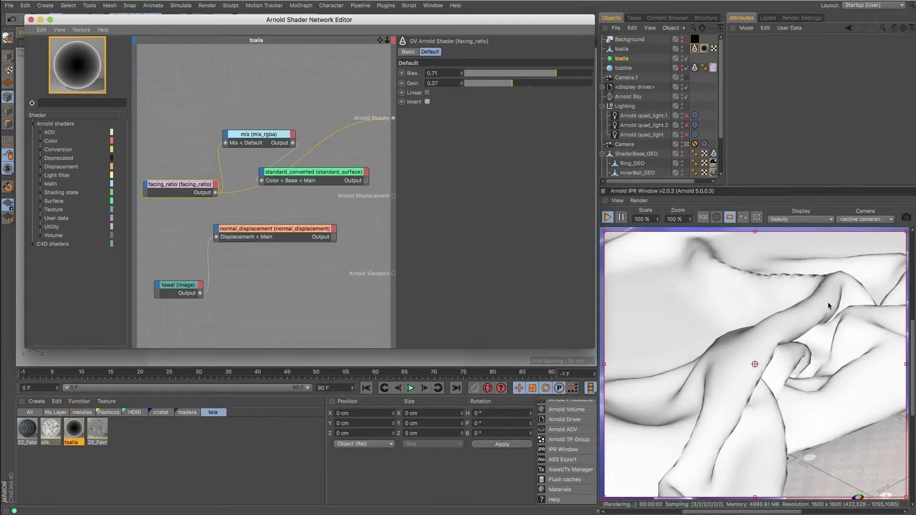
click(427, 102)
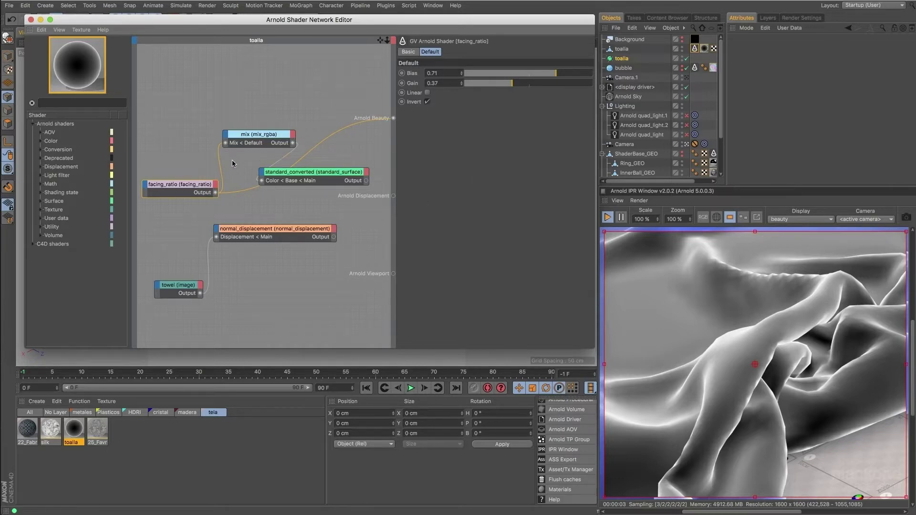
Step: Examine the mix node's two colour inputs and find the mix_rgba shader by searching the shader list for "mix"
drag(246, 137, 251, 132)
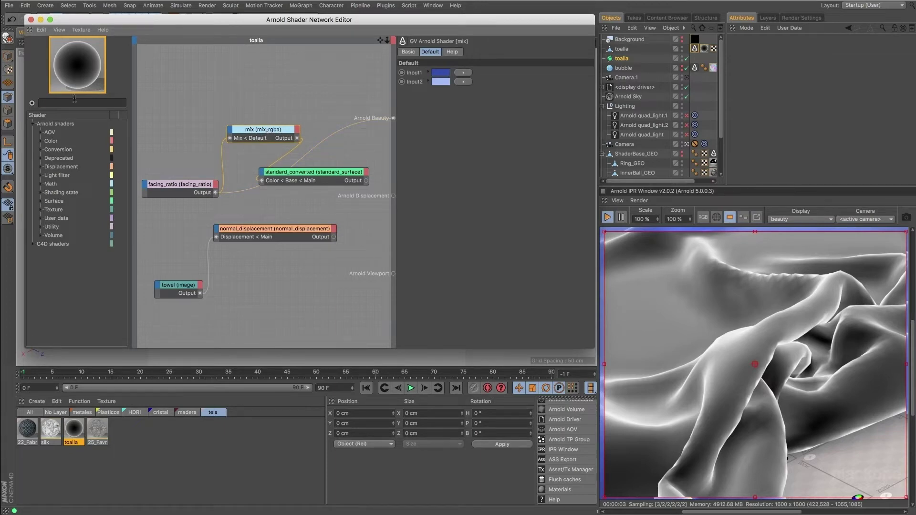
text(mix)
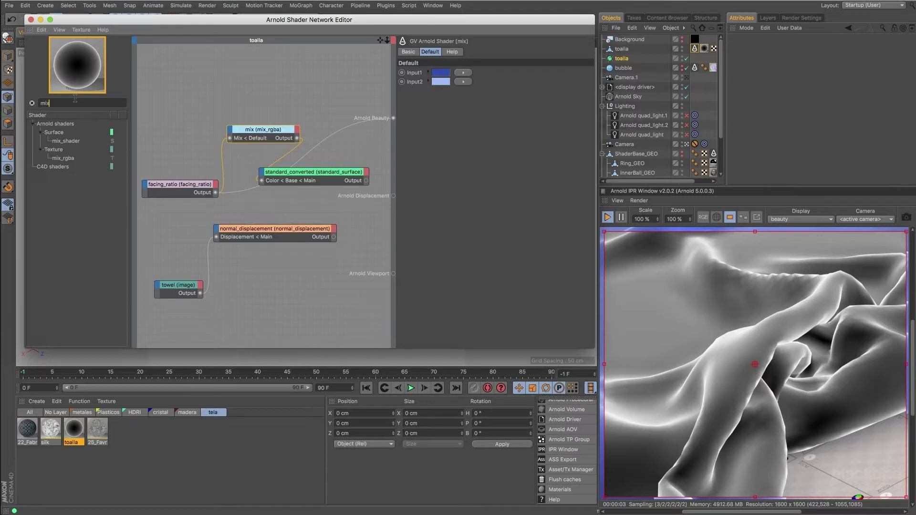
click(71, 158)
drag(253, 132, 248, 124)
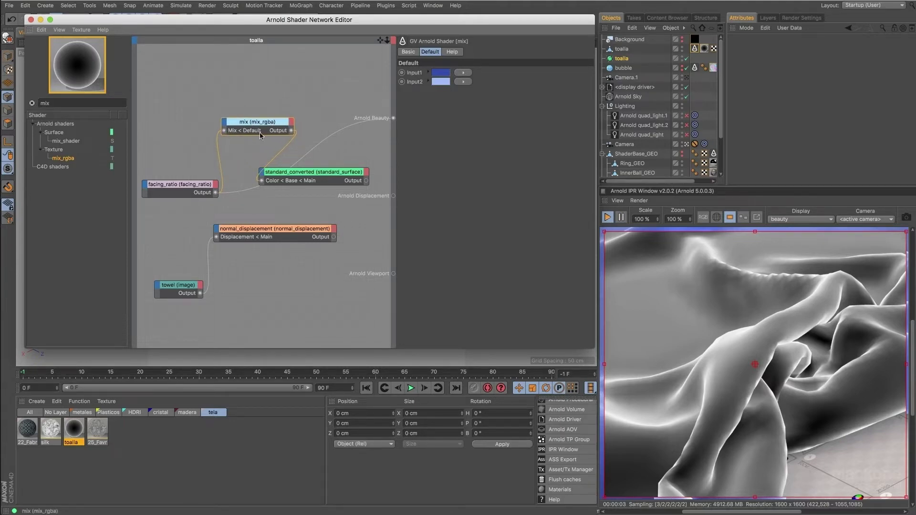
Step: Disconnect facing_ratio from the mix_rgba node to show its colour and mix settings, and reconnect it to the Mix input
click(216, 143)
drag(251, 122, 256, 119)
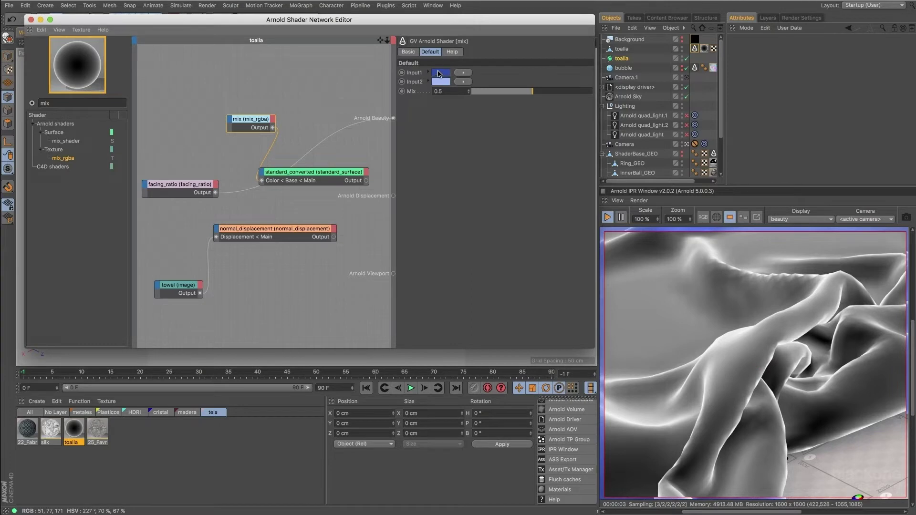
click(439, 75)
click(423, 107)
drag(238, 134, 237, 128)
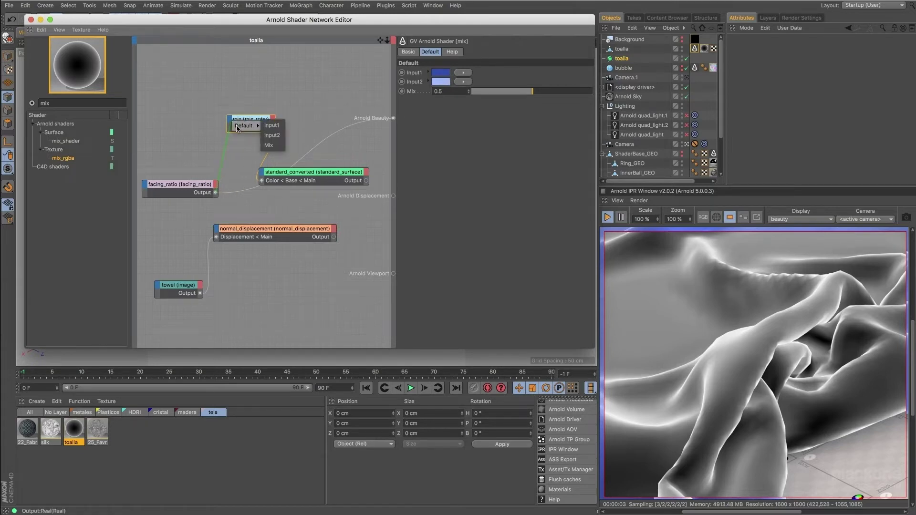
click(268, 145)
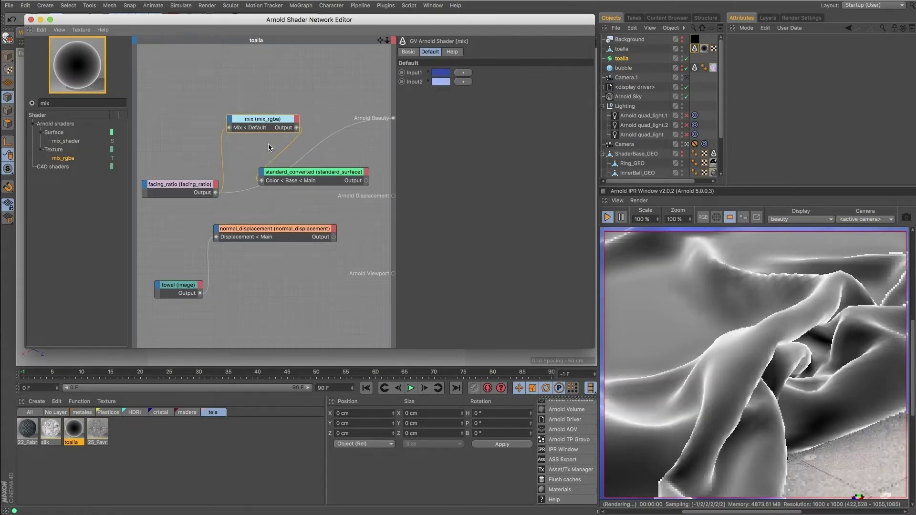
Step: Connect the mix_rgba output to Arnold Beauty to preview it, and bring up the standard_converted surface's settings
drag(296, 128, 393, 118)
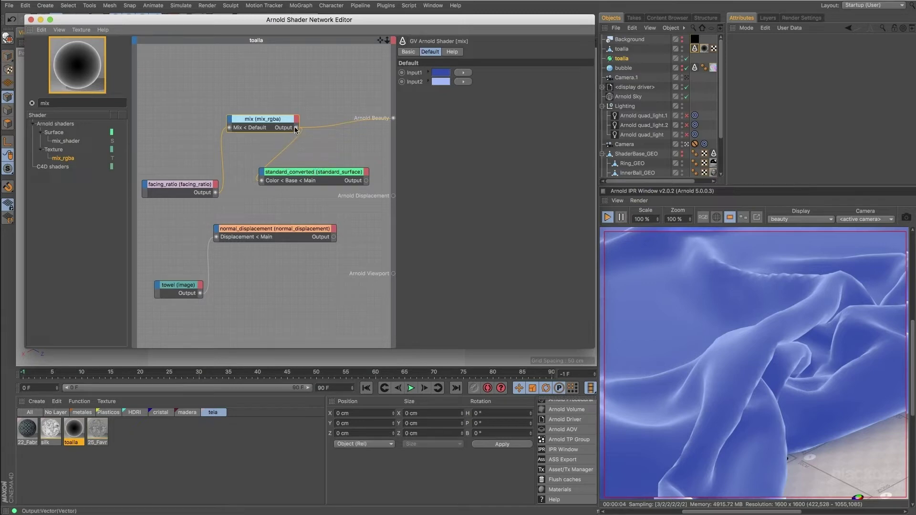
click(283, 175)
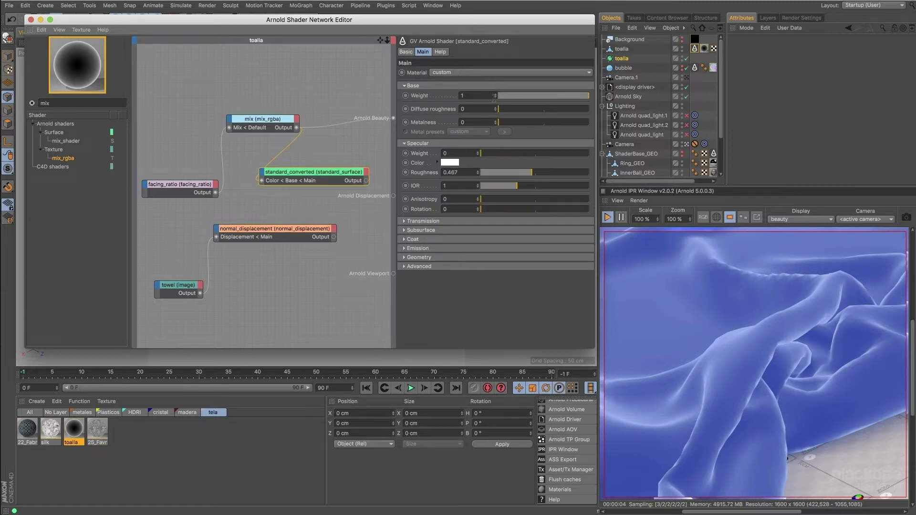
Step: Look through the parameter groups of the standard_converted shader, including Subsurface, and collapse them all
click(460, 221)
click(483, 221)
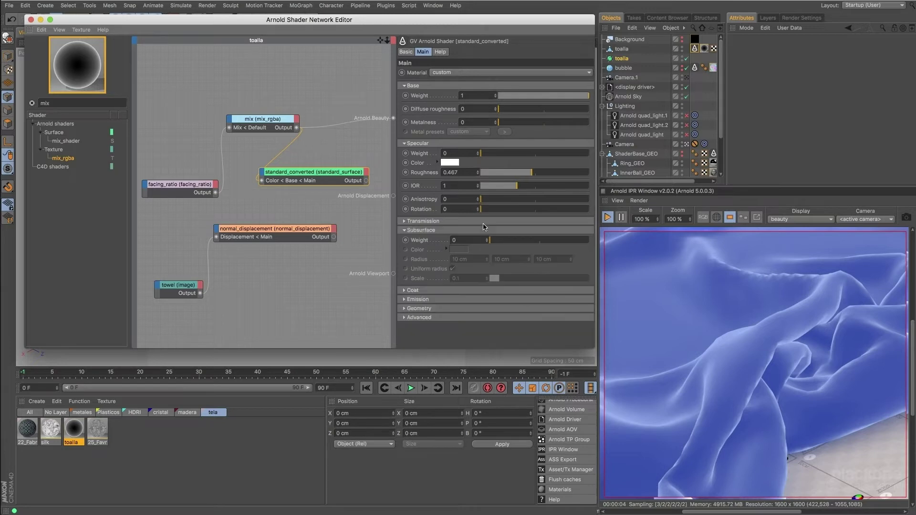
click(483, 230)
click(483, 239)
click(485, 240)
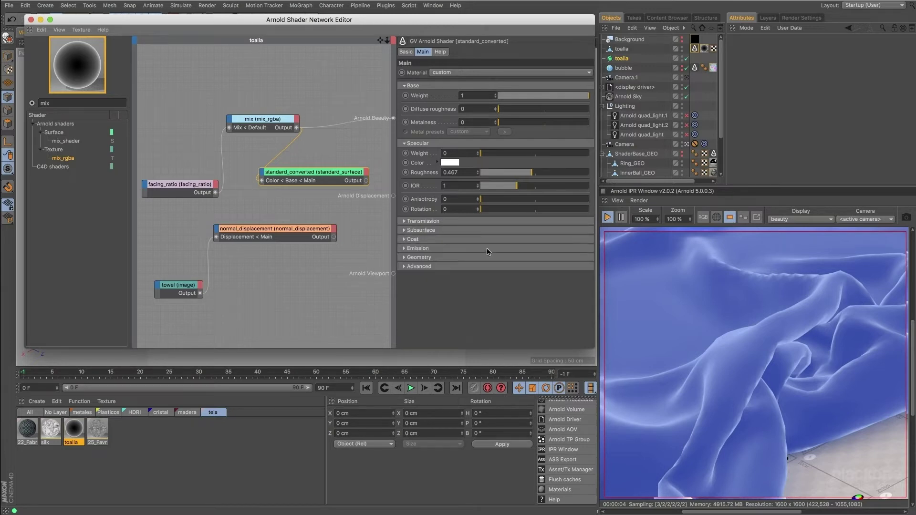
click(489, 248)
click(490, 278)
click(493, 249)
click(493, 258)
click(553, 85)
click(542, 95)
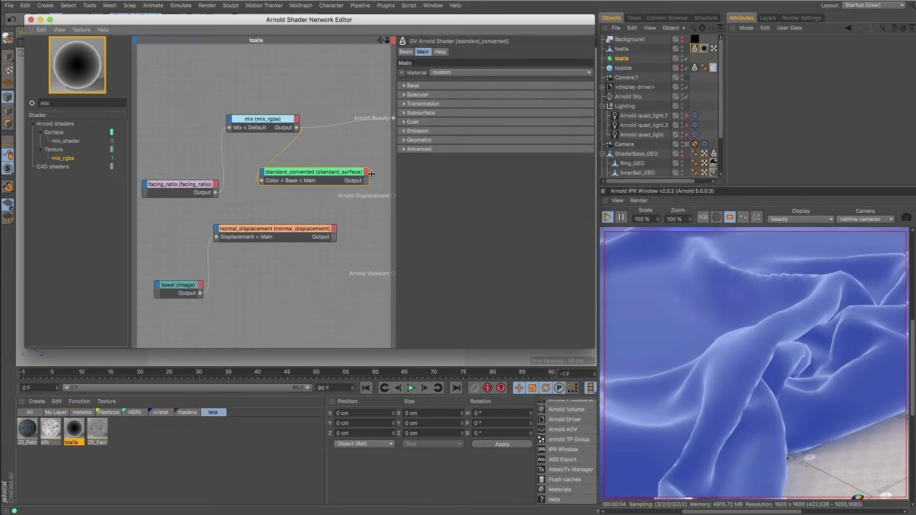
Step: Connect the standard_converted output to Arnold Beauty and check the Subdivision settings of the toalla object's Arnold tag
drag(397, 114, 393, 118)
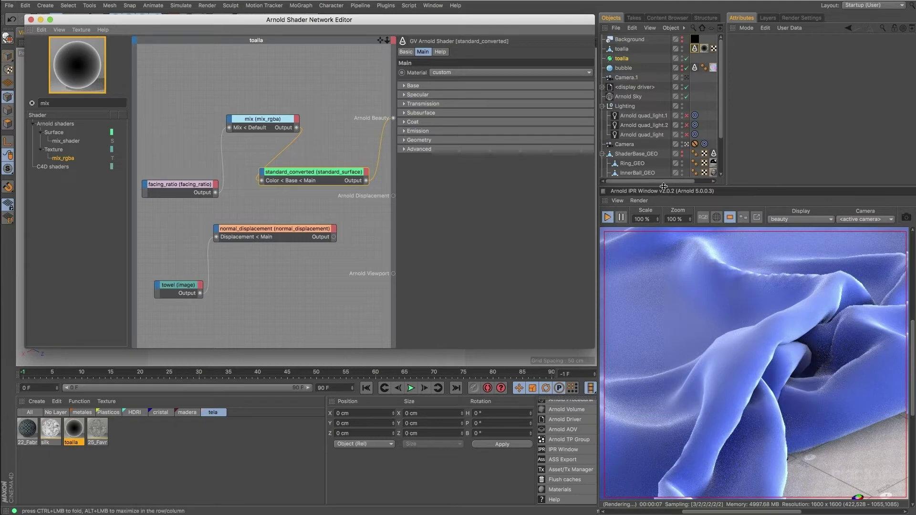
click(695, 49)
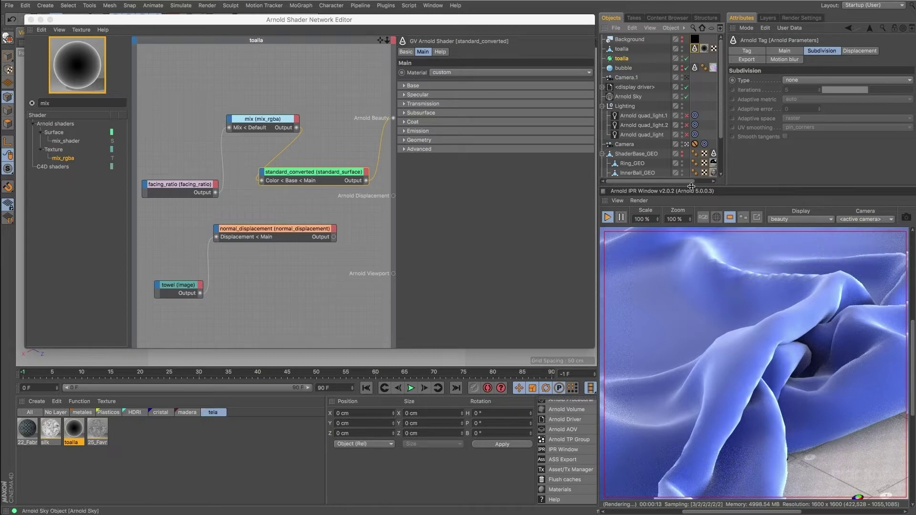
Step: Replace the material assigned to the toalla polygon object with the silk material
drag(687, 181, 707, 181)
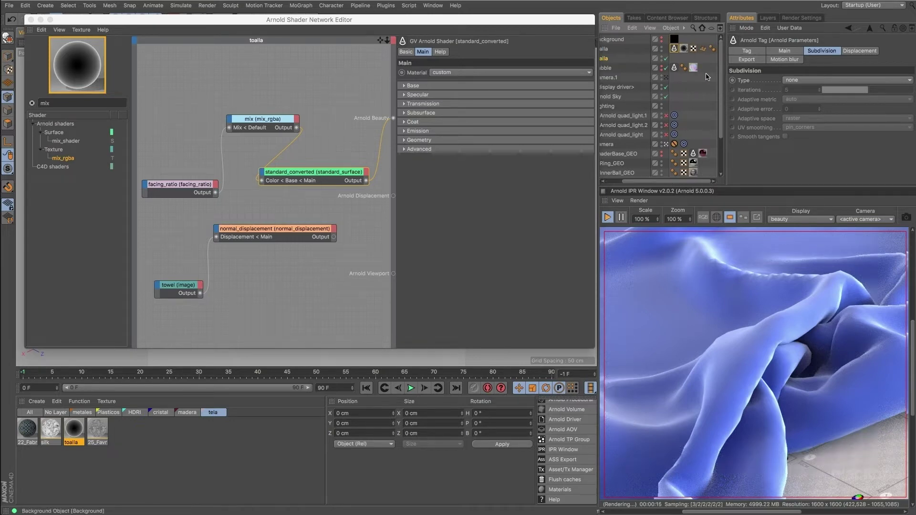
click(96, 429)
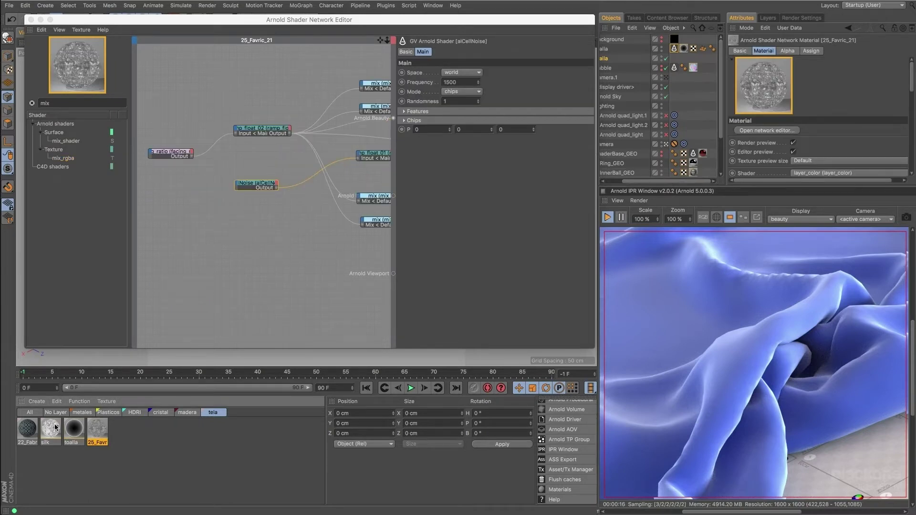
click(77, 429)
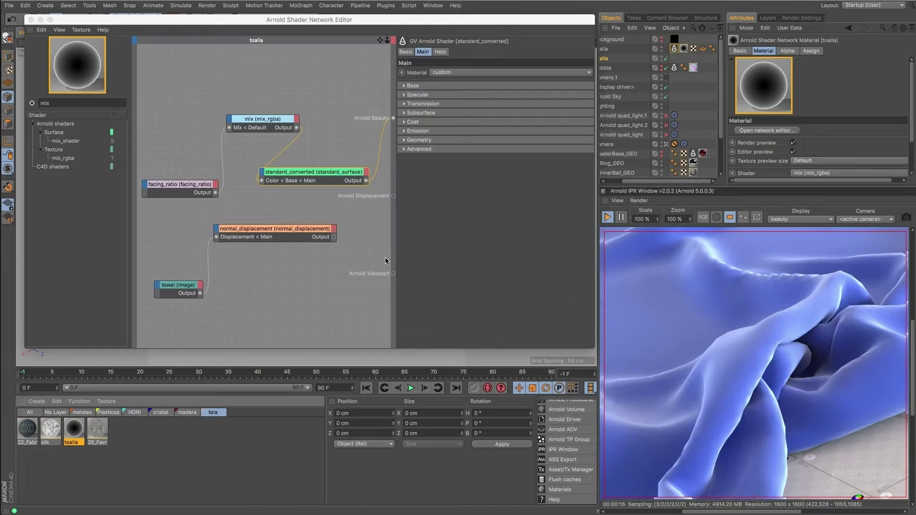
click(51, 429)
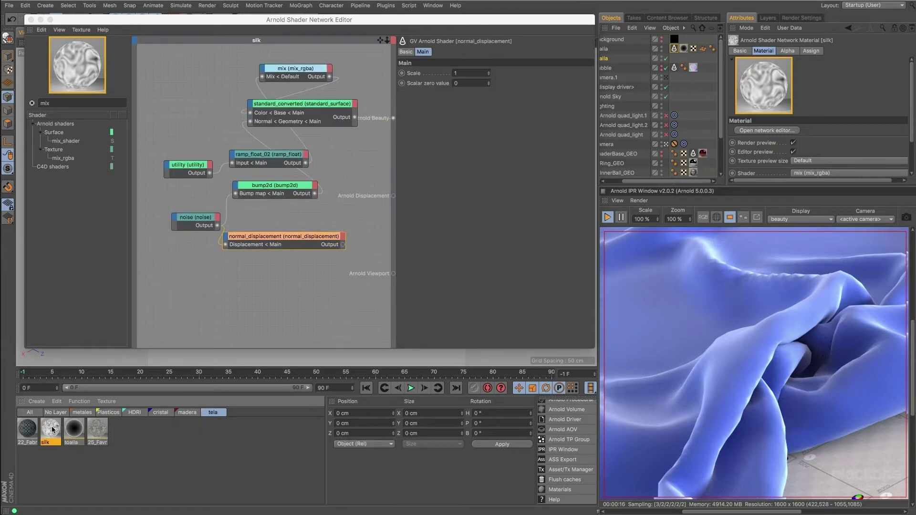
drag(52, 428, 684, 47)
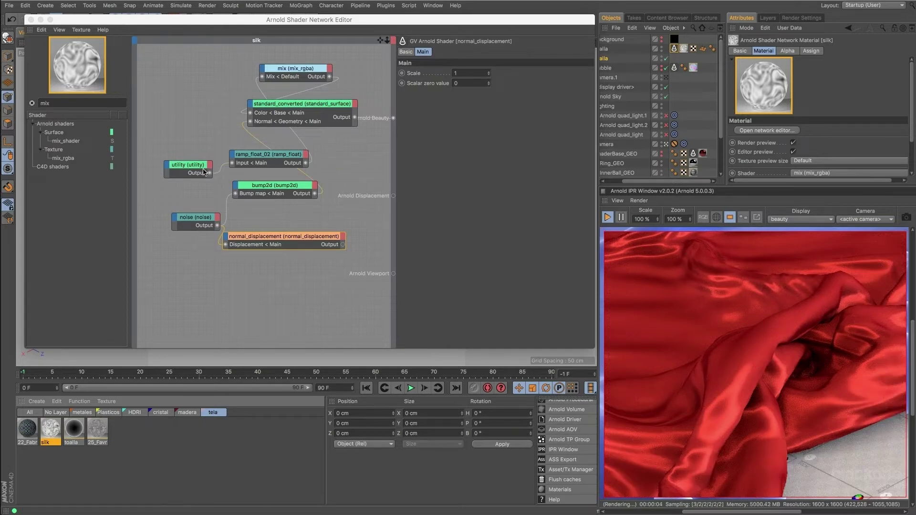
Step: Rearrange the silk network by moving the ramp_float_02 node beside the mix node, with the utility node below and before it
drag(196, 166, 178, 132)
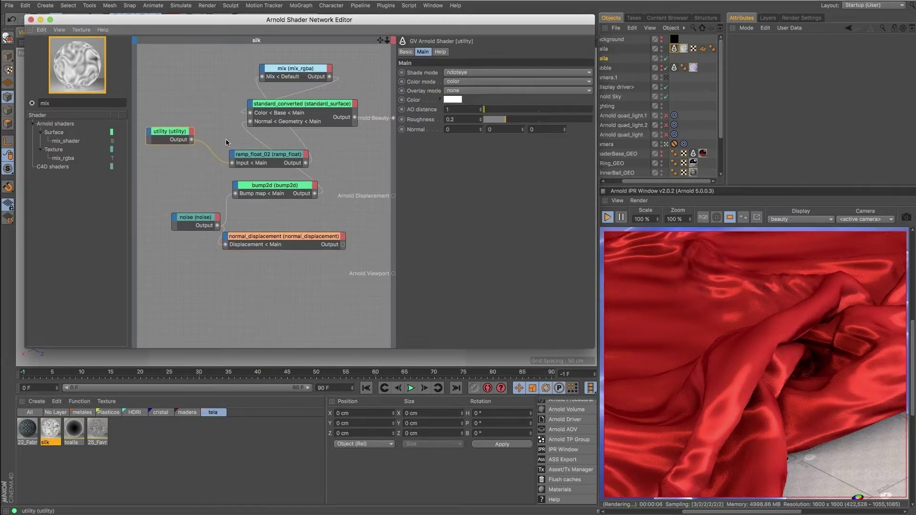
drag(286, 158, 211, 83)
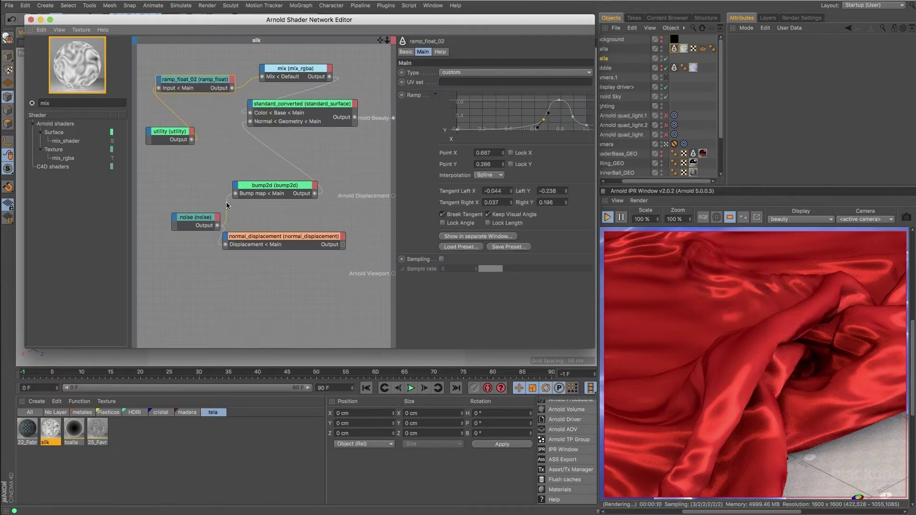
alt+middle_drag(234, 156, 287, 181)
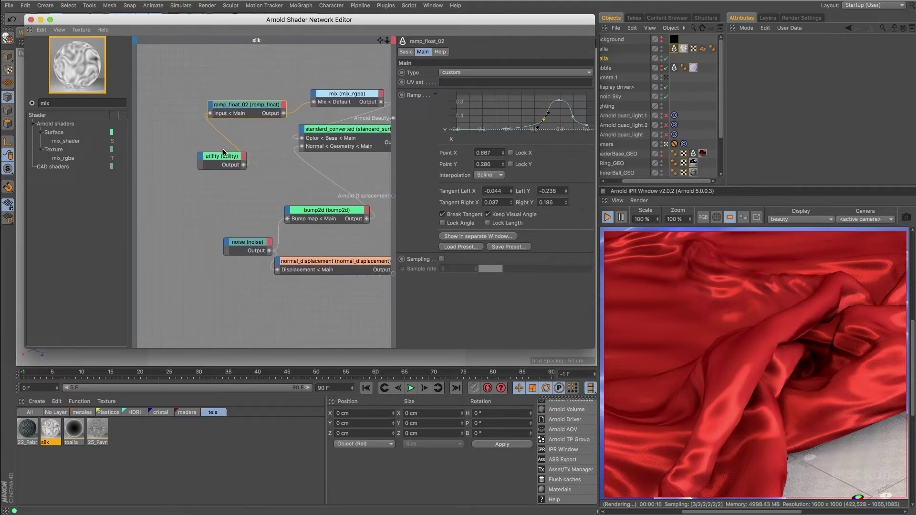
drag(224, 157, 163, 155)
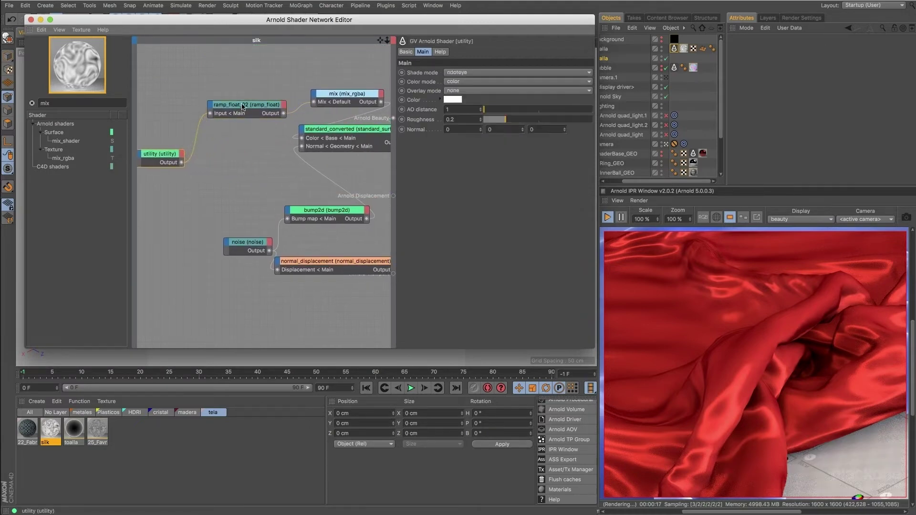
drag(234, 108, 222, 101)
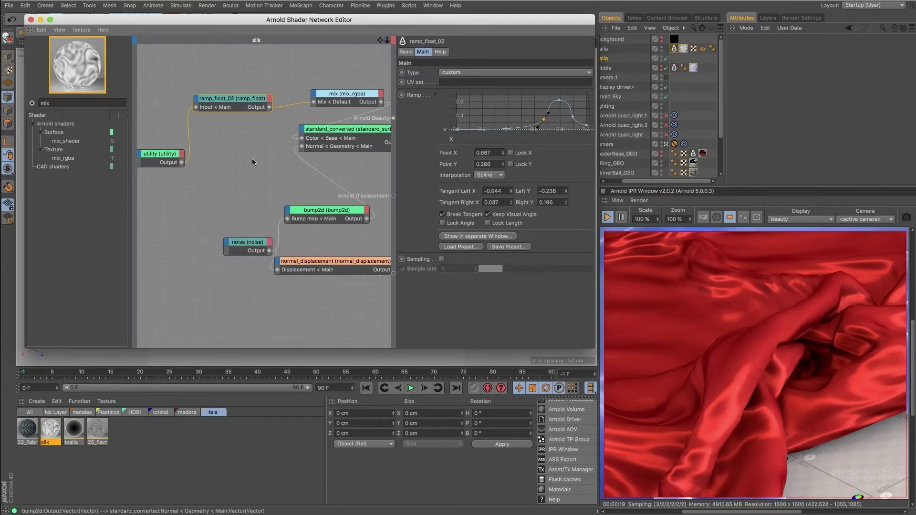
drag(164, 163, 179, 163)
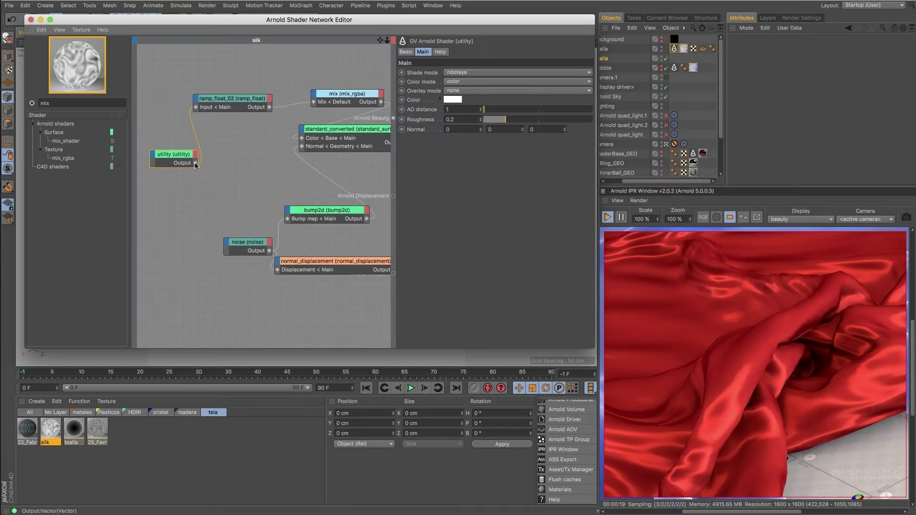
Step: Connect the utility node's output to Arnold Beauty and compare its render with the Basic debug shading mode
mouse_move(195, 162)
mouse_down()
mouse_move(345, 189)
mouse_move(308, 134)
mouse_move(394, 118)
mouse_up()
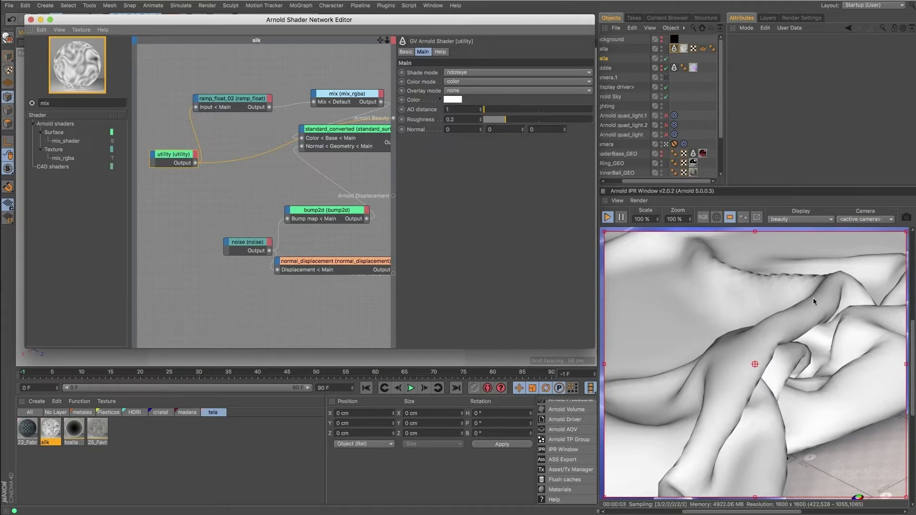
click(716, 220)
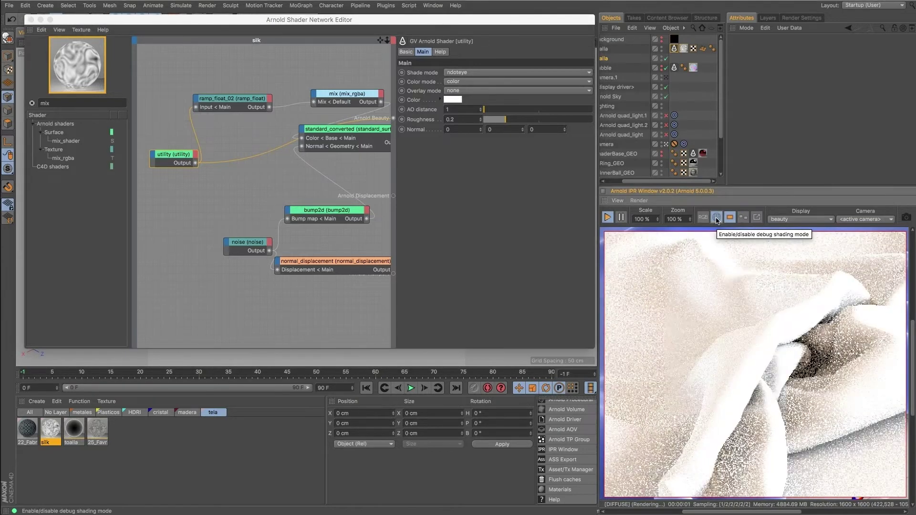
click(639, 201)
mouse_move(670, 260)
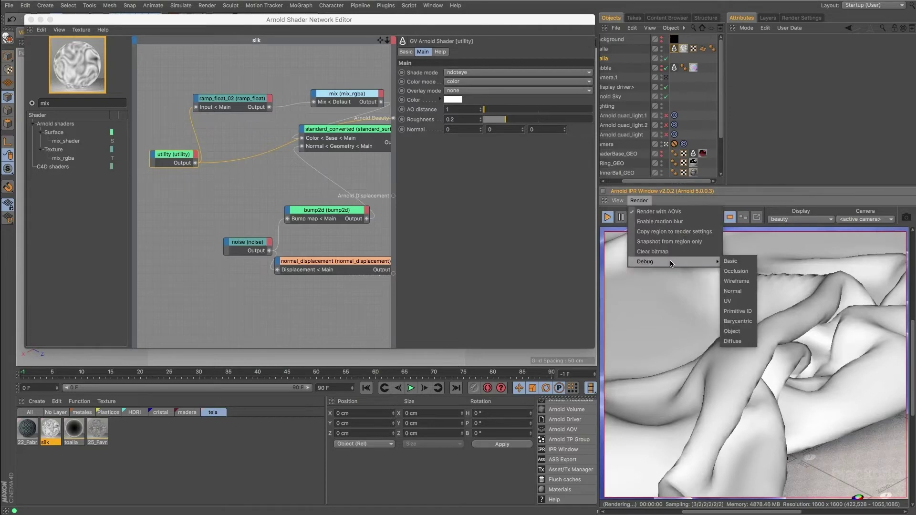
click(728, 262)
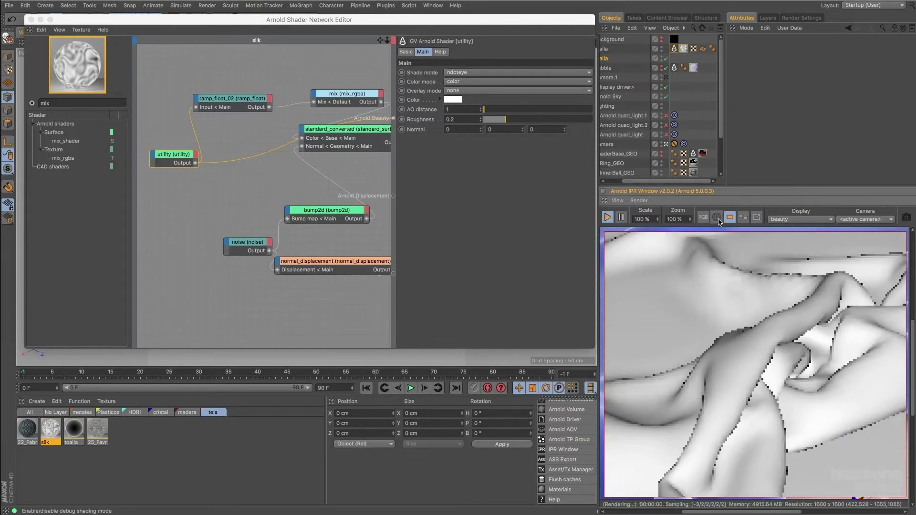
click(717, 218)
click(716, 219)
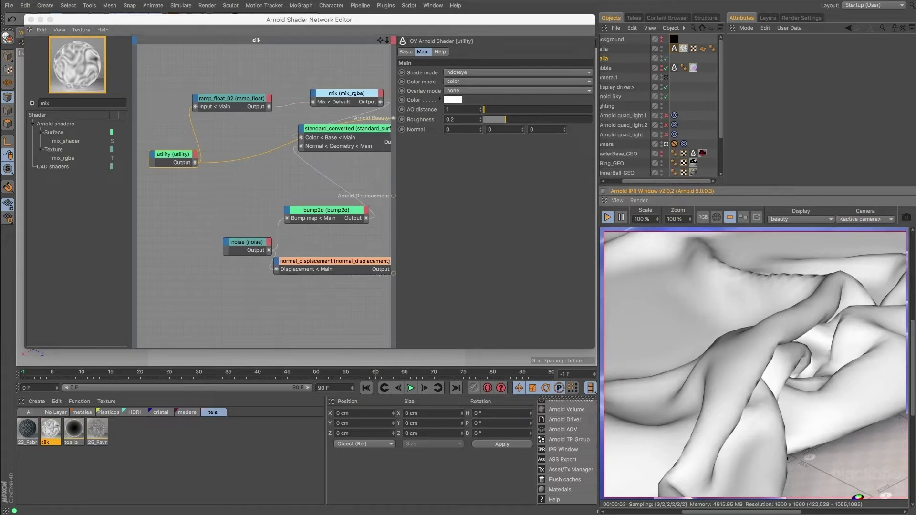
Step: Reconnect the standard_converted shader's output to Arnold Beauty in the silk network
alt+middle_drag(381, 176, 302, 179)
drag(328, 146, 393, 119)
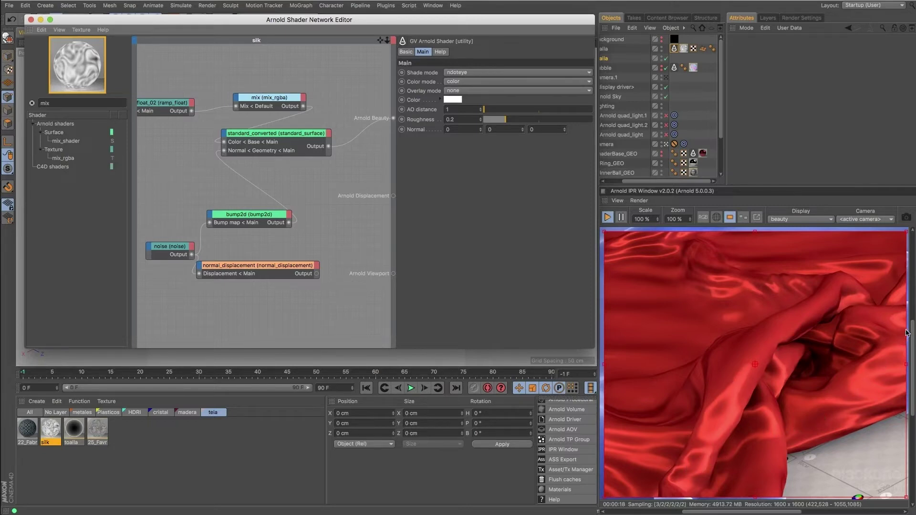
mouse_move(913, 339)
mouse_down()
mouse_move(914, 324)
mouse_move(914, 340)
mouse_up()
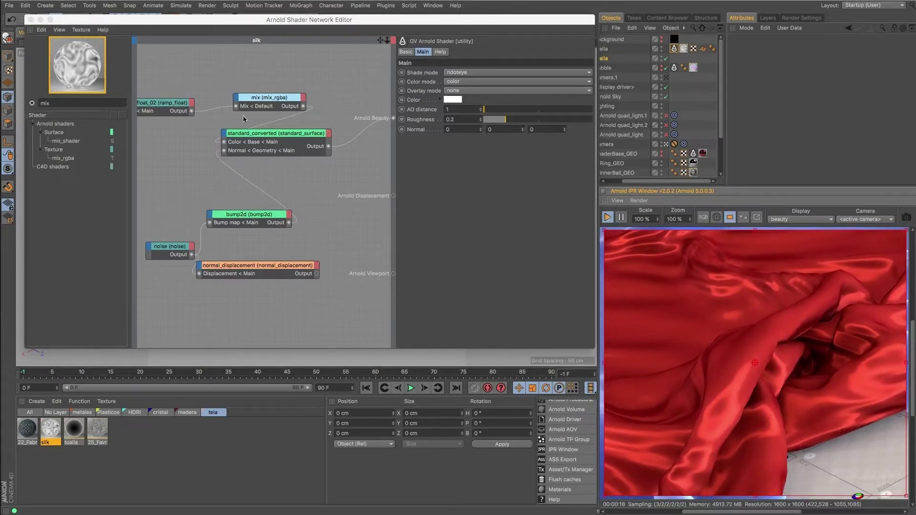
Step: Compare the utility node's shading settings with the curve of the ramp_float_02 node it feeds
alt+middle_drag(225, 291, 317, 313)
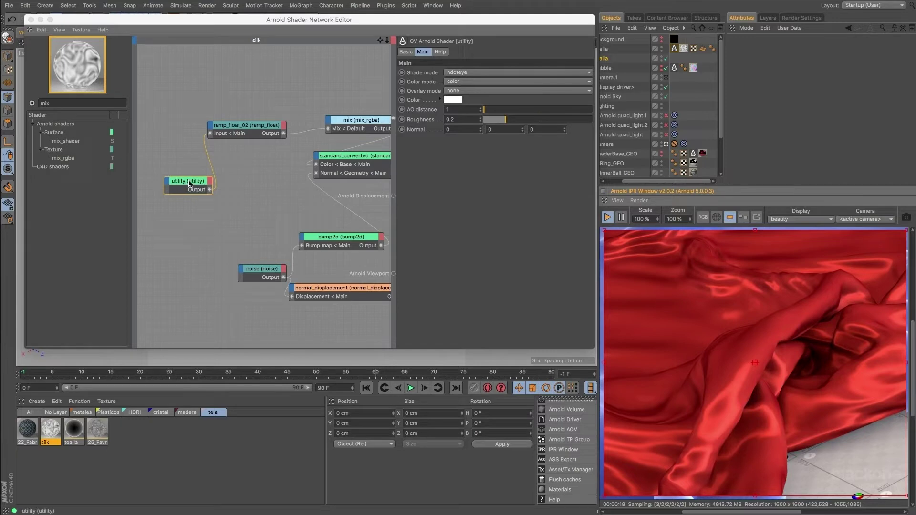
drag(188, 181, 182, 180)
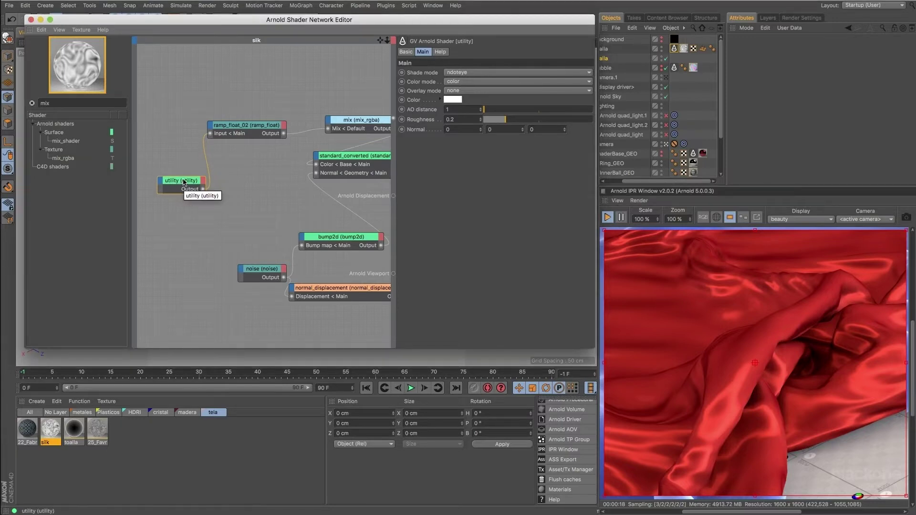
drag(185, 182, 182, 179)
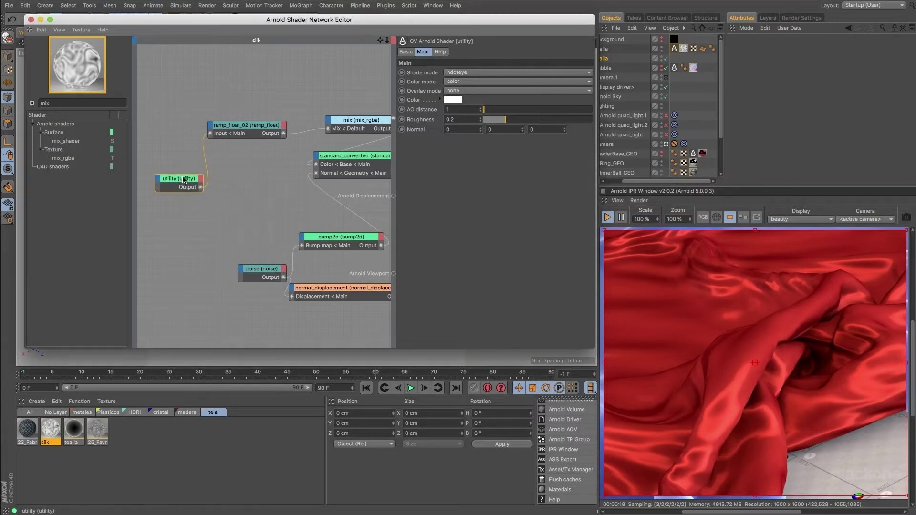
click(224, 130)
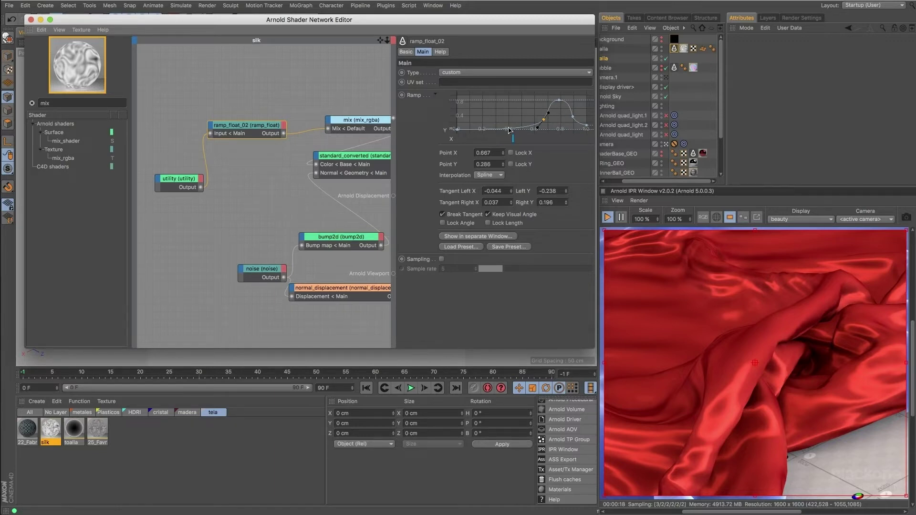
drag(186, 186, 183, 189)
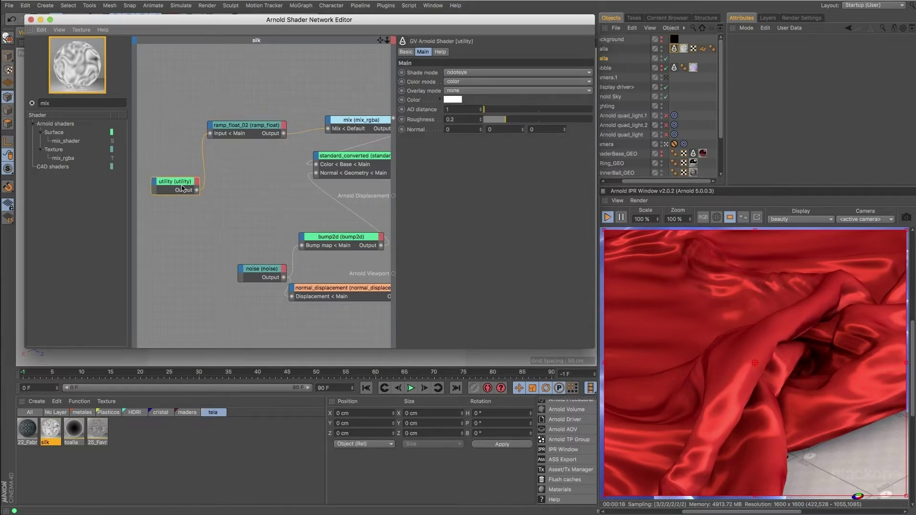
Step: Connect the ramp_float_02 node's output to Arnold Beauty to preview the ramp on the cloth
click(281, 125)
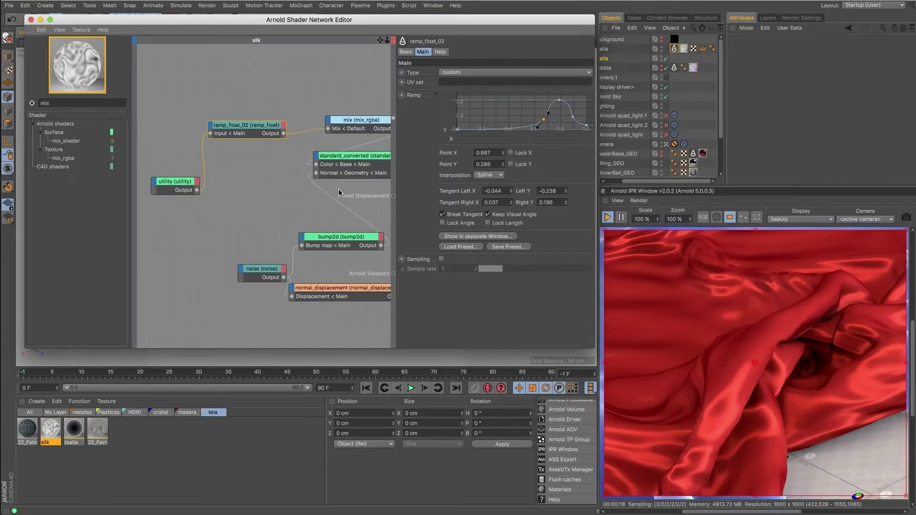
drag(315, 142, 394, 118)
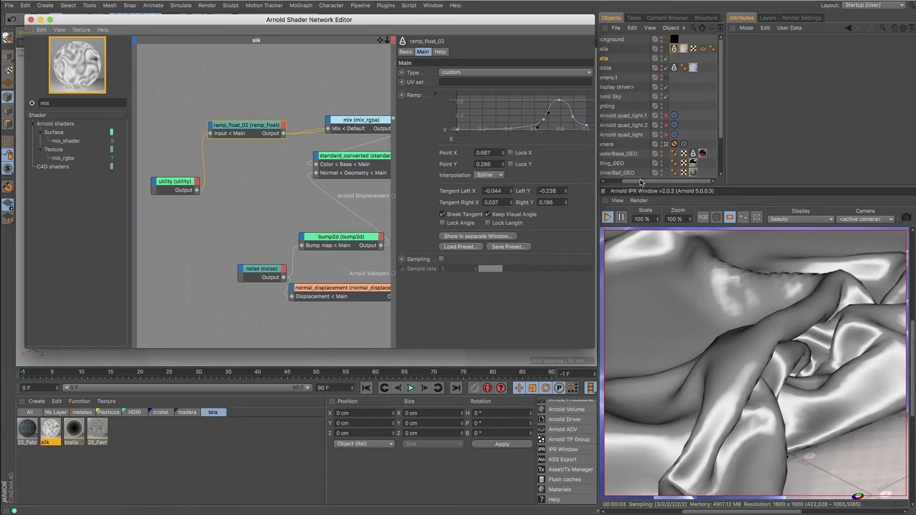
Step: Make the toalla polygon object a child of the toalla generator in the object hierarchy
drag(638, 181, 593, 184)
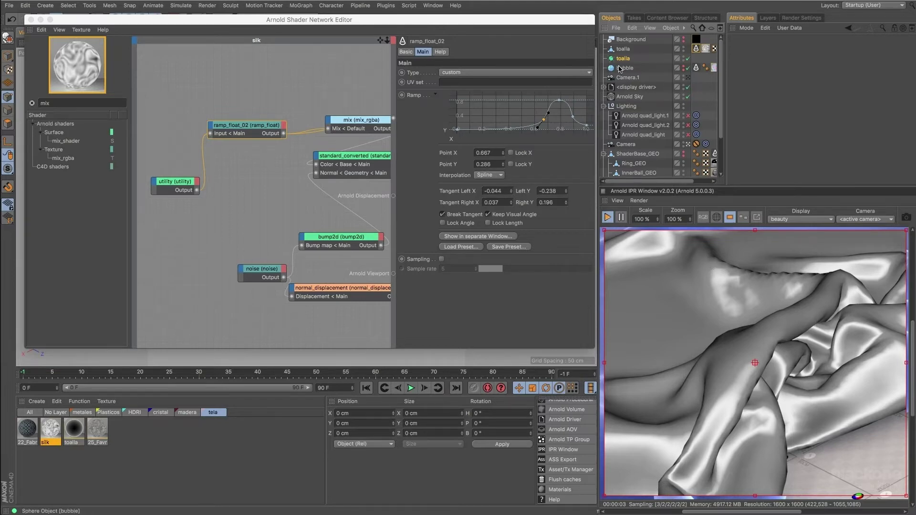
drag(629, 49, 627, 58)
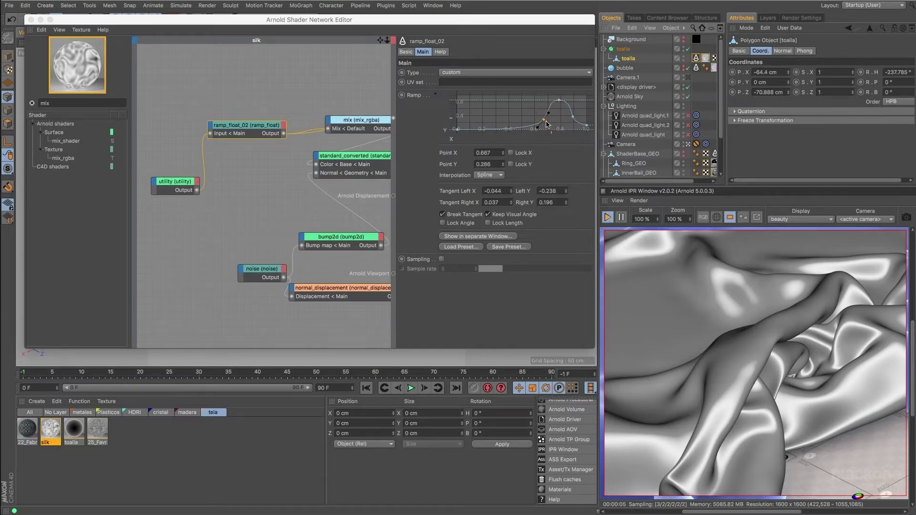
Step: Examine the peak point of the ramp_float_02 curve and the editing options available for the ramp
mouse_move(560, 101)
mouse_down()
mouse_move(560, 112)
mouse_move(561, 100)
mouse_up()
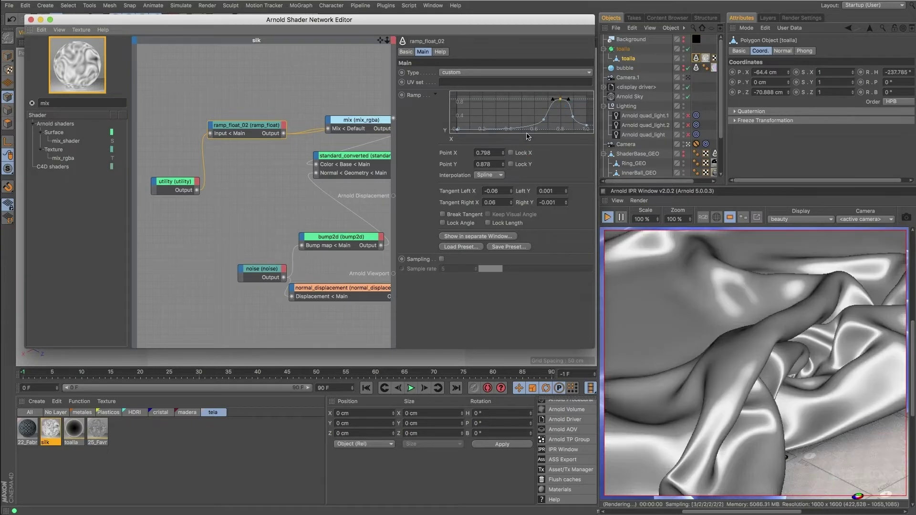
right_click(502, 113)
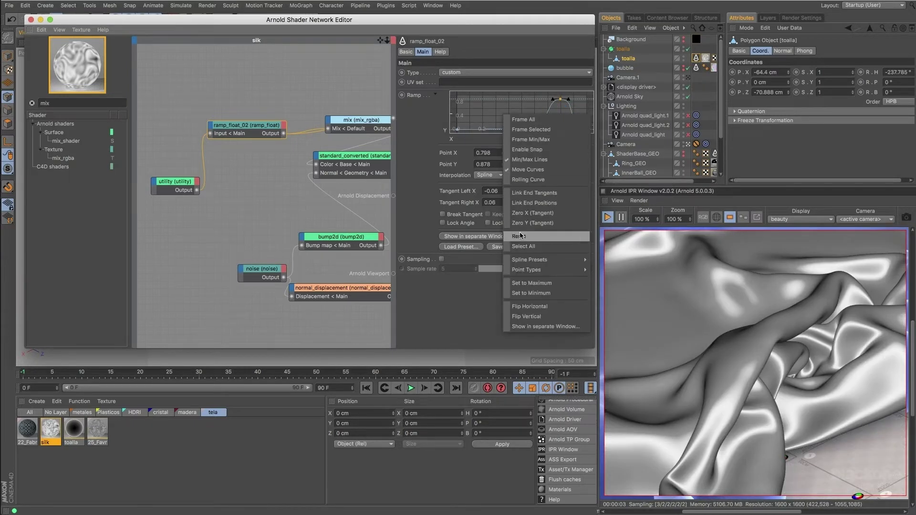
click(447, 130)
right_click(477, 118)
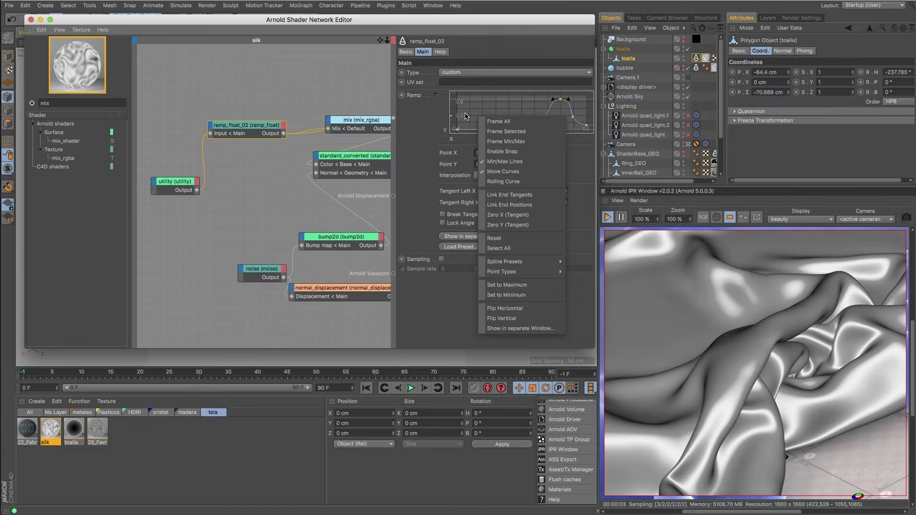
Step: Search the shader list for "ramp" and add a ramp_float node below ramp_float_02 in the silk network
click(82, 104)
drag(82, 104, 2, 103)
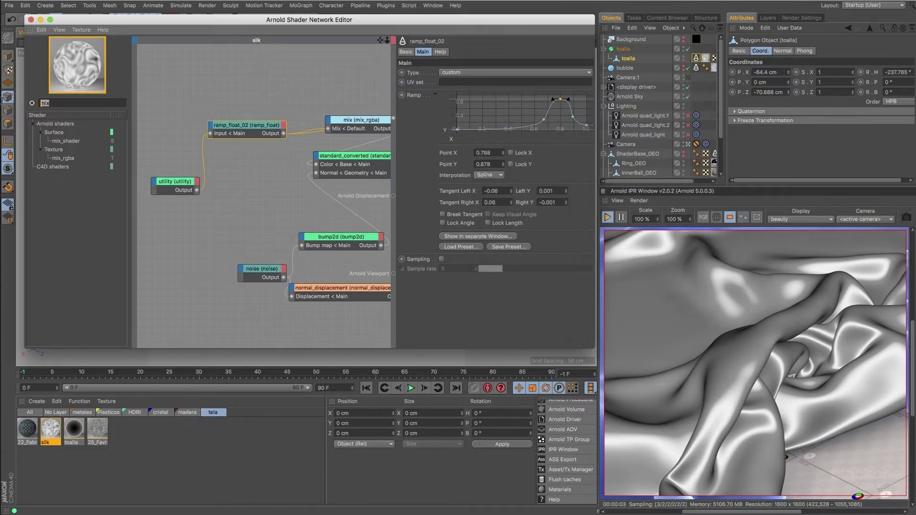
text(ram)
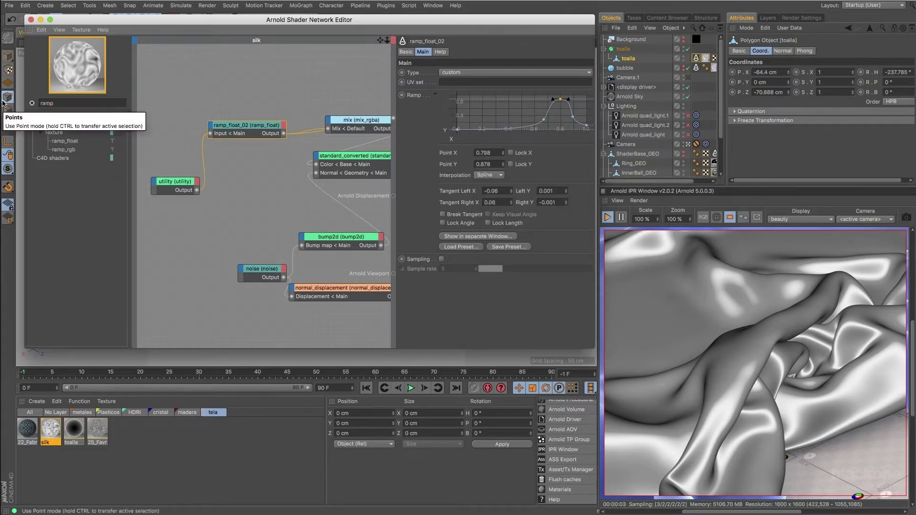
text(p)
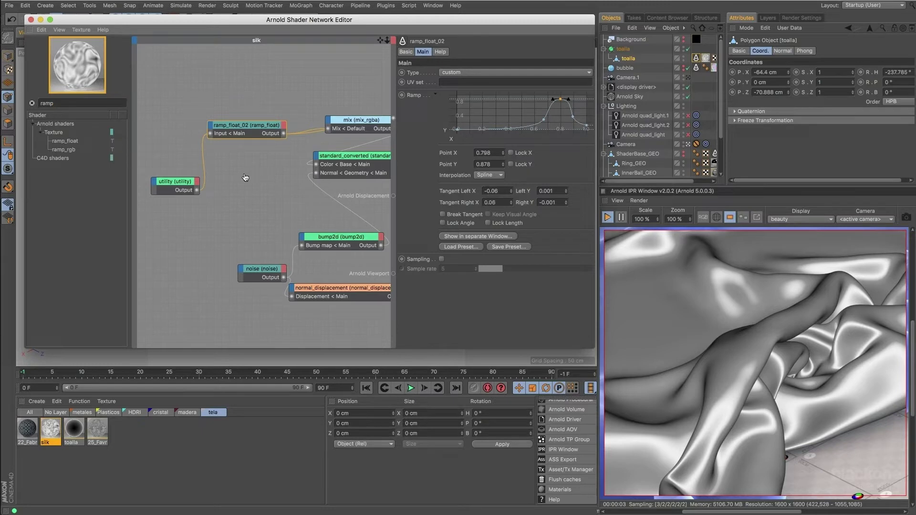
drag(245, 177, 252, 159)
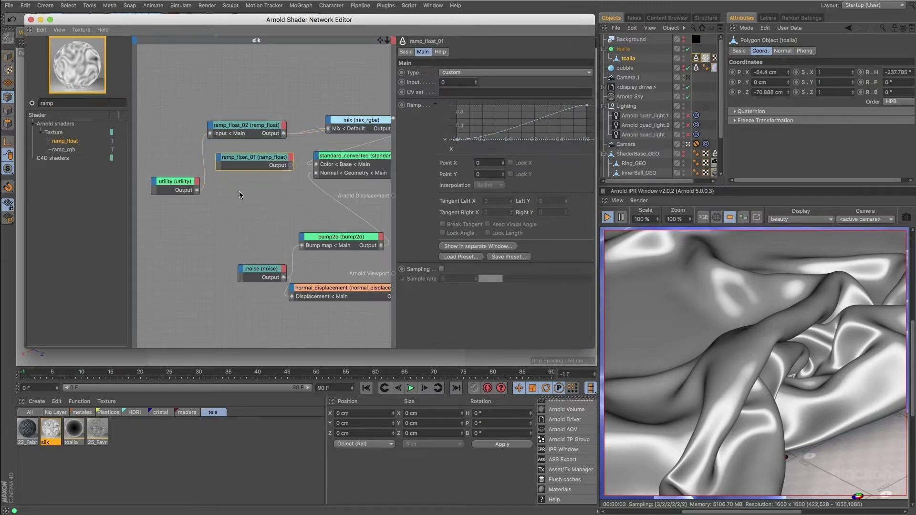
Step: Connect the utility output to ramp_float_01's input, and ramp_float_01's output to Arnold Beauty
drag(197, 191, 218, 160)
click(285, 163)
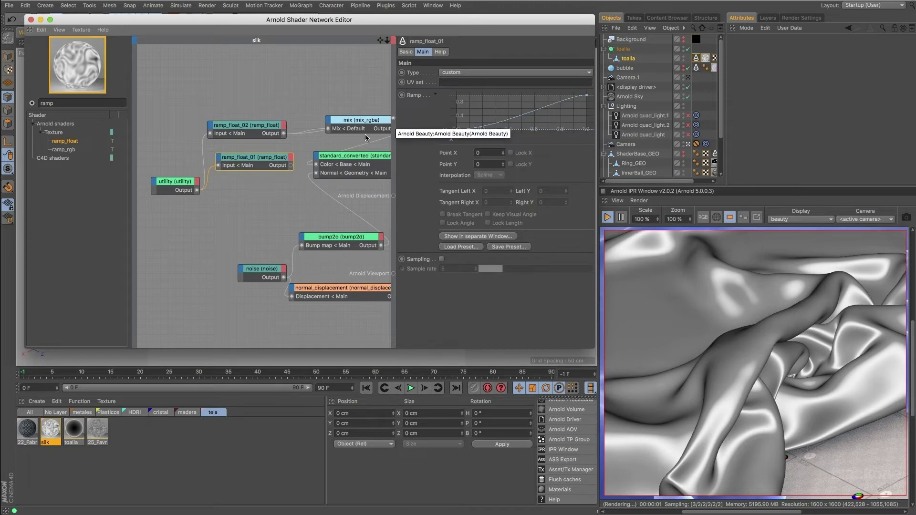
drag(365, 139, 394, 118)
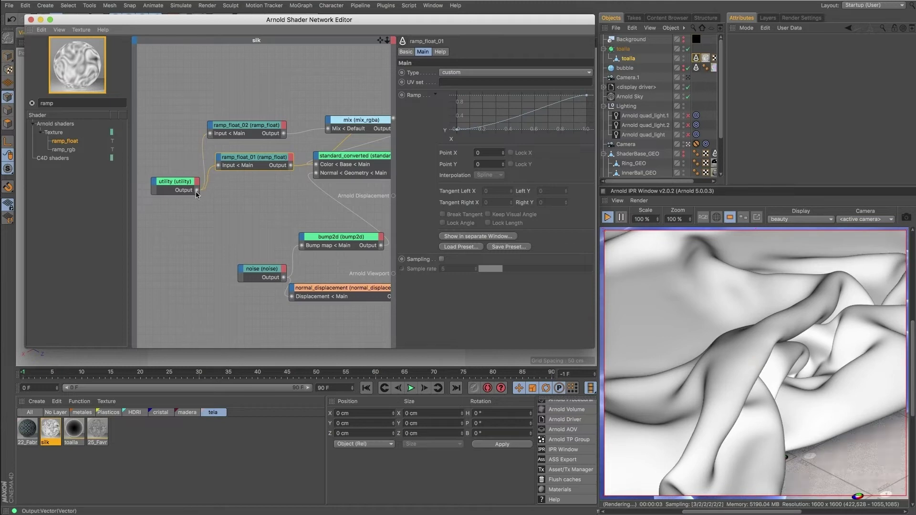
Step: Preview the utility node directly by connecting its output to Arnold Beauty, and undo the last connection changes
drag(196, 190, 234, 179)
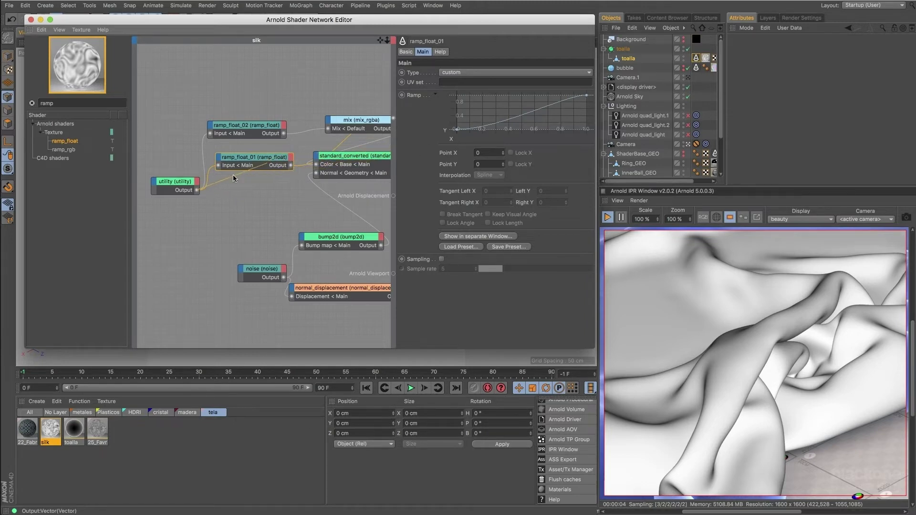
drag(325, 138, 393, 118)
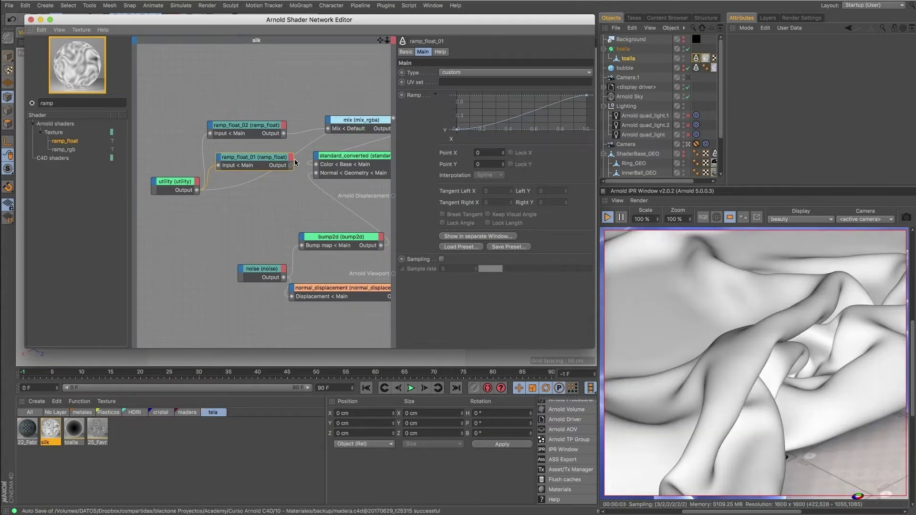
key(super+z)
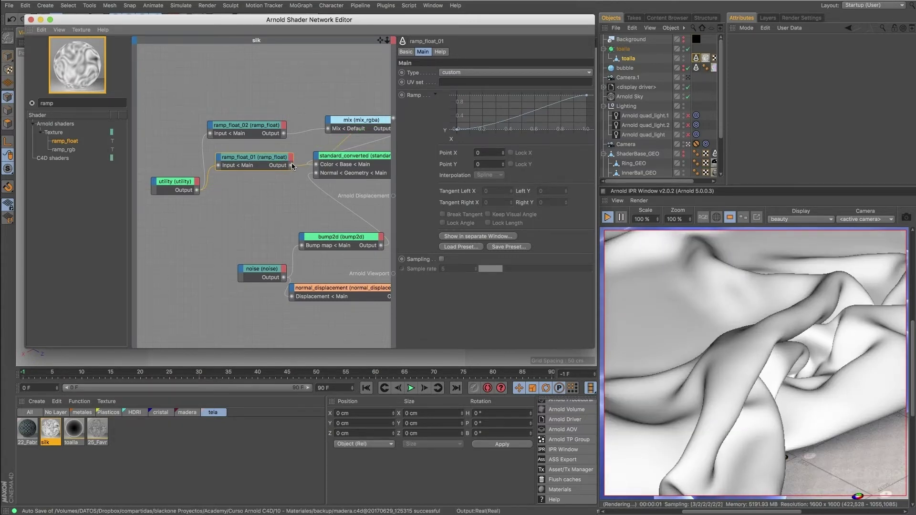
key(super+z)
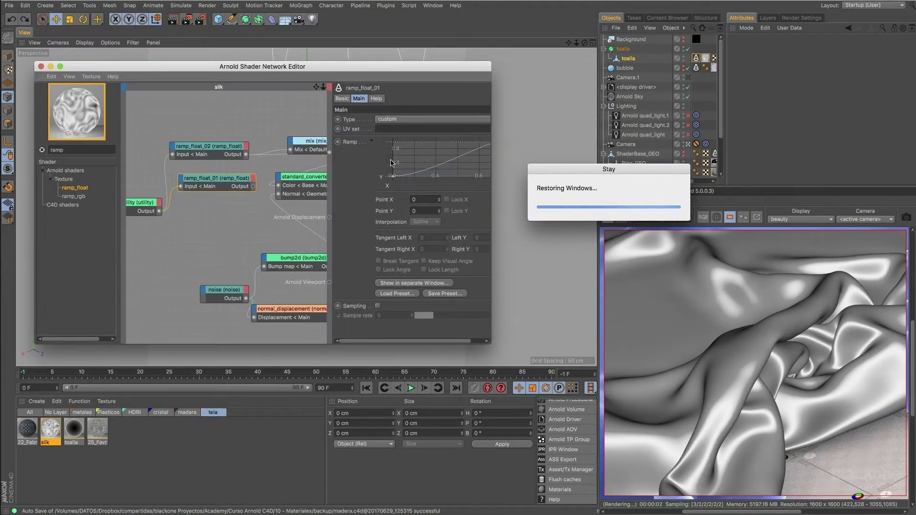
Step: Enlarge the shader network editor and reconnect the ramp_float_01 output to Arnold Beauty
drag(413, 66, 423, 61)
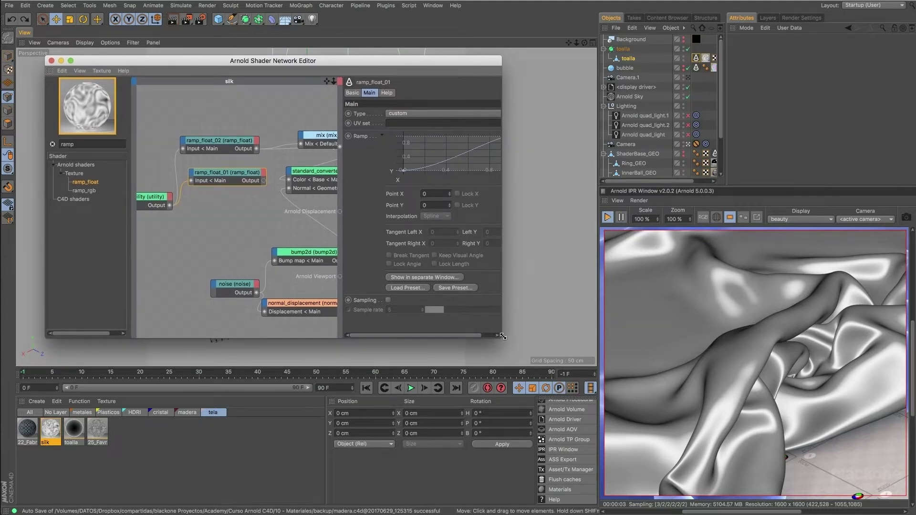
drag(503, 336, 604, 356)
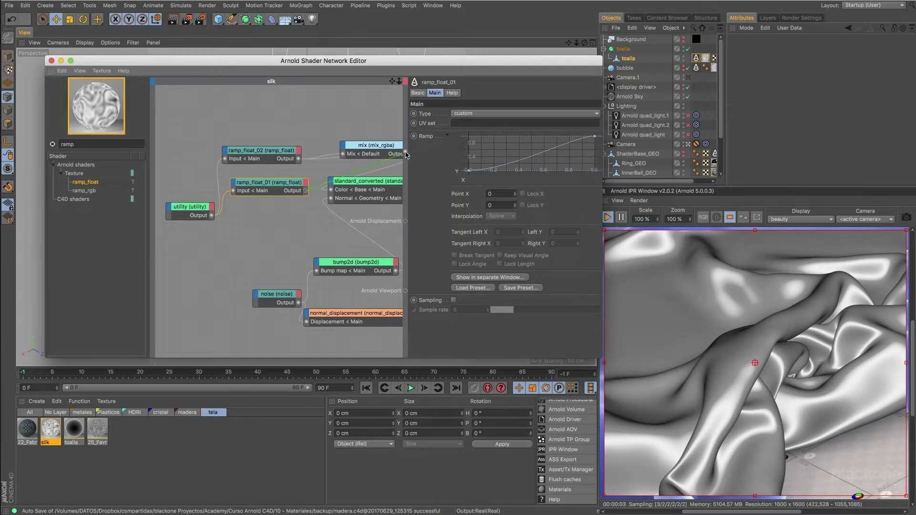
drag(406, 153, 405, 152)
drag(373, 58, 348, 49)
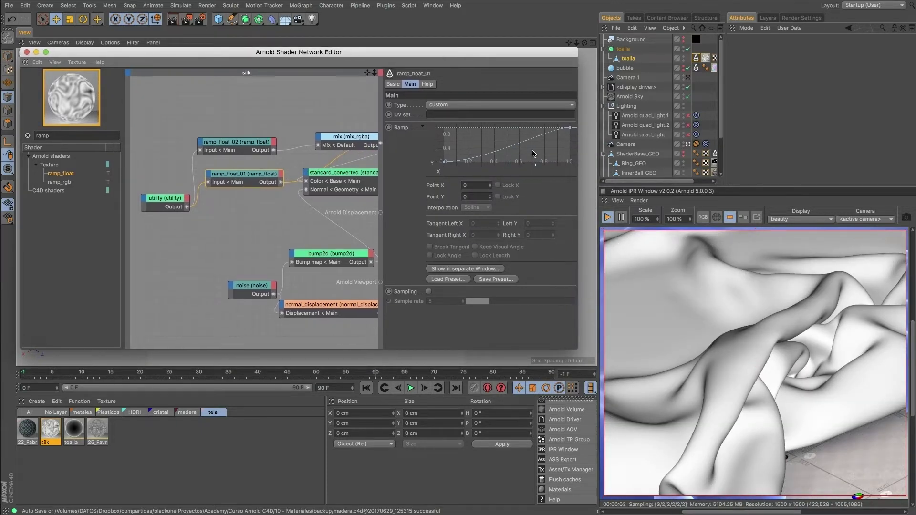
Step: On the ramp_float_01 curve, add a peak point at about X 0.799, Y 0.847 and lower the end point to about Y 0.222
drag(538, 137, 528, 140)
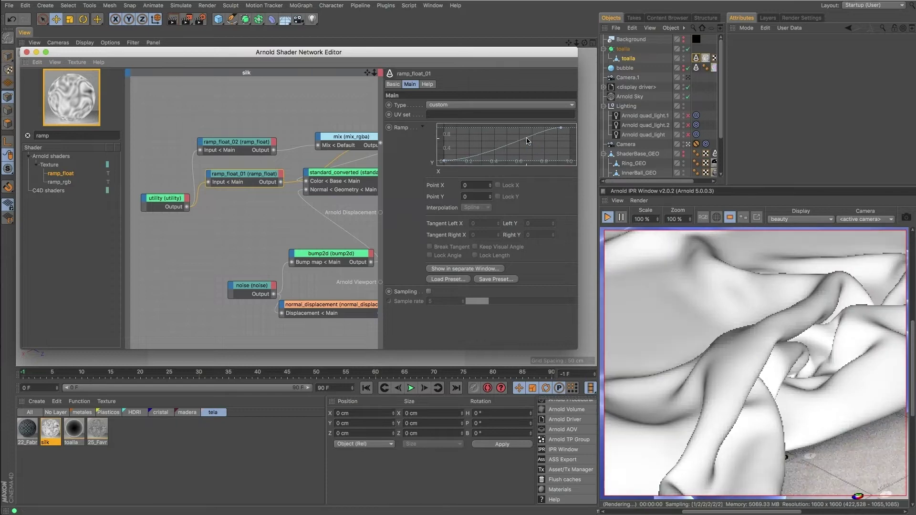
key(super+z)
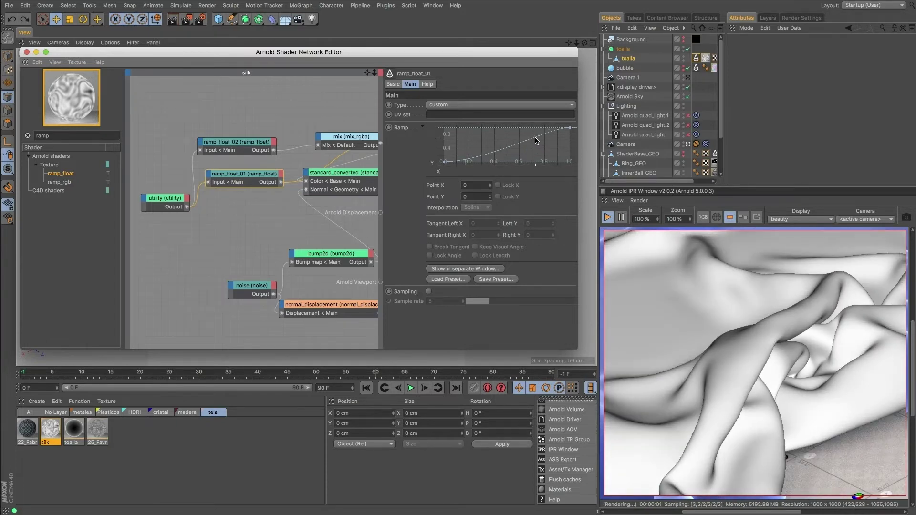
ctrl+click(536, 138)
drag(571, 129, 579, 157)
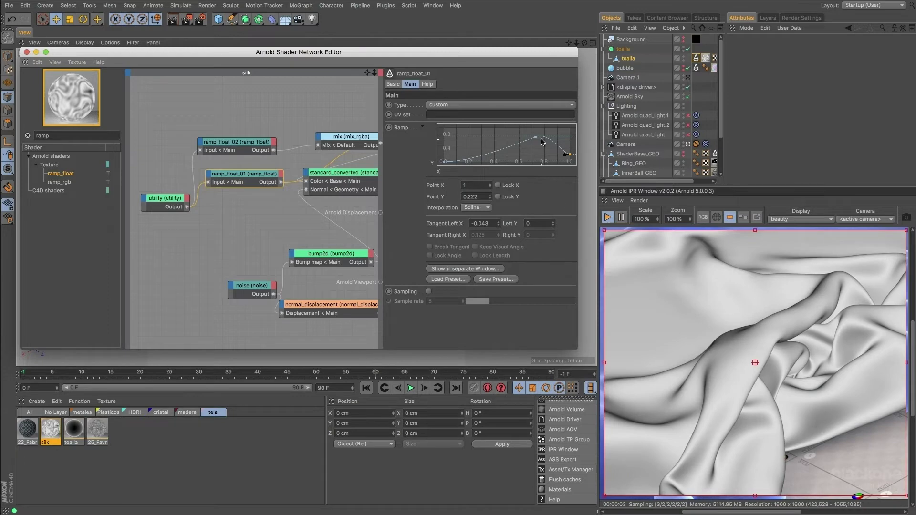
mouse_move(537, 139)
mouse_down()
mouse_move(562, 141)
mouse_move(545, 134)
mouse_up()
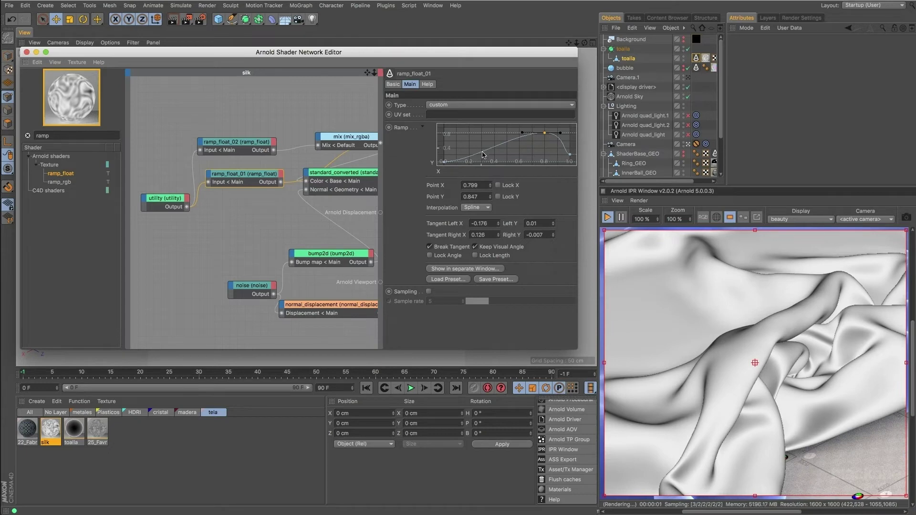
Step: Add a point to the rising part of the ramp_float_01 curve and place it at about X 0.591, Y 0.213
ctrl+click(497, 151)
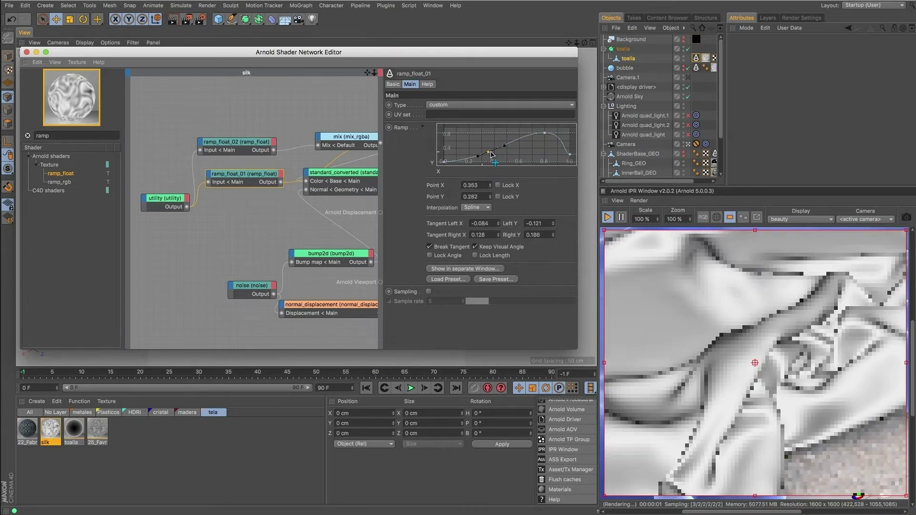
drag(497, 152, 513, 155)
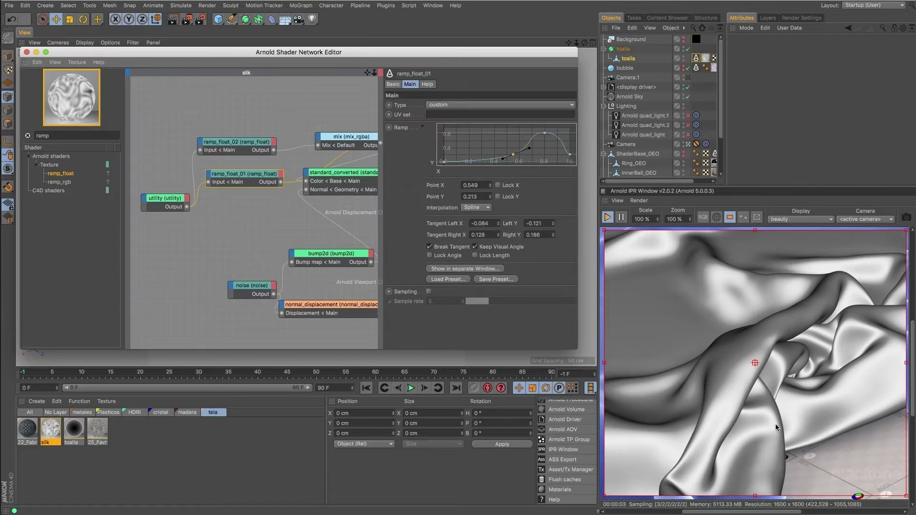
drag(514, 155, 519, 154)
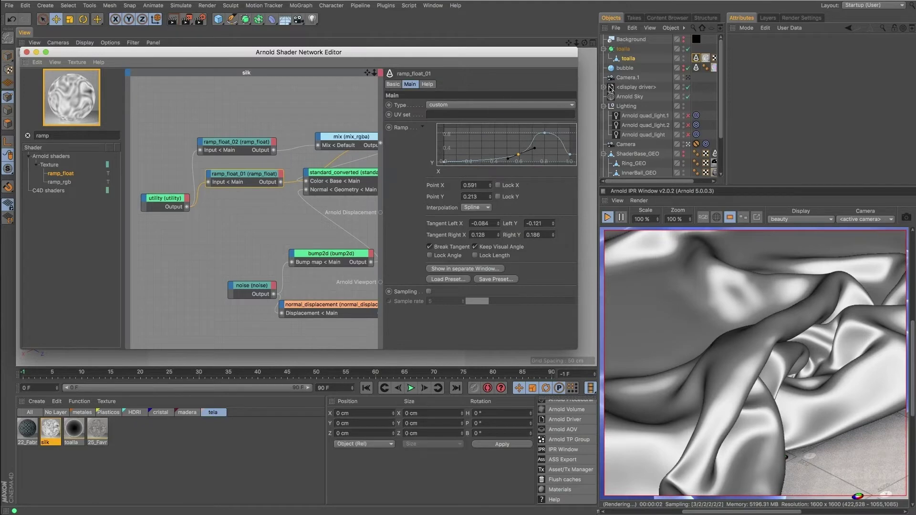
Step: Show the ramp_float_01 curve in a separate spline window, enlarged and placed beside the IPR render
right_click(483, 145)
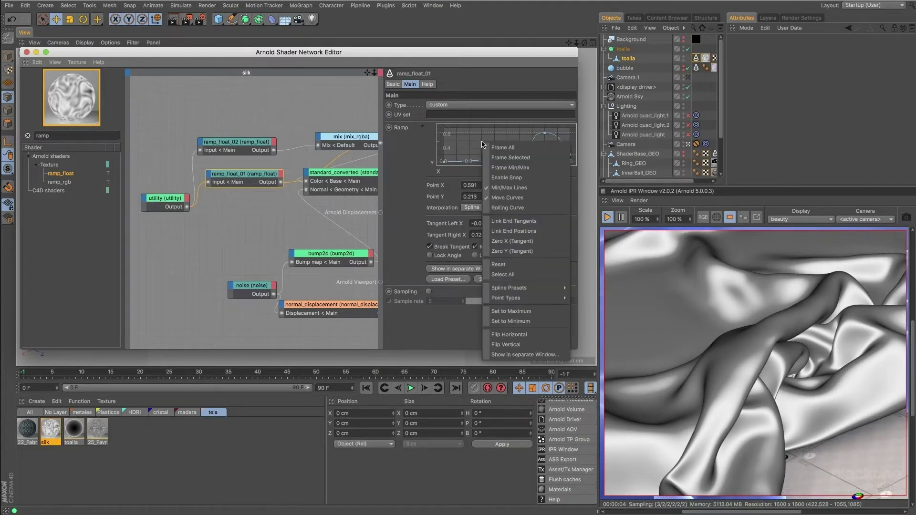
click(534, 360)
drag(513, 340, 376, 45)
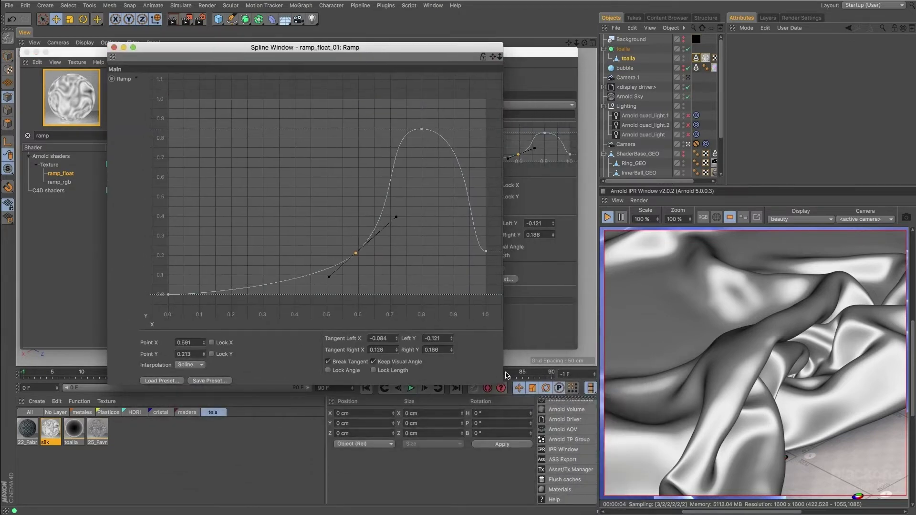
drag(503, 384, 724, 497)
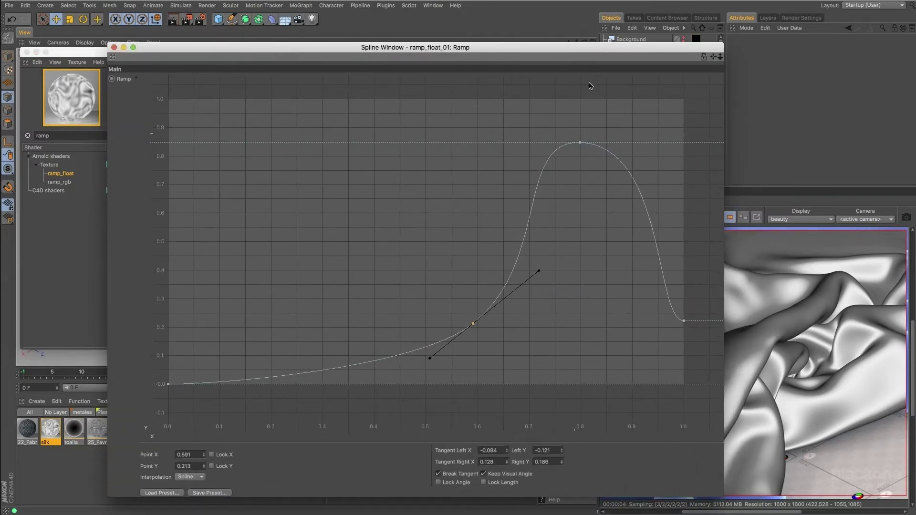
drag(621, 49, 495, 24)
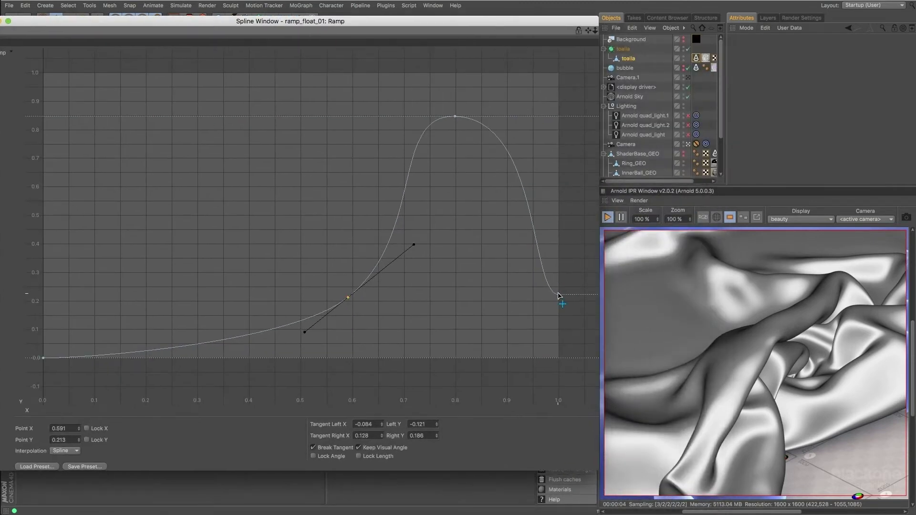
Step: Lower the curve's end point to about Y 0.16, move the peak to about X 0.758, Y 0.895, and close the spline window
drag(559, 294, 510, 310)
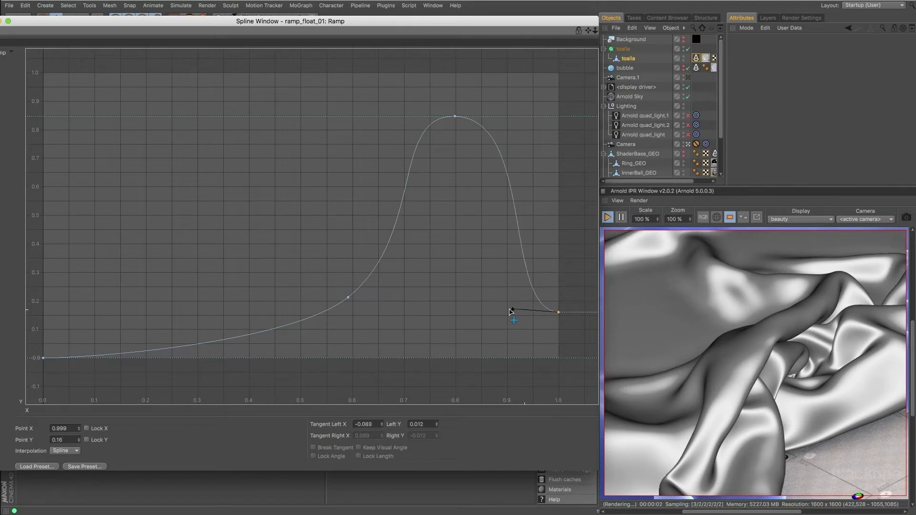
drag(455, 117, 434, 102)
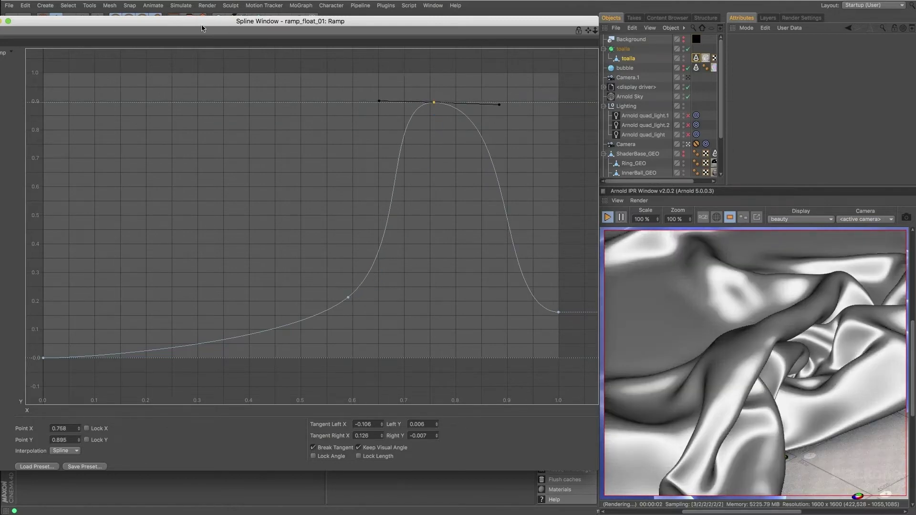
drag(210, 22, 403, 49)
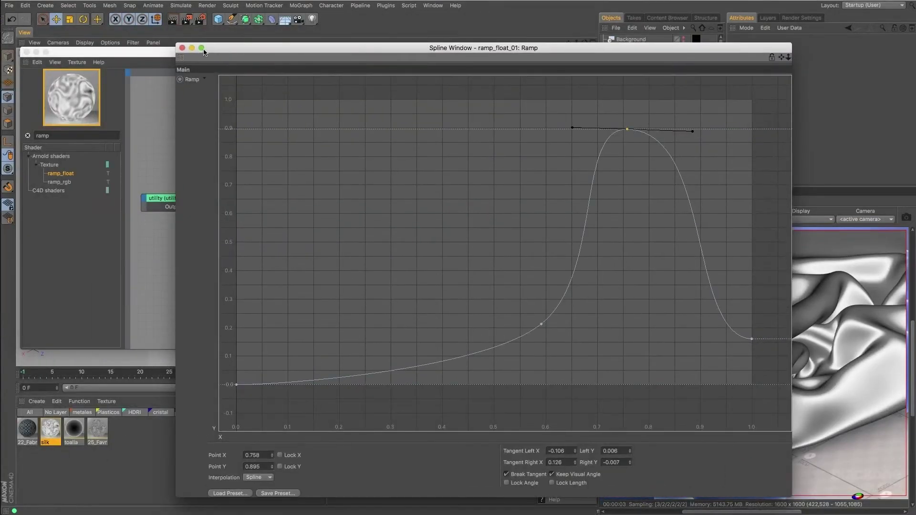
click(182, 48)
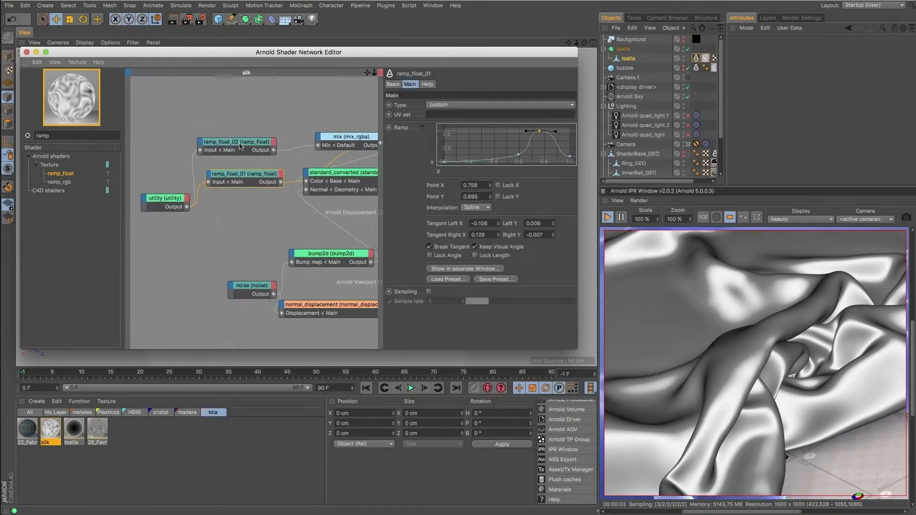
Step: Delete the ramp_float_01 node from the silk network, keeping ramp_float_02
drag(257, 175, 258, 181)
click(259, 142)
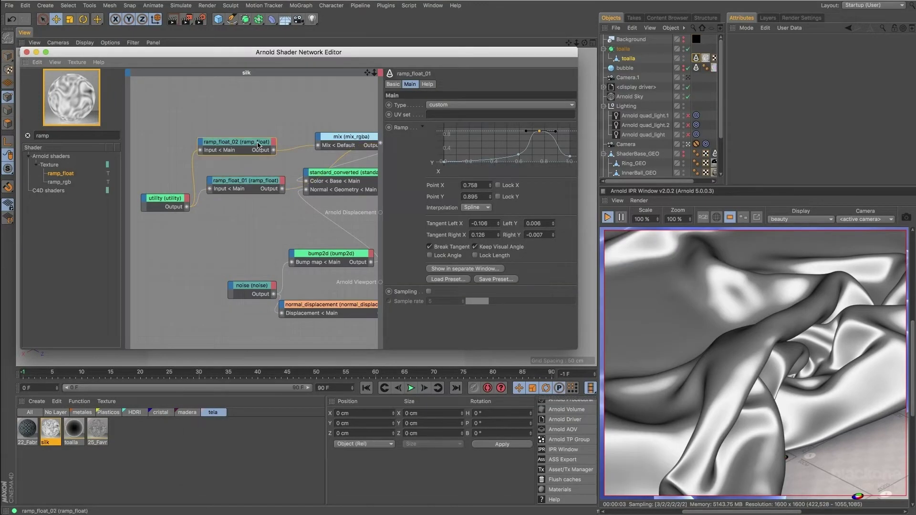
click(259, 183)
key(Delete)
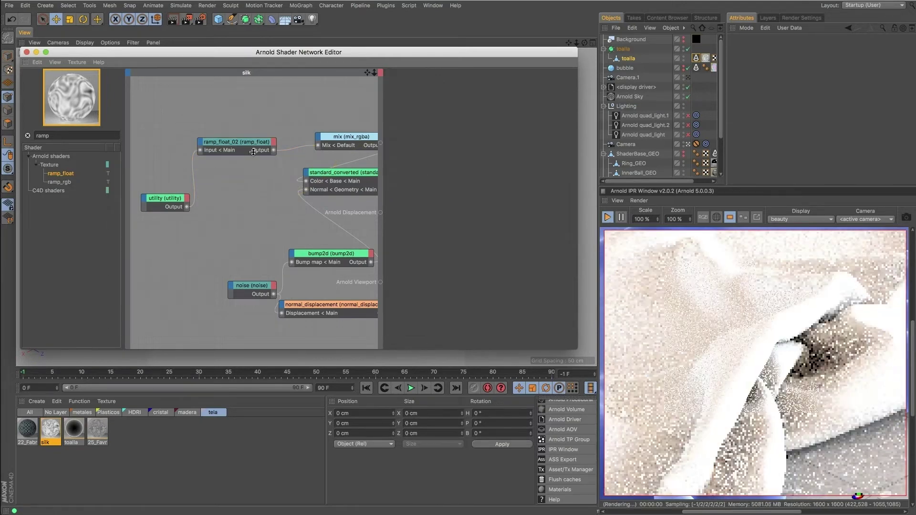
Step: Shift the utility node slightly and move the mix node above ramp_float_02 and standard_converted, clear of the Arnold Beauty port
click(258, 143)
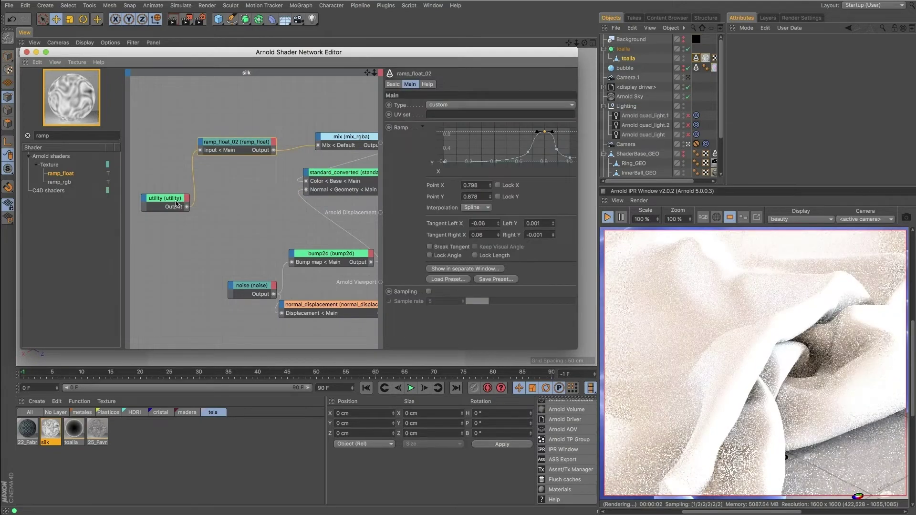
drag(165, 198, 162, 201)
drag(337, 139, 300, 112)
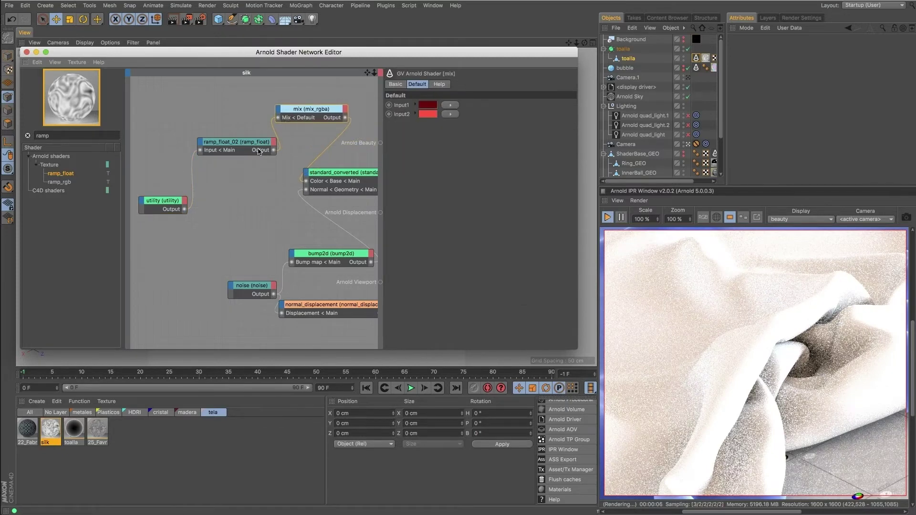
Step: Shift the ramp_float_02 node down and connect the mix node's output to Arnold Beauty to preview the colour mix alone
drag(258, 146, 243, 154)
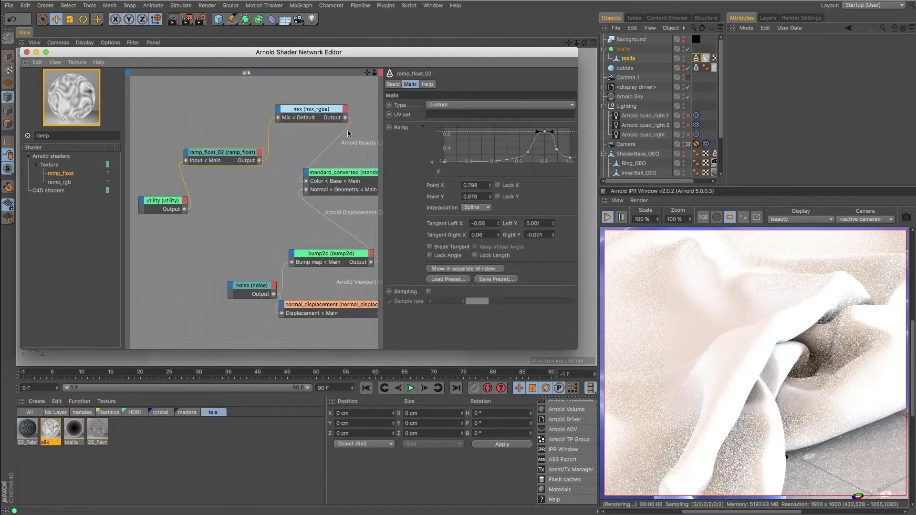
click(310, 120)
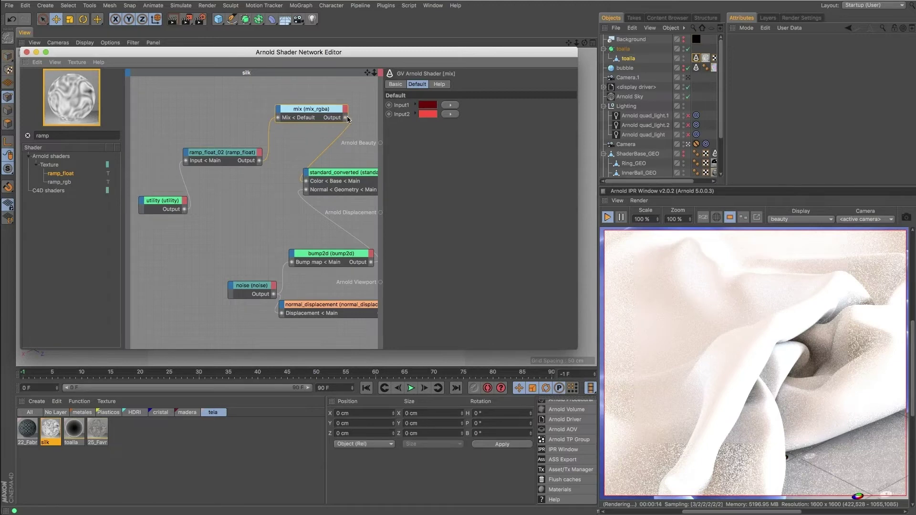
drag(346, 117, 380, 142)
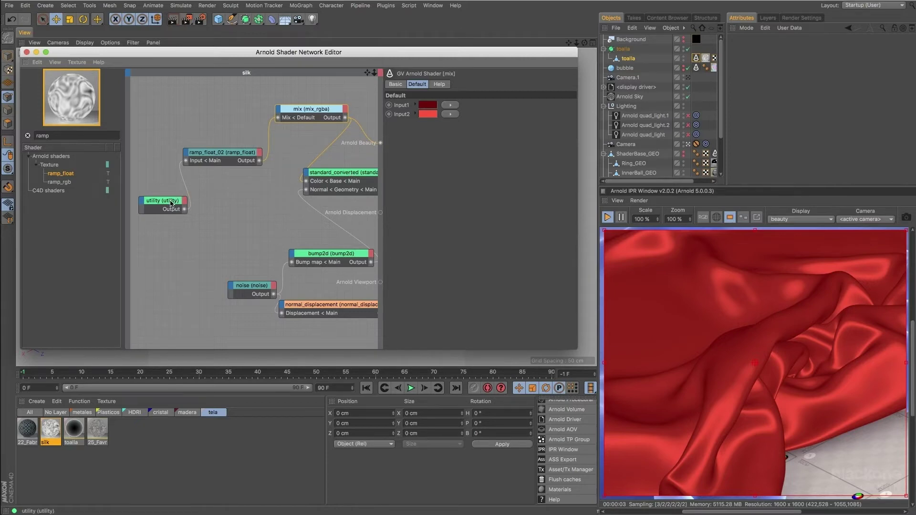
Step: Move standard_converted away from the Arnold Beauty port and connect its output to Arnold Beauty in place of the mix node
drag(172, 202, 169, 203)
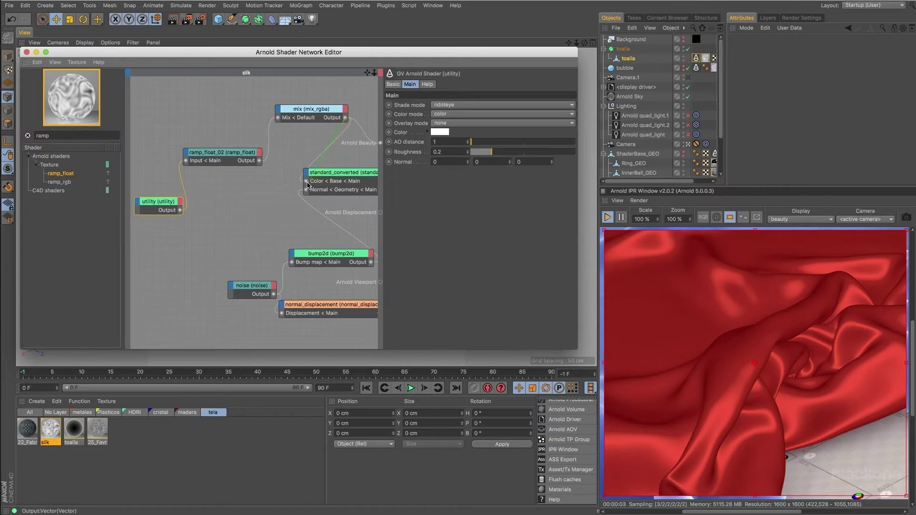
drag(341, 173, 283, 181)
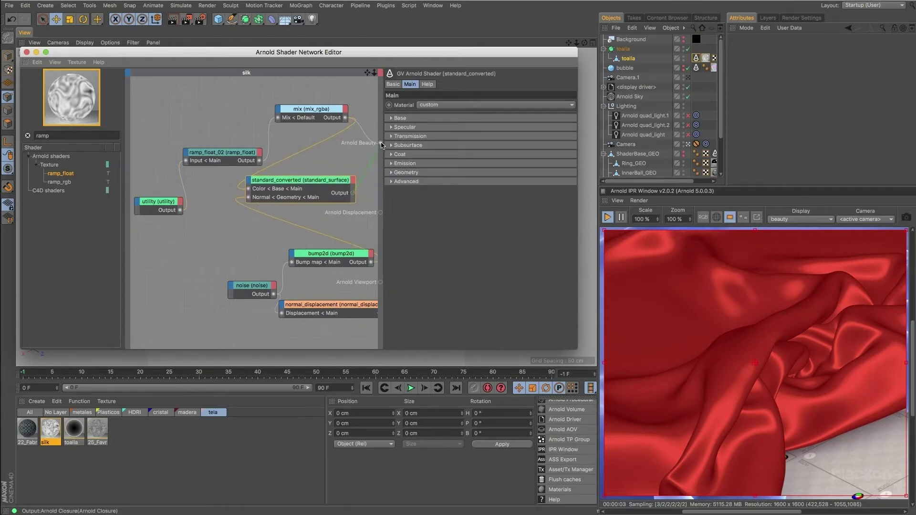
drag(382, 145, 380, 143)
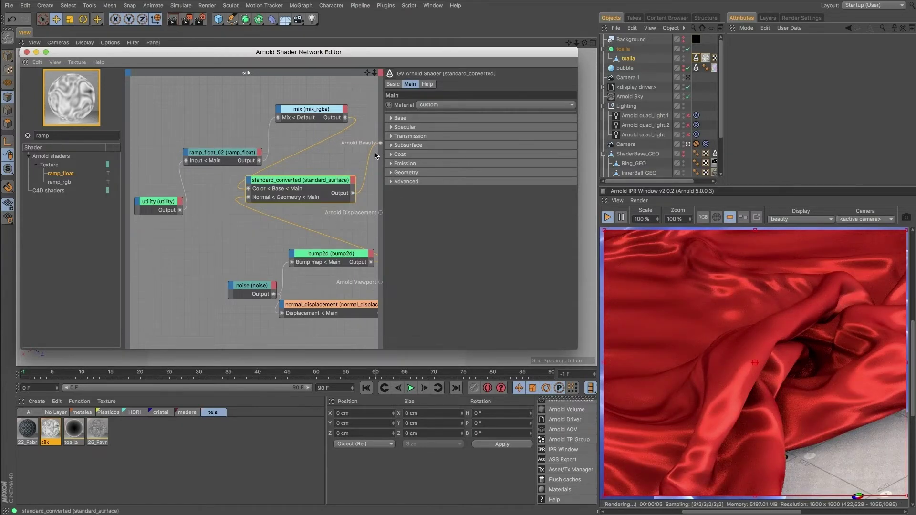
click(397, 85)
click(411, 84)
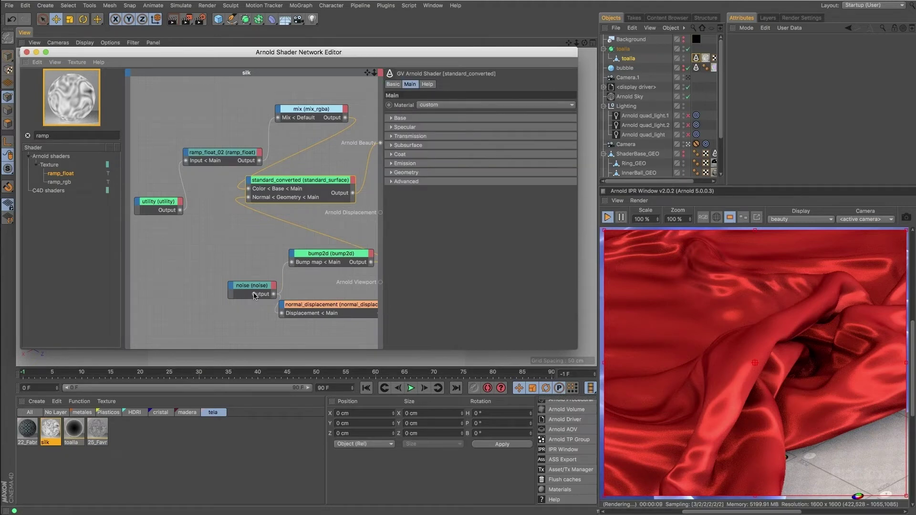
Step: Spread out the noise and bump2d nodes below standard_converted and delete the normal_displacement node
drag(253, 289, 218, 292)
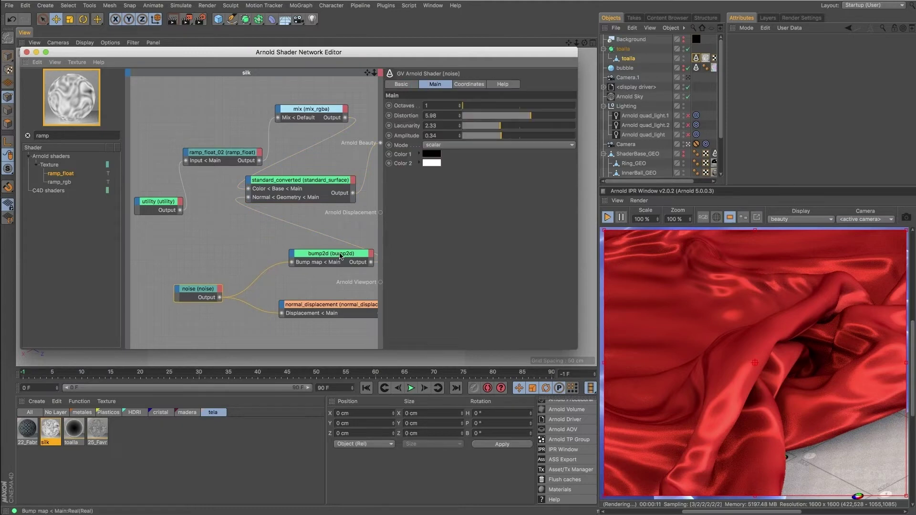
drag(342, 253, 286, 253)
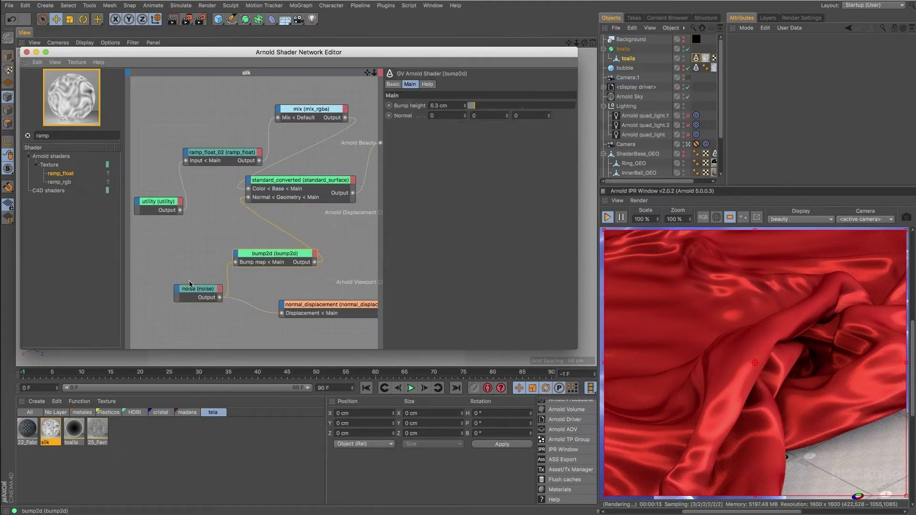
drag(192, 289, 176, 288)
drag(337, 308, 282, 313)
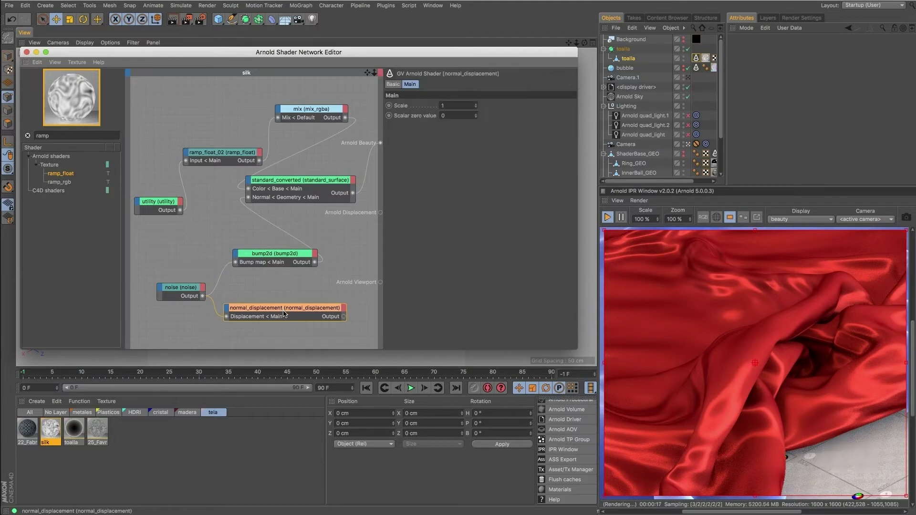
key(Delete)
drag(285, 255, 283, 258)
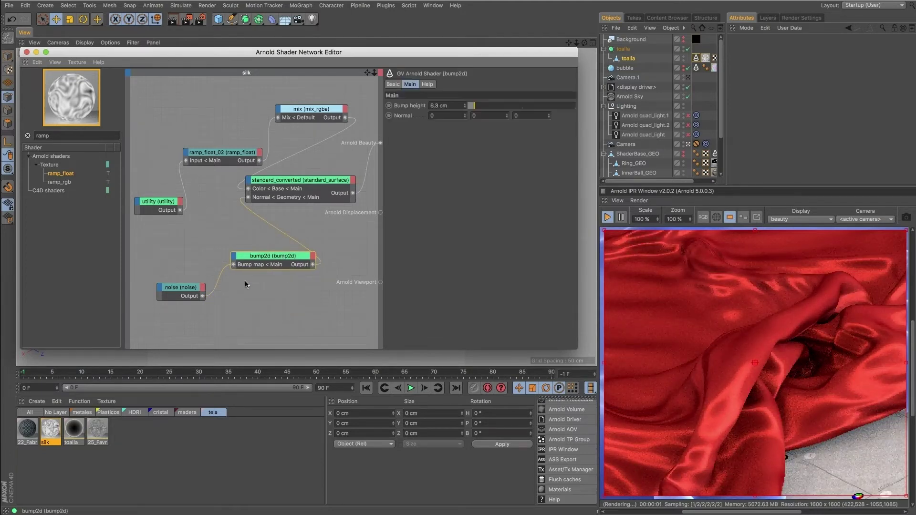
Step: Connect the noise node's output to Arnold Beauty to preview its pattern, and check its Main and Coordinates settings
click(192, 291)
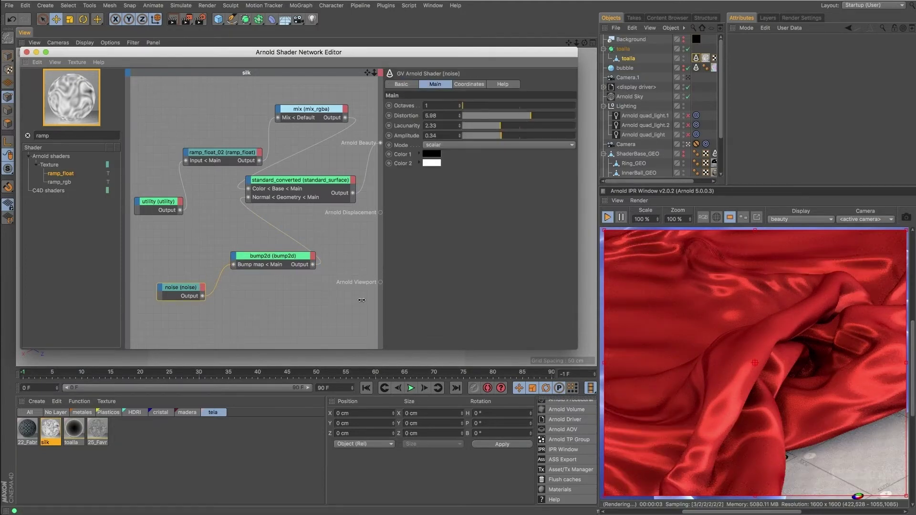
drag(203, 296, 381, 143)
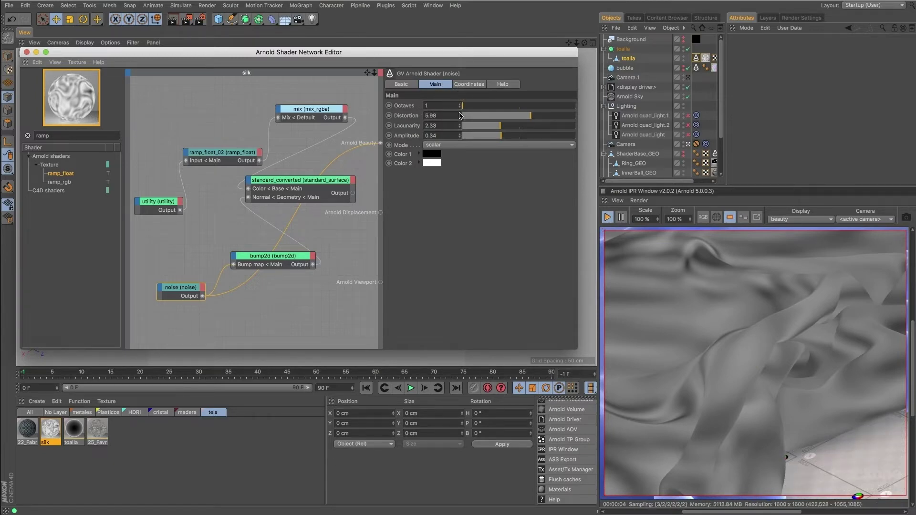
click(472, 85)
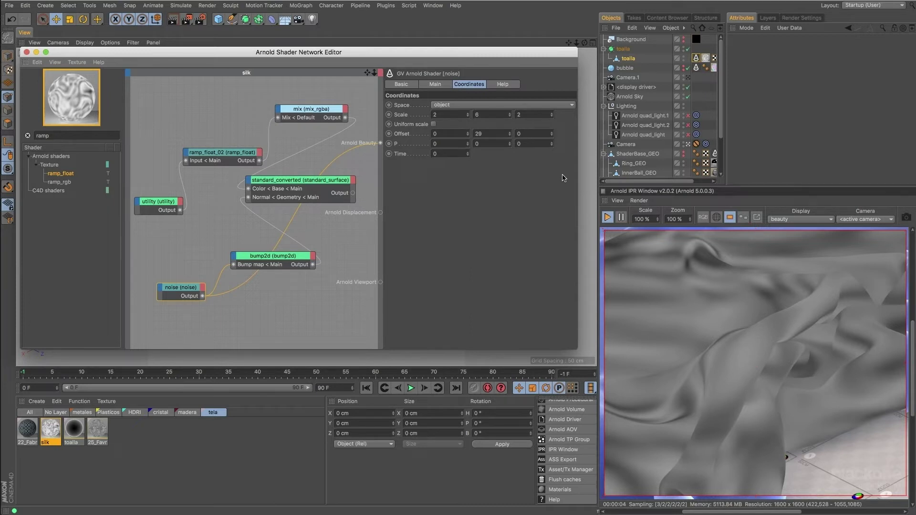
click(439, 84)
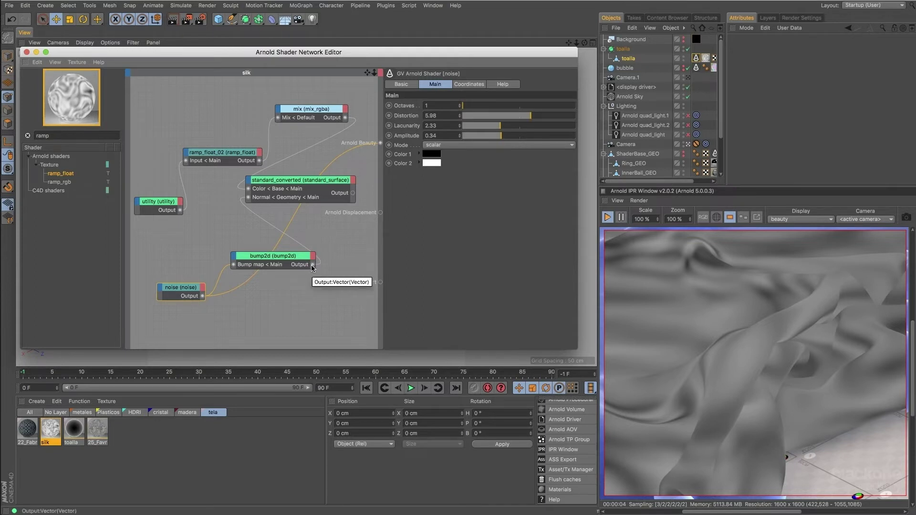
Step: Reconnect standard_converted's output to Arnold Beauty in place of the noise, and nudge the standard_converted node slightly
drag(313, 266, 335, 234)
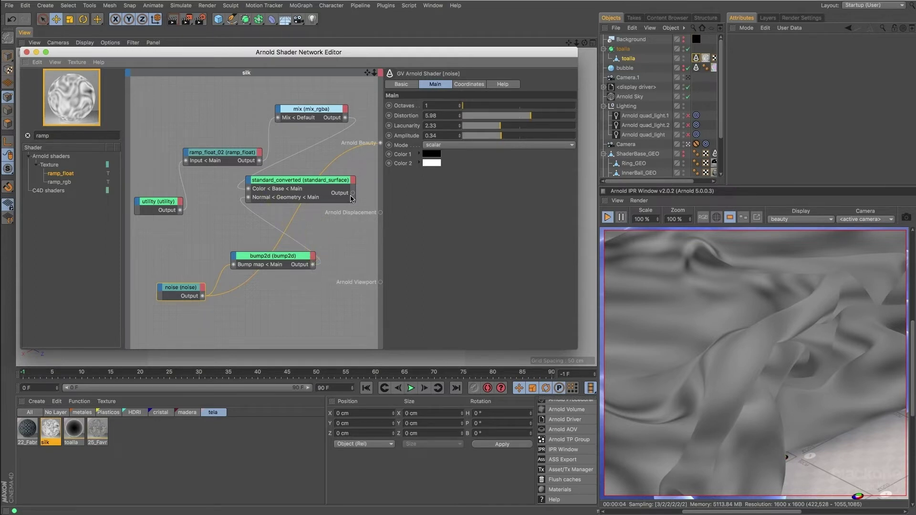
drag(380, 151, 381, 143)
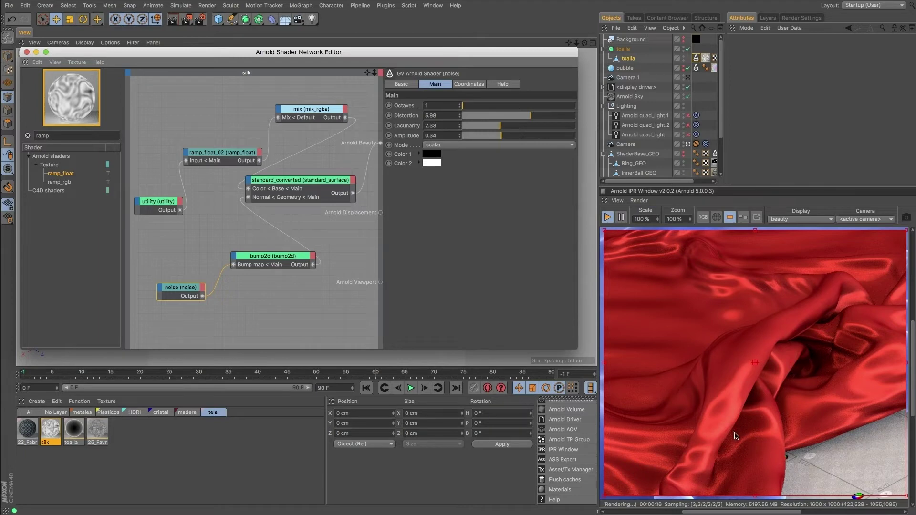
drag(317, 180, 323, 185)
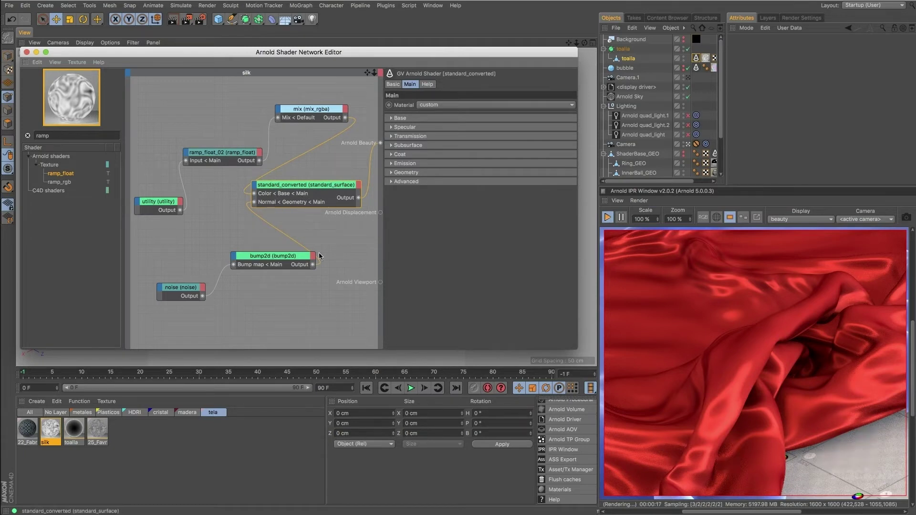
Step: Check the bump2d settings, and expand the Base and Specular sections of standard_converted to examine their values
click(283, 262)
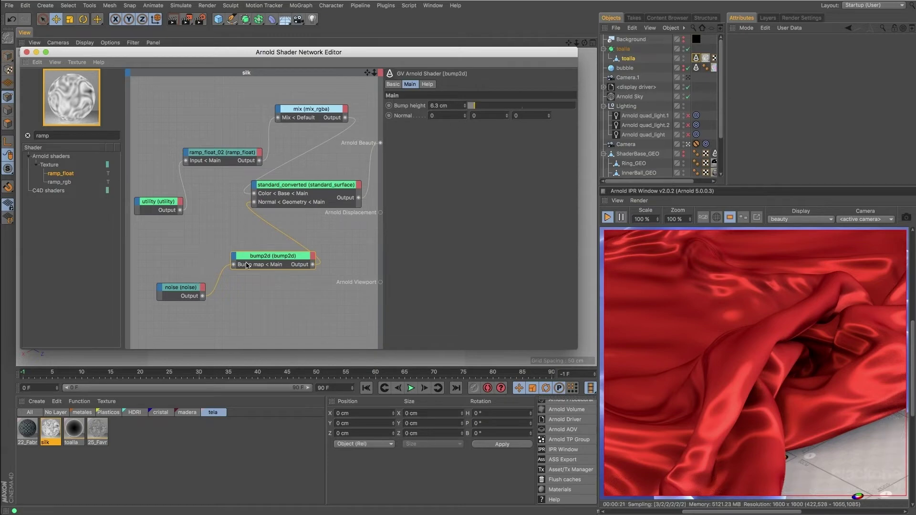
click(308, 185)
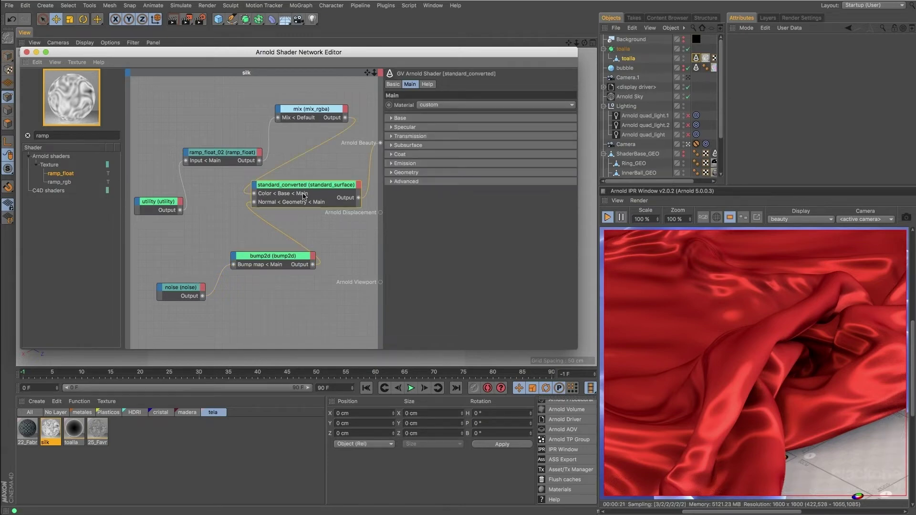
click(399, 119)
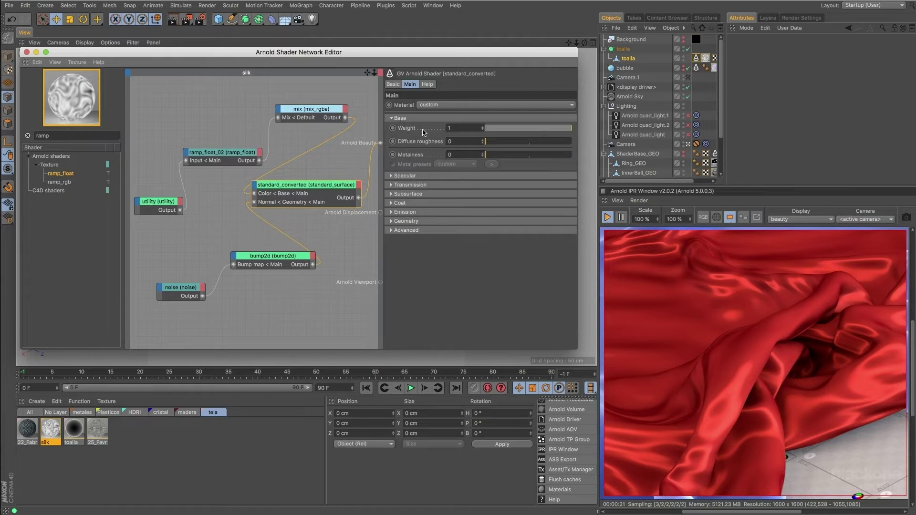
click(433, 177)
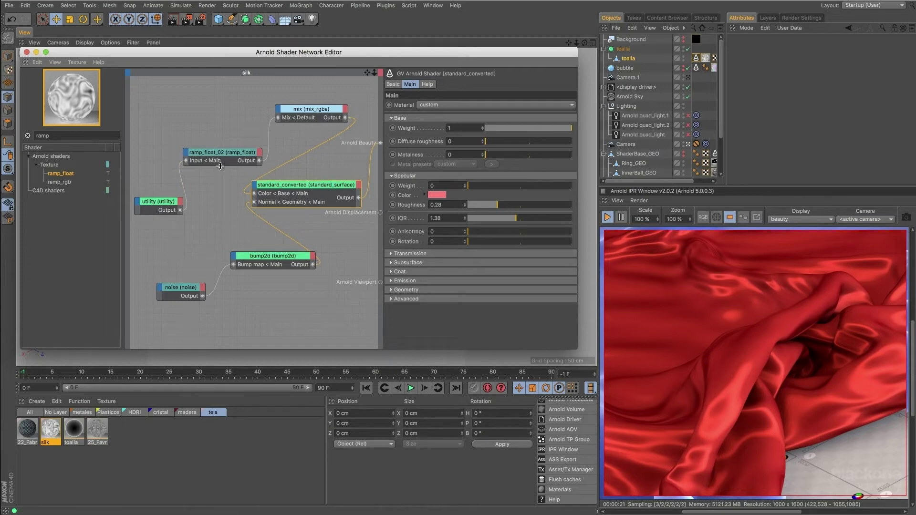
Step: Shift the utility and ramp_float_02 nodes slightly upward in the silk network
drag(176, 198, 176, 190)
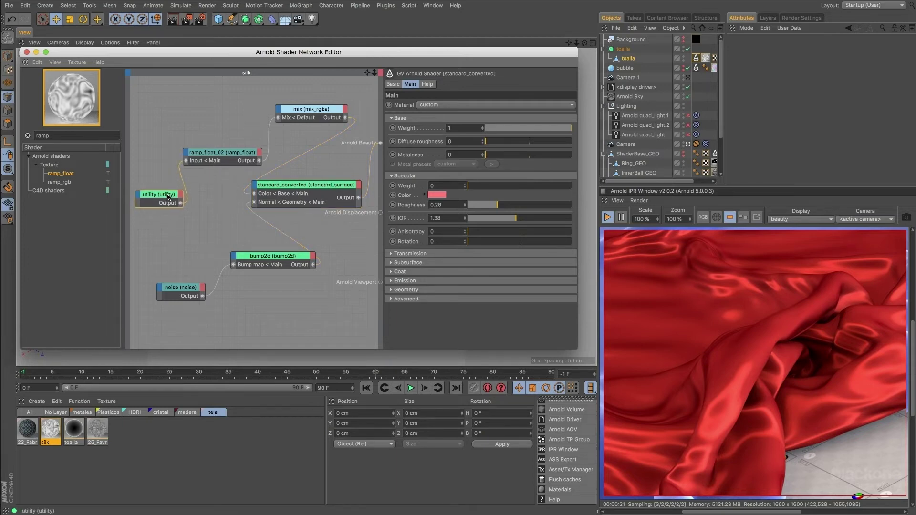
drag(215, 155, 200, 148)
Step: Briefly check the Transmission, Subsurface and Coat sections of standard_converted, leaving them collapsed
click(320, 186)
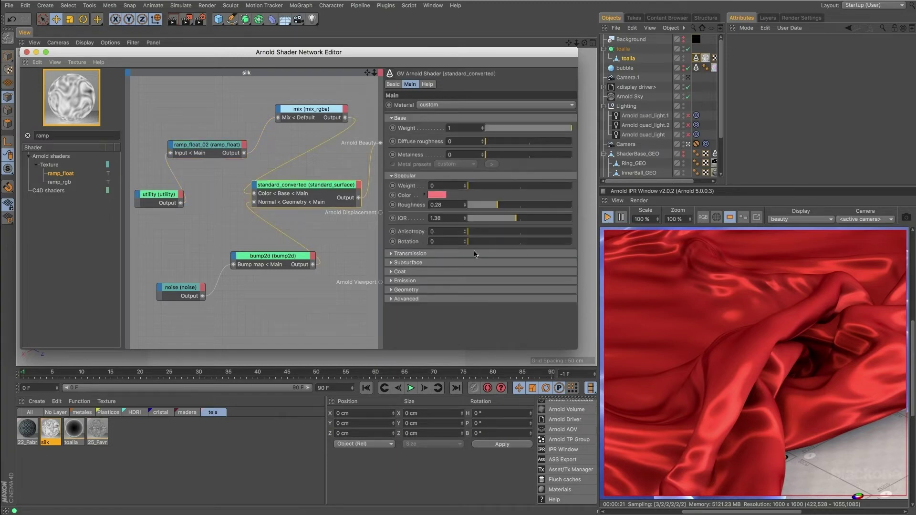
click(474, 252)
click(475, 254)
click(476, 262)
click(476, 264)
click(476, 272)
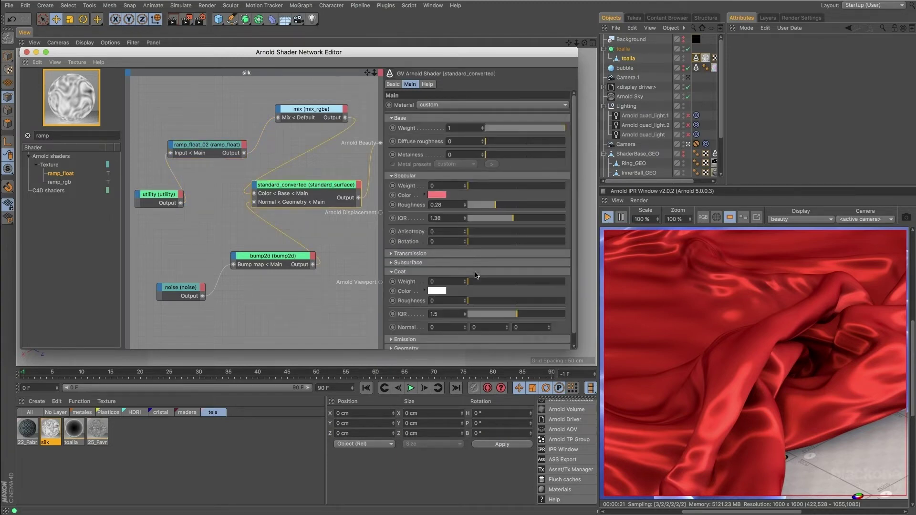
click(476, 272)
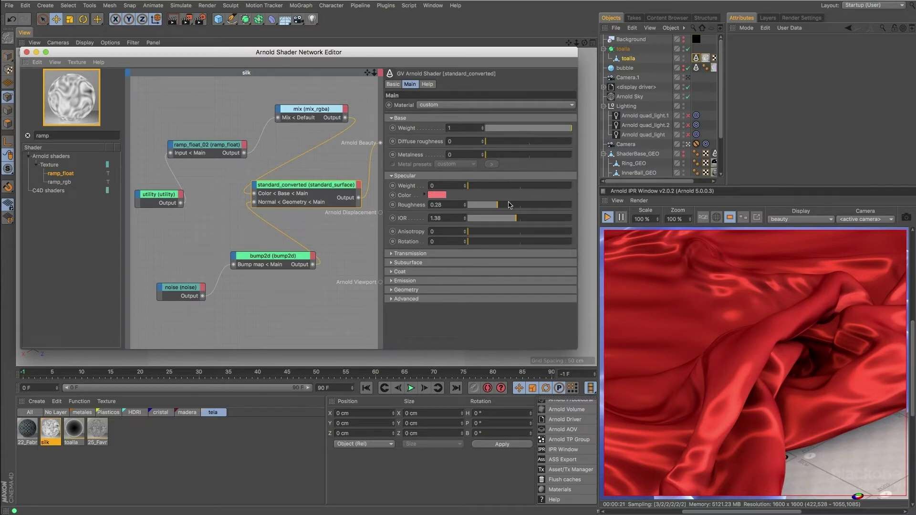
Step: Try a specular IOR of 2.35, undo it, and test metalness at 0.3 and 0.2 before returning it to 0
drag(520, 216, 551, 222)
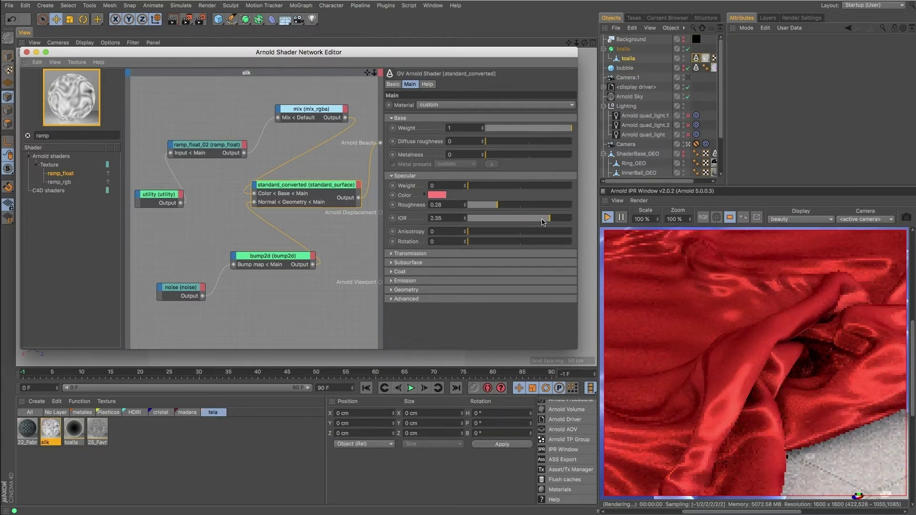
key(super+z)
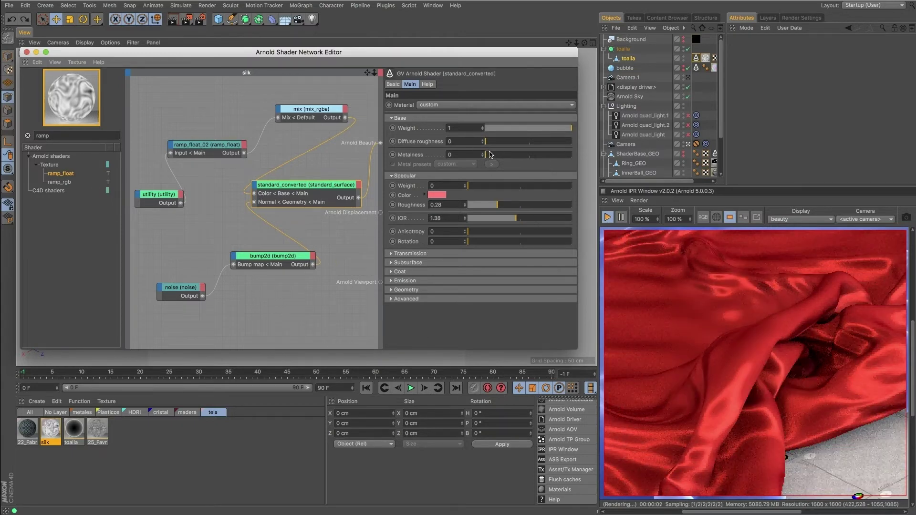
drag(492, 157, 512, 161)
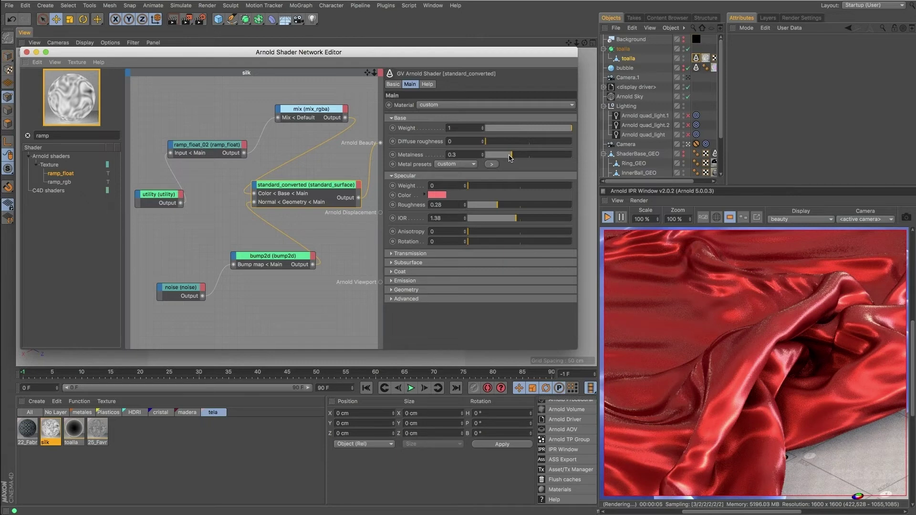
drag(511, 155, 507, 156)
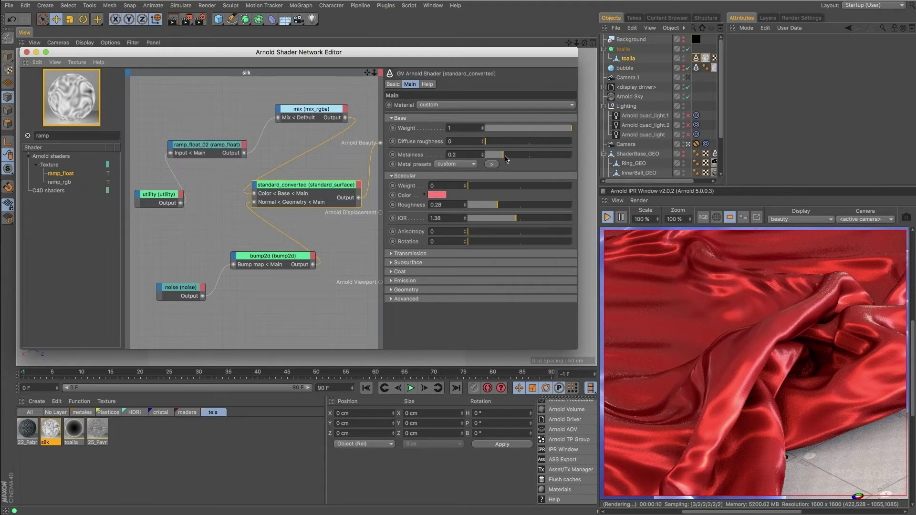
drag(506, 159, 481, 160)
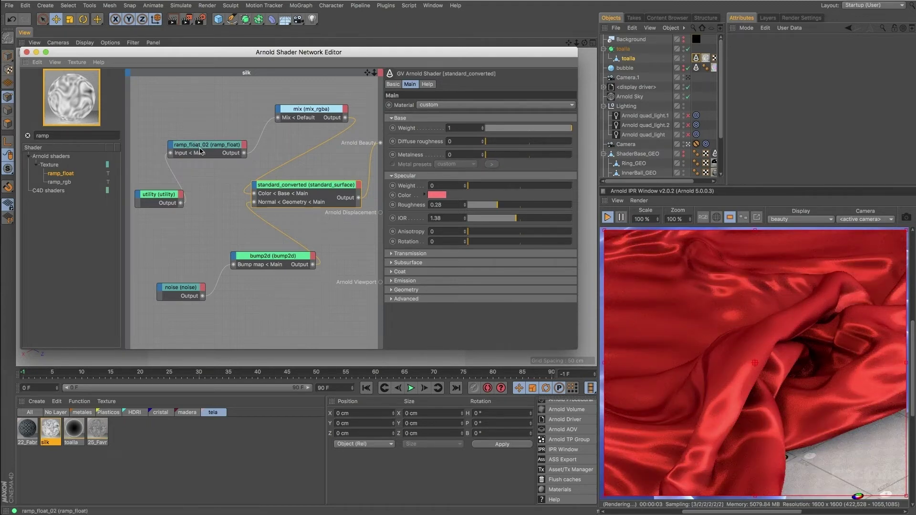
Step: Move the ramp_float_02 node up beside the mix node and shift the utility node slightly beneath it
drag(204, 154, 211, 152)
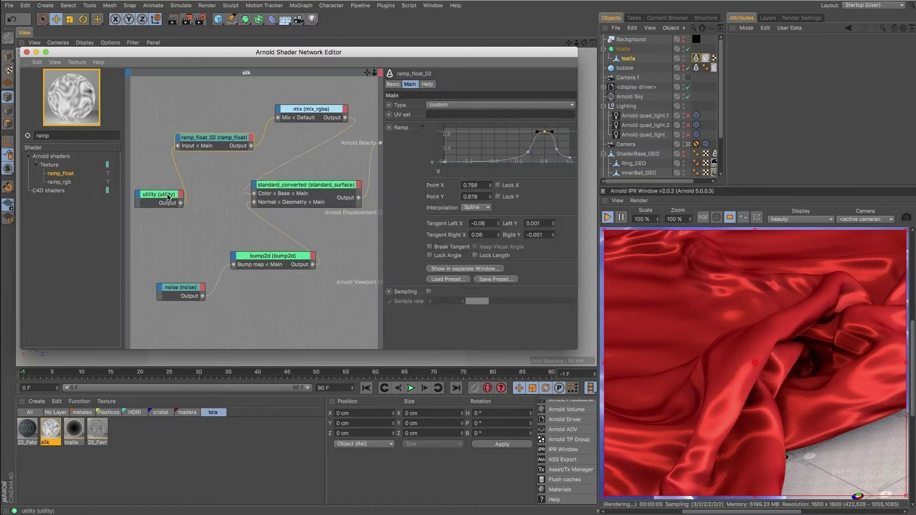
drag(171, 195, 176, 191)
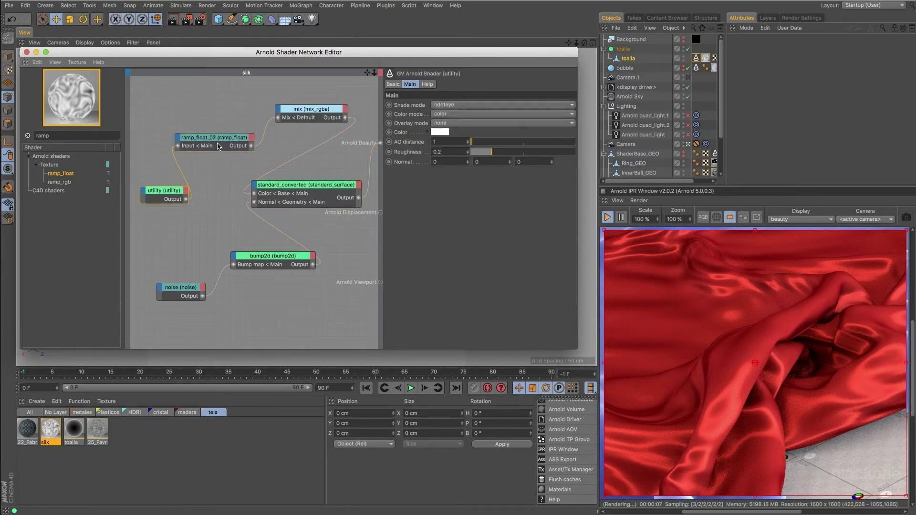
drag(218, 146, 216, 138)
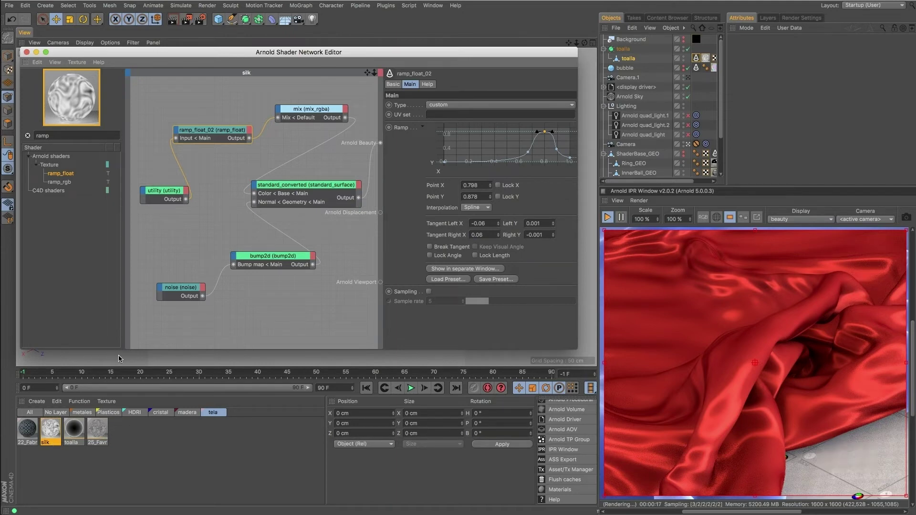
Step: Show the shader network of the 25_Favric_21 material
click(98, 430)
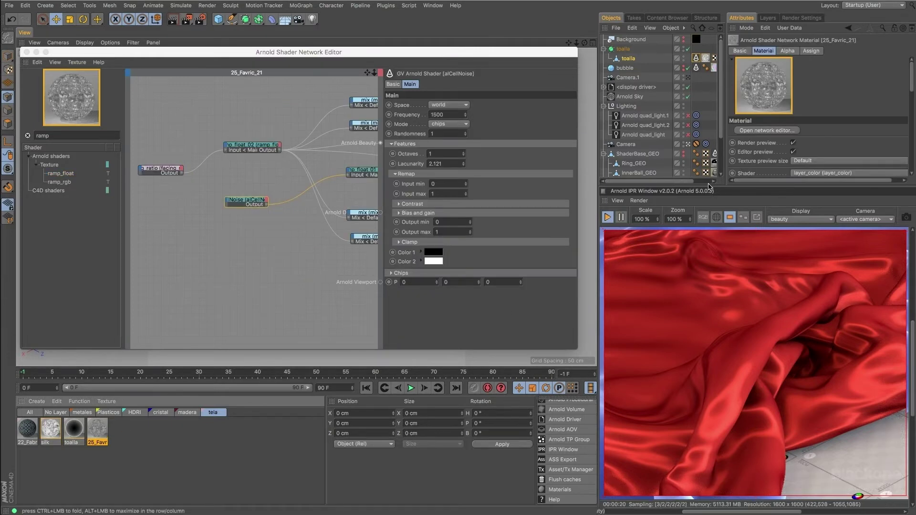
Step: Assign the 25_Favric_21 material to the toalla object and show its shader network again
drag(685, 181, 710, 181)
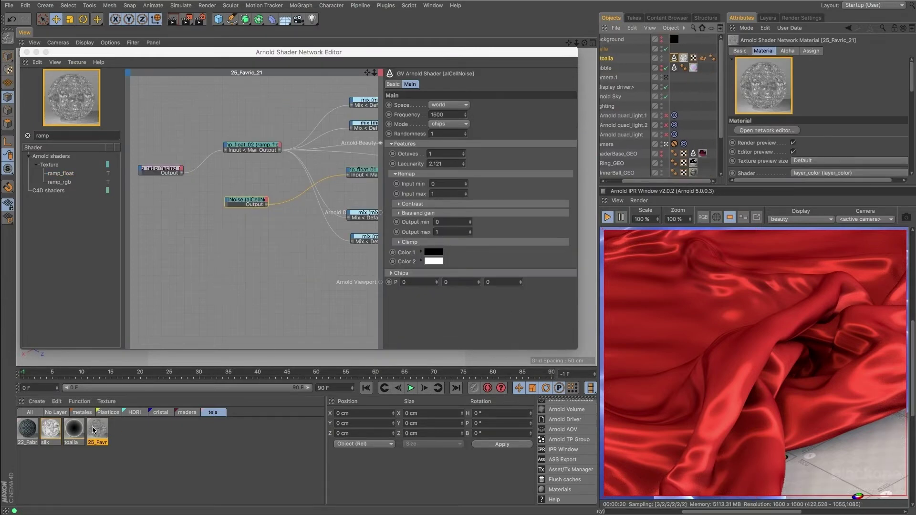
drag(97, 428, 685, 58)
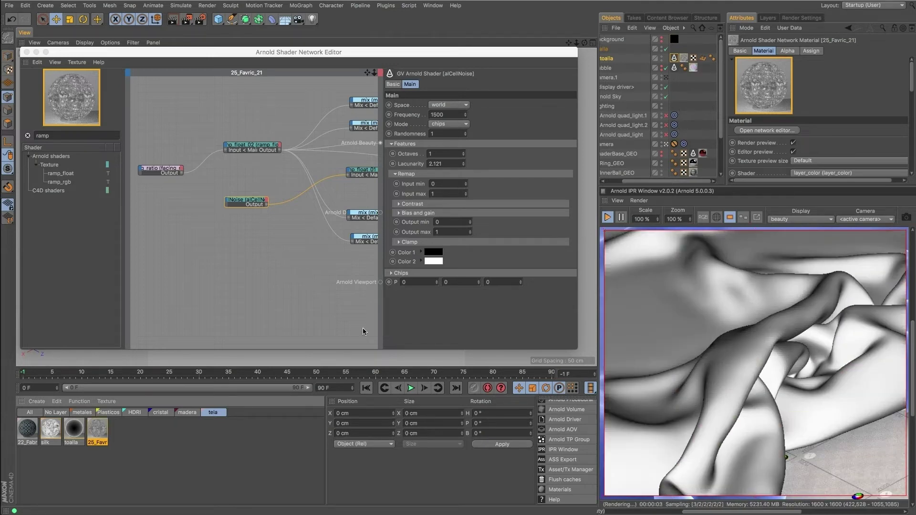
click(86, 432)
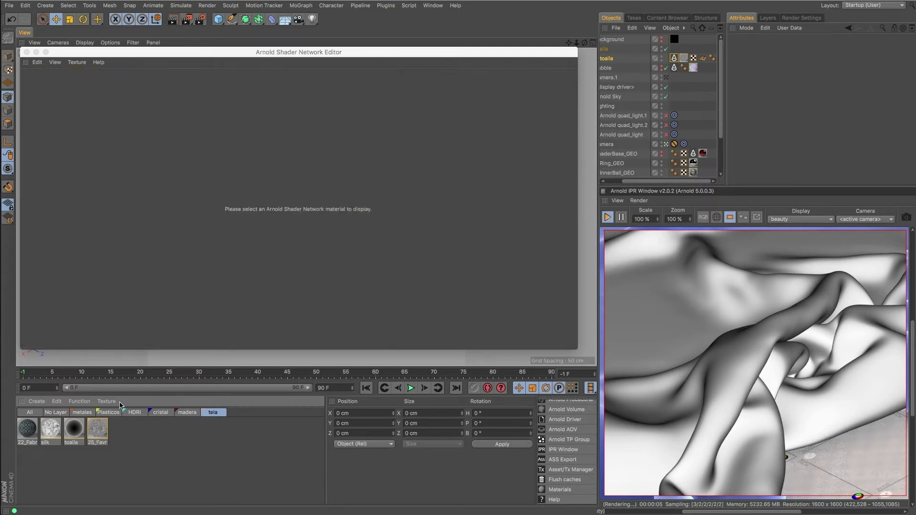
click(101, 423)
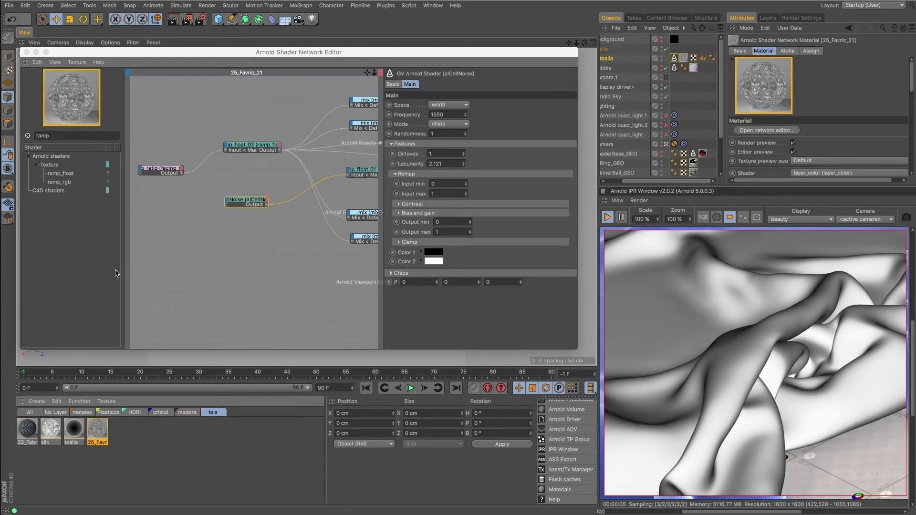
Step: Connect the standard_converted node's output to Arnold Beauty
alt+middle_drag(308, 266, 0, 243)
alt+middle_drag(374, 238, 266, 251)
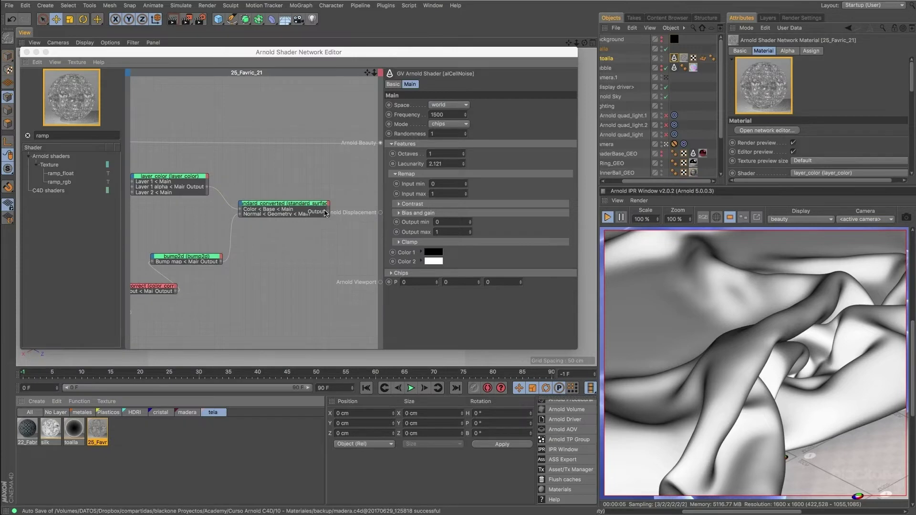
drag(329, 211, 381, 143)
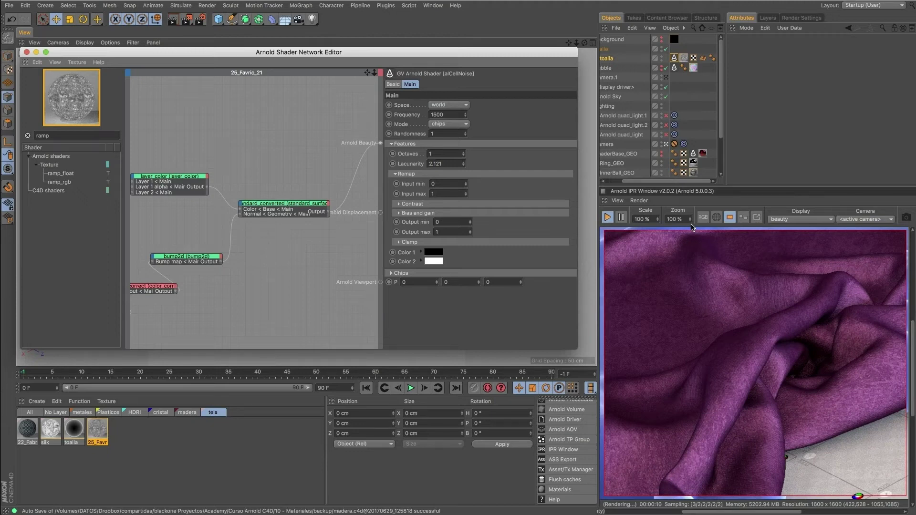
Step: Turn on Invert for the facing_ratio node that feeds ramp_float_02
alt+middle_drag(264, 293, 512, 267)
alt+middle_drag(146, 238, 392, 249)
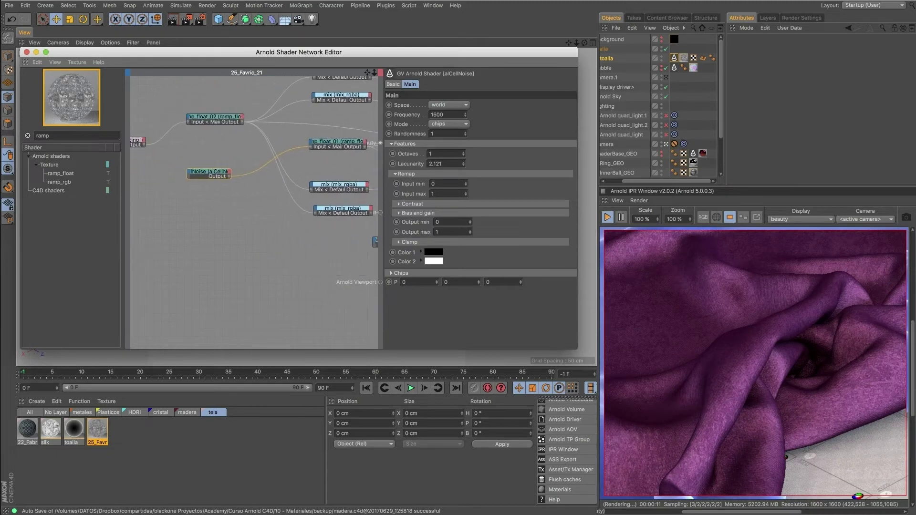
alt+middle_drag(196, 140, 288, 137)
click(229, 142)
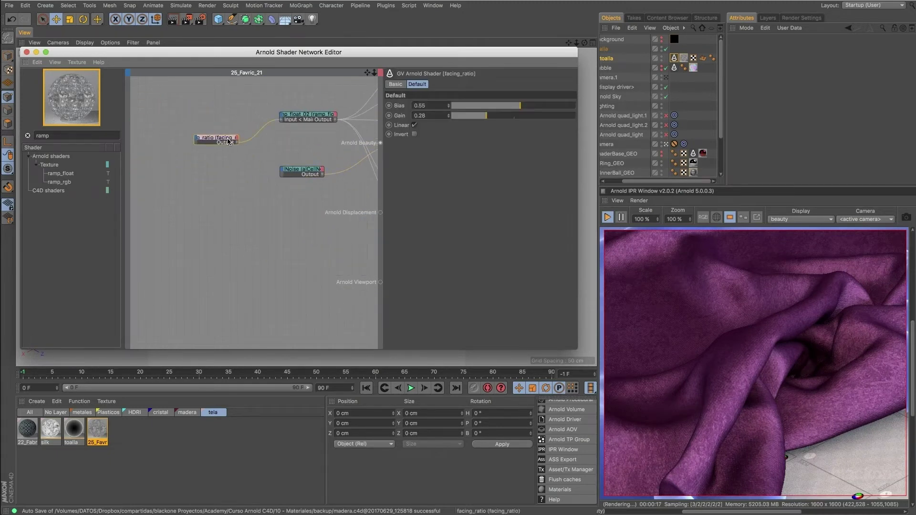
click(414, 134)
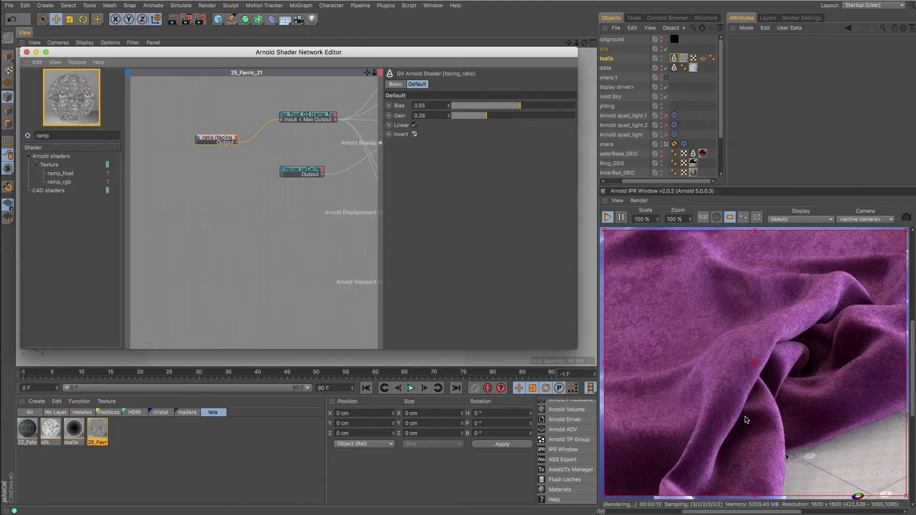
Step: Examine the ramp_float_02 curve and the node's connections to the mix nodes
alt+middle_drag(339, 155, 281, 195)
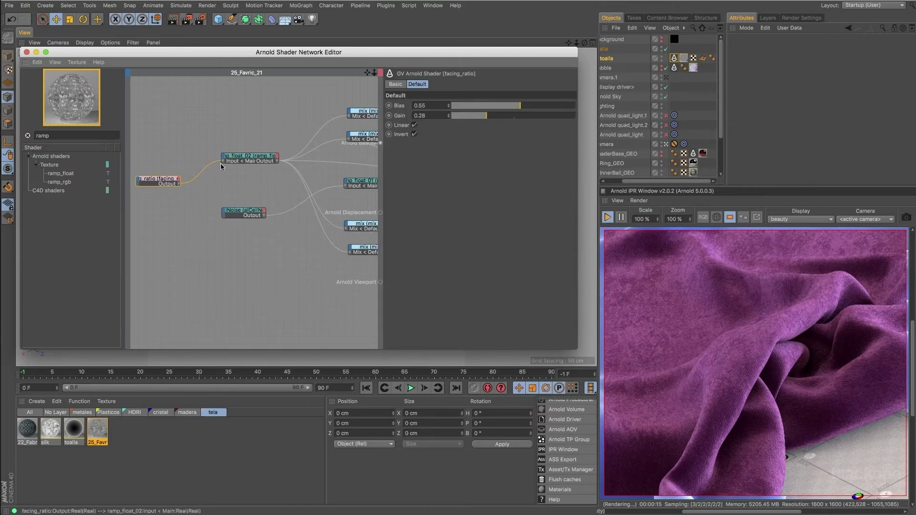
click(241, 157)
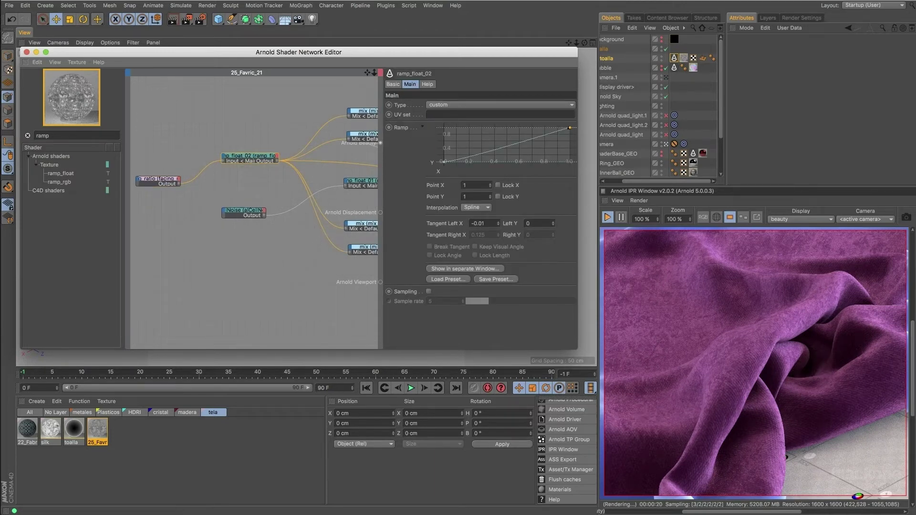
alt+middle_drag(322, 224, 246, 225)
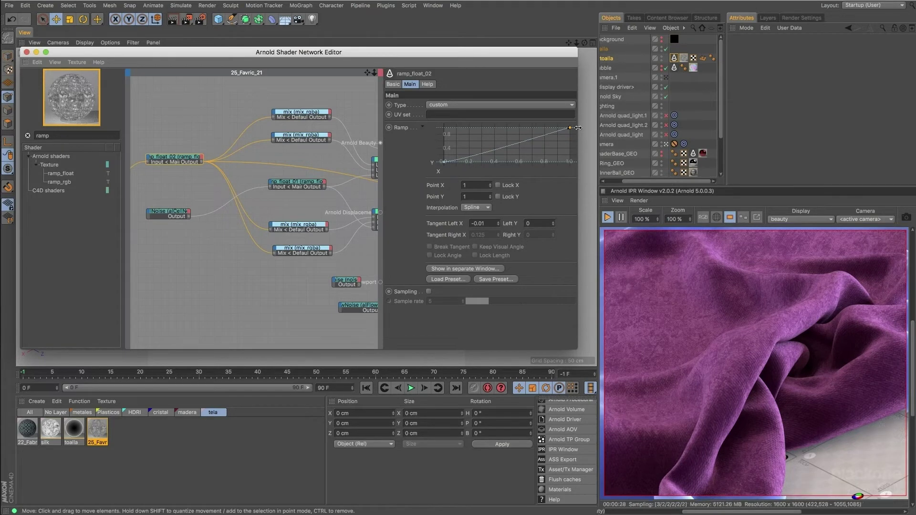
alt+middle_drag(335, 199, 347, 214)
key(super+alt+5)
key(Escape)
alt+middle_drag(279, 136, 302, 137)
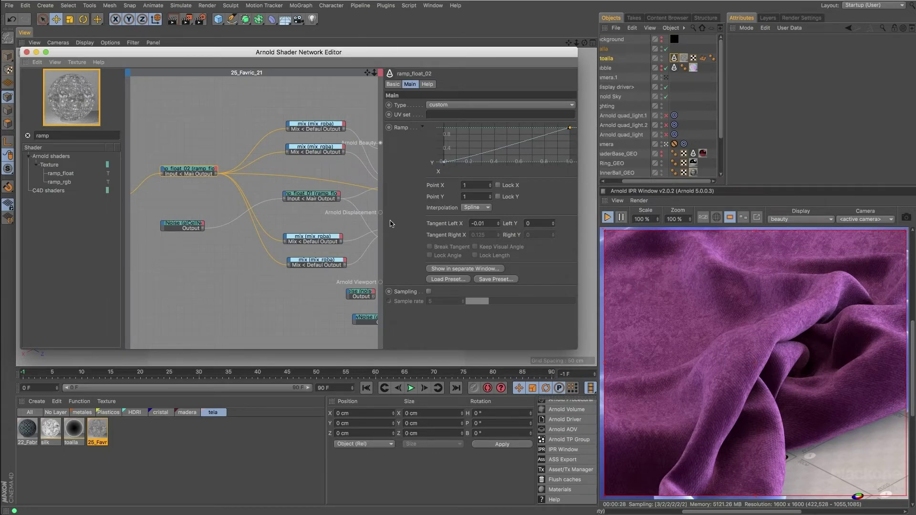
Step: Move the two upper mix nodes slightly higher and check their Input1 and Input2 colours
click(322, 125)
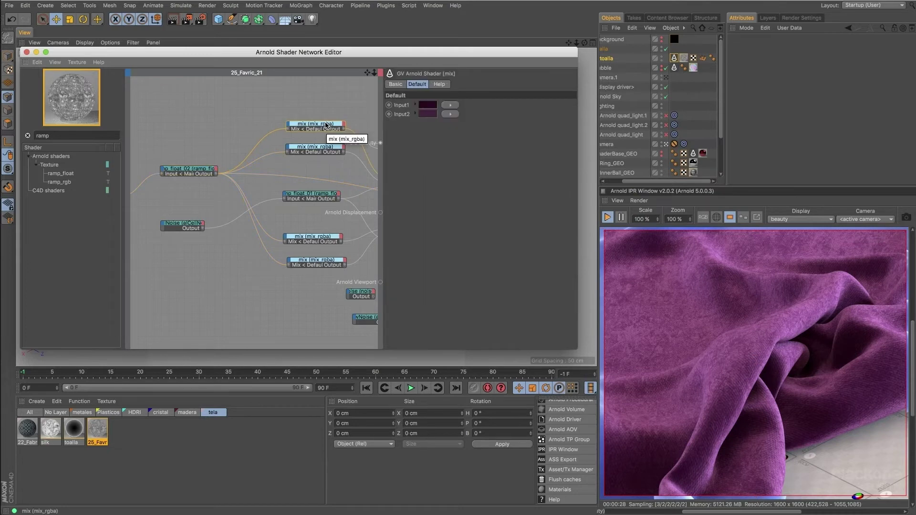
drag(321, 125, 322, 112)
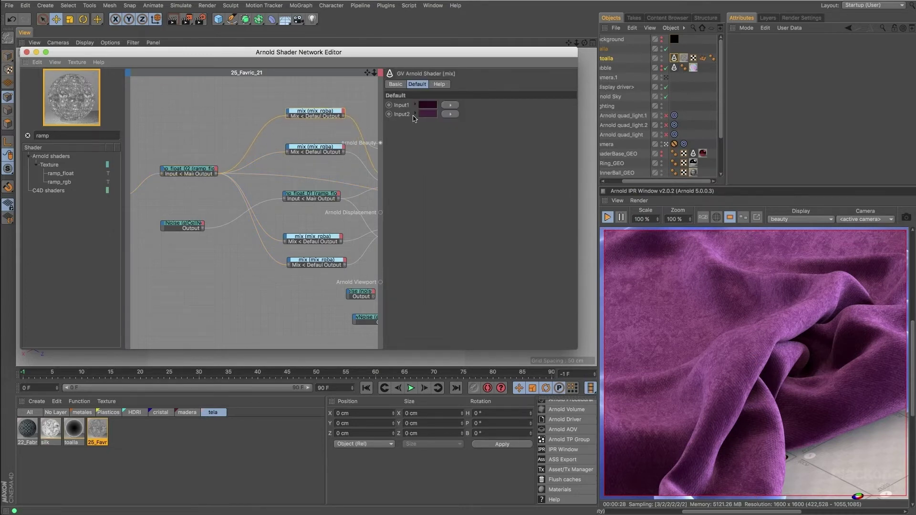
drag(313, 152, 313, 139)
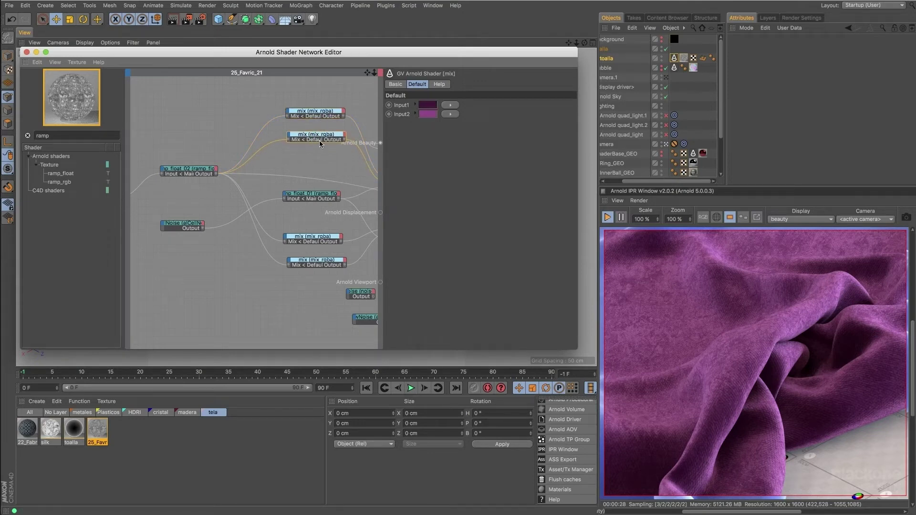
drag(322, 134, 317, 135)
alt+middle_drag(362, 182, 261, 182)
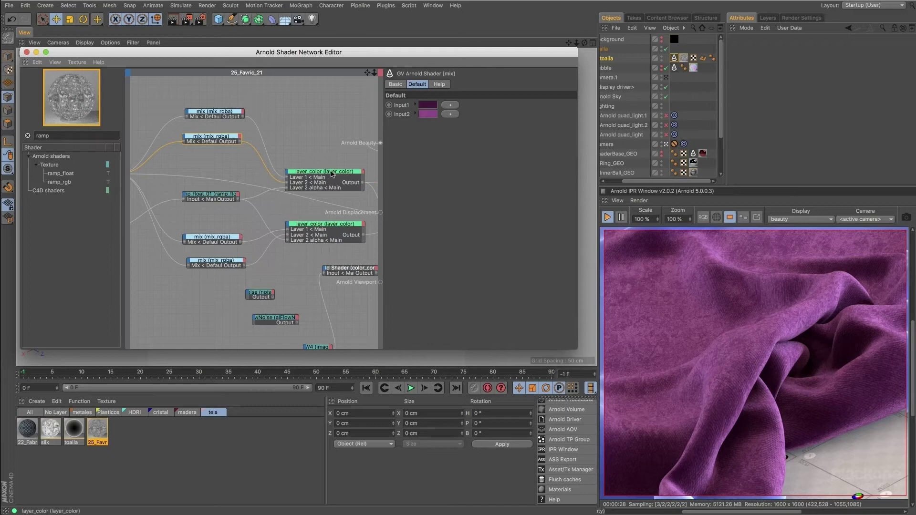
Step: Move the upper layer_color node up beside the two mix nodes and filter the shader list by "layer"
drag(332, 173, 328, 138)
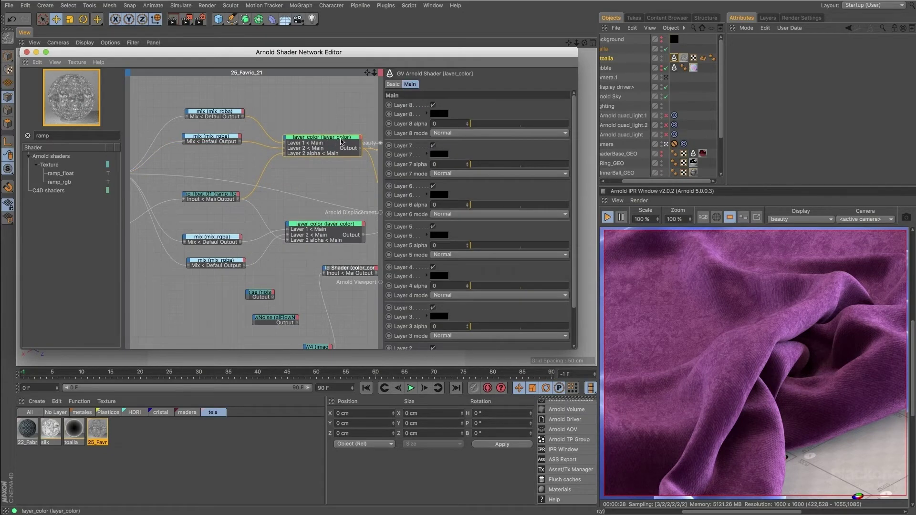
drag(89, 138, 0, 139)
text(layer)
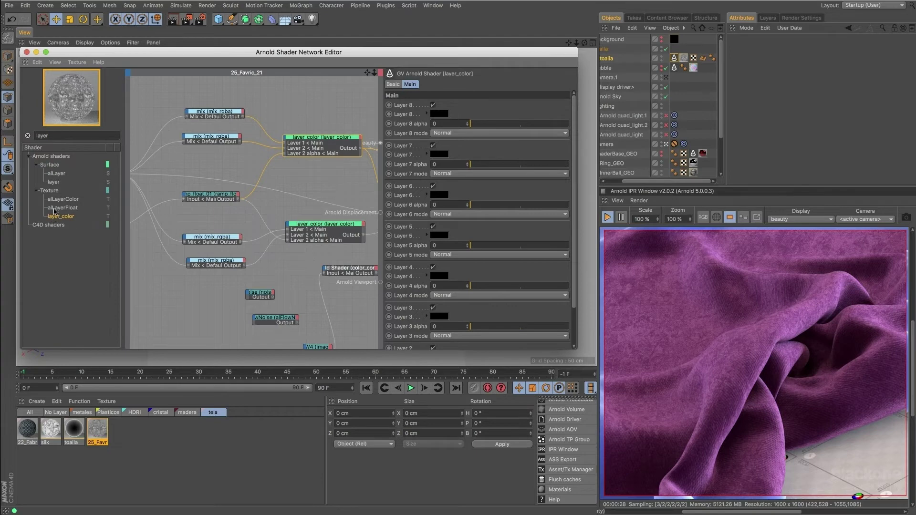
click(54, 182)
drag(575, 280, 575, 341)
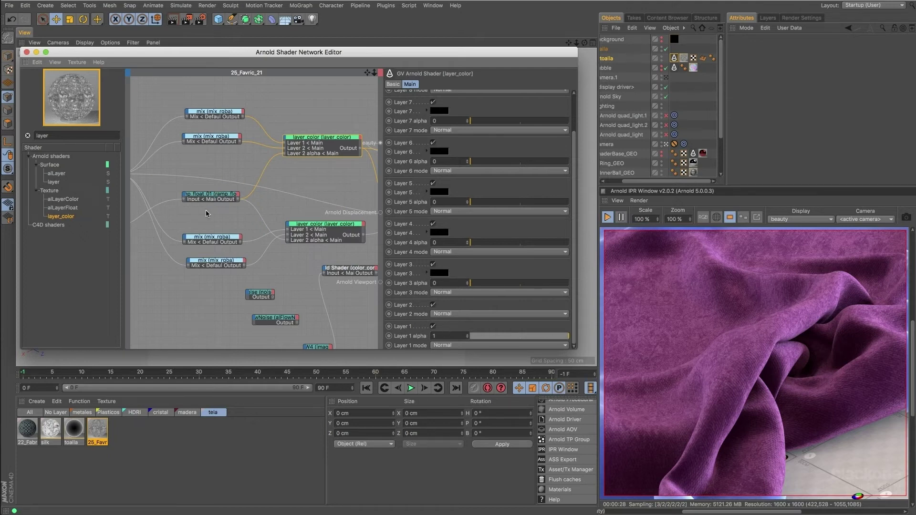
Step: Move ramp_float_01 slightly up and connect the alCellNoise output to Arnold Beauty to preview the noise
drag(210, 195, 209, 183)
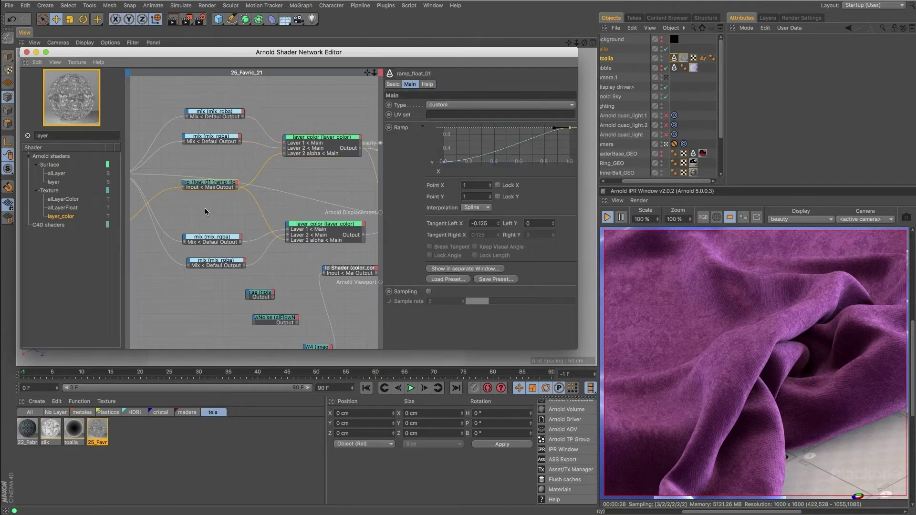
alt+middle_drag(205, 208, 283, 211)
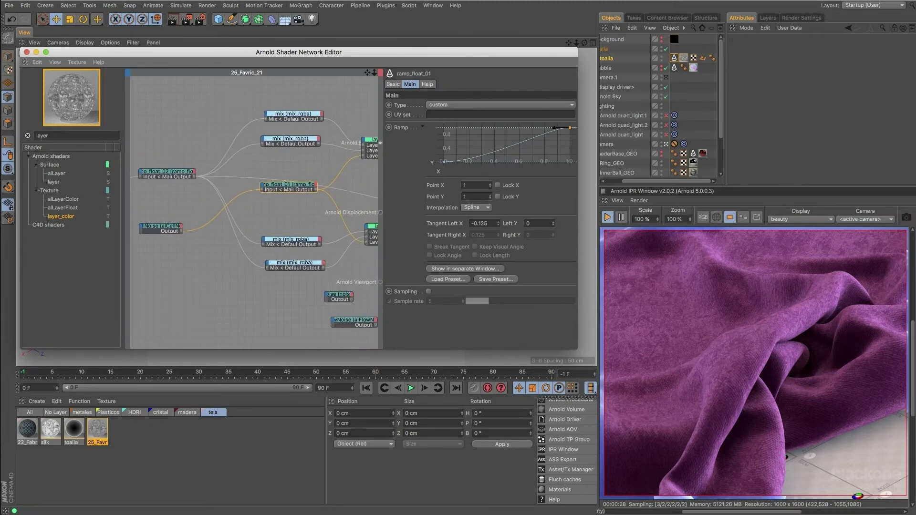
click(158, 233)
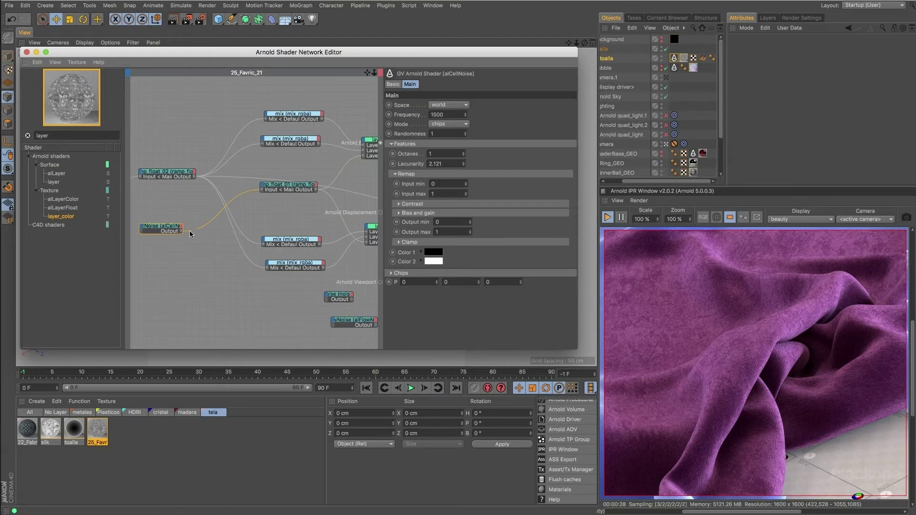
drag(181, 231, 380, 143)
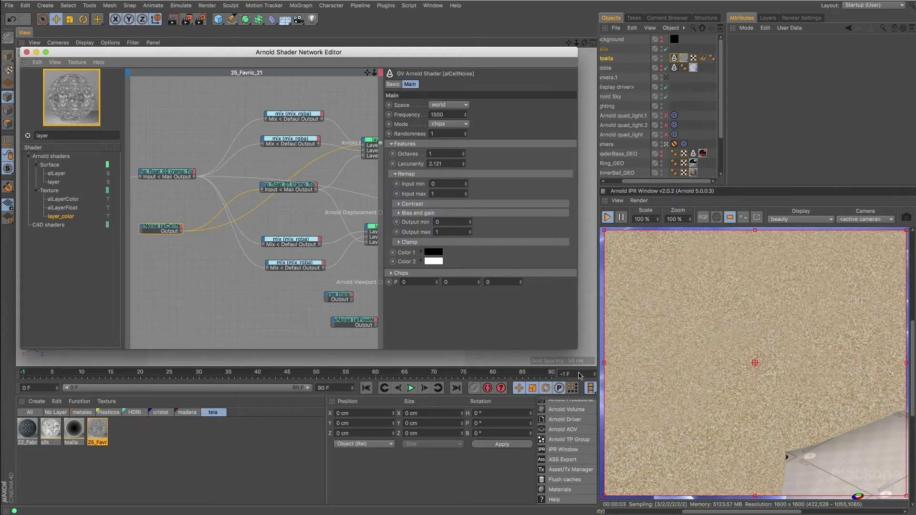
Step: Connect the upper layer_color node's output to Arnold Beauty to preview its colour mix
drag(368, 73, 366, 73)
alt+middle_drag(350, 176, 256, 185)
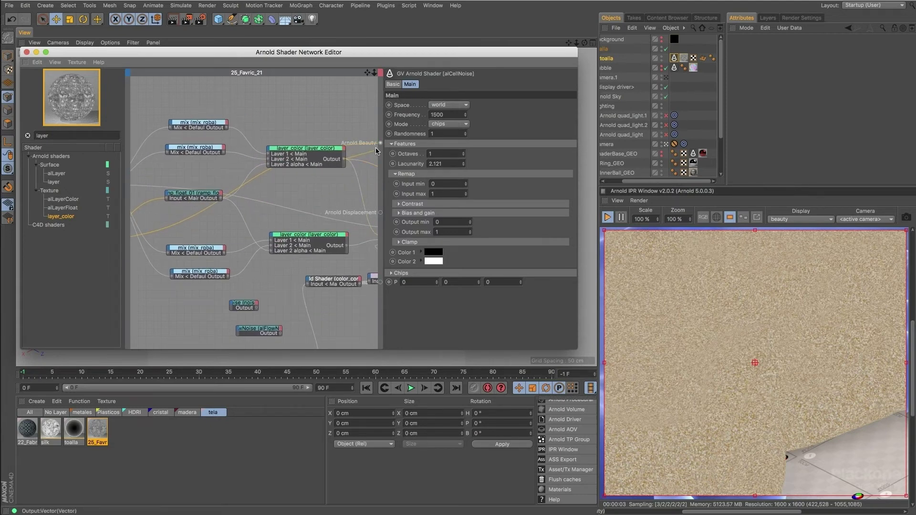
drag(376, 151, 381, 143)
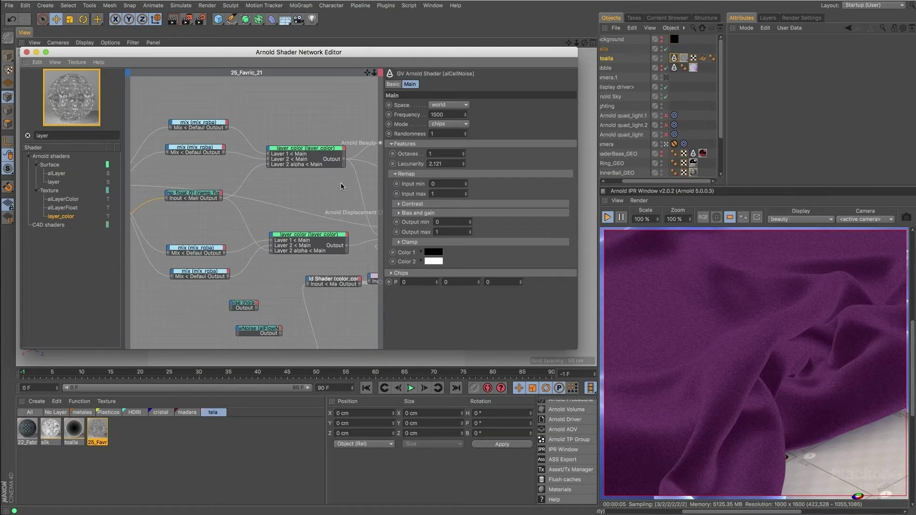
Step: Move the upper layer_color node and the two lower mix nodes slightly up to tidy the network
alt+middle_drag(339, 185, 303, 166)
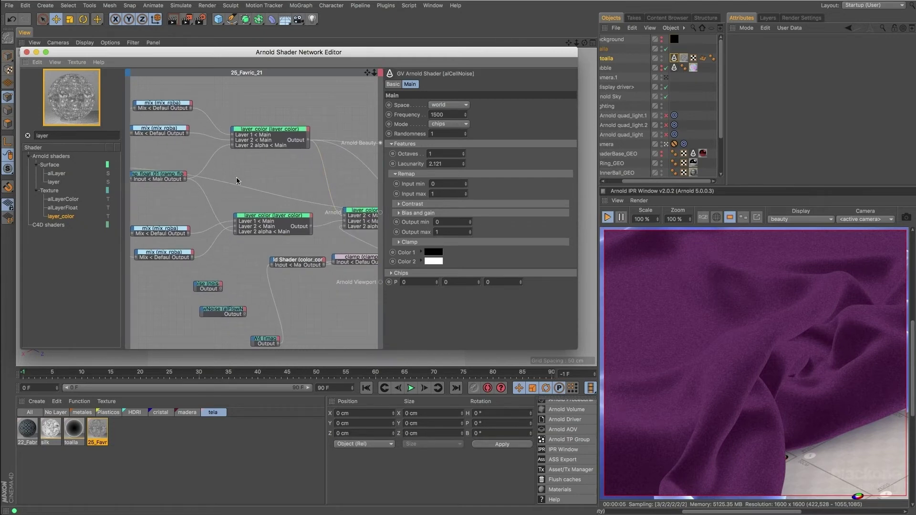
drag(289, 128, 299, 113)
alt+middle_drag(243, 175, 348, 154)
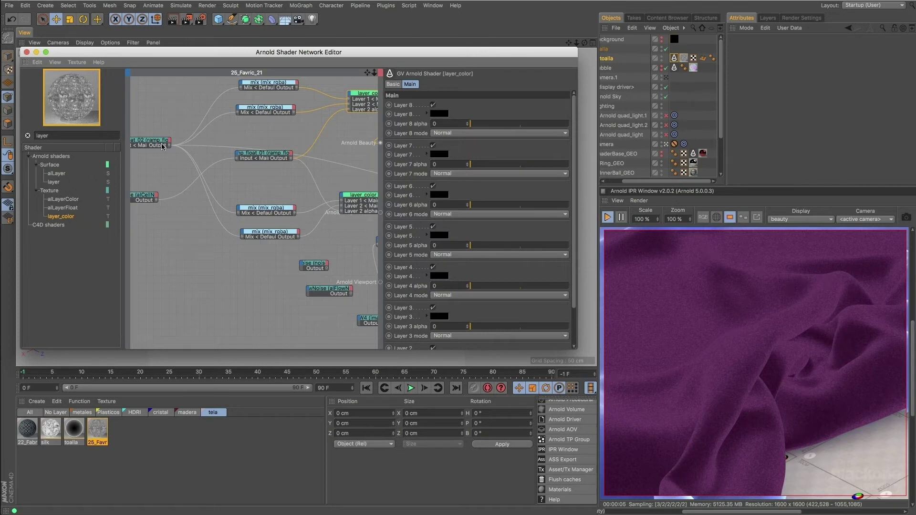
alt+middle_drag(140, 171, 165, 193)
alt+middle_drag(317, 193, 308, 186)
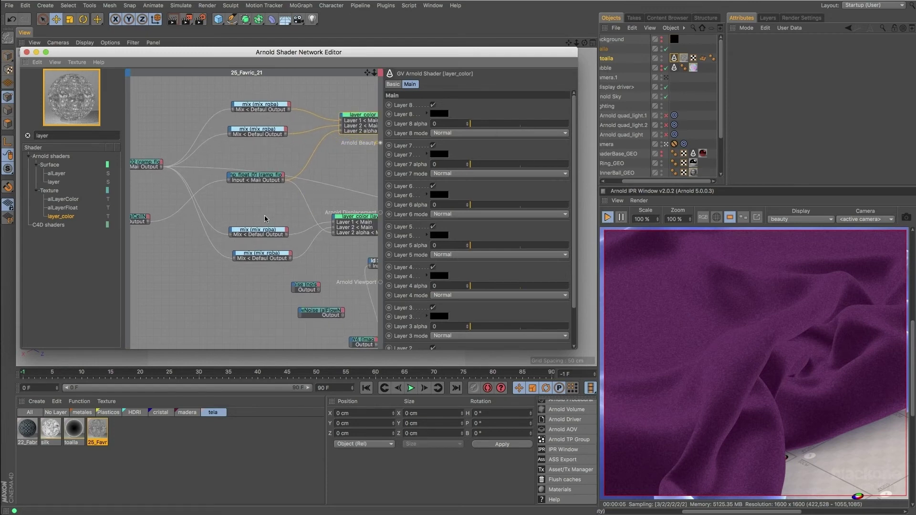
drag(258, 232, 259, 223)
drag(264, 255, 263, 243)
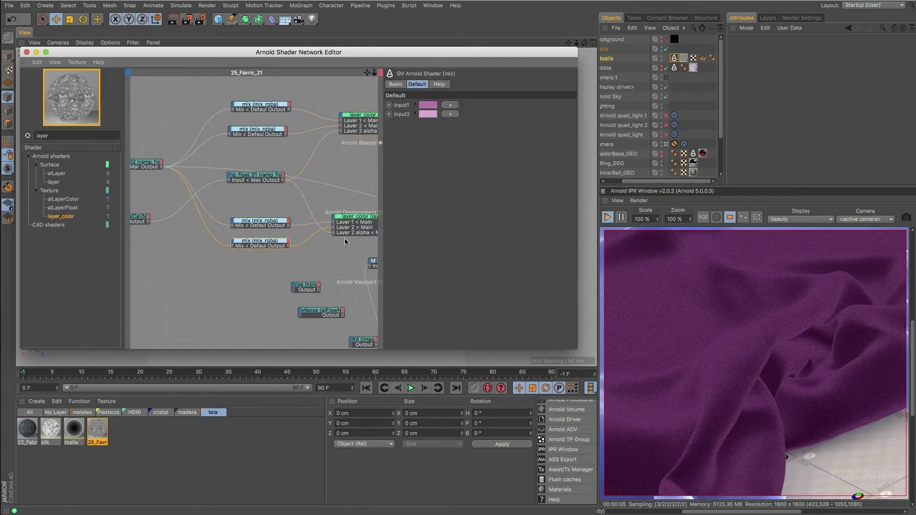
alt+middle_drag(344, 239, 301, 242)
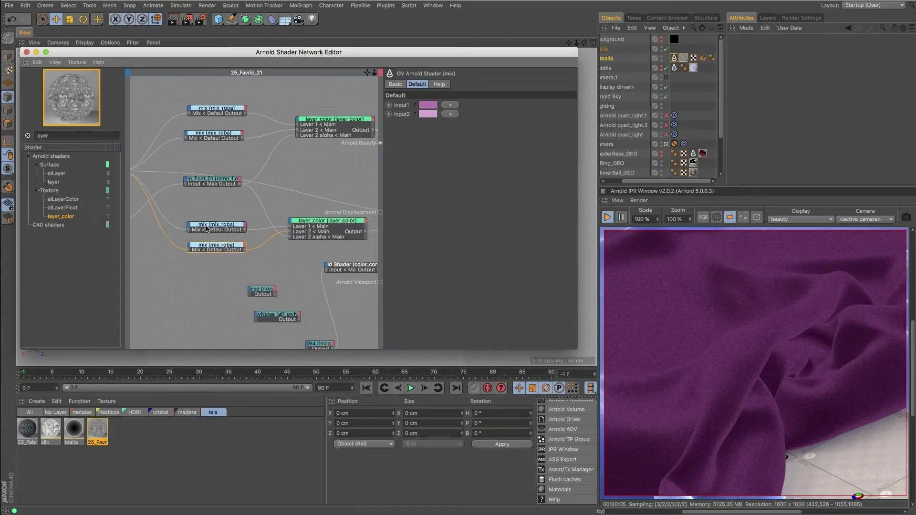
Step: Compare the input colours of the upper and lower mix nodes
click(207, 229)
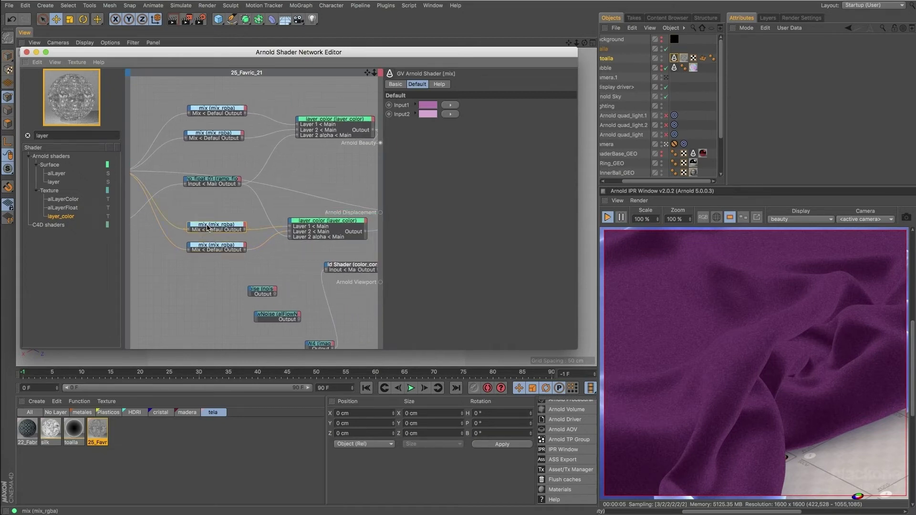
click(228, 106)
click(229, 226)
click(227, 246)
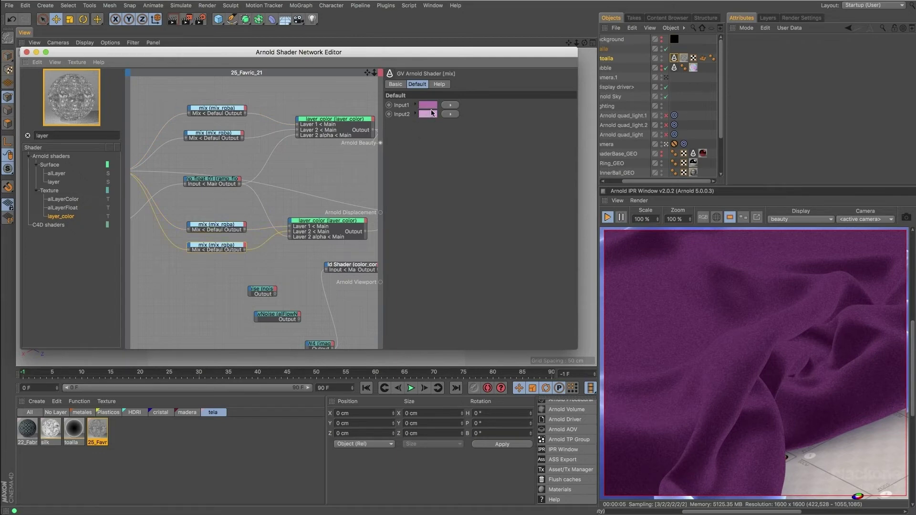
click(234, 134)
Step: Preview the lower layer_color node by connecting its output to Arnold Beauty
alt+middle_drag(347, 245, 284, 249)
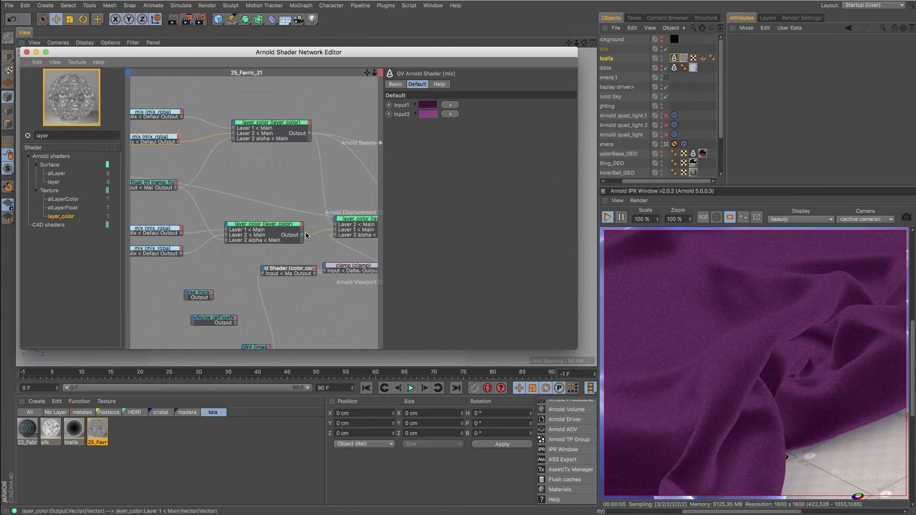
drag(303, 238, 381, 143)
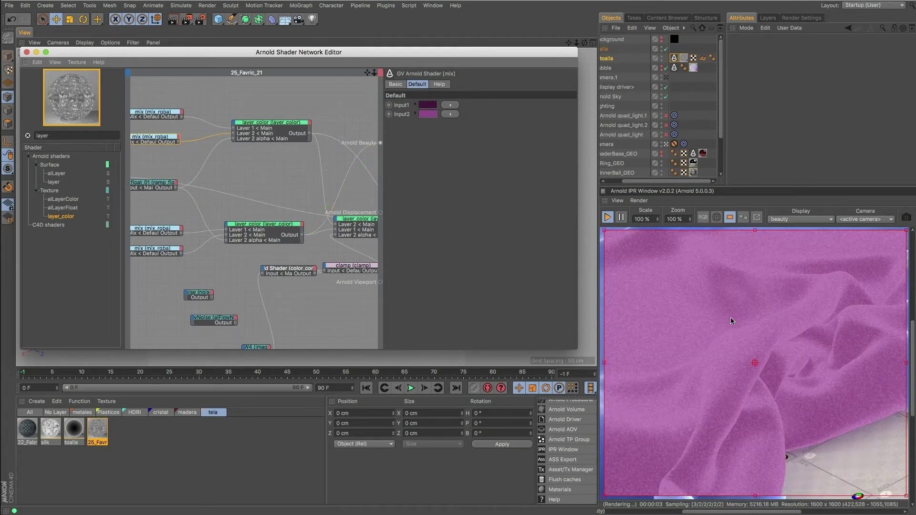
Step: Examine the ramp_float_01 settings and trace its connections from the alCellNoise node to both layer_color alpha inputs
drag(266, 227, 271, 229)
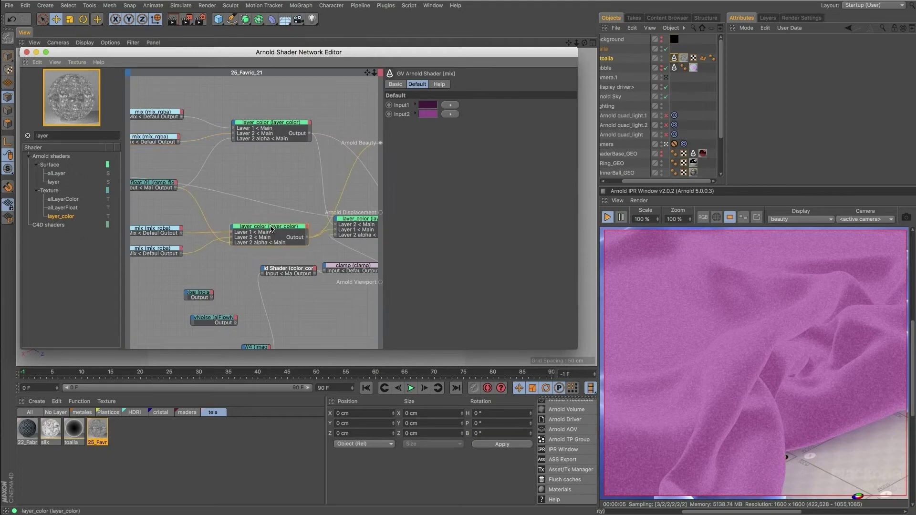
alt+middle_drag(202, 190, 307, 206)
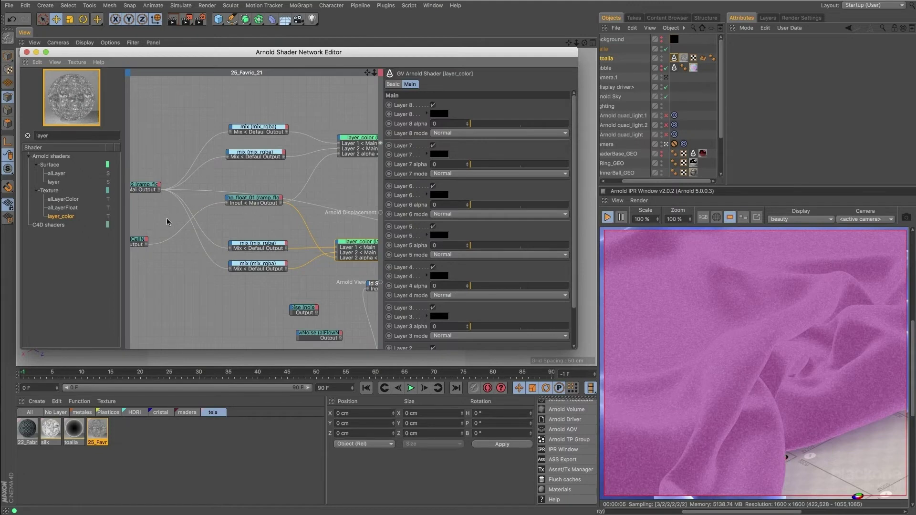
alt+middle_drag(354, 190, 371, 198)
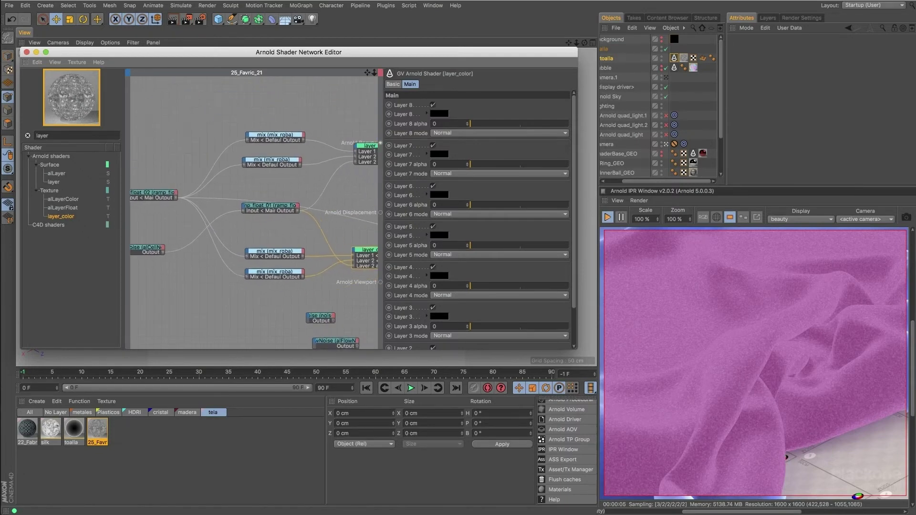
alt+middle_drag(326, 155, 323, 154)
alt+middle_drag(340, 202, 238, 197)
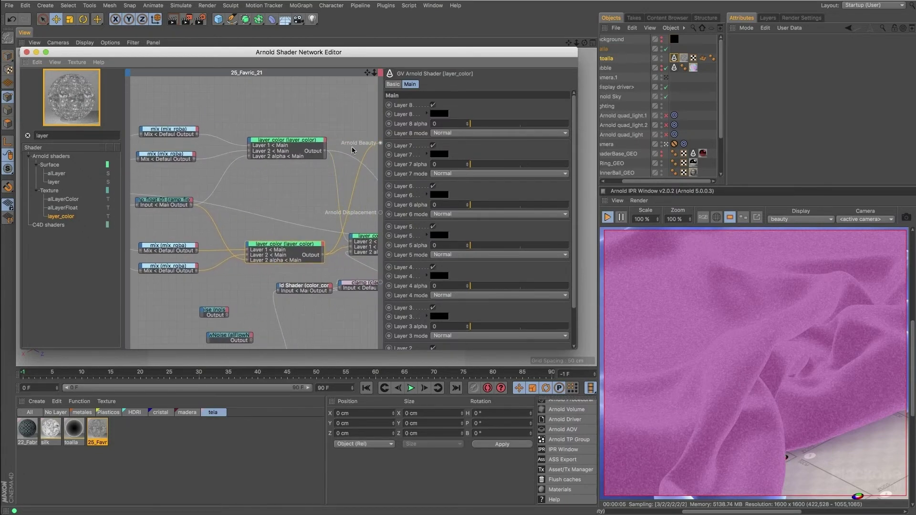
click(149, 198)
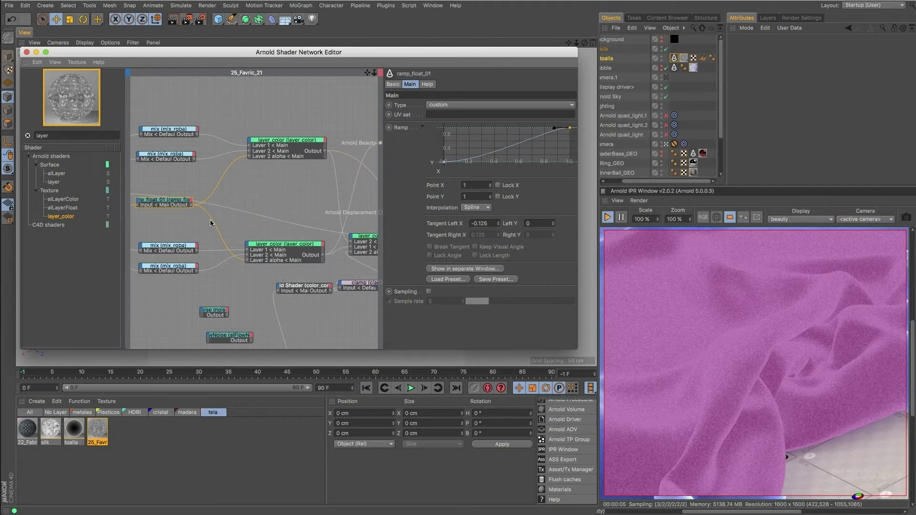
alt+middle_drag(212, 220, 340, 221)
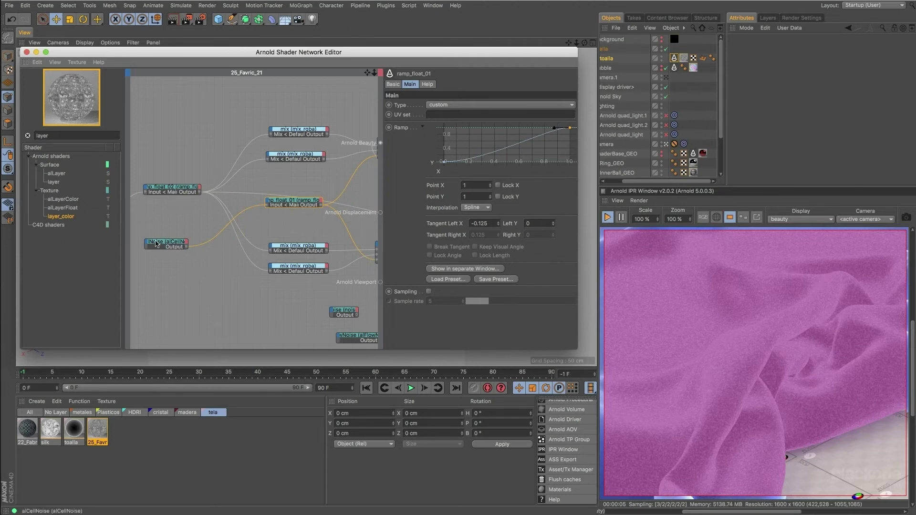
alt+middle_drag(349, 189, 219, 177)
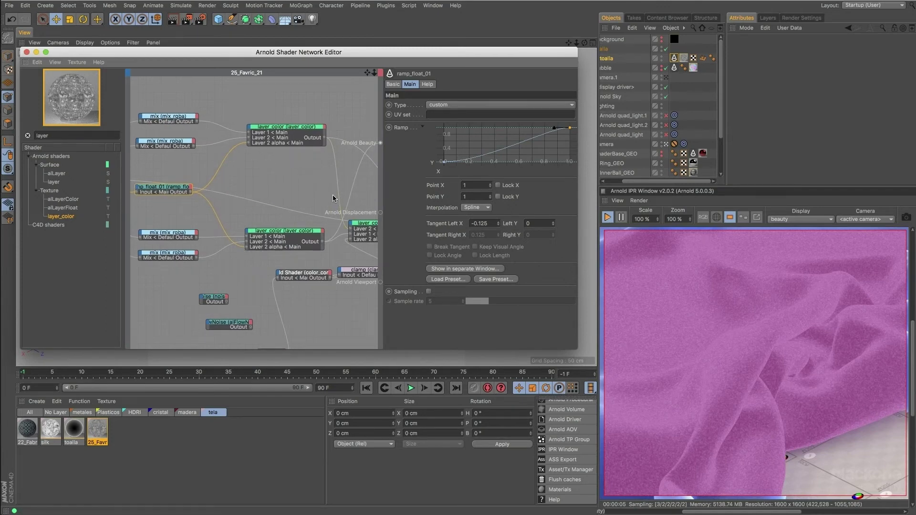
Step: Move the combining layer_color node up so it sits between the upper and lower layer_color nodes
alt+middle_drag(333, 197, 289, 190)
key(alt+super+5)
key(Escape)
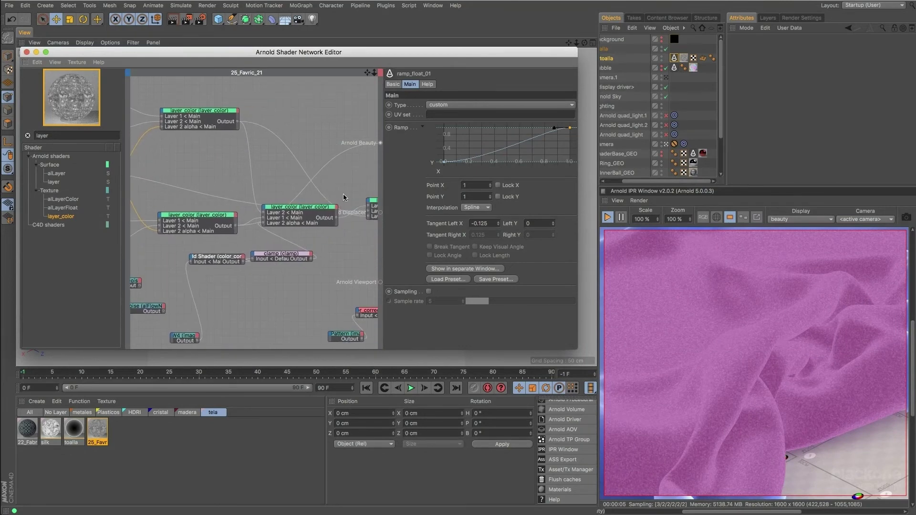
click(302, 206)
drag(301, 206, 308, 158)
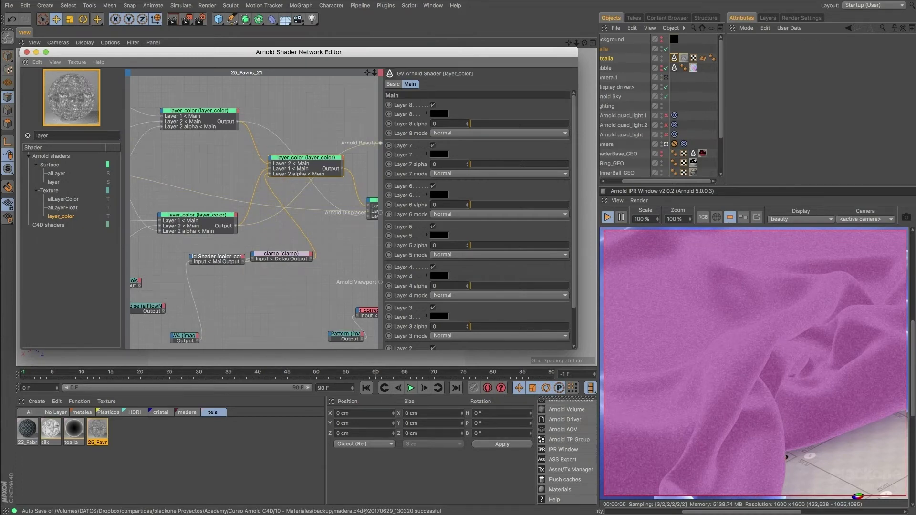
Step: Move the BW4 image node aside and delete the unconnected noise and flow noise nodes
alt+middle_drag(241, 289, 291, 260)
drag(235, 308, 206, 313)
drag(146, 291, 190, 252)
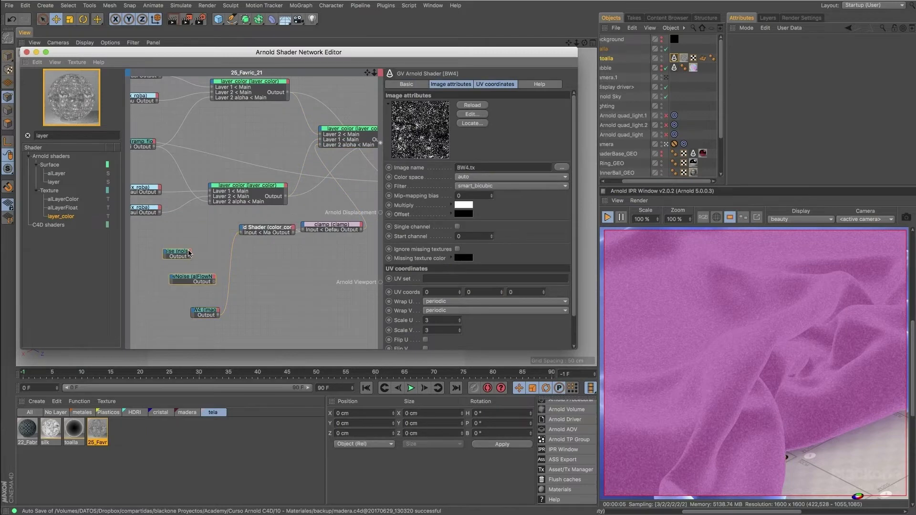
key(Delete)
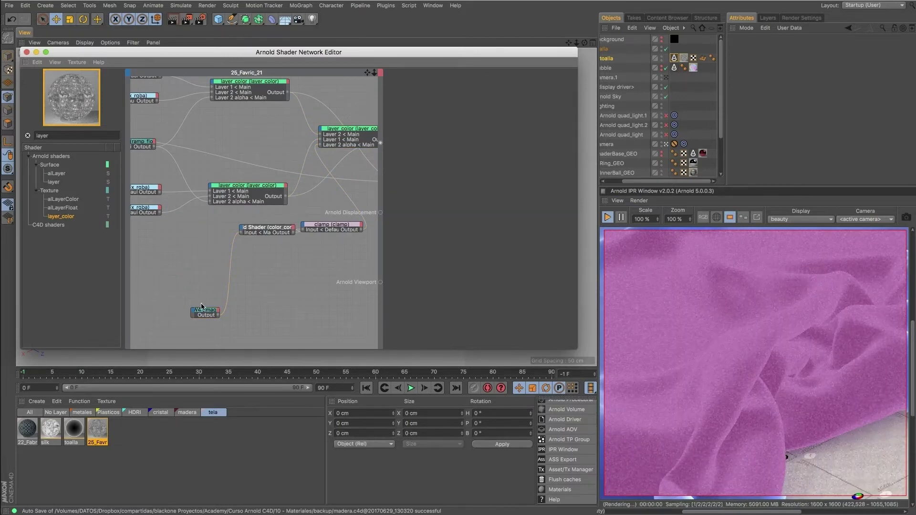
Step: Inspect the BW4 image node's grunge texture in an image viewer, shrinking and repositioning the viewer window
click(205, 311)
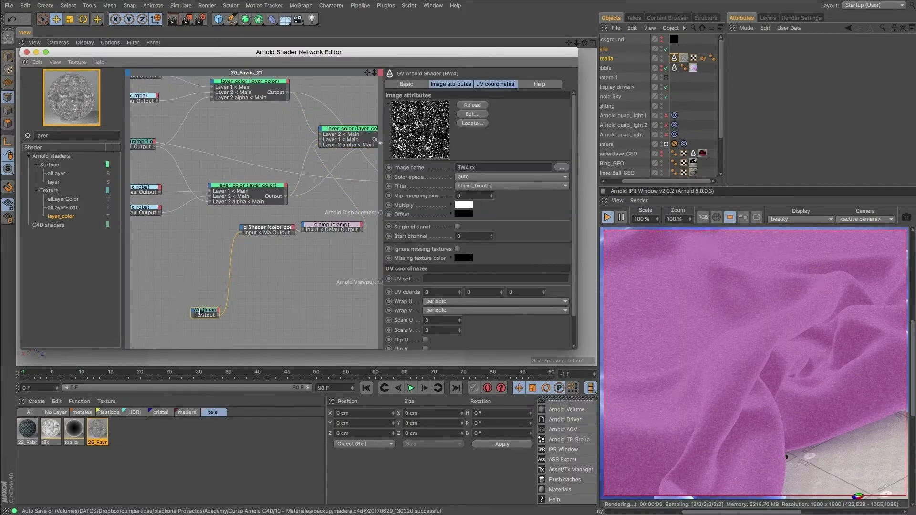
drag(205, 312, 183, 298)
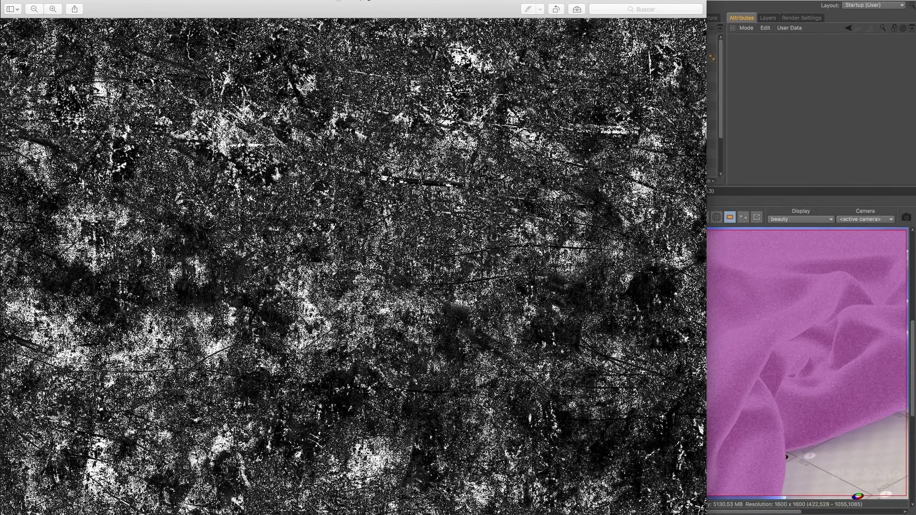
drag(707, 514, 473, 497)
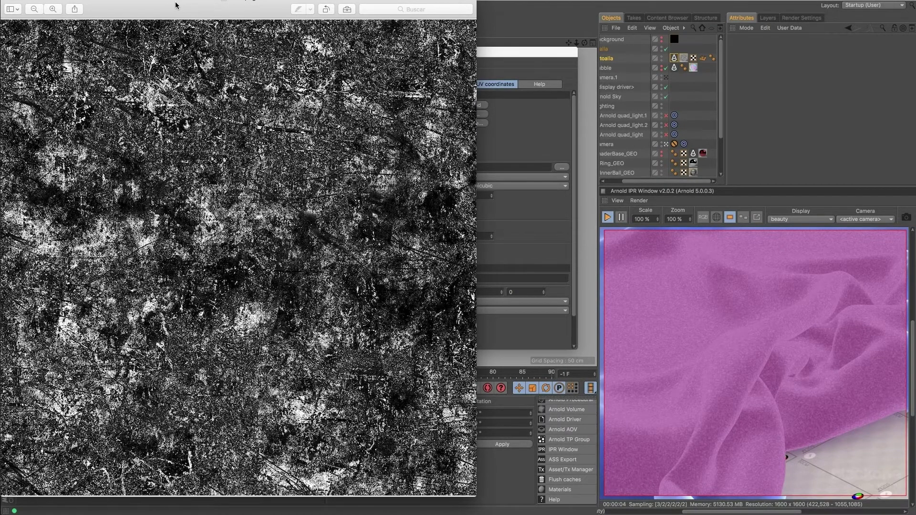
drag(176, 5, 303, 33)
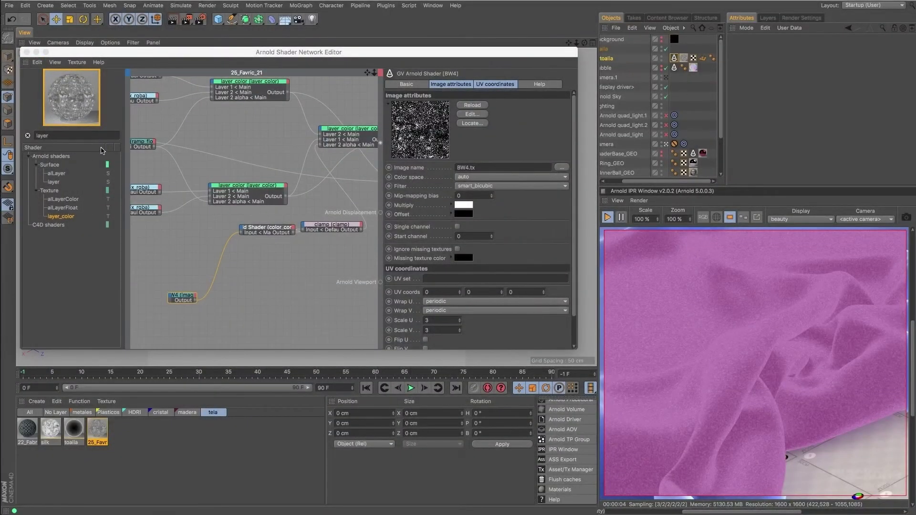
Step: Examine the combining layer_color node and its connections to the two colour layers and the clamp node
scroll(316, 173, down, 10)
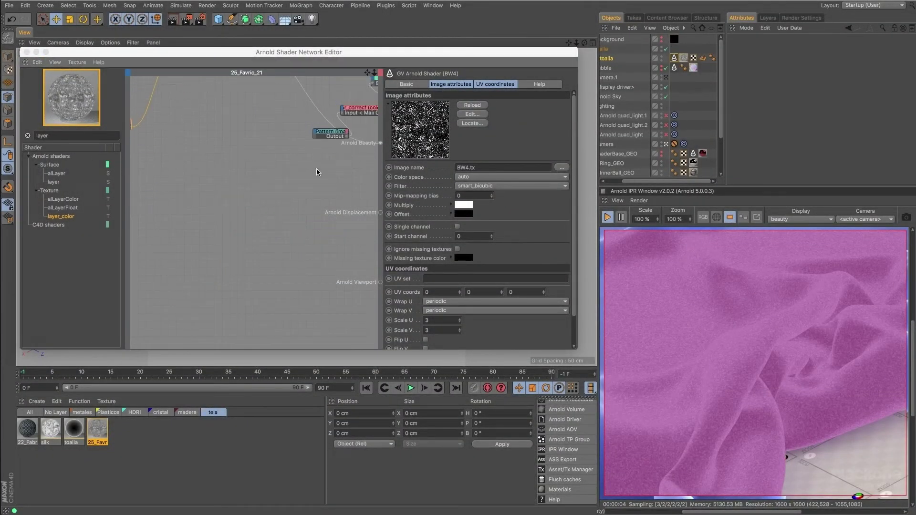
scroll(278, 103, down, 5)
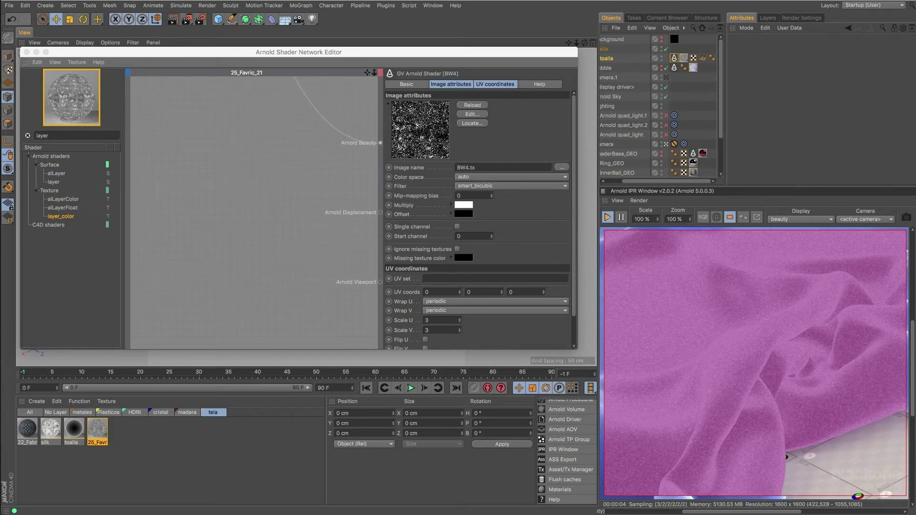
right_click(247, 151)
click(281, 247)
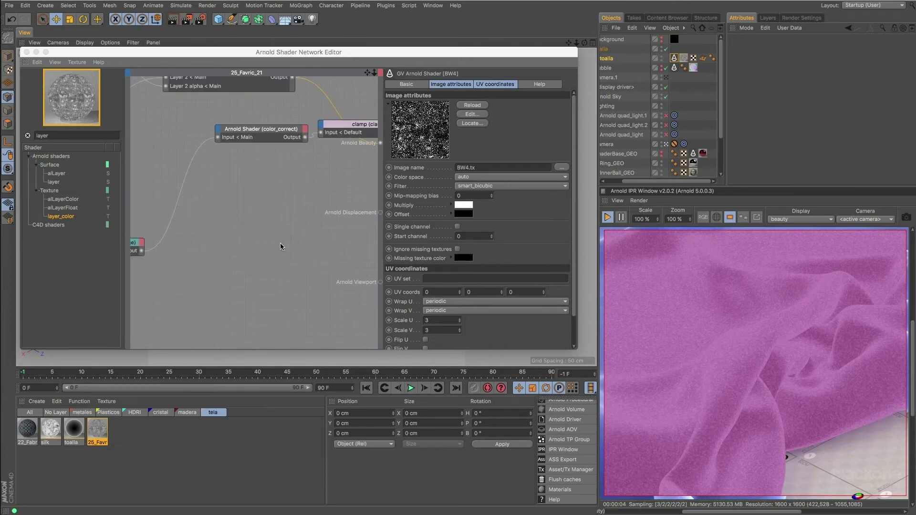
middle_drag(250, 211, 414, 323)
middle_drag(214, 124, 13, 215)
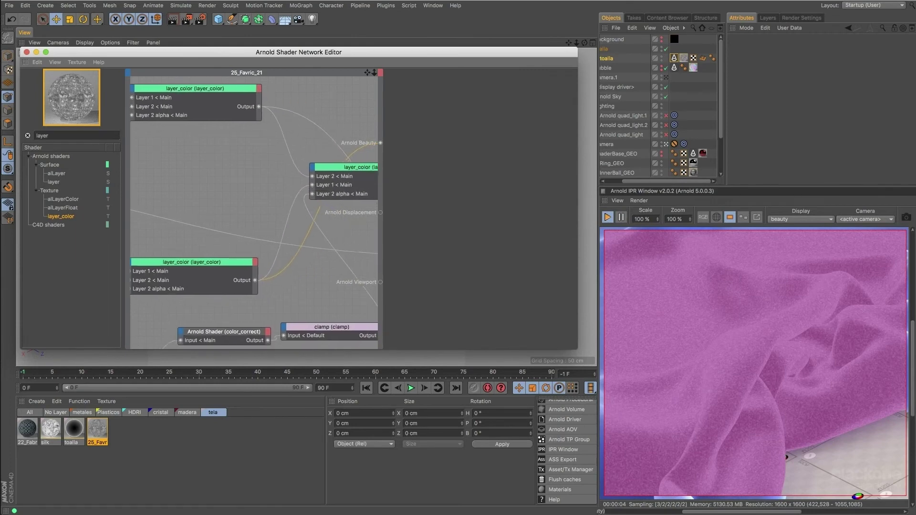
middle_drag(329, 215, 271, 162)
scroll(257, 173, down, 4)
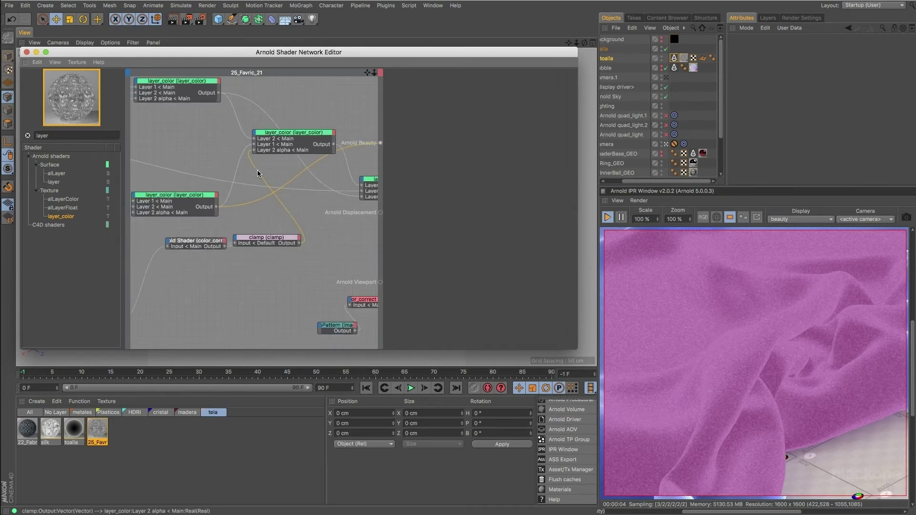
scroll(257, 173, down, 3)
click(286, 147)
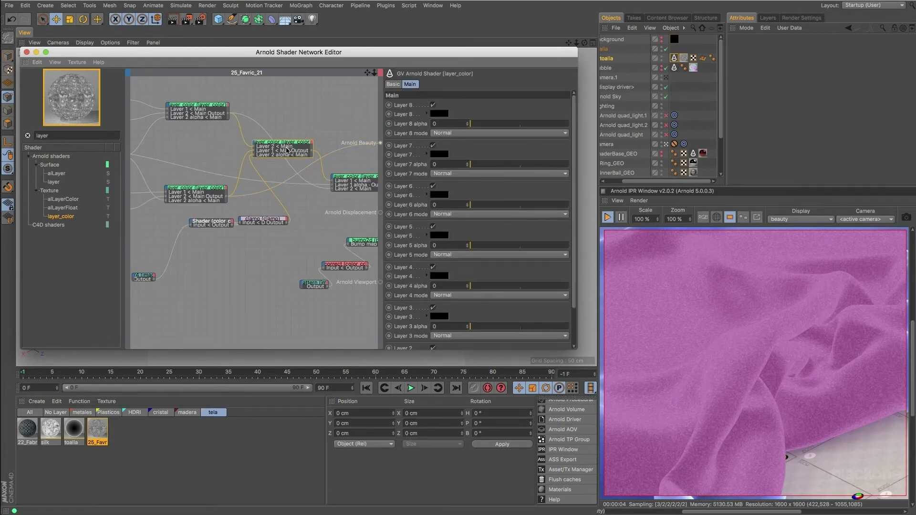
Step: Move the color_correct node and the BW4 image node closer together and show the color_correct settings
click(143, 278)
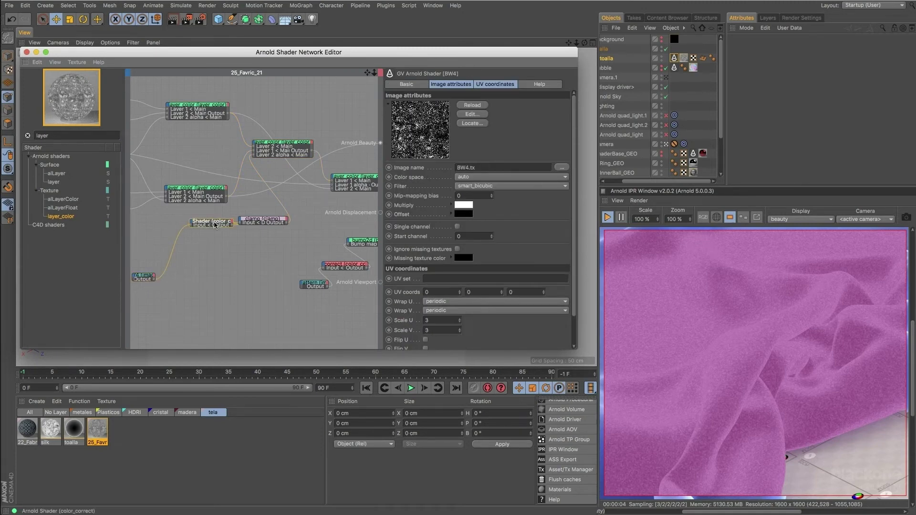
drag(221, 222, 194, 242)
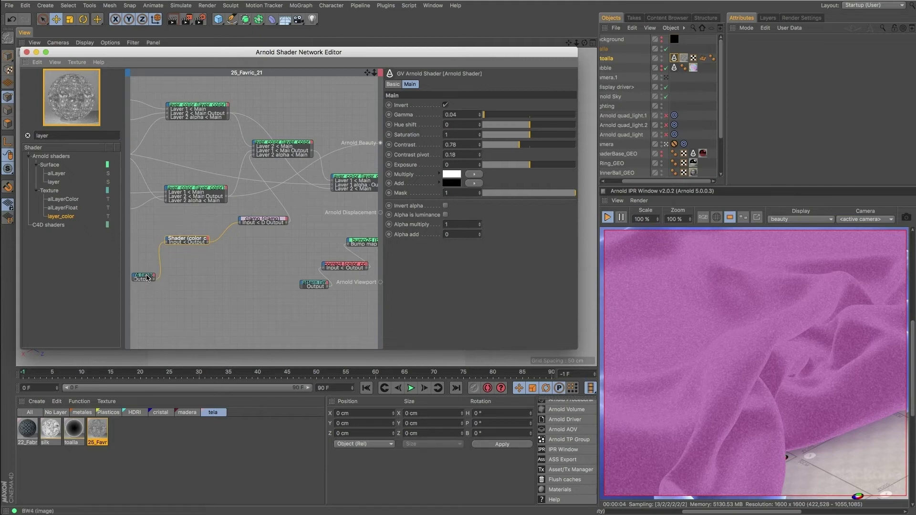
drag(149, 279, 150, 270)
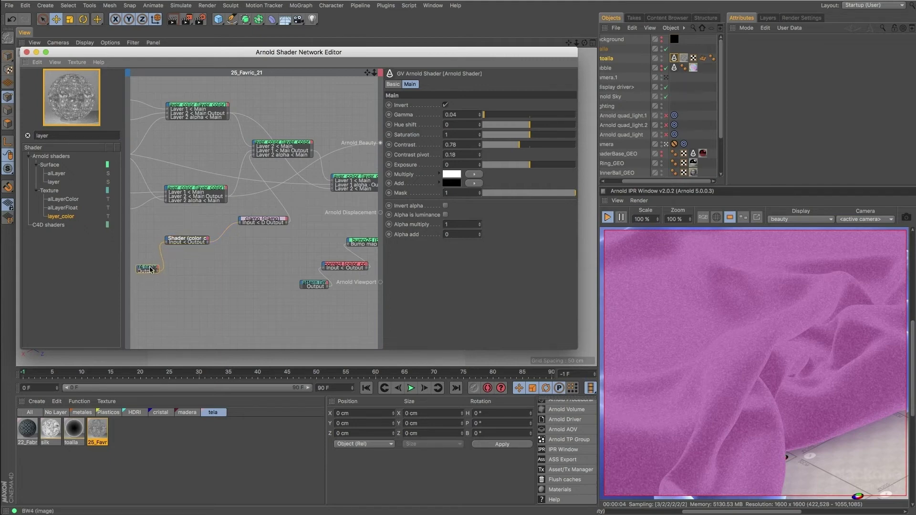
click(200, 237)
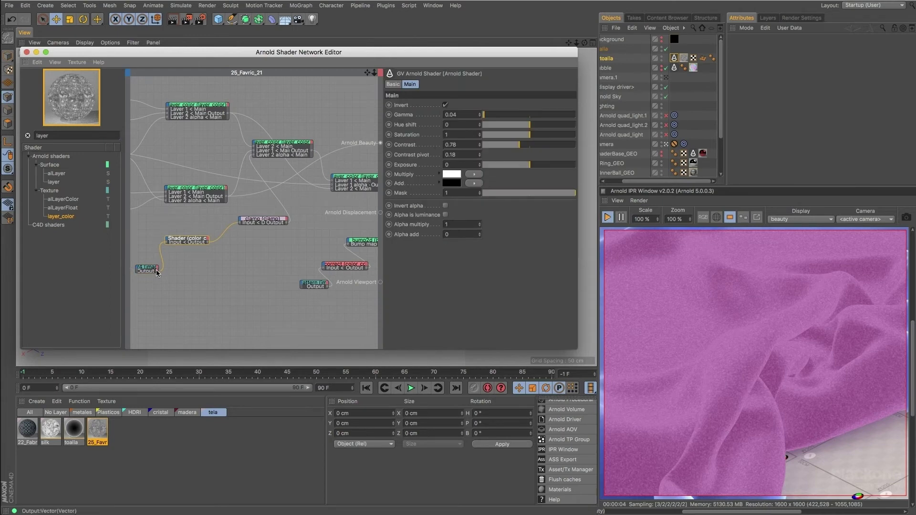
Step: Preview the BW4 image and its color_correct version by connecting each output in turn to Arnold Beauty
drag(158, 271, 381, 144)
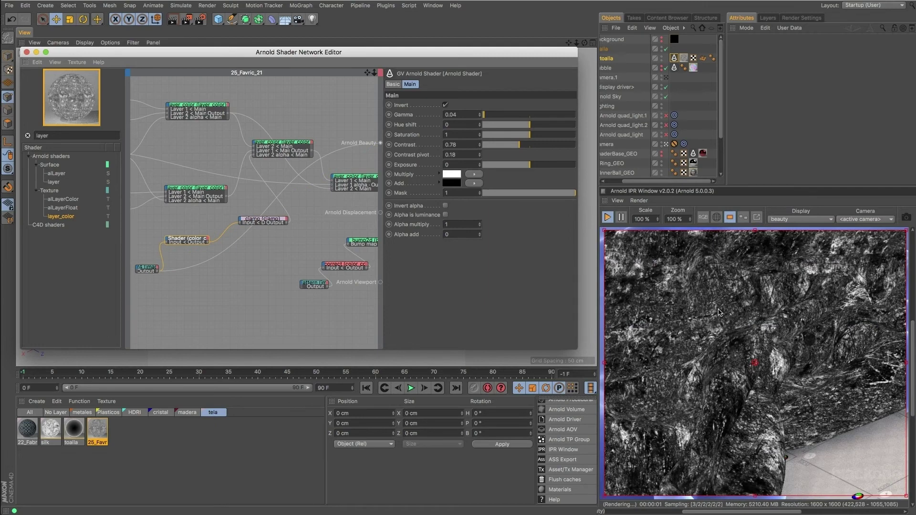
drag(208, 241, 380, 143)
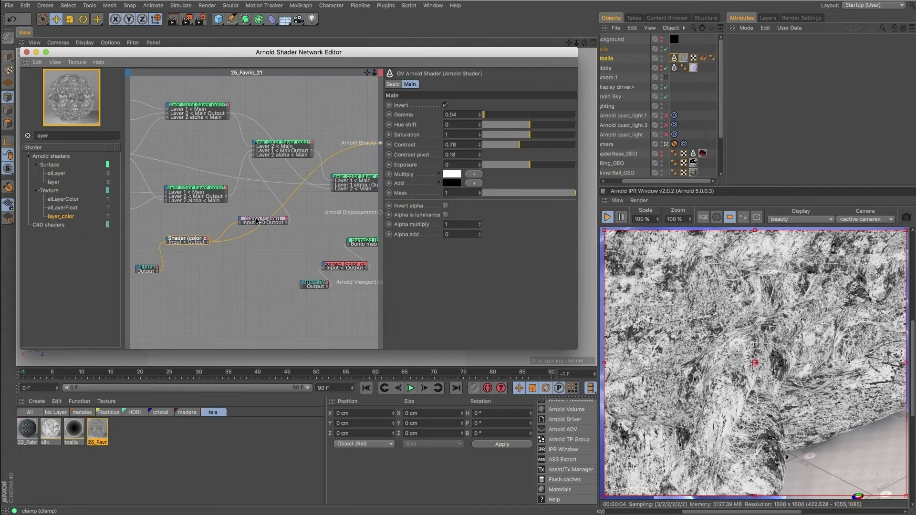
Step: Compare the clamp node's Min and Max settings with the color_correct settings, nudging the clamp node slightly
drag(257, 221, 261, 216)
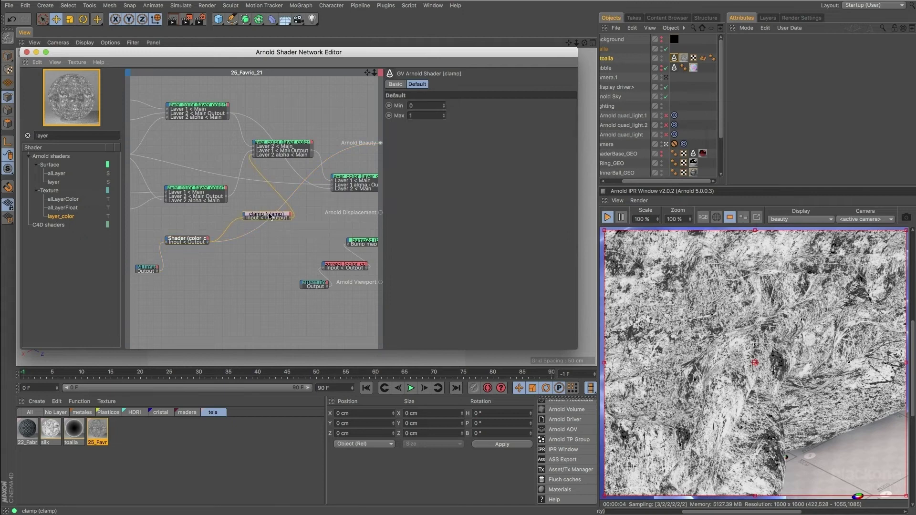
click(197, 241)
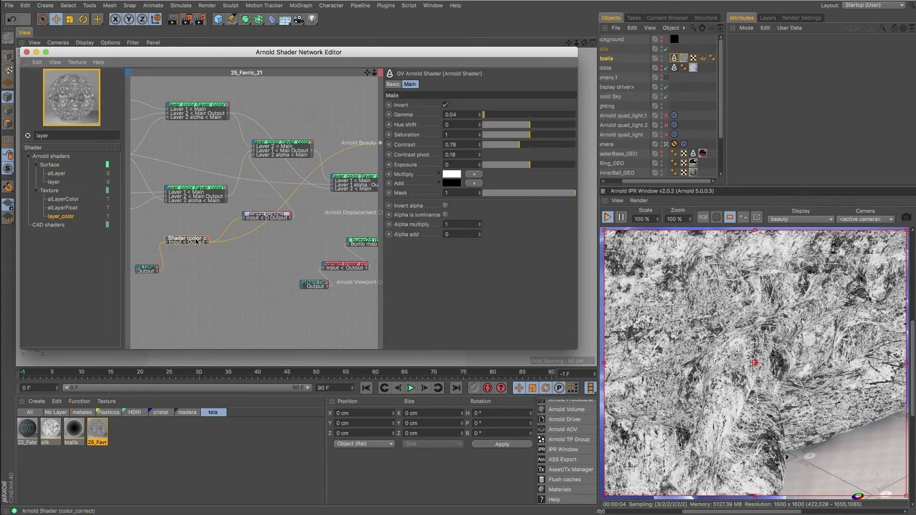
click(254, 220)
drag(254, 217, 248, 225)
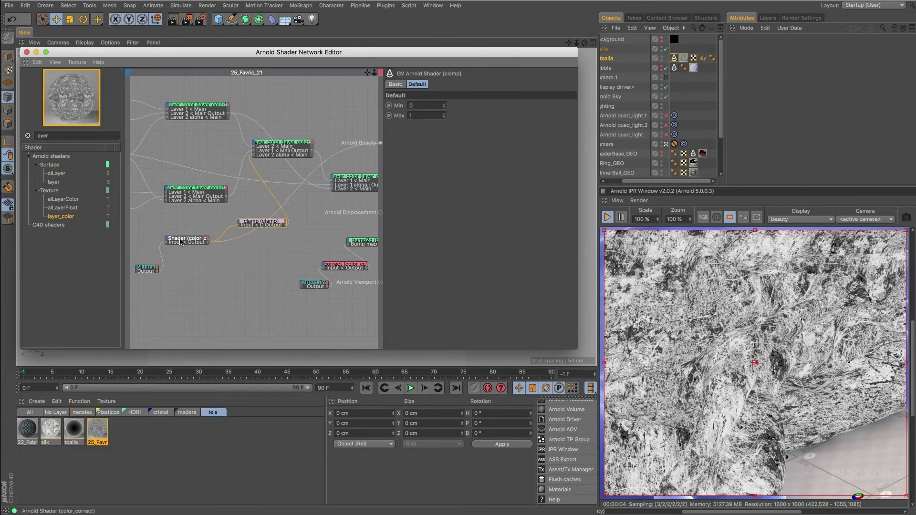
click(182, 242)
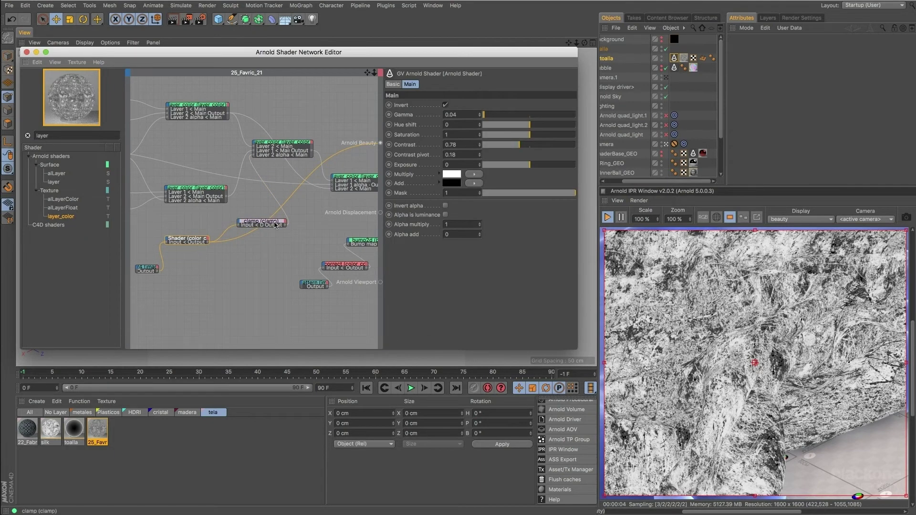
drag(276, 223, 271, 224)
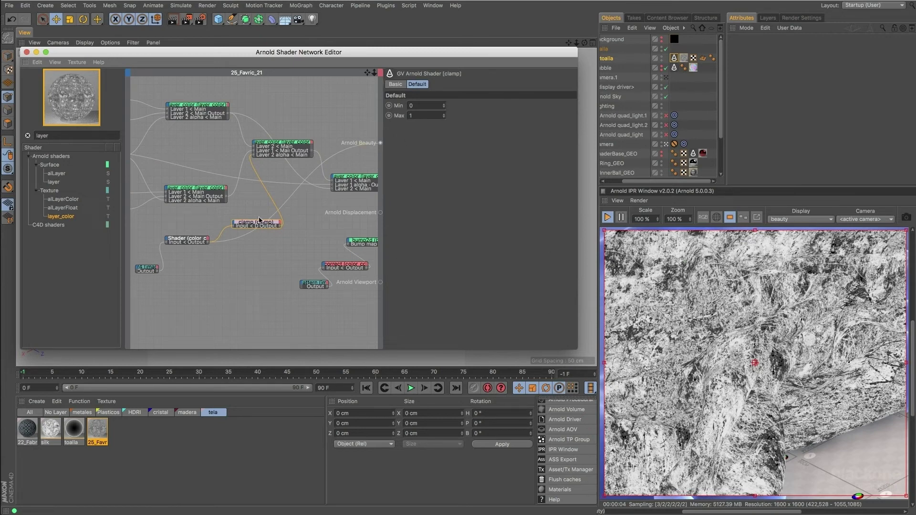
Step: Bypass the clamp by connecting color_correct to the combining layer_color's Layer 2 alpha, and preview that layer_color through Arnold Beauty
drag(260, 223, 266, 261)
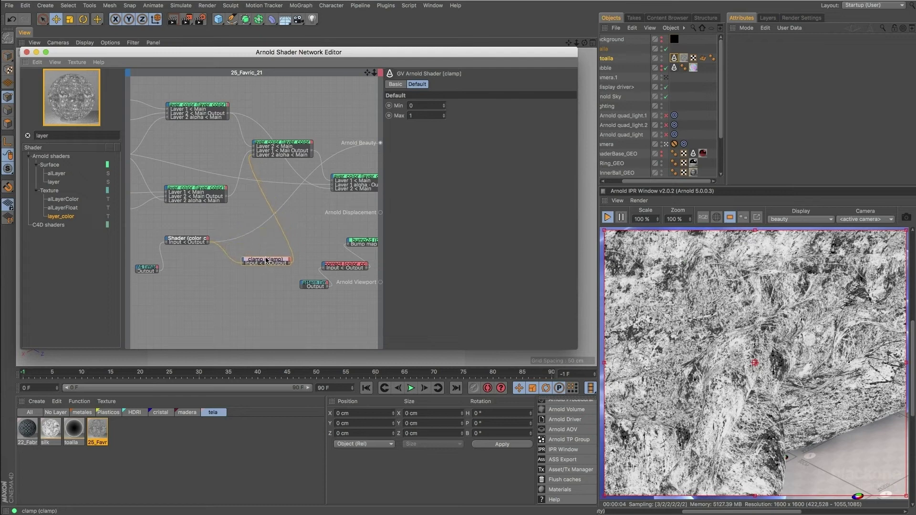
drag(238, 241, 254, 155)
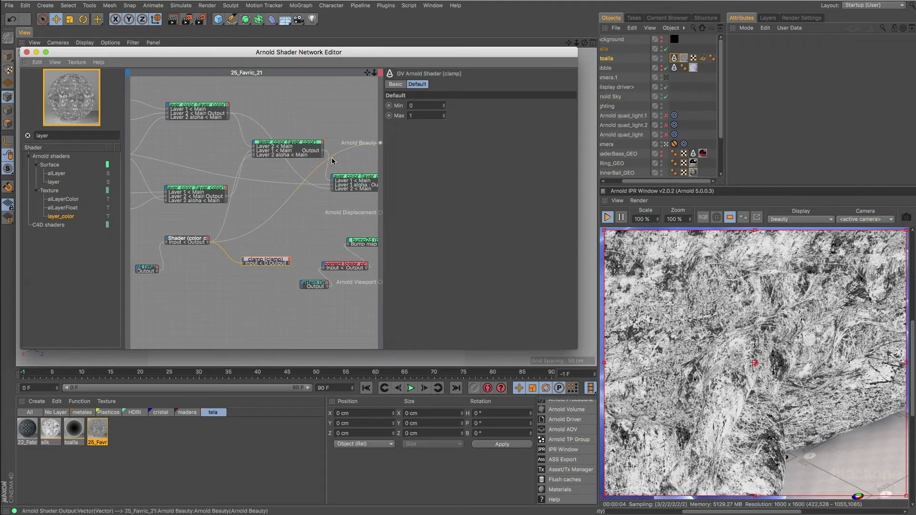
drag(323, 151, 380, 143)
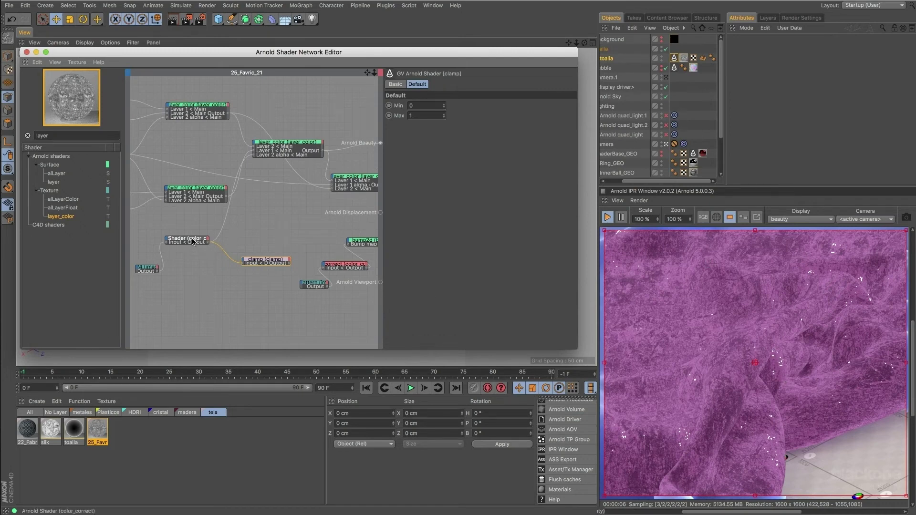
Step: Reconnect the clamp output to the combining layer_color's Layer 2 alpha and move the clamp node up between color_correct and that layer_color
drag(194, 241, 200, 236)
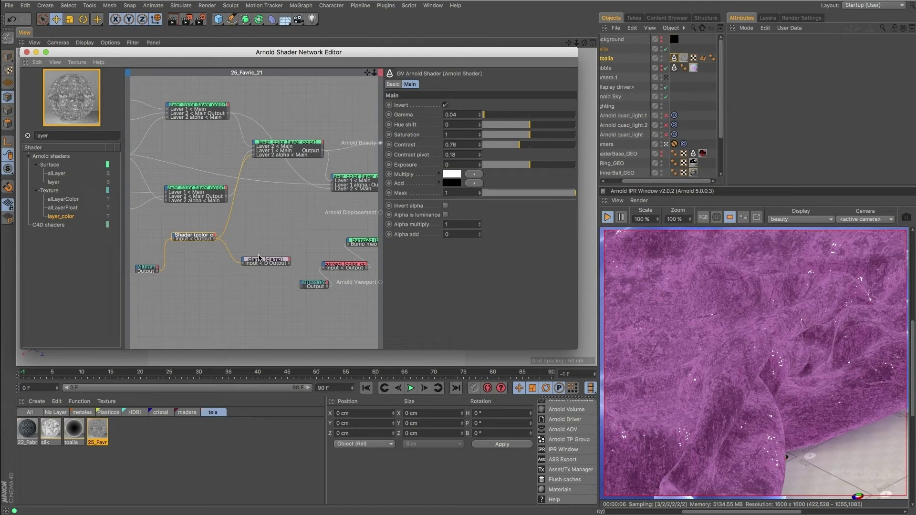
click(291, 263)
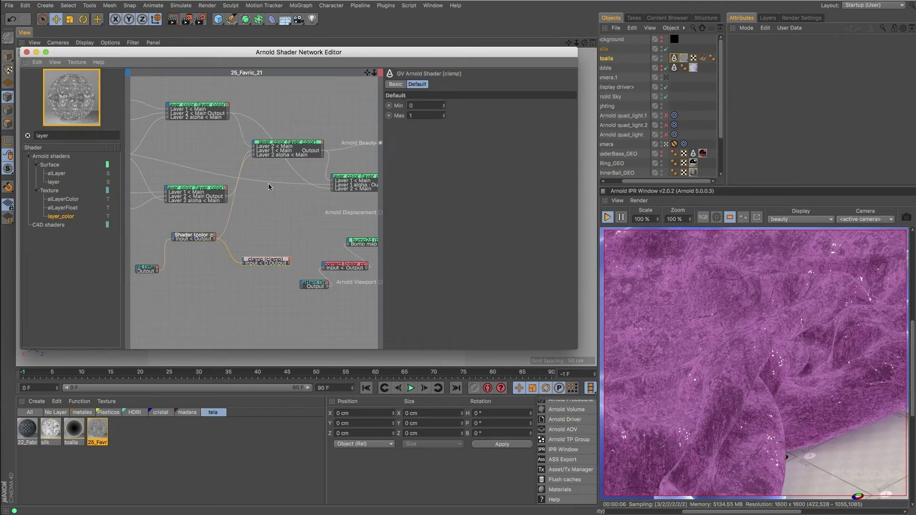
drag(289, 263, 253, 155)
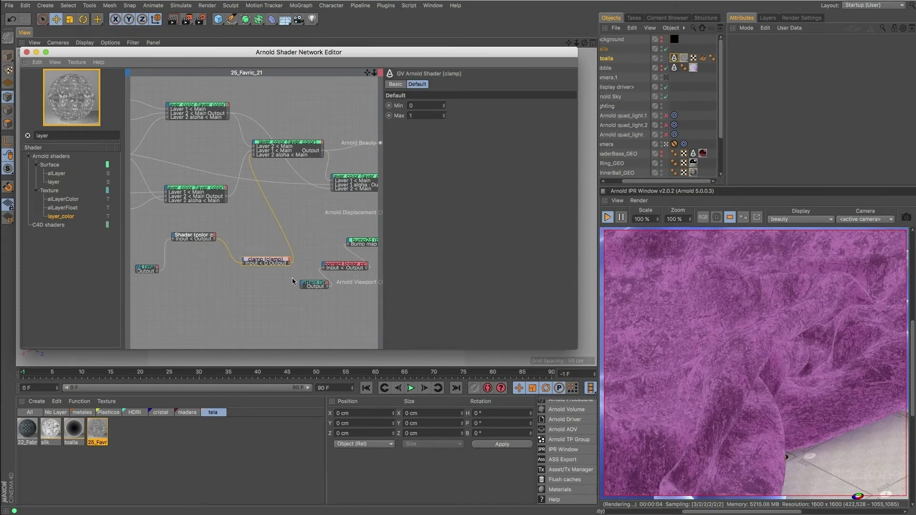
drag(279, 263, 269, 217)
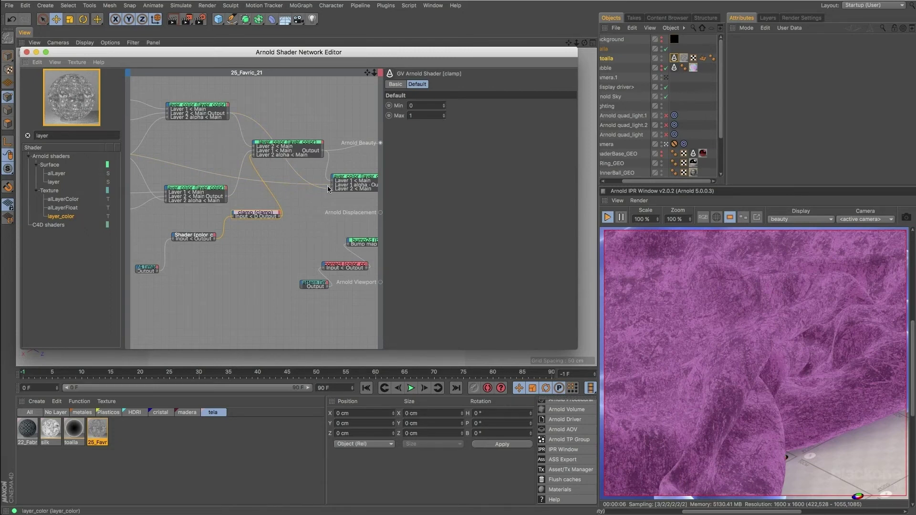
Step: Show the final layer_color's settings, shift its node slightly, and trace its incoming layer and alpha connections back through the network
scroll(329, 222, down, 5)
scroll(330, 223, right, 3)
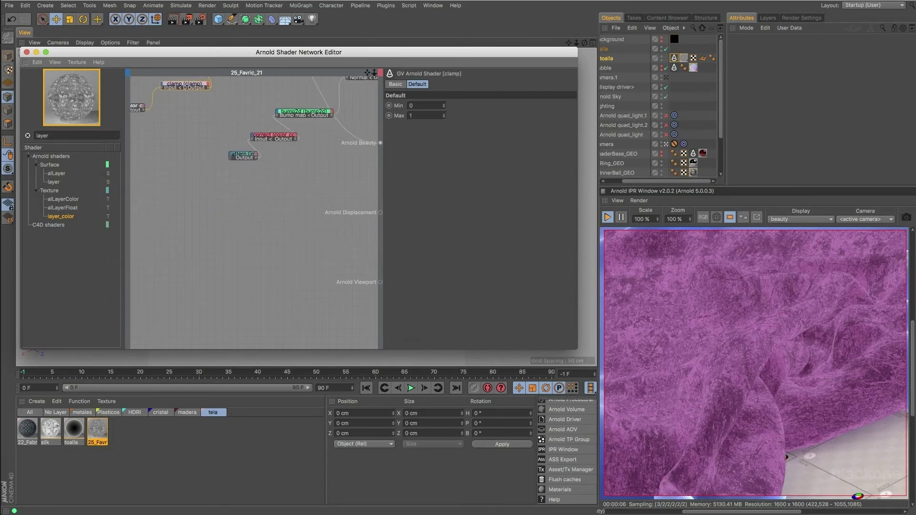
scroll(329, 222, up, 6)
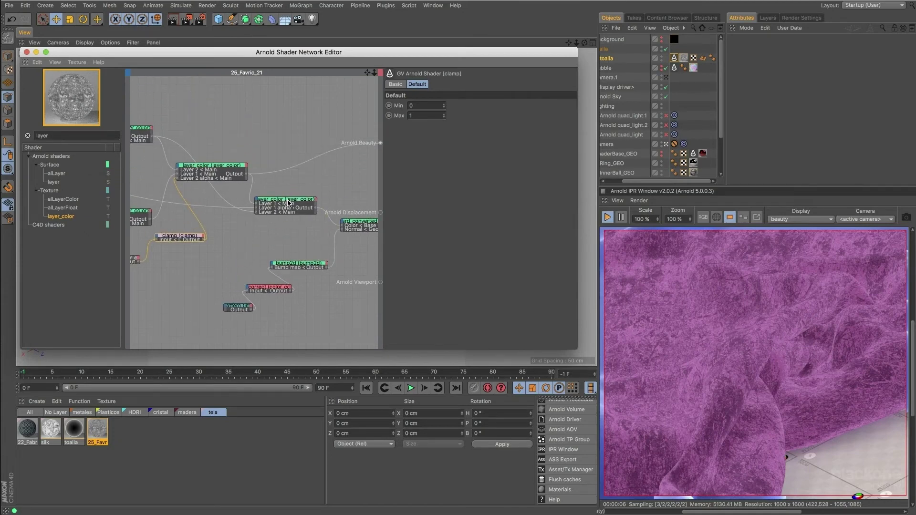
drag(288, 200, 298, 194)
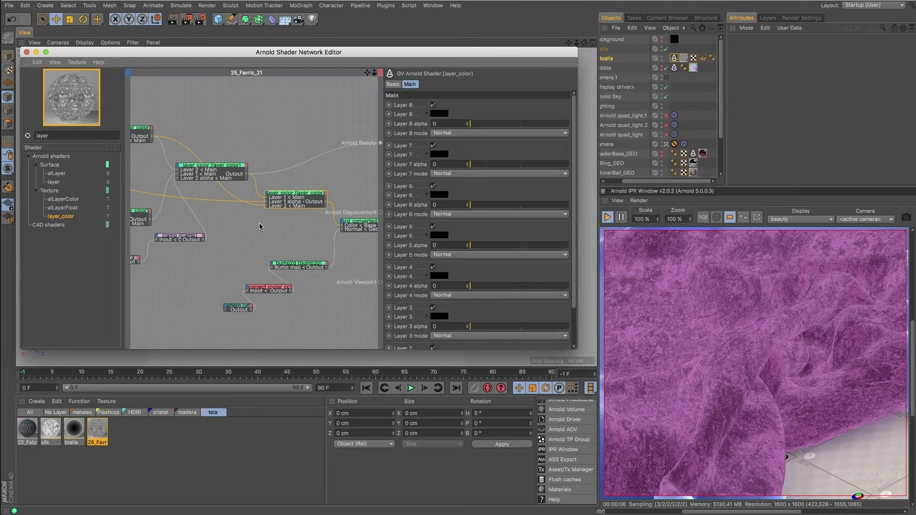
alt+middle_drag(184, 208, 144, 203)
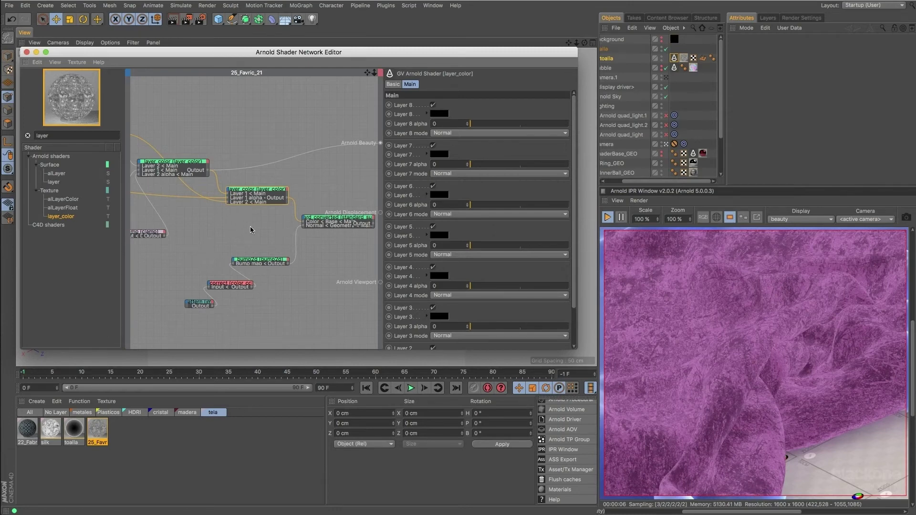
alt+middle_drag(221, 233, 273, 241)
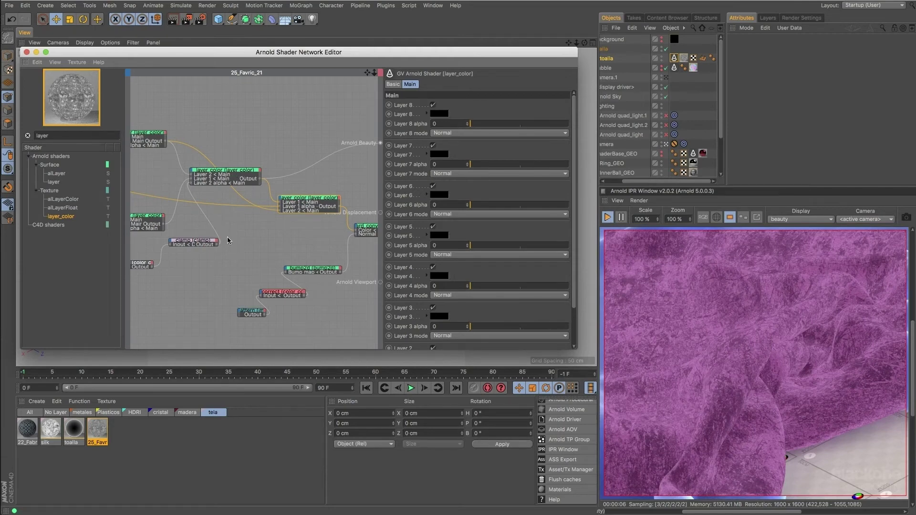
alt+middle_drag(187, 194, 237, 220)
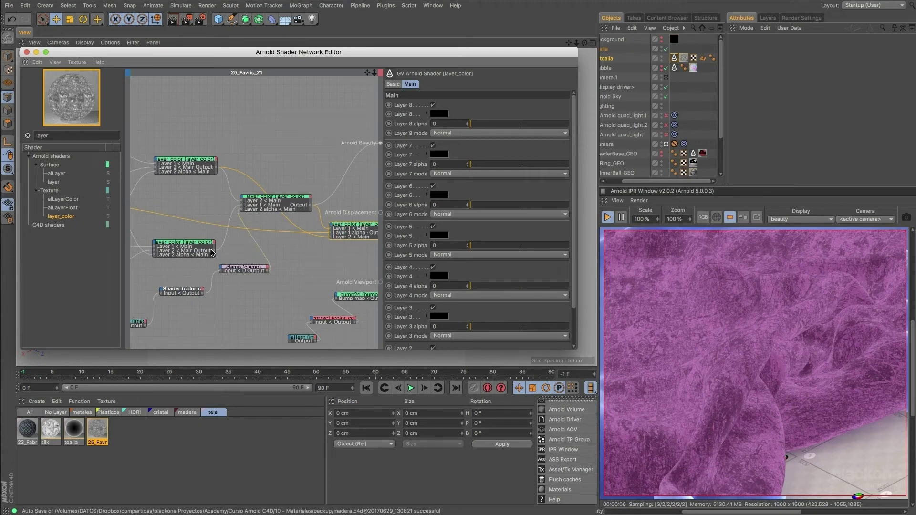
alt+middle_drag(212, 254, 134, 223)
alt+middle_drag(223, 235, 198, 233)
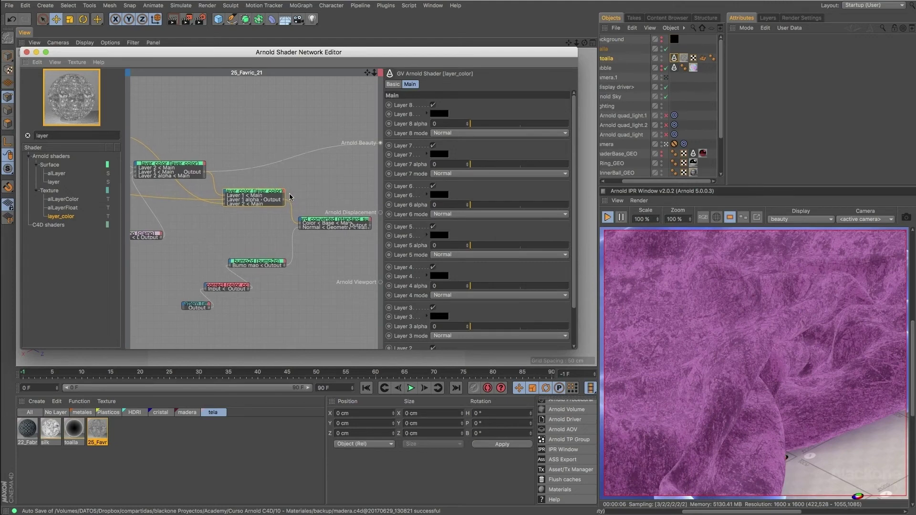
Step: Widen the final layer_color node and preview it and the standard_converted shader by connecting each output in turn to Arnold Beauty
drag(282, 200, 298, 200)
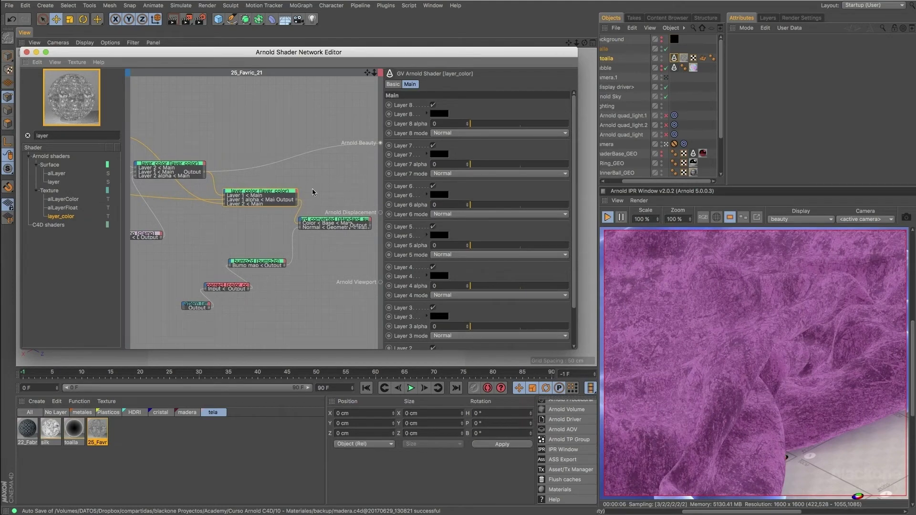
drag(297, 200, 381, 143)
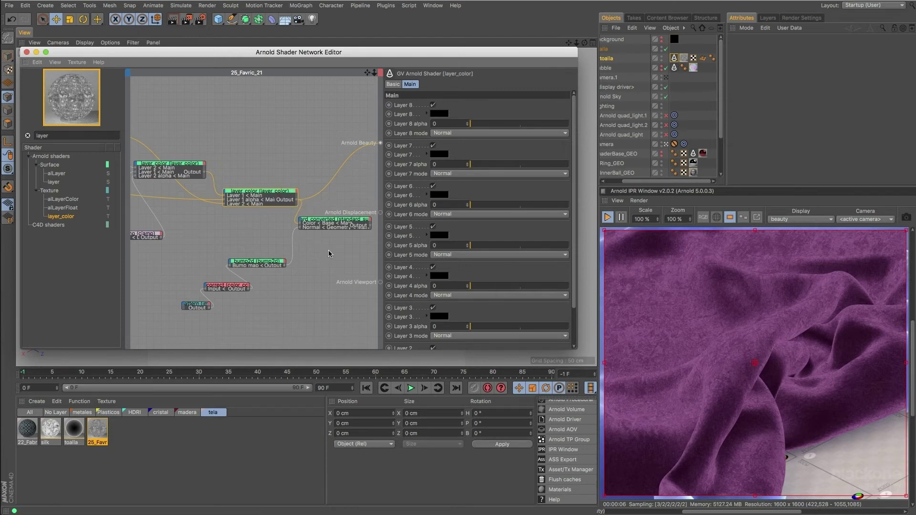
alt+middle_drag(341, 265, 290, 249)
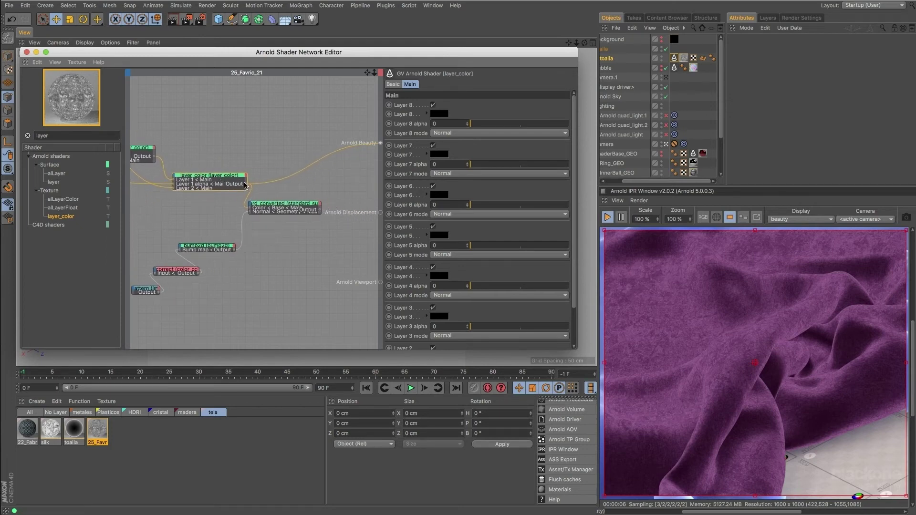
click(281, 214)
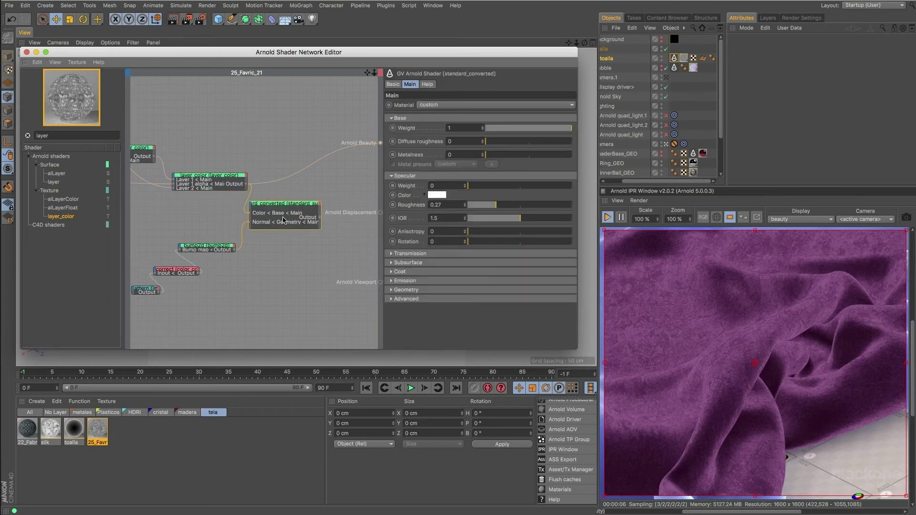
drag(320, 220, 380, 144)
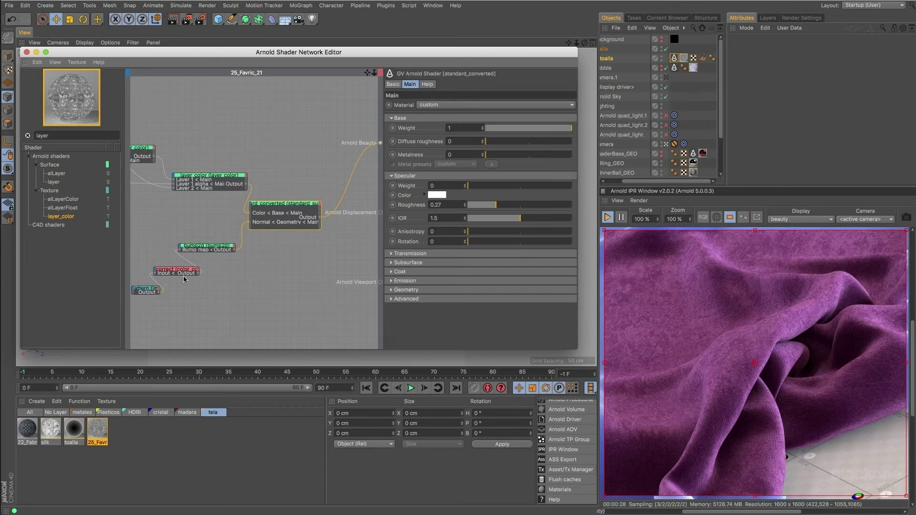
Step: Examine the FabPattern image and color_correct settings feeding the bump, nudging the FabPattern node, and return to the standard_converted settings
alt+middle_drag(180, 287, 231, 292)
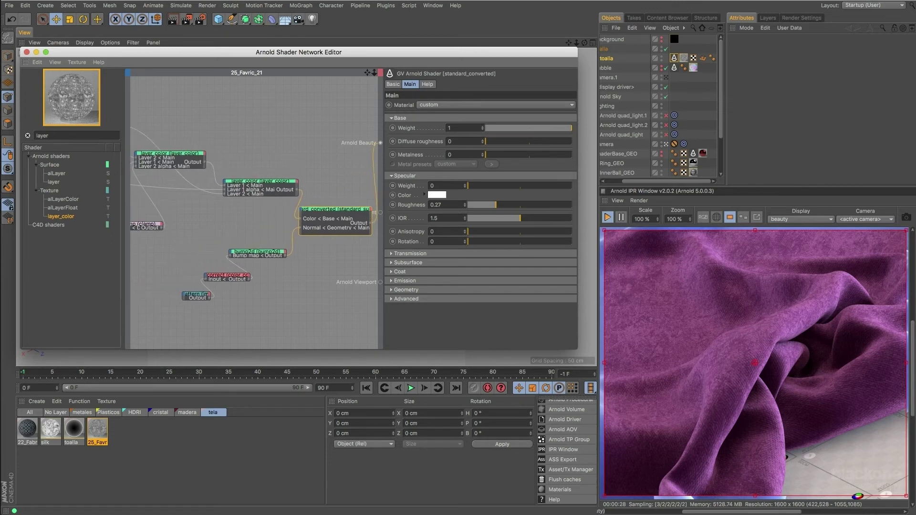
click(196, 298)
drag(196, 299, 180, 300)
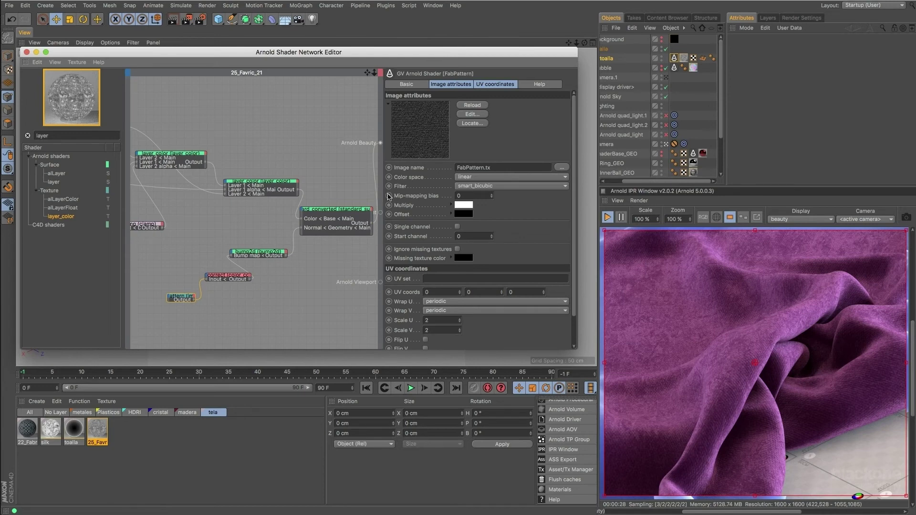
click(234, 278)
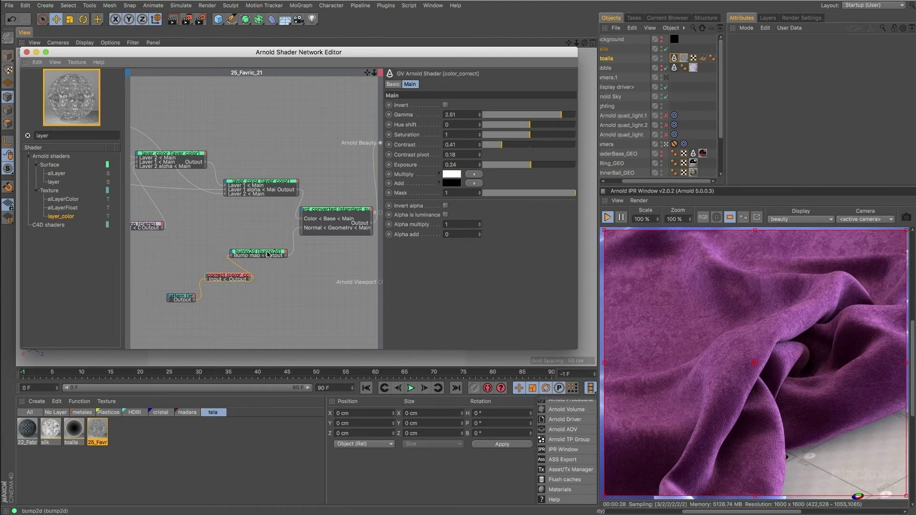
click(364, 211)
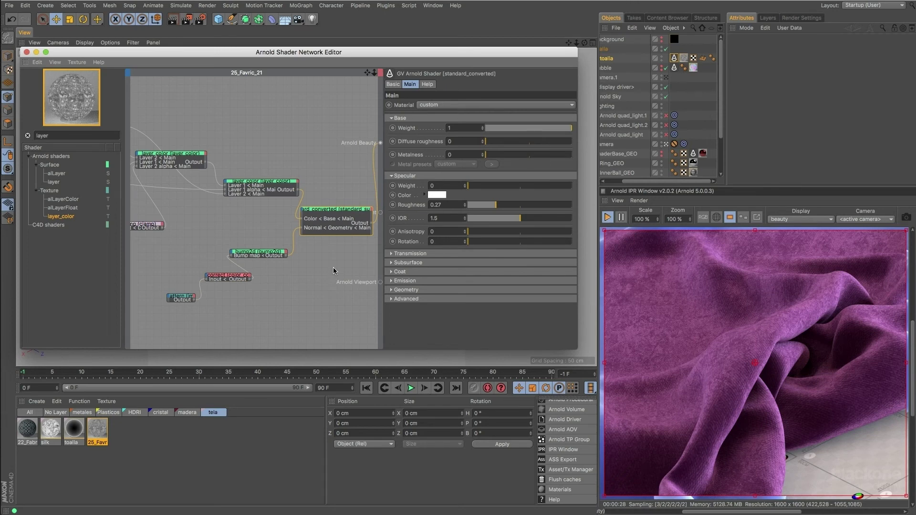
alt+middle_drag(333, 269, 273, 243)
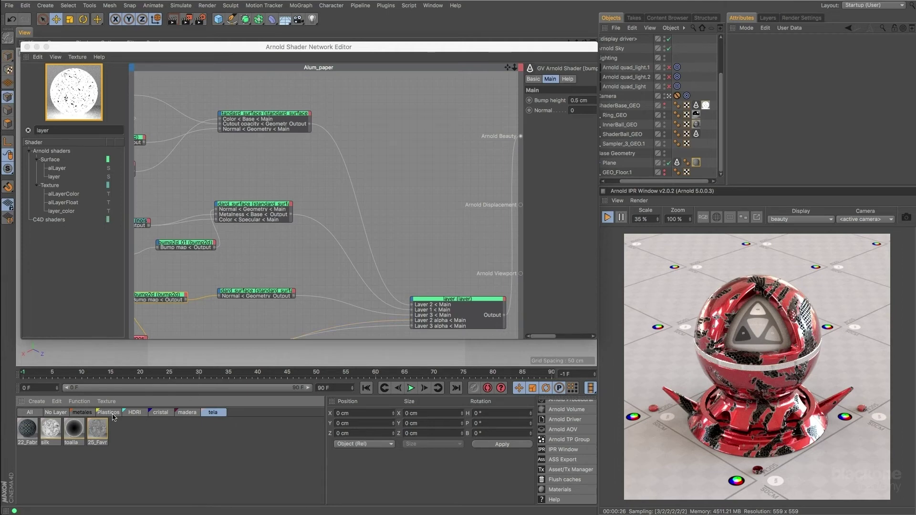
Step: Show the materials of the metales layer and load the Blurred Metal Noised material's network
click(80, 413)
click(49, 430)
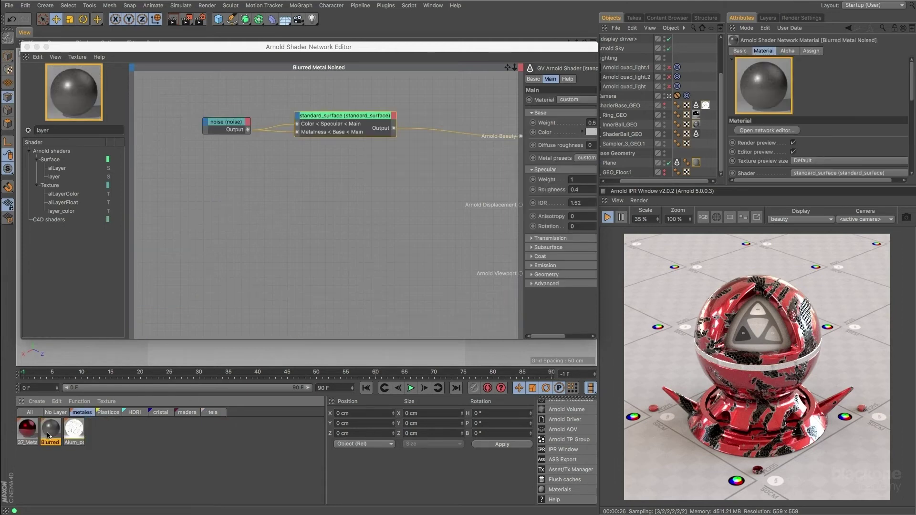
click(22, 432)
click(46, 433)
Step: Restart the IPR render and limit it to a small region on the left side of the shader ball
click(609, 214)
text(100)
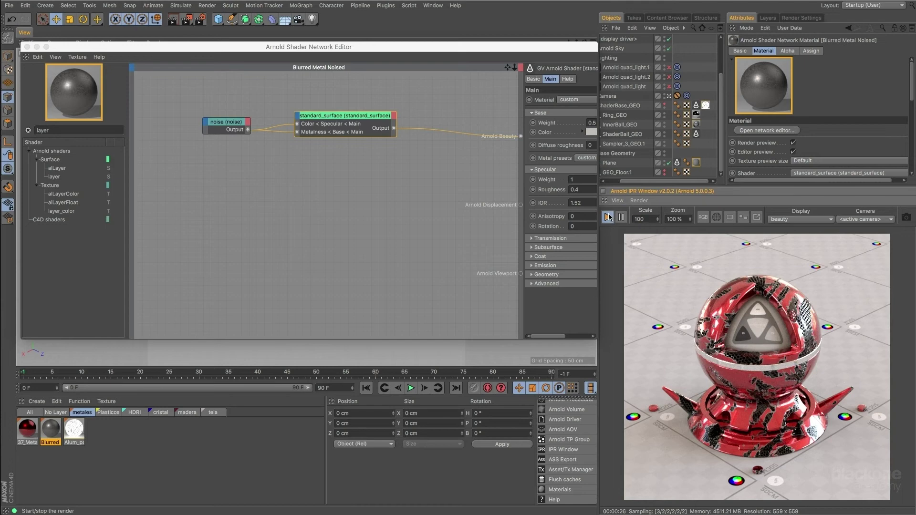
click(609, 217)
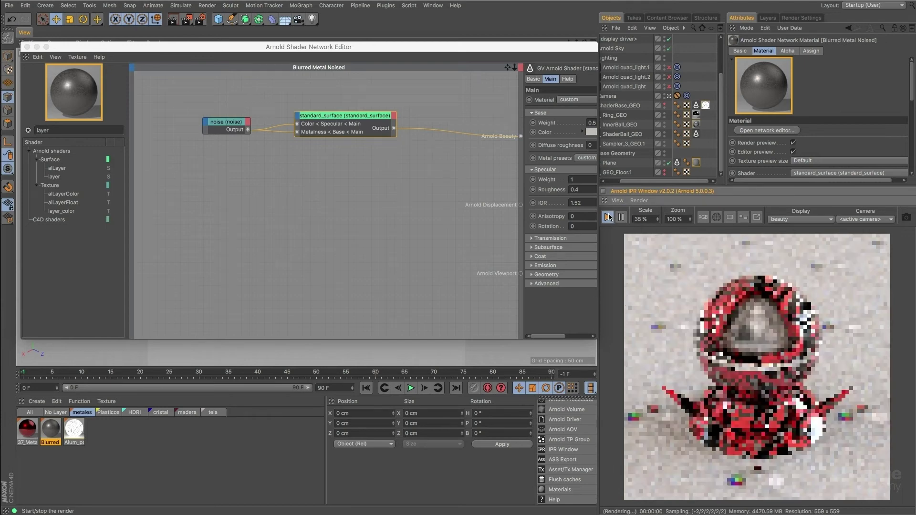
click(731, 219)
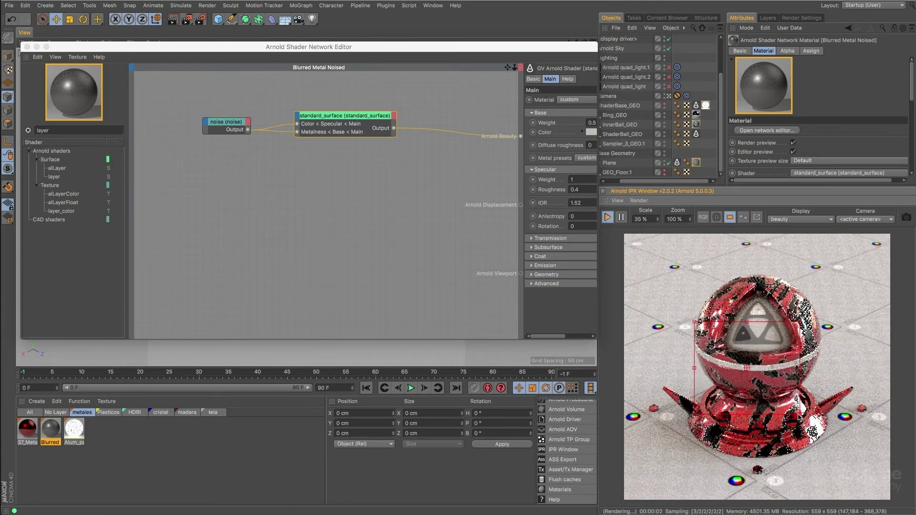
drag(800, 415, 737, 361)
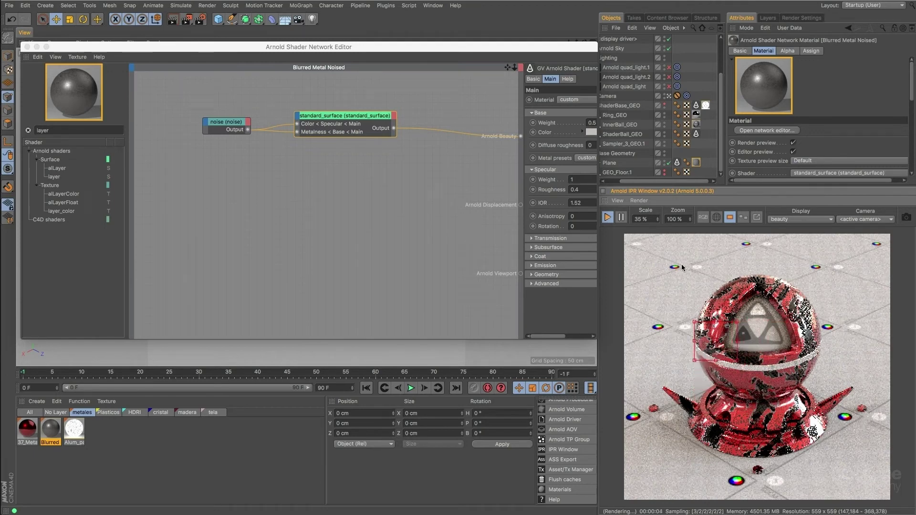
Step: Set the IPR scale to 150 % and bring the enlarged render region into view
drag(617, 217, 615, 216)
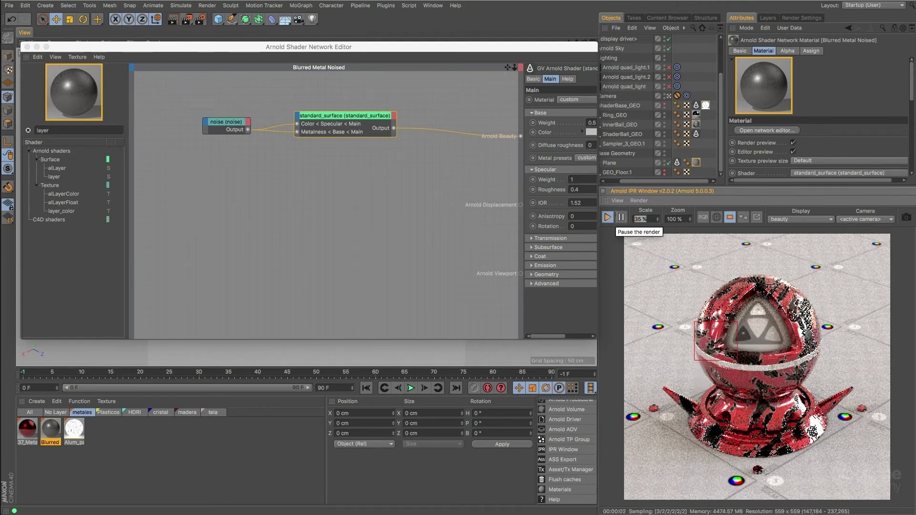
text(150)
key(Return)
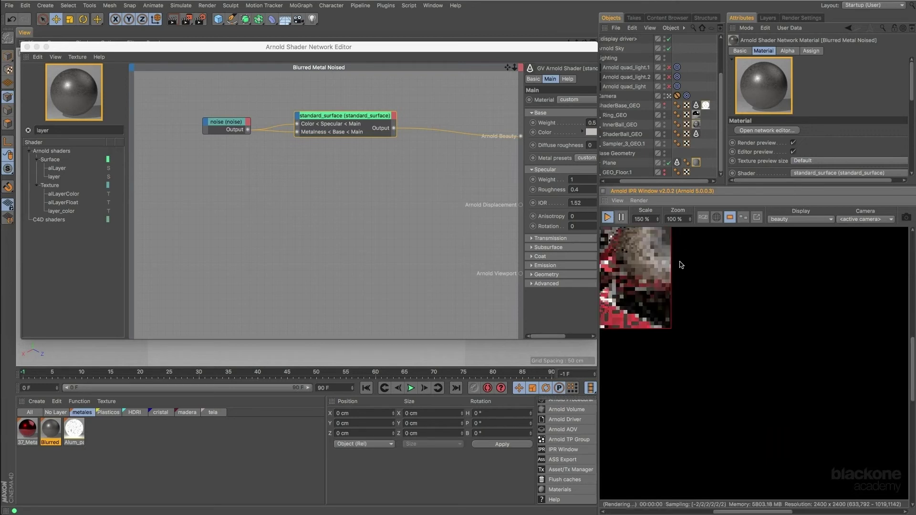
drag(775, 513, 740, 513)
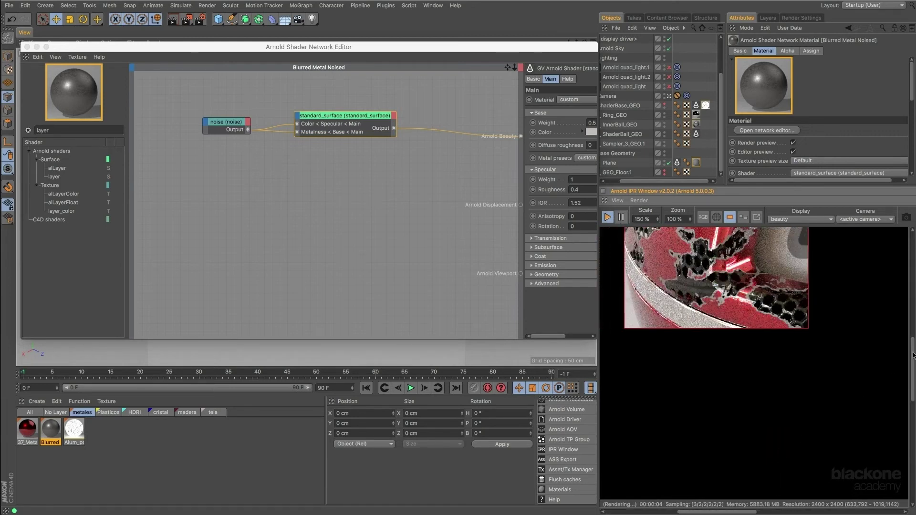
drag(913, 355, 913, 337)
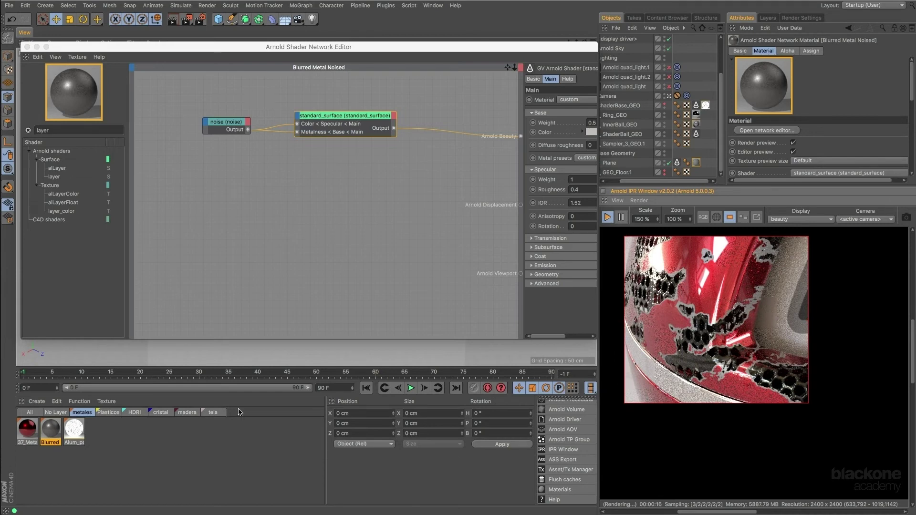
Step: Set the IPR scale to 35 % and stop the render
double_click(656, 219)
text(35)
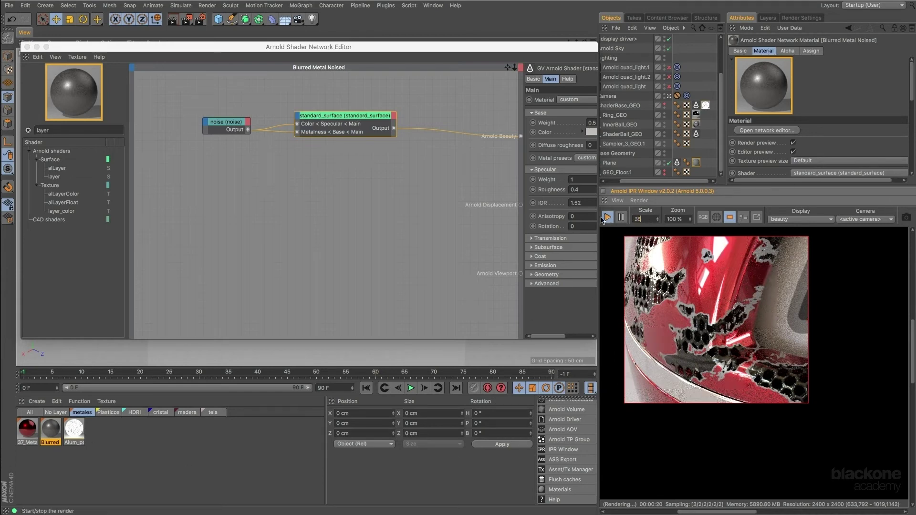
key(Return)
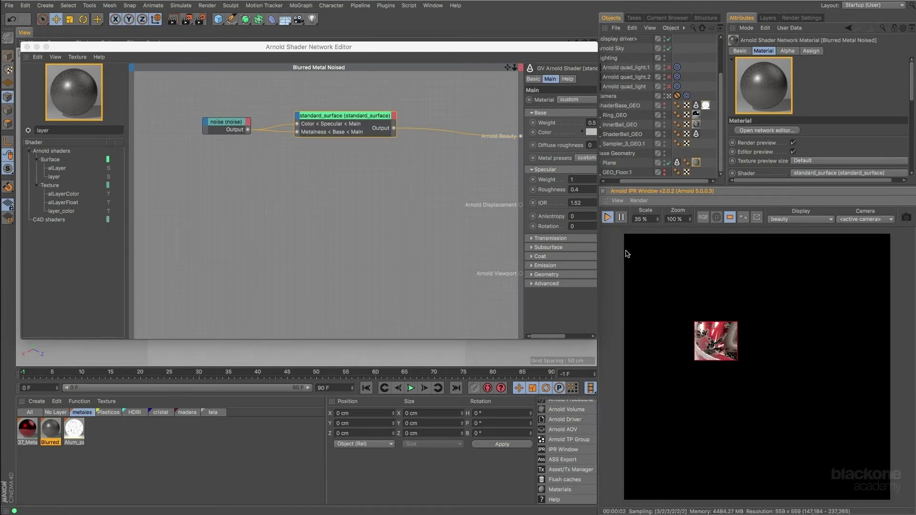
click(610, 218)
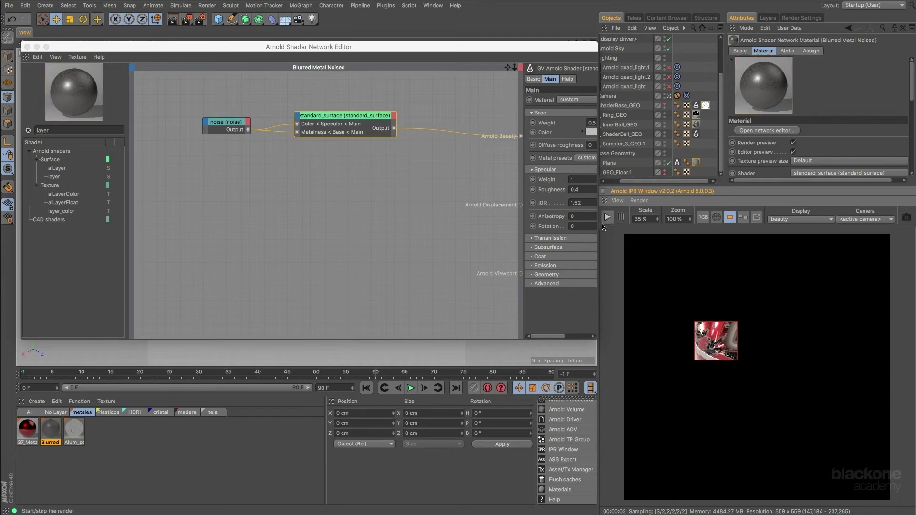
Step: Load the Alum_paper material's network and restart the IPR render over the full frame with region rendering turned off
click(81, 432)
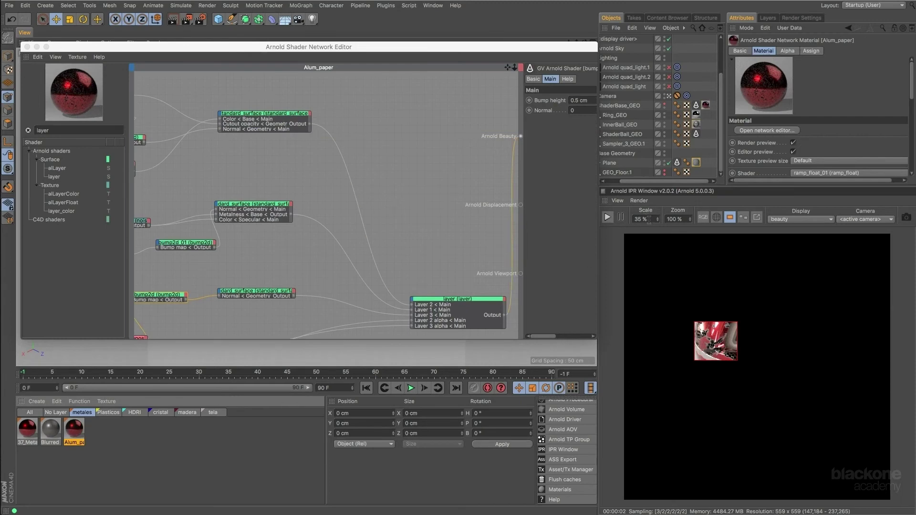
click(731, 217)
click(608, 217)
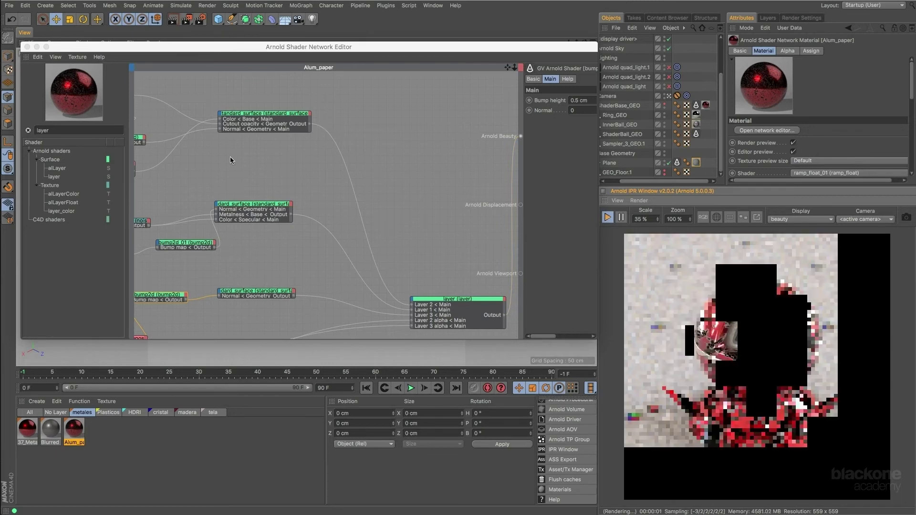
Step: Connect the output of the Alum_paper network's first standard_surface node directly to Arnold Beauty
mouse_move(207, 157)
middle_down()
mouse_move(0, 0)
mouse_move(38, 0)
mouse_move(227, 61)
mouse_move(338, 181)
mouse_move(207, 168)
mouse_move(205, 156)
middle_up()
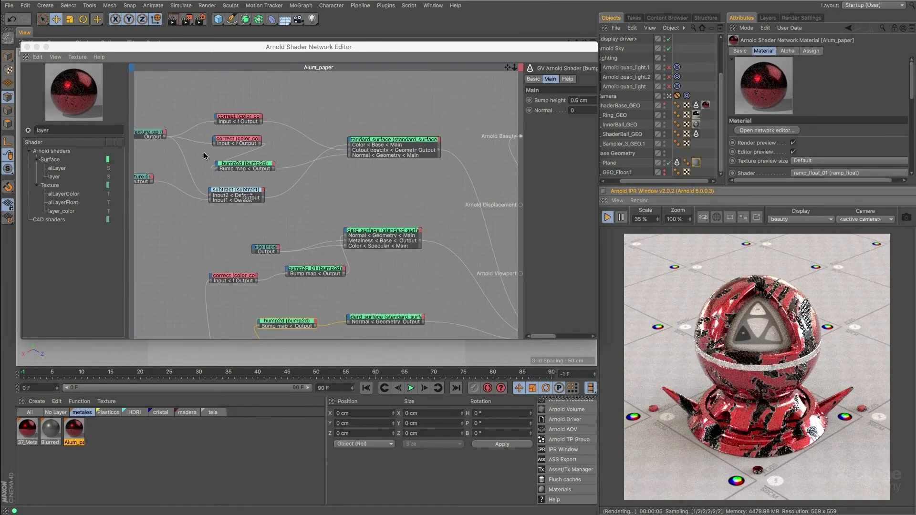
click(368, 146)
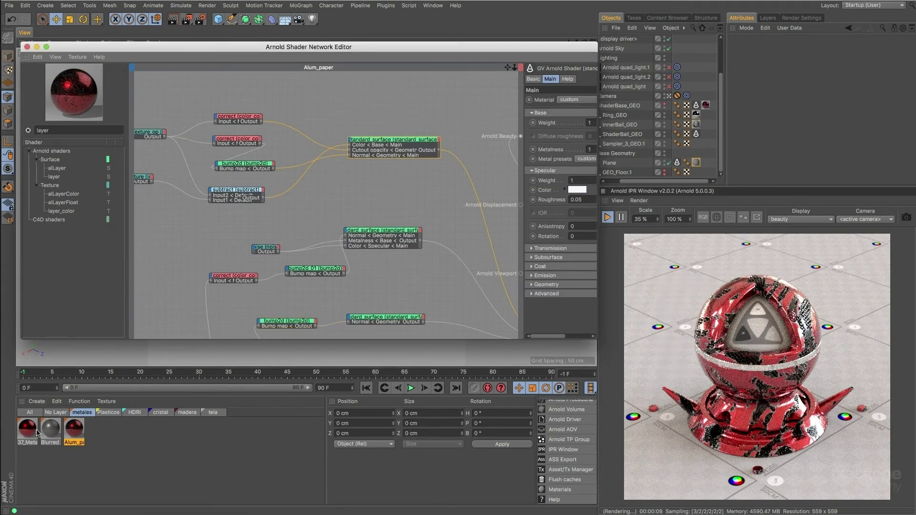
click(52, 431)
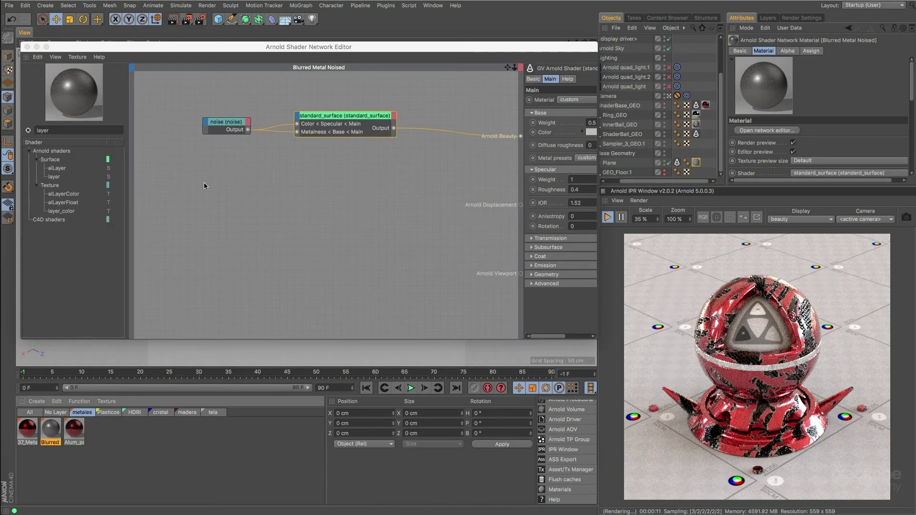
click(75, 429)
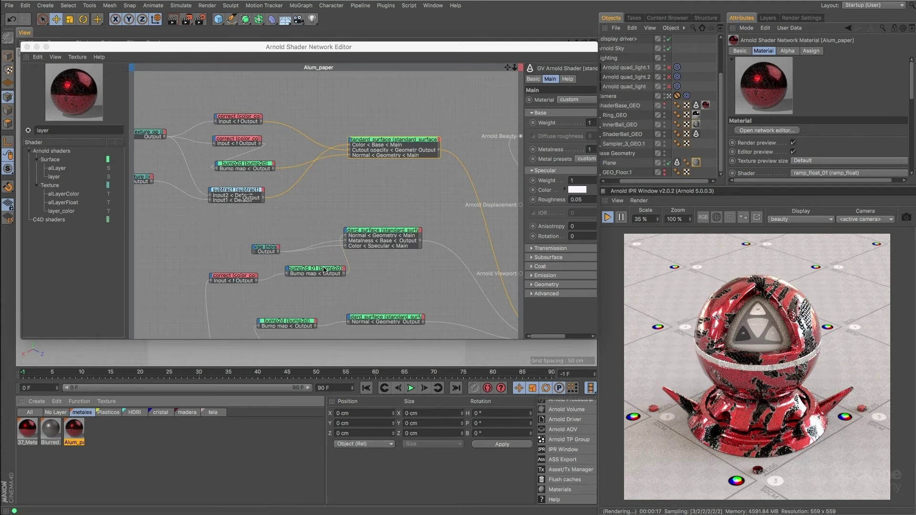
drag(402, 142, 520, 137)
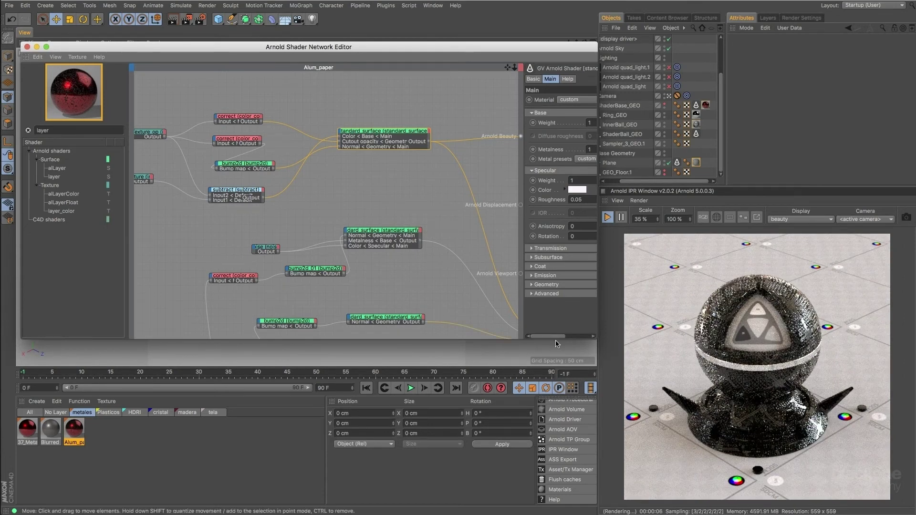
Step: Widen the parameter area and examine the standard_surface's Base, Specular, Transmission, Subsurface and Geometry settings
drag(523, 308, 450, 307)
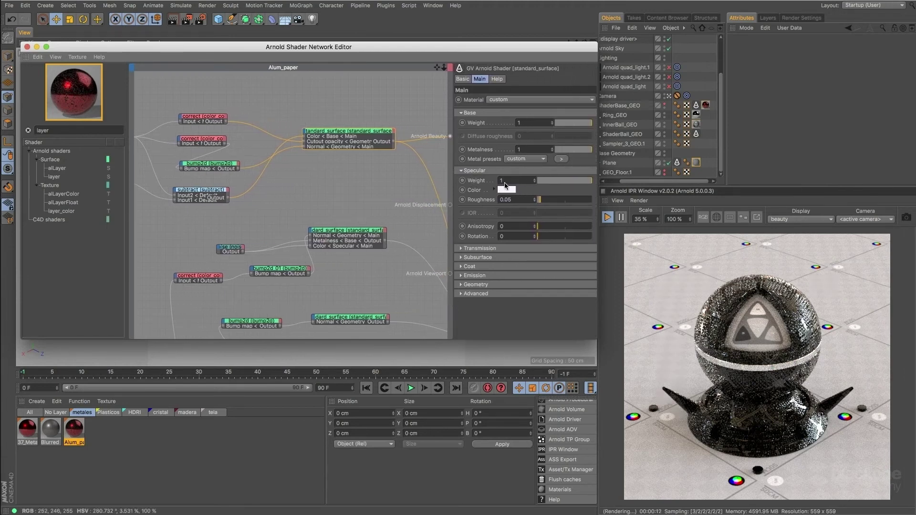
click(483, 249)
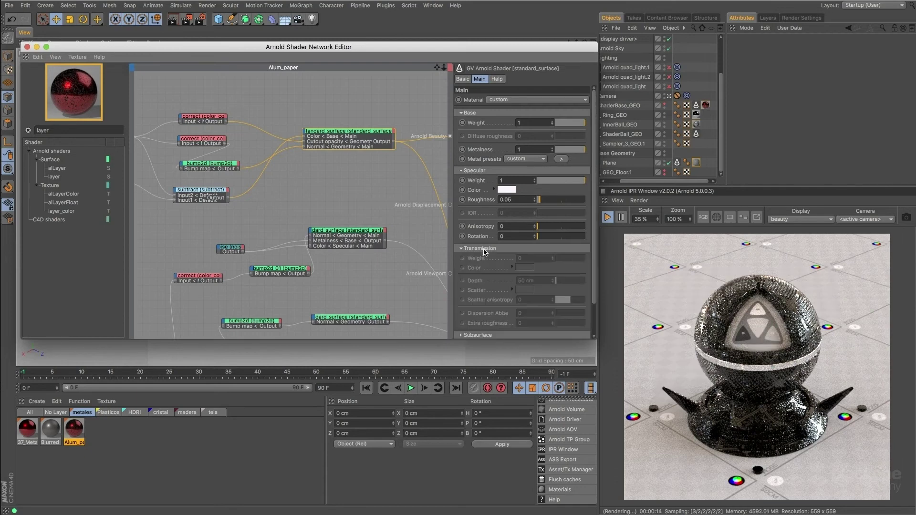
click(482, 250)
click(484, 258)
click(483, 257)
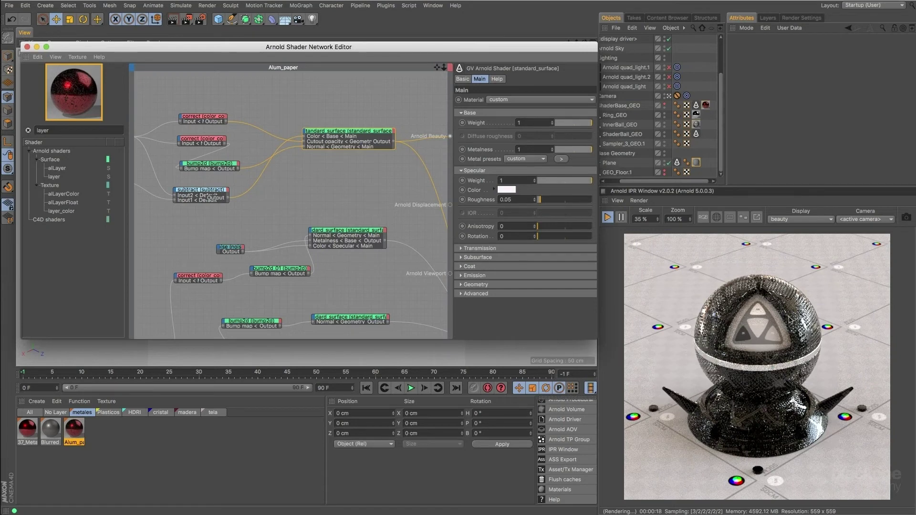
click(481, 285)
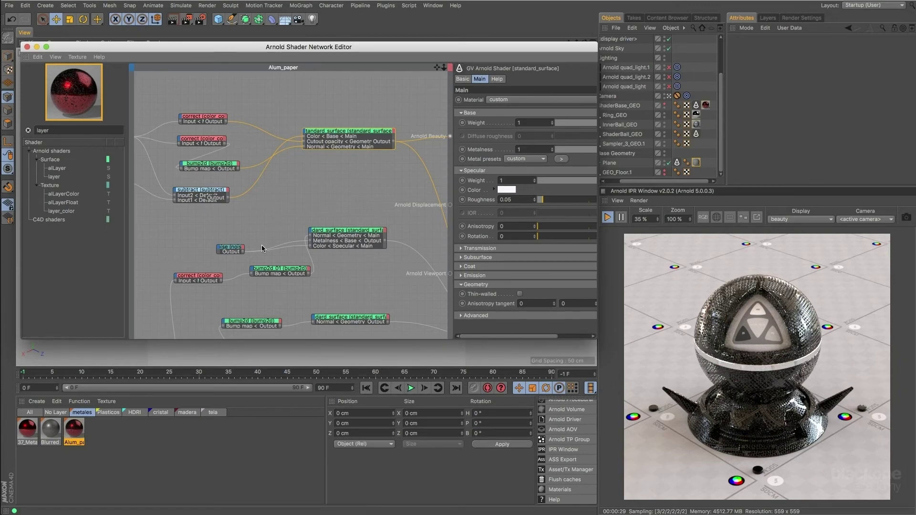
Step: Preview the Metal_Floor_Texture_op image and the second floor texture below it by connecting each in turn to Arnold Beauty
alt+middle_drag(188, 217, 271, 230)
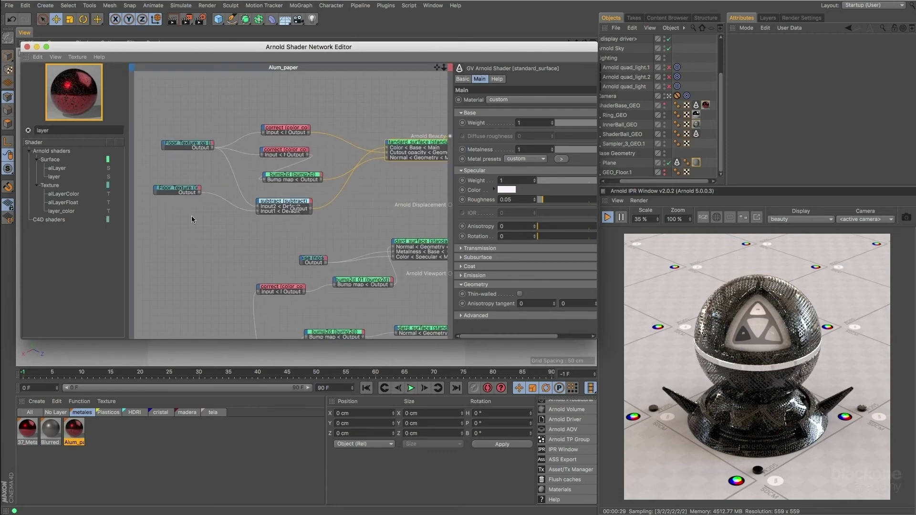
click(193, 147)
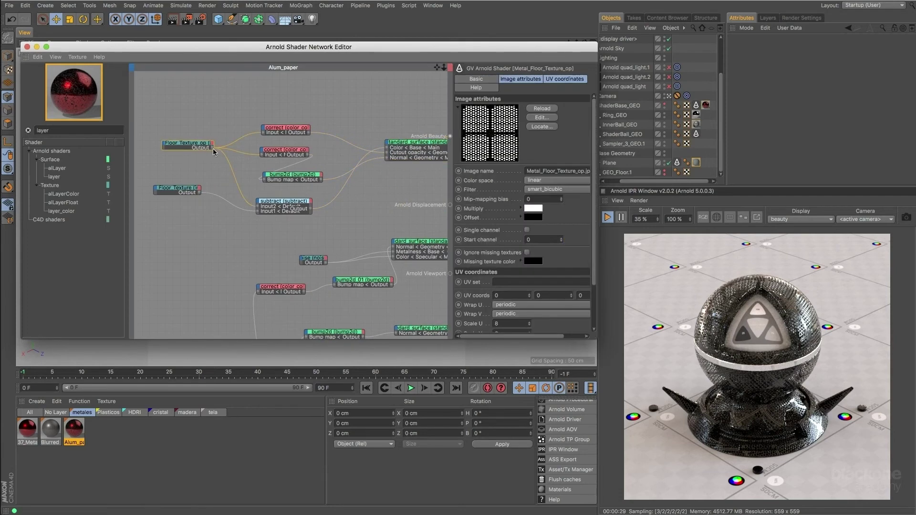
drag(355, 158, 450, 136)
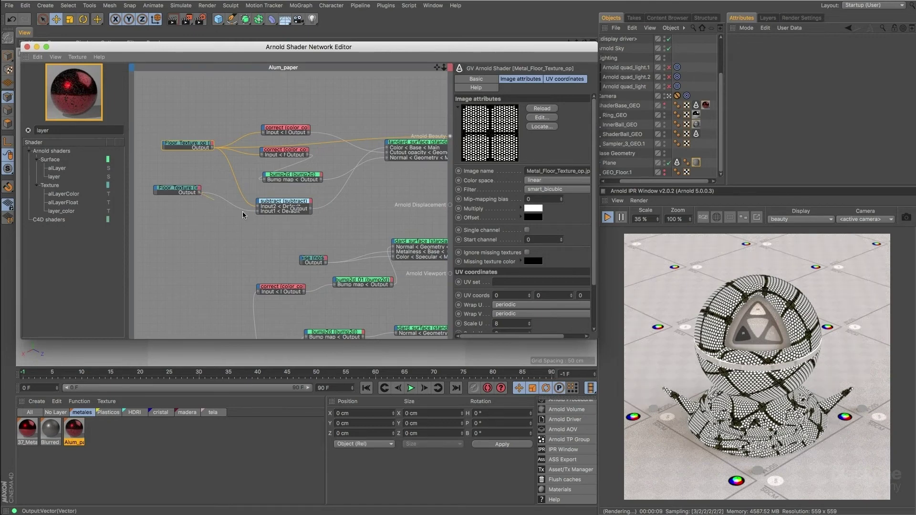
drag(242, 216, 450, 137)
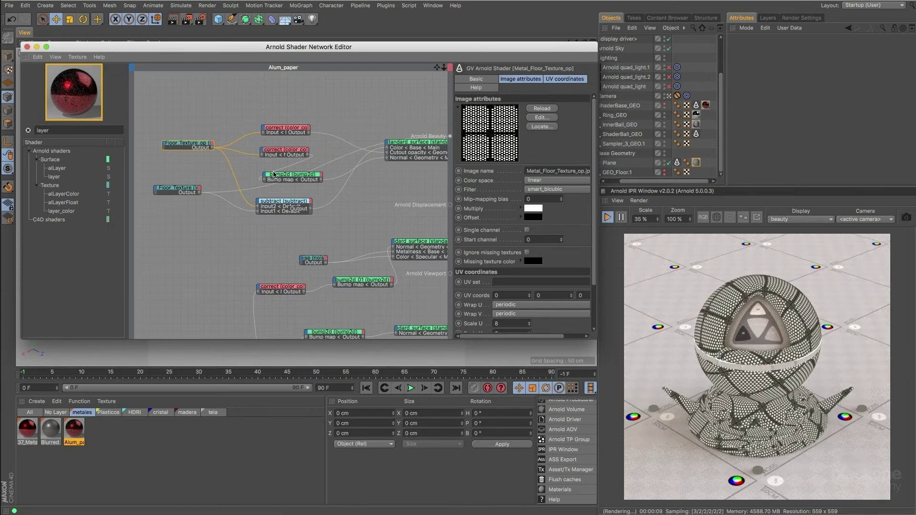
Step: Select the subtract node and locate its shader type by searching for "sub" and browsing the Math category
drag(186, 144, 181, 141)
drag(276, 210, 275, 216)
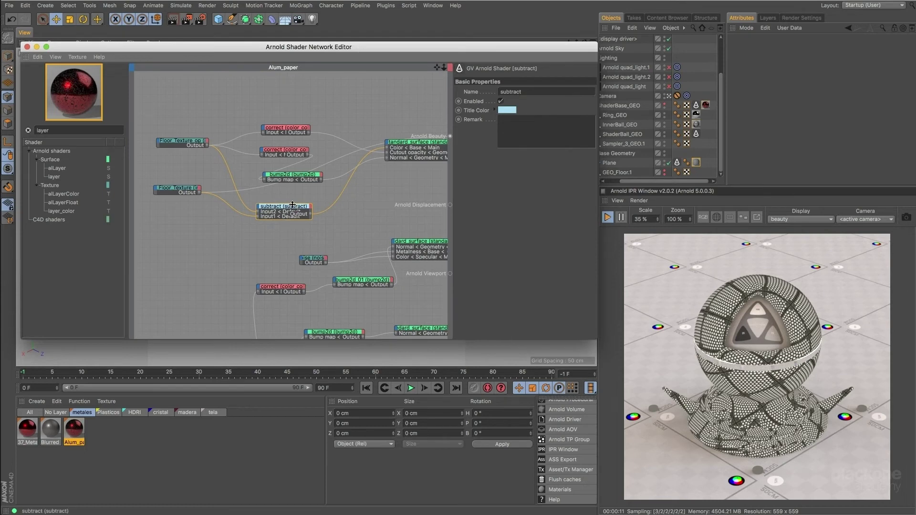
drag(38, 131, 18, 130)
text(sub)
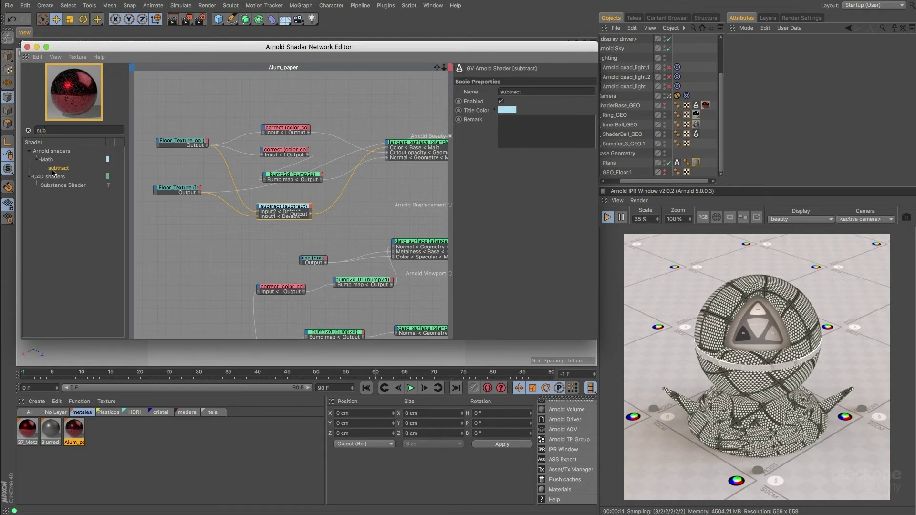
click(37, 159)
click(37, 160)
click(28, 131)
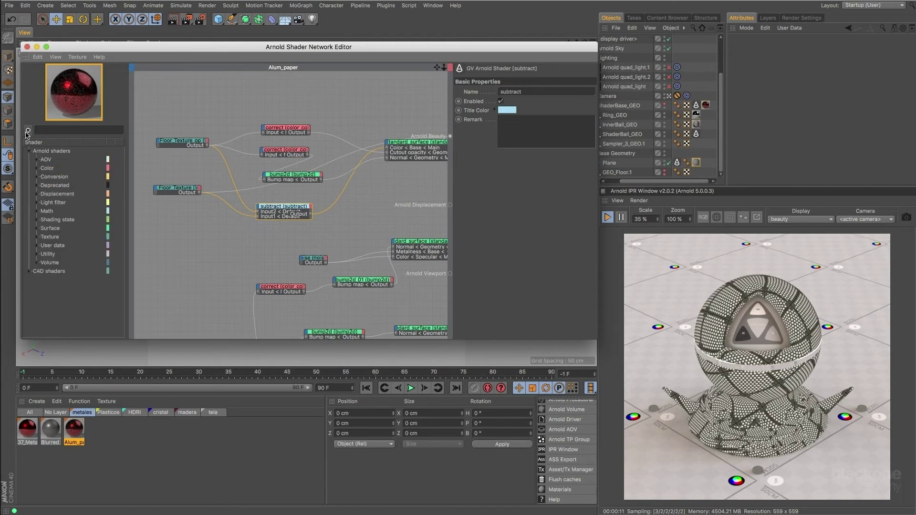
click(36, 211)
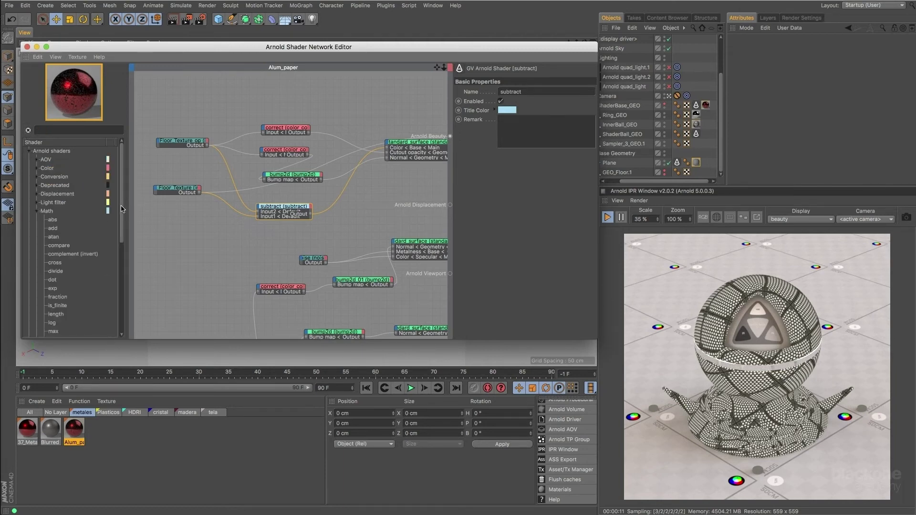
drag(122, 207, 118, 277)
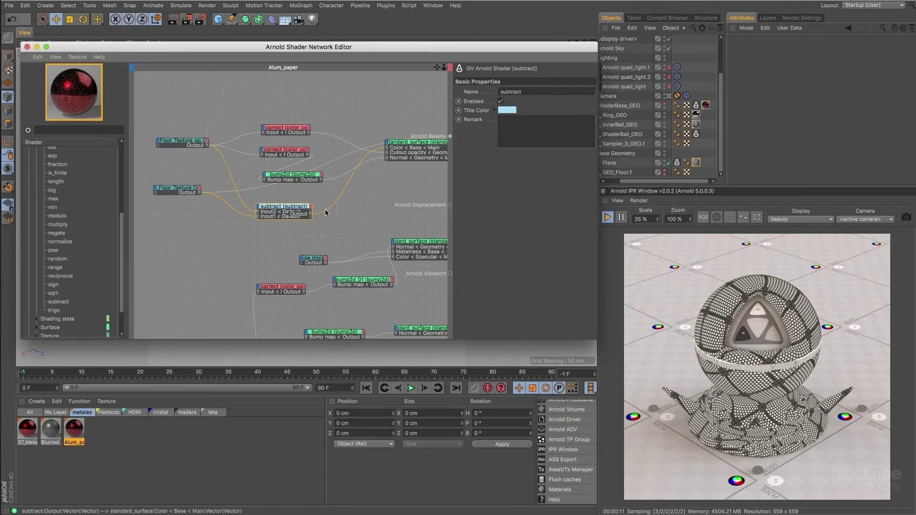
Step: Preview the subtract node and the upper color_correct node through Arnold Beauty, spacing out the texture and color_correct nodes
drag(310, 214, 450, 137)
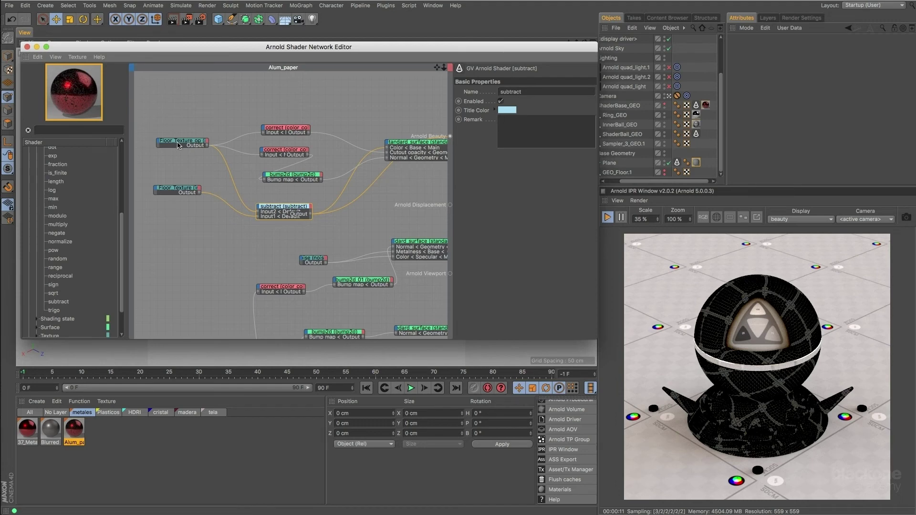
drag(182, 141, 175, 139)
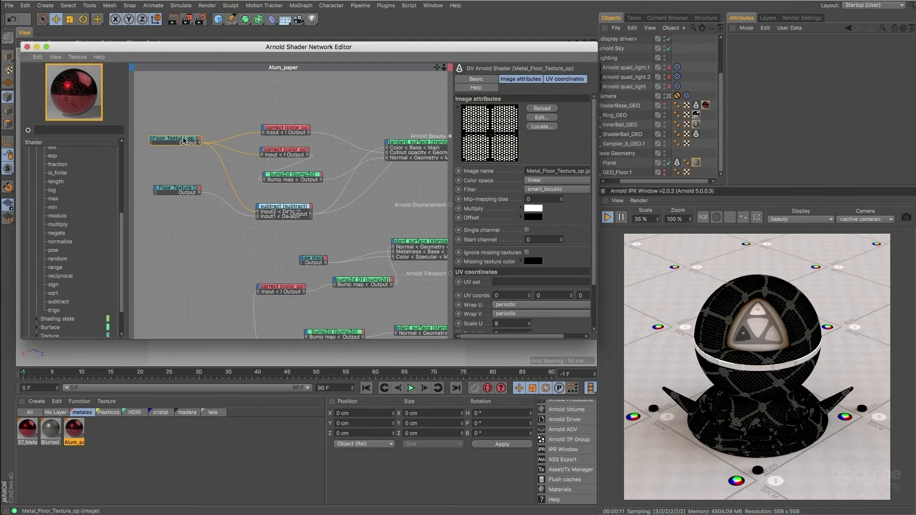
drag(288, 150, 269, 146)
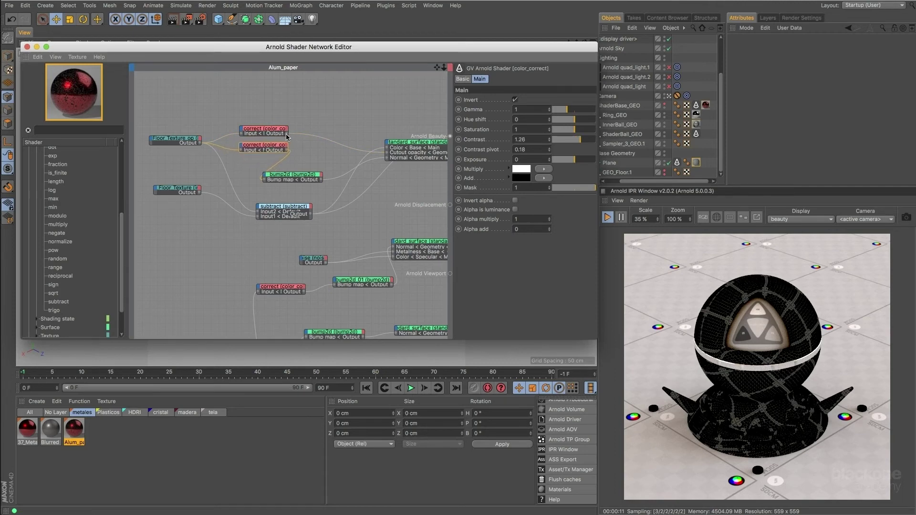
click(286, 134)
drag(287, 134, 450, 139)
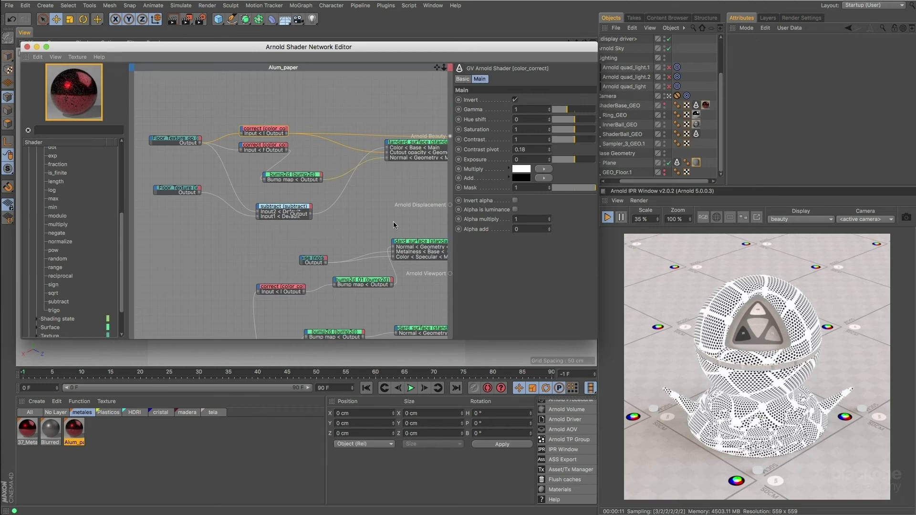
Step: Set the IPR scale to 50 % and restart the render limited to a region on the shader ball's left side
click(650, 220)
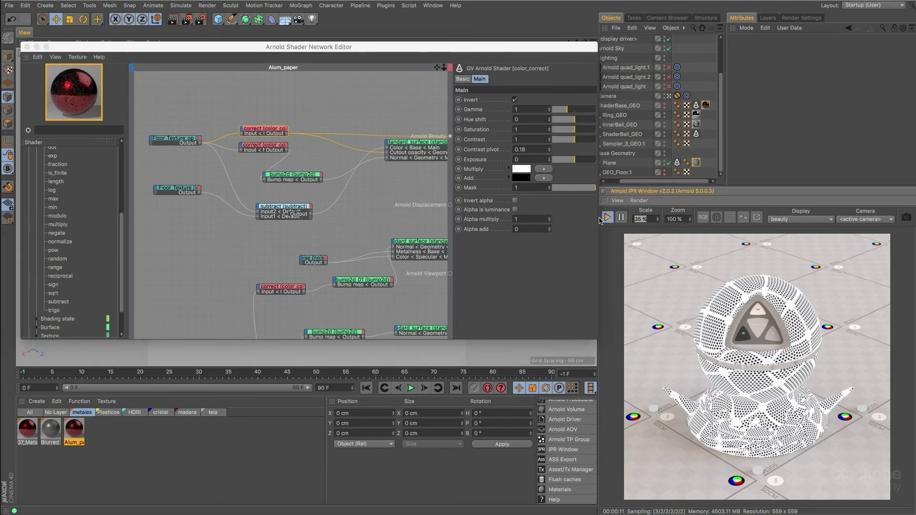
text(50)
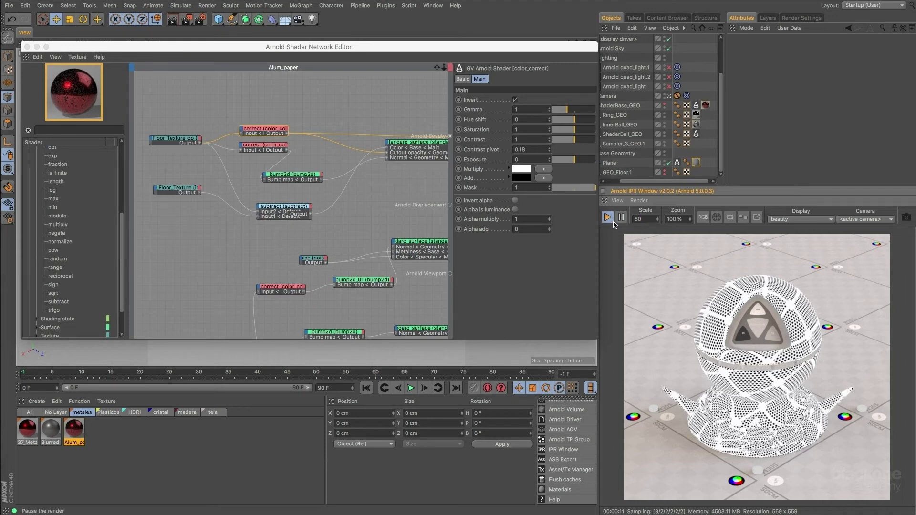
click(608, 218)
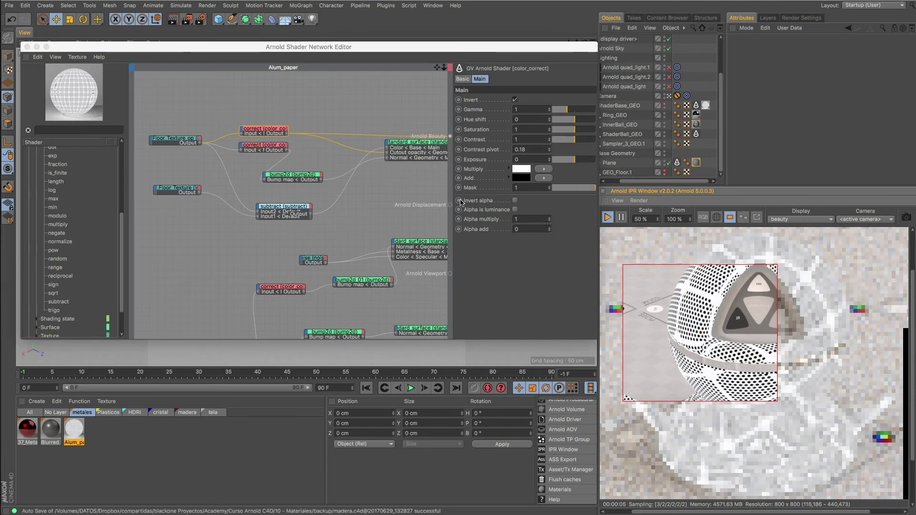
Step: Move the upper color_correct node higher and reconnect the first standard_surface to Arnold Beauty
click(409, 147)
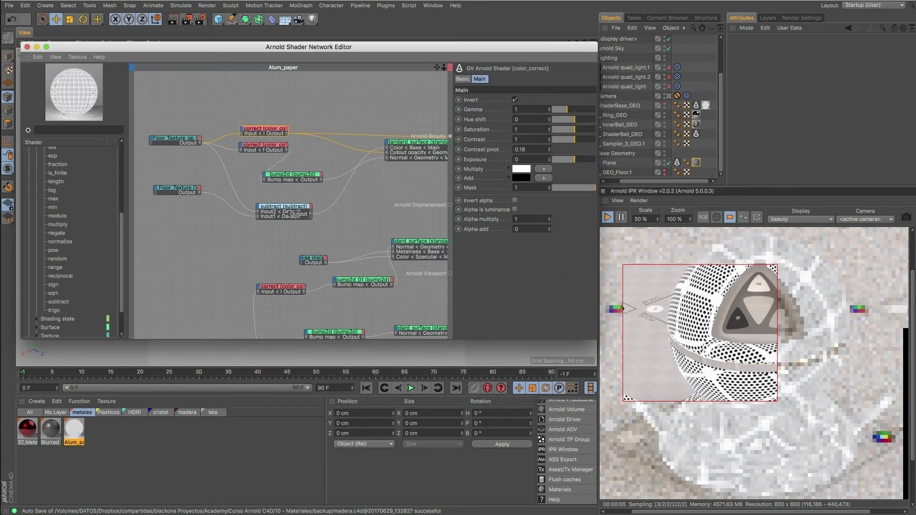
middle_drag(402, 195, 340, 212)
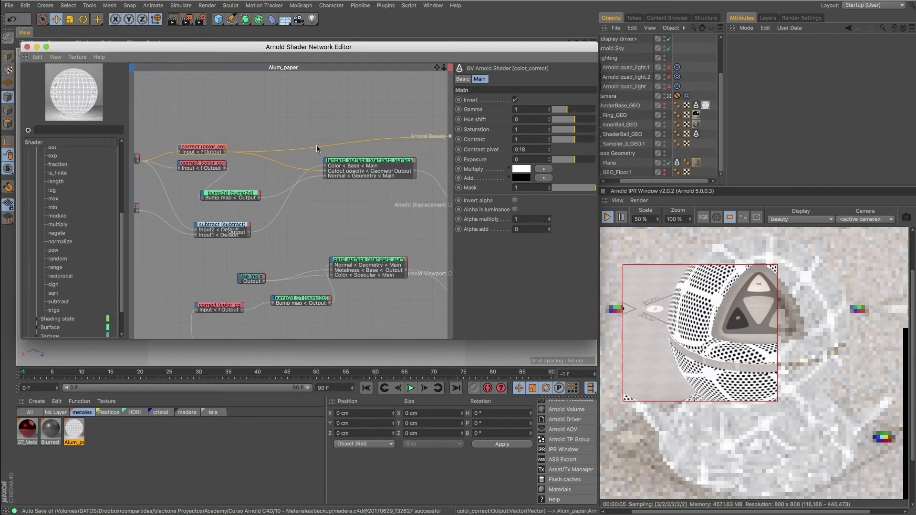
drag(208, 151, 214, 133)
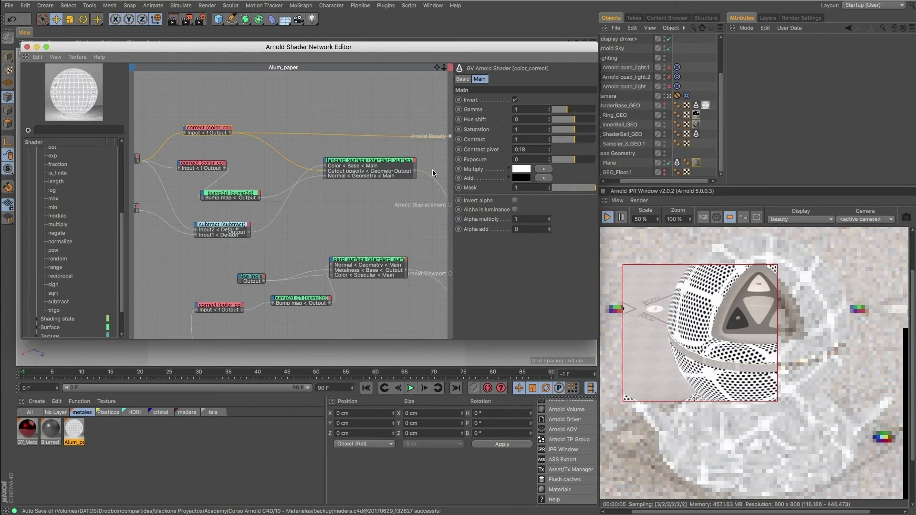
drag(412, 171, 450, 137)
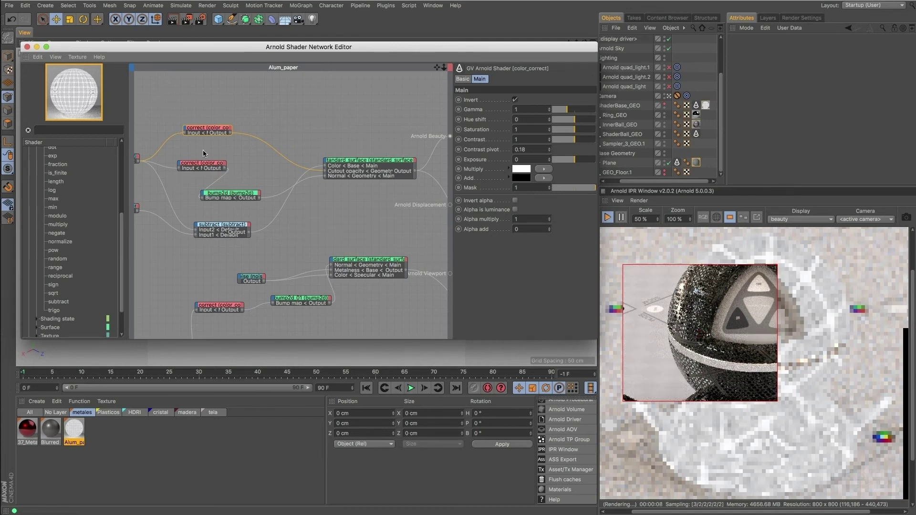
Step: Rearrange the Metal_Floor_Texture_op, lower color_correct and bump2d nodes and inspect the settings of this bump chain
middle_drag(286, 223, 311, 226)
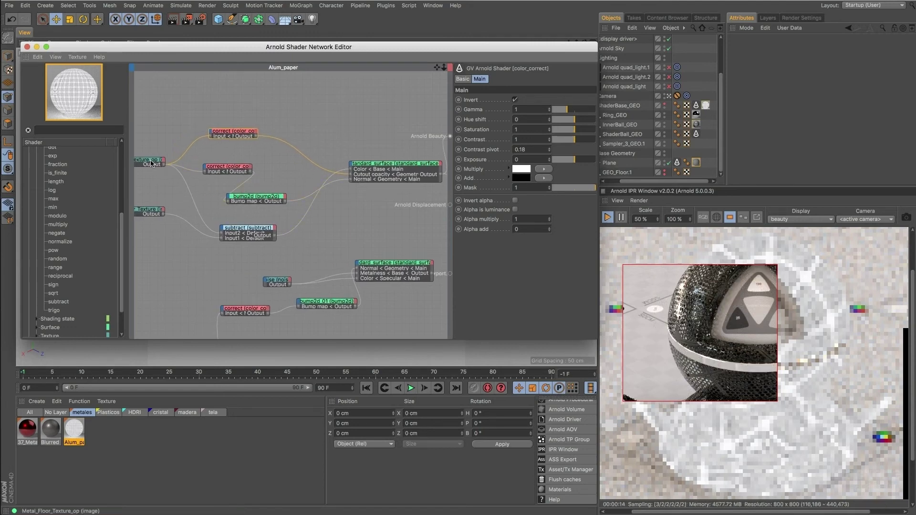
drag(150, 160, 165, 150)
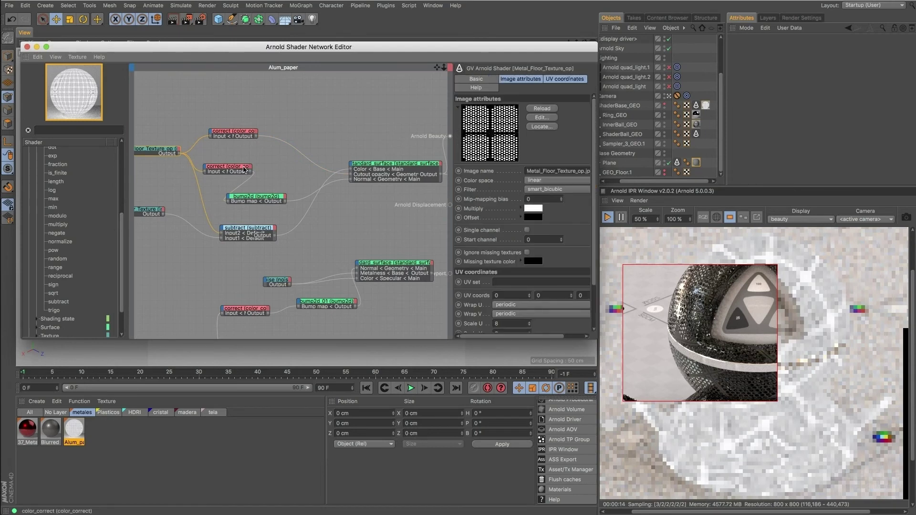
click(246, 170)
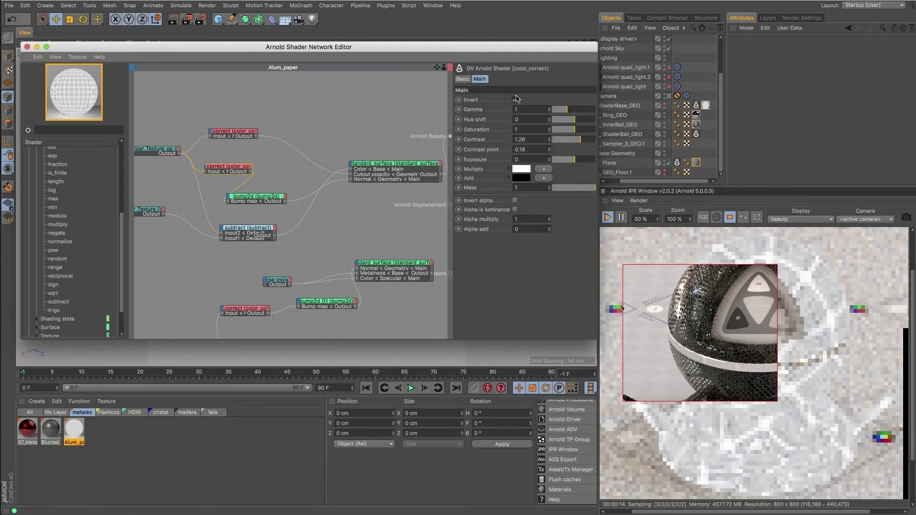
drag(240, 167, 248, 164)
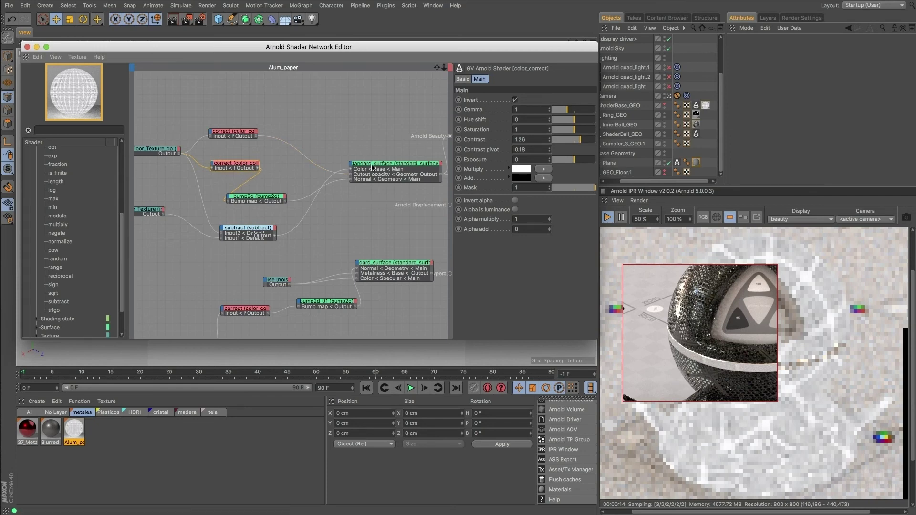
drag(273, 203, 292, 203)
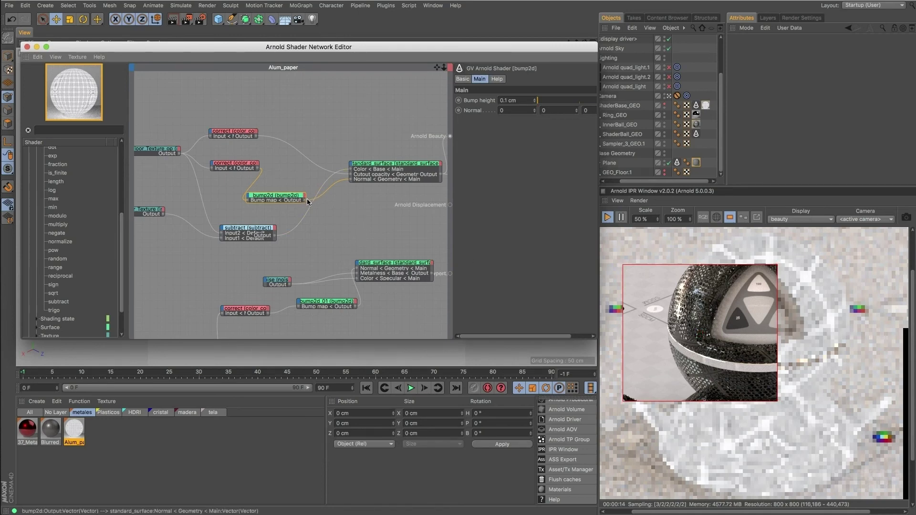
click(256, 167)
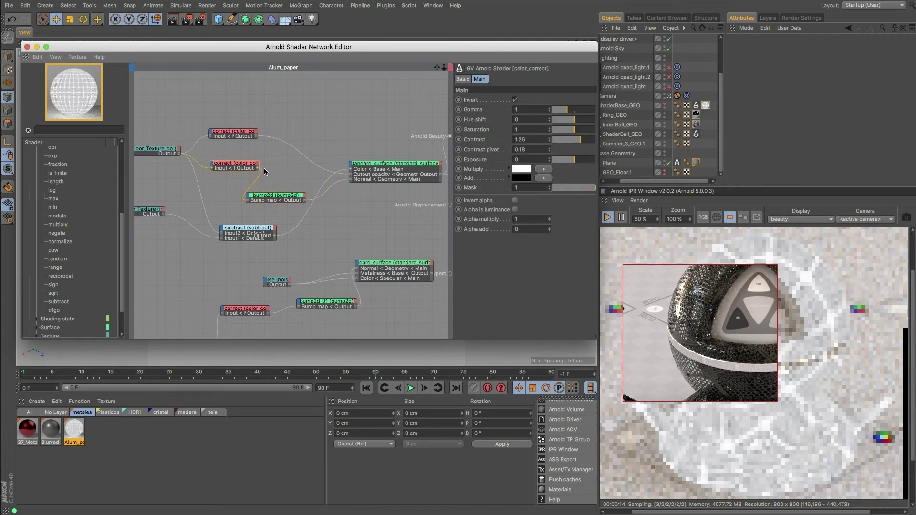
Step: Preview the lower color_correct node through Arnold Beauty and reconnect the first standard_surface to Arnold Beauty
drag(258, 168, 450, 136)
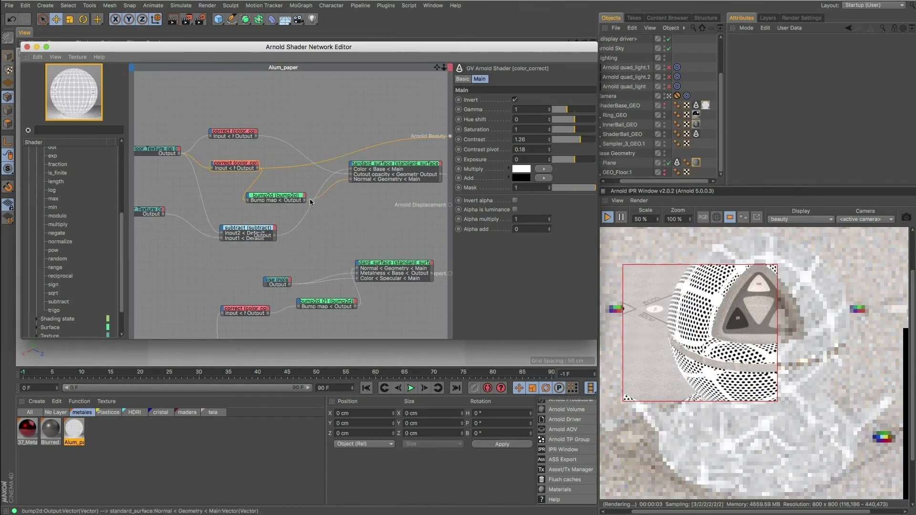
drag(340, 218, 450, 136)
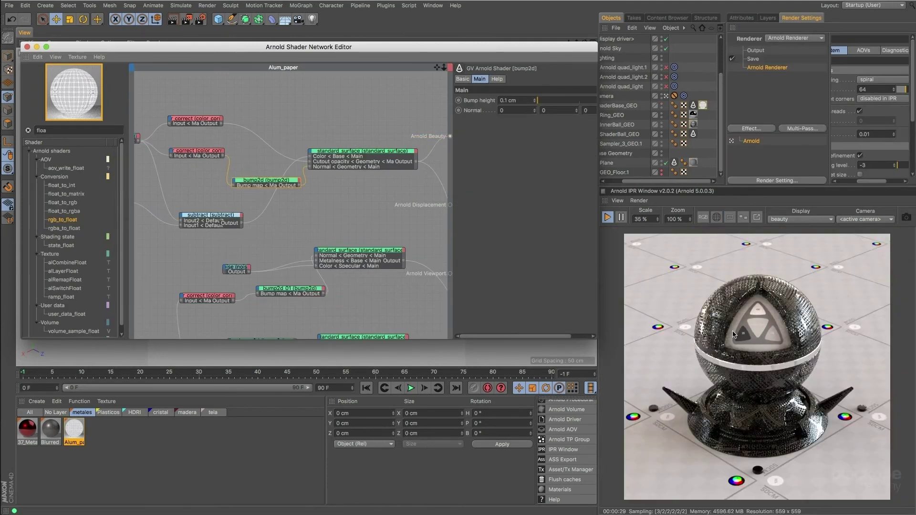
Step: Set the IPR scale to 150 % and limit the render to a region on the shader ball's lower left edge
drag(652, 218, 587, 214)
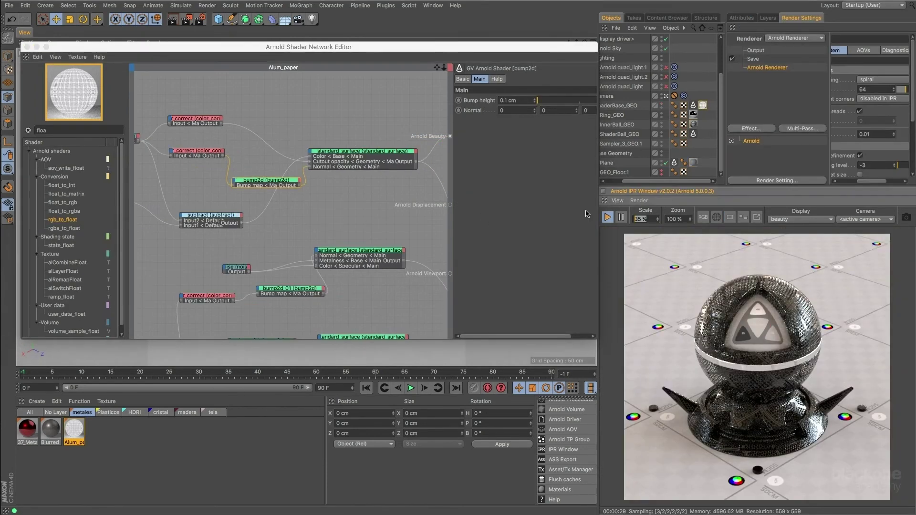
text(150)
key(Return)
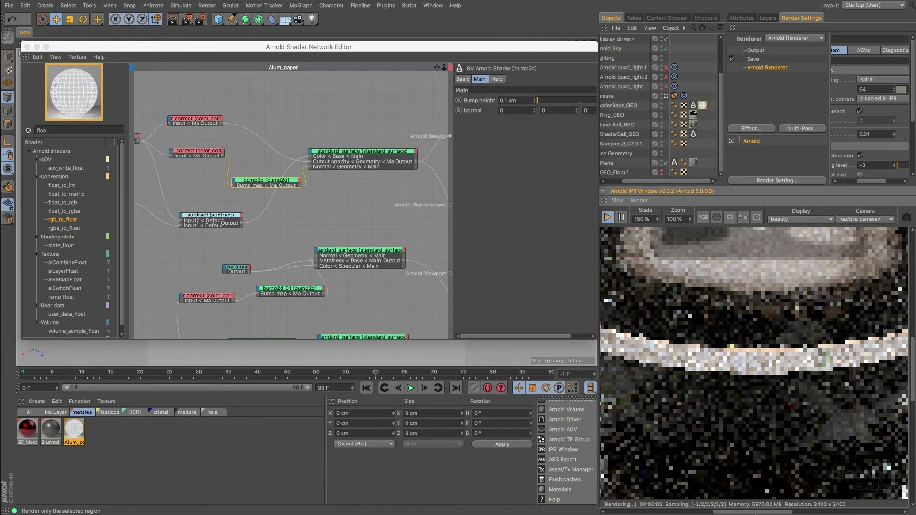
drag(758, 514, 709, 514)
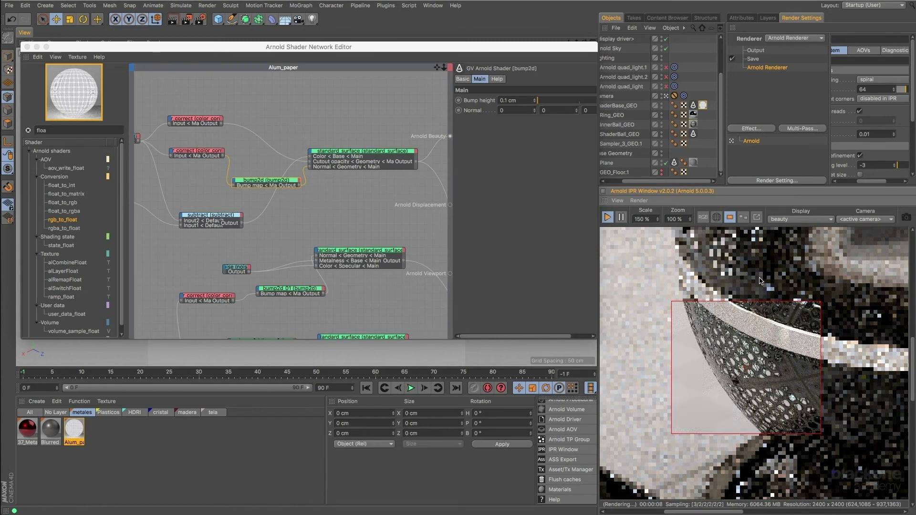
Step: Display the N pass in the IPR and try a bump height of 1 cm on the first layer's bump2d node
click(795, 220)
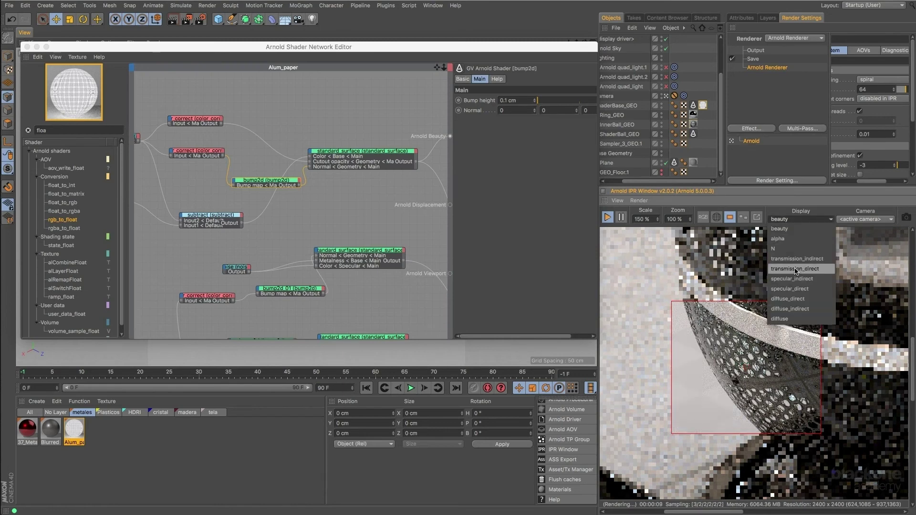
click(800, 253)
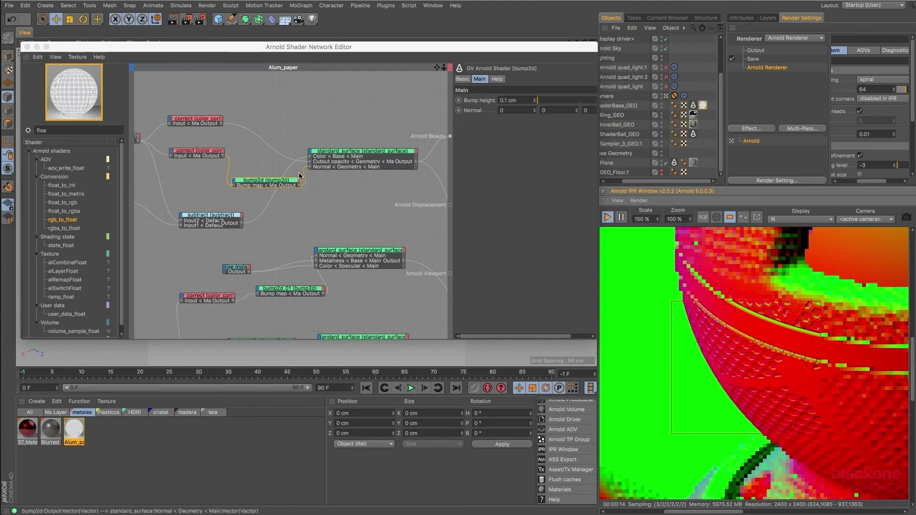
click(287, 182)
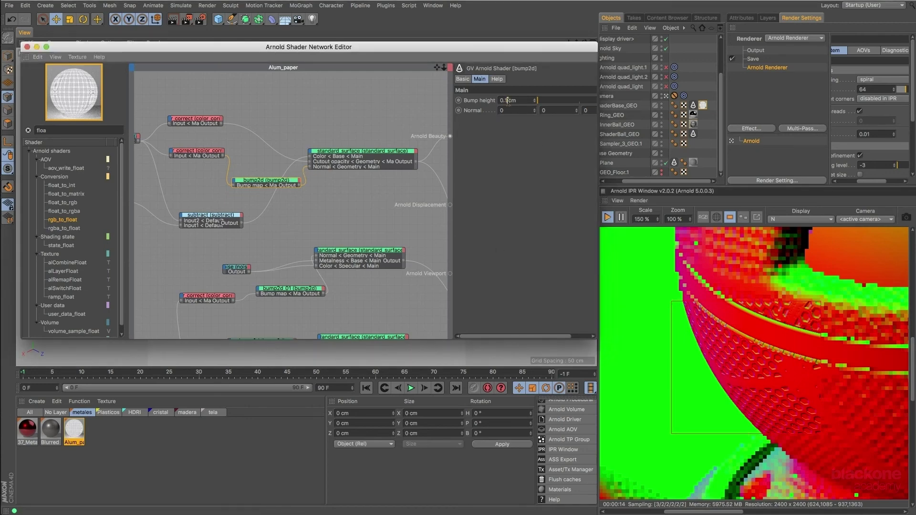
drag(508, 101, 500, 102)
text(1)
key(Return)
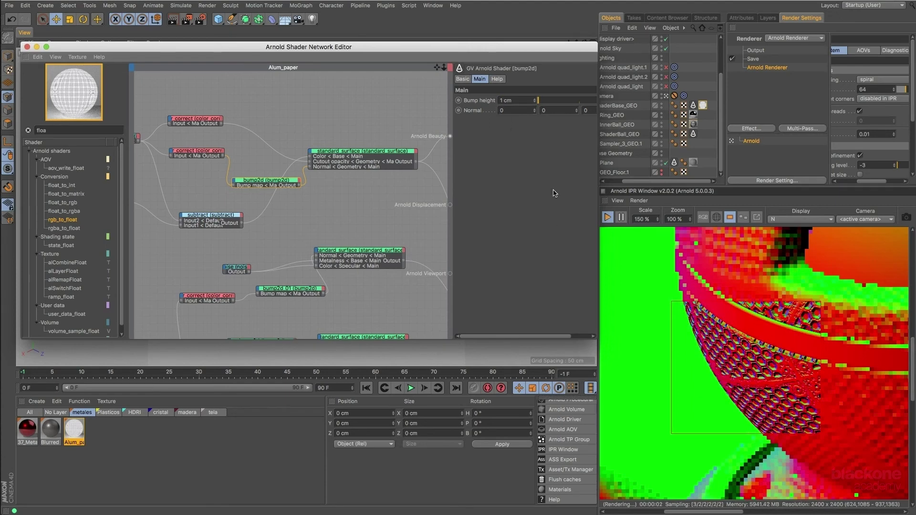
key(0)
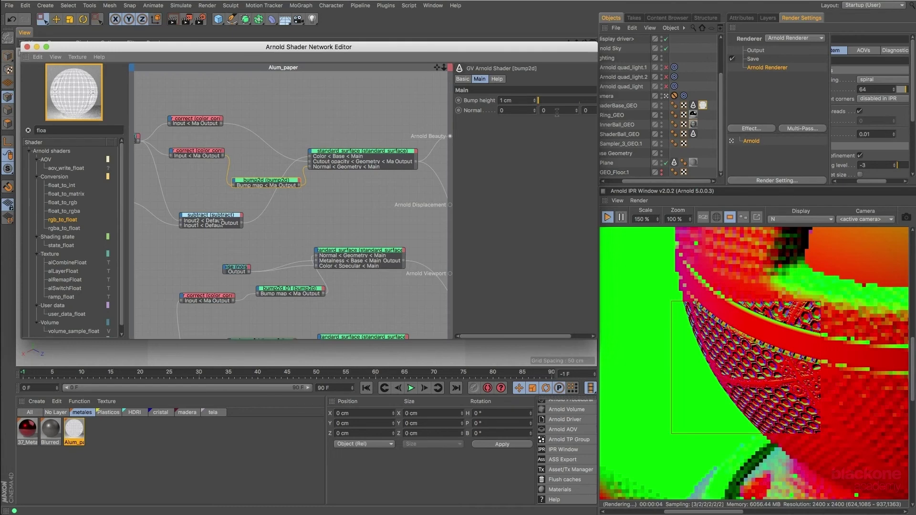
Step: Set the bump height of the first layer's bump2d node to 0.1 cm
drag(519, 100, 472, 101)
text(0,1)
key(Return)
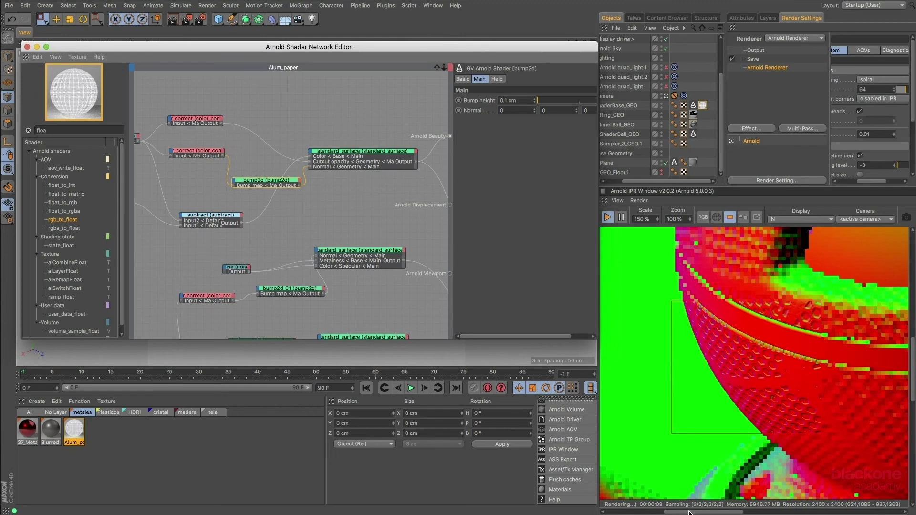
Step: Switch the IPR display to the beauty pass and examine the perforated metal inside the render region
drag(679, 512, 709, 512)
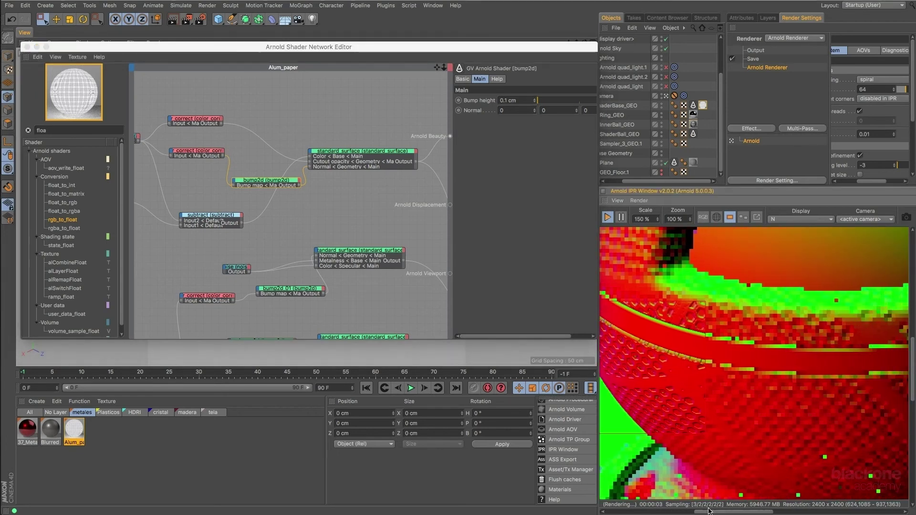
click(815, 219)
click(783, 229)
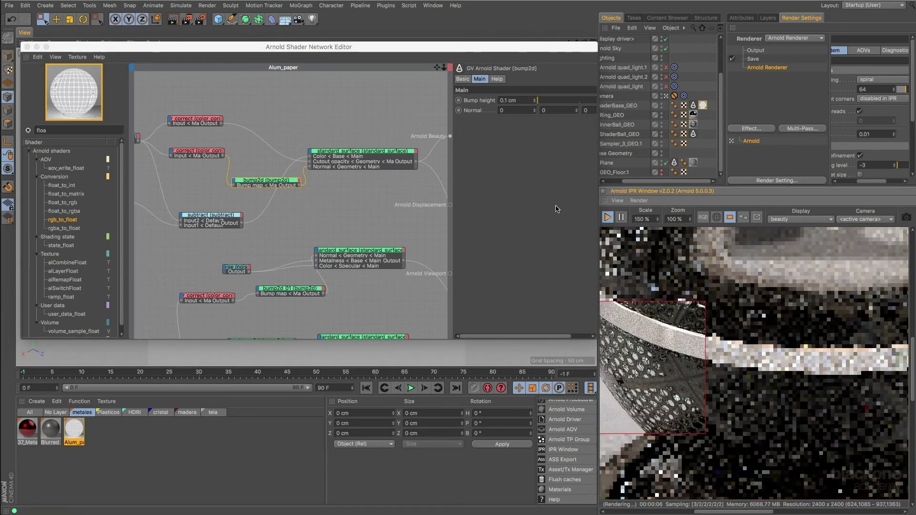
drag(728, 513, 715, 513)
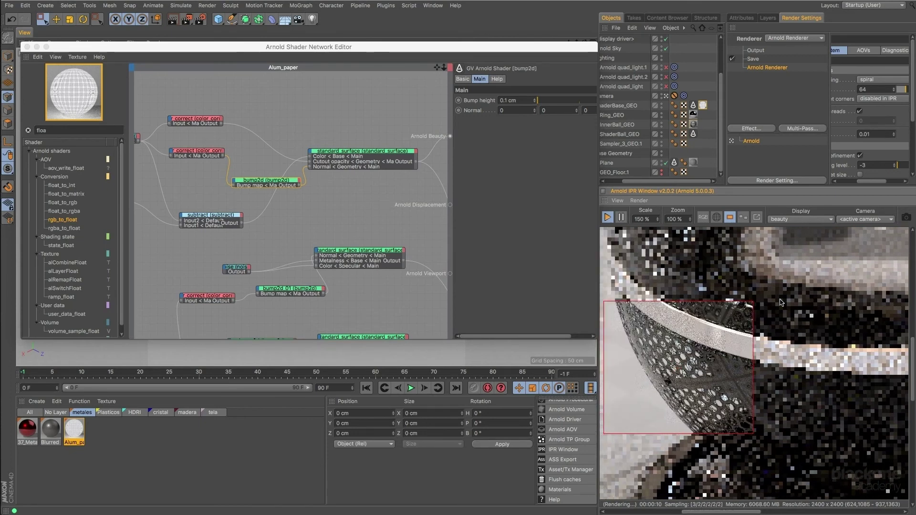
Step: Set the IPR scale to 35 % and turn off region rendering to render the whole shader ball
drag(651, 219, 624, 216)
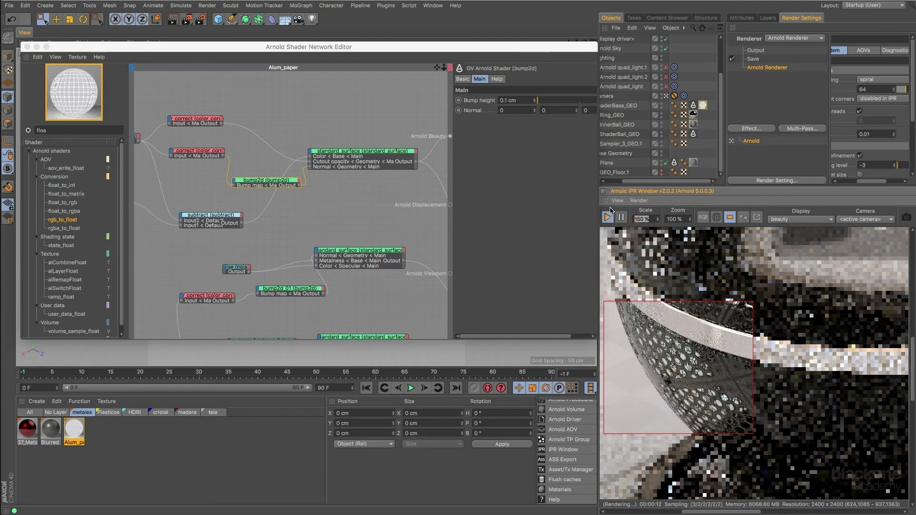
text(35)
key(Return)
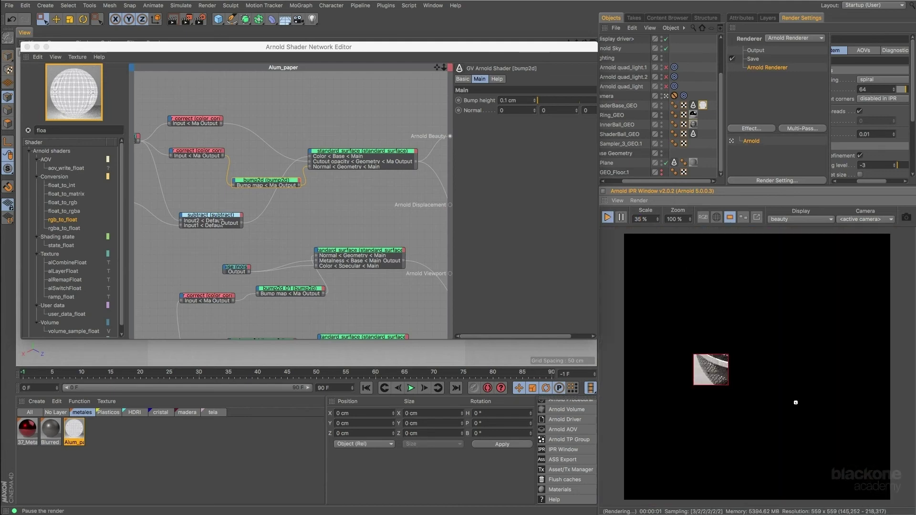
click(732, 220)
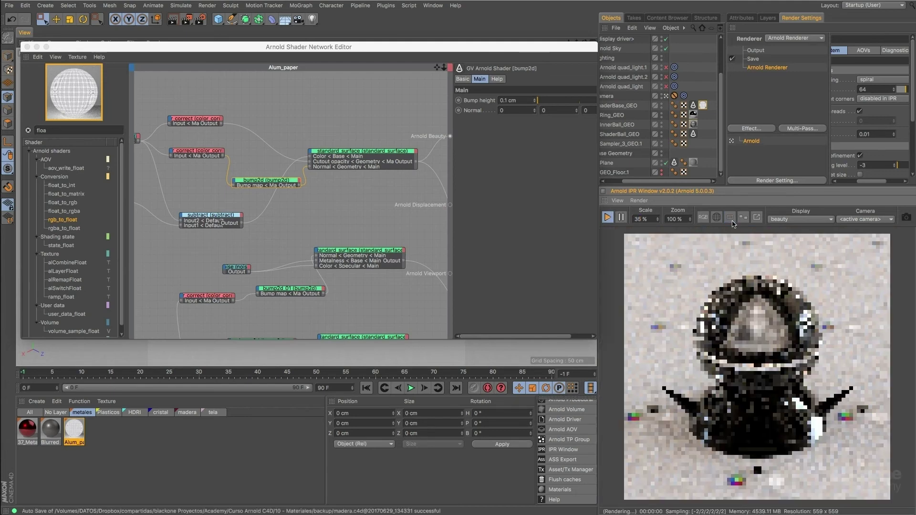
Step: Inspect the first standard_surface settings and connect the second standard_surface to Arnold Beauty
click(374, 163)
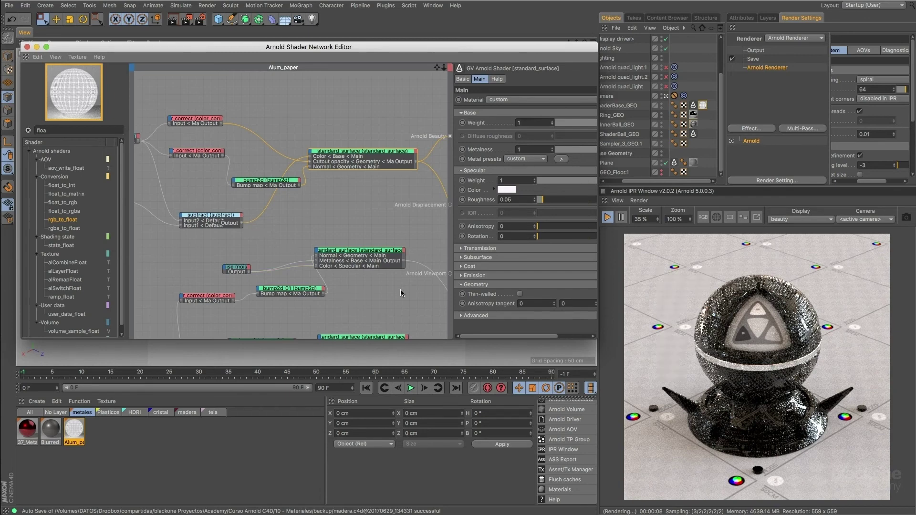
scroll(401, 288, down, 5)
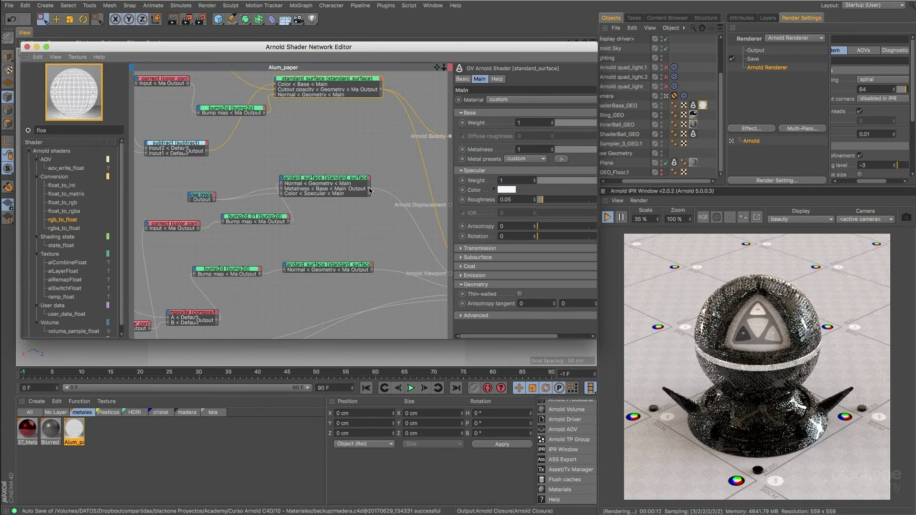
drag(370, 190, 450, 136)
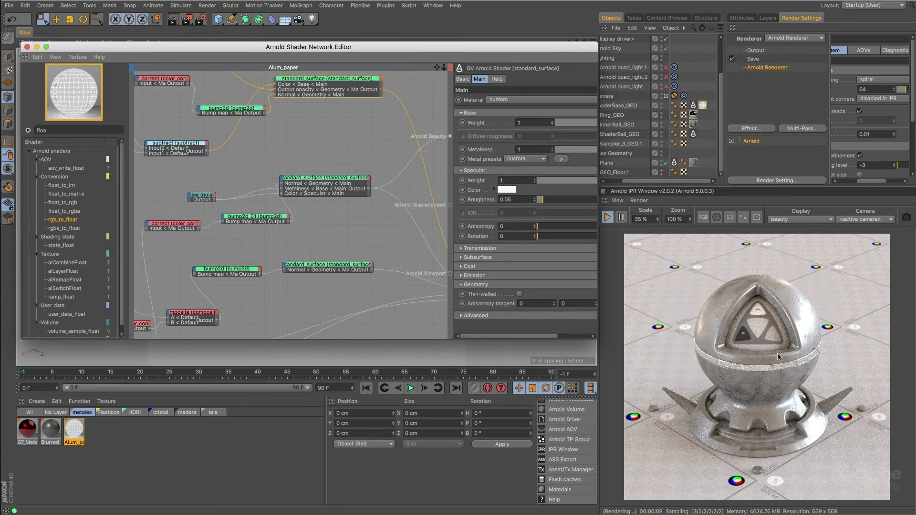
Step: Move the noise node closer to the second standard_surface and examine the nodes feeding that layer
drag(202, 196, 221, 182)
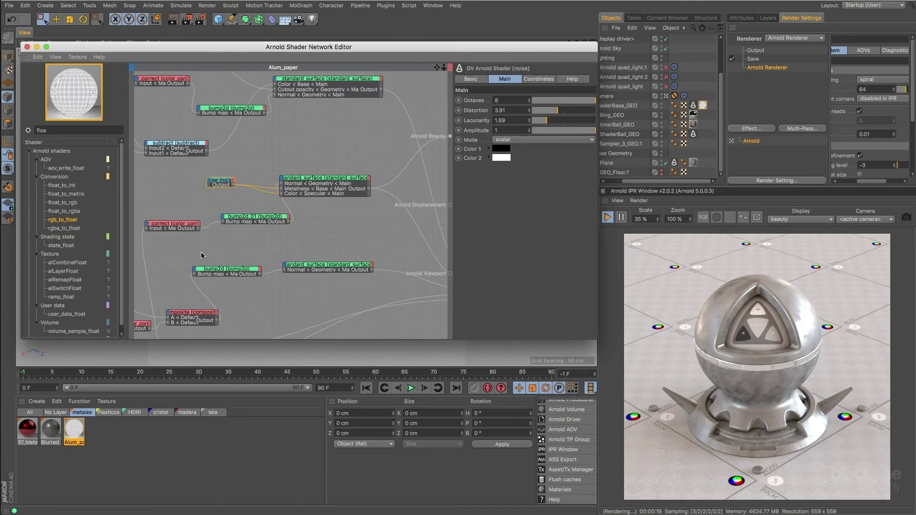
alt+middle_drag(204, 250, 298, 207)
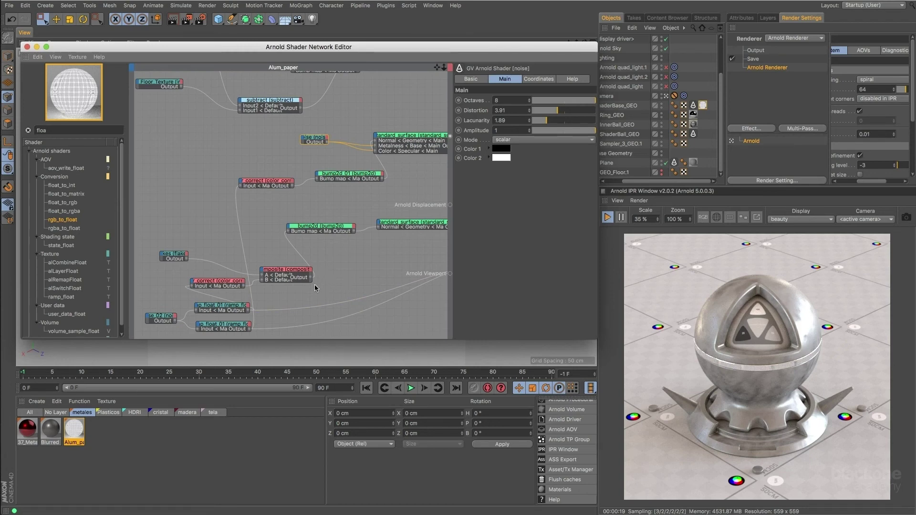
mouse_move(316, 293)
alt+middle_down()
mouse_move(190, 223)
mouse_move(320, 283)
alt+middle_up()
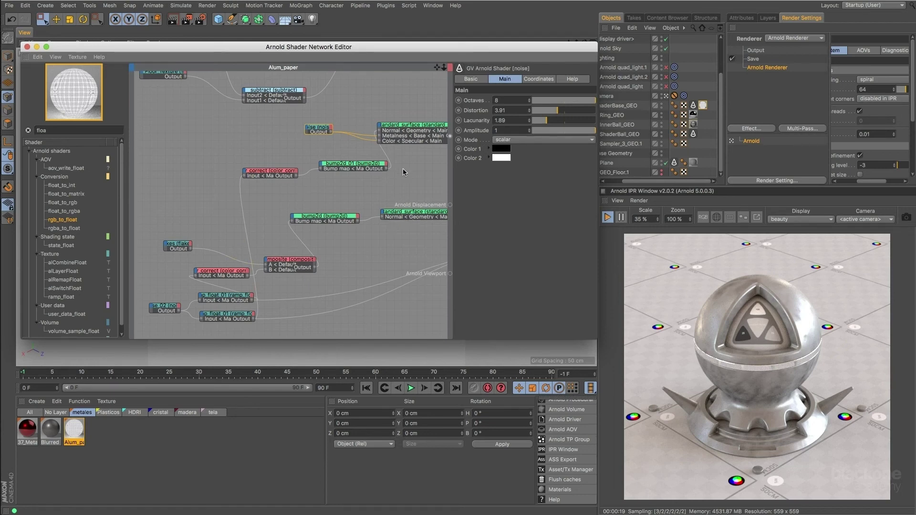
alt+middle_drag(402, 170, 306, 219)
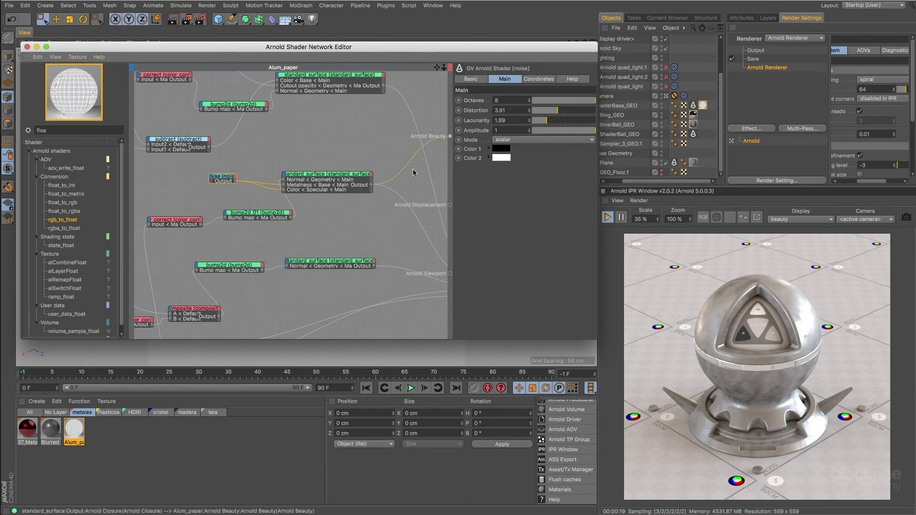
Step: Display the N pass of the second standard_surface in the IPR
click(788, 221)
click(791, 244)
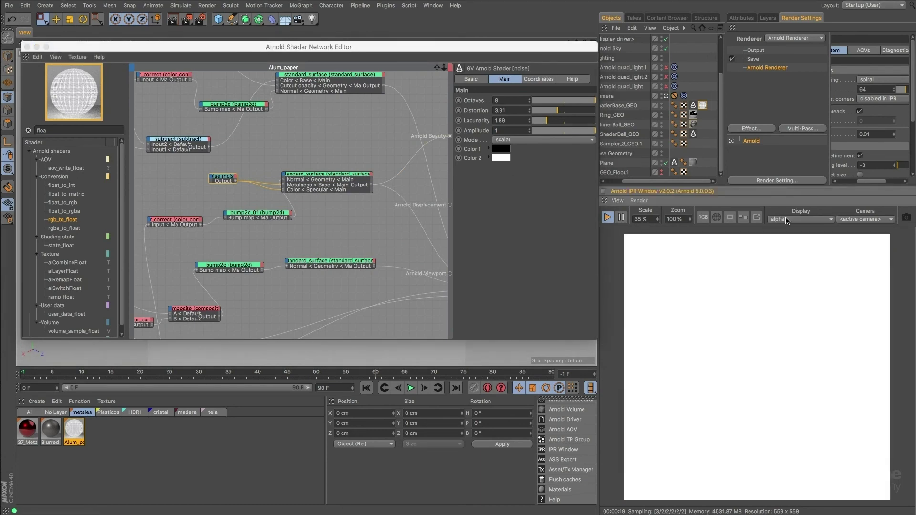
click(787, 221)
click(785, 249)
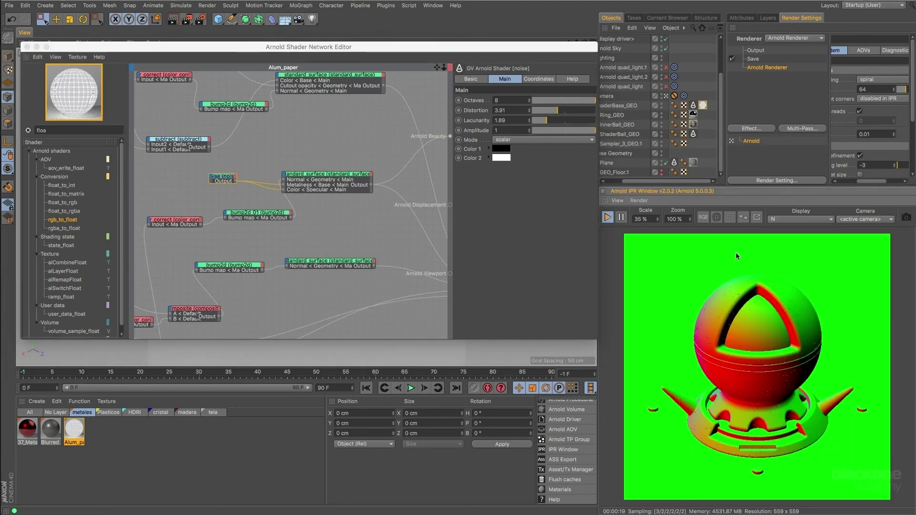
Step: Set the IPR scale to 150 % and limit the render to a region over the shader ball's central ring
click(653, 219)
text(150)
key(Return)
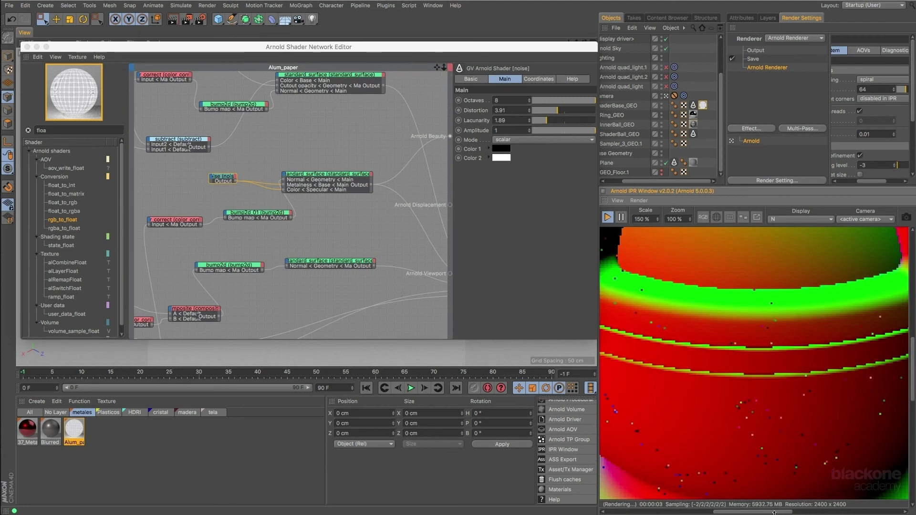
drag(774, 512, 746, 512)
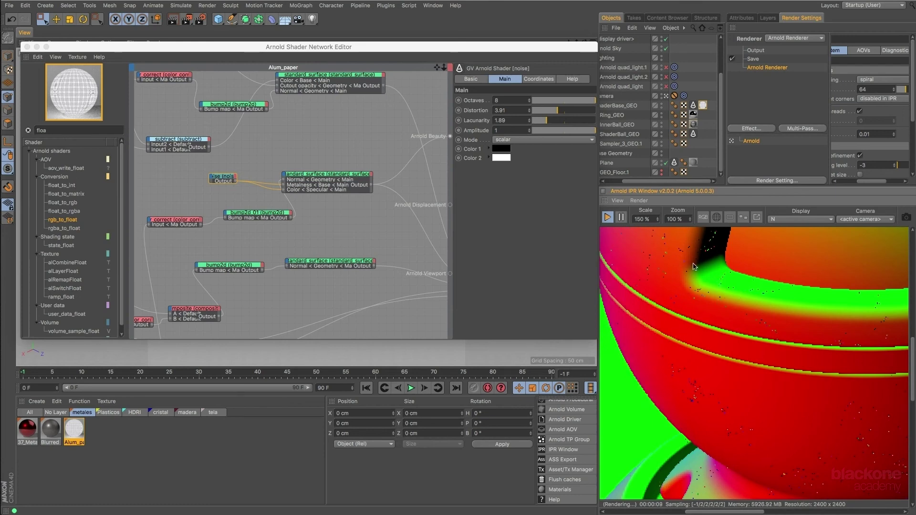
click(730, 218)
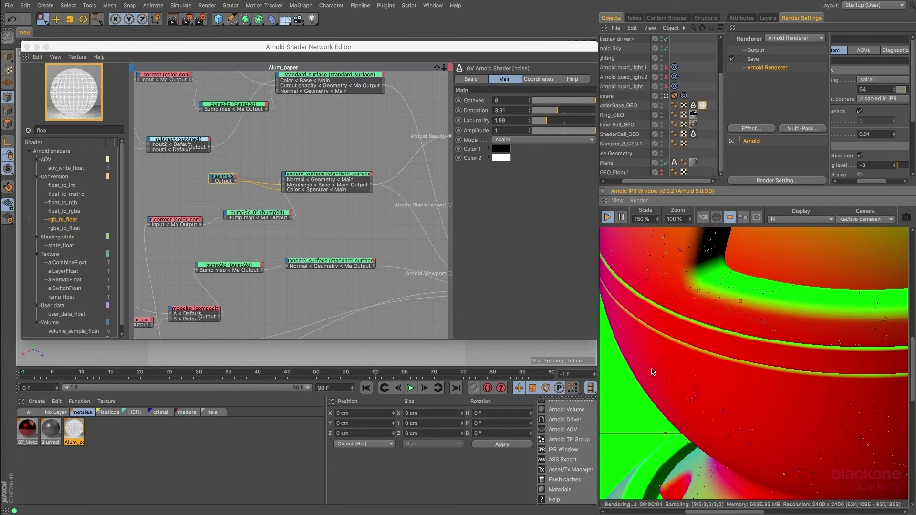
drag(665, 368, 775, 297)
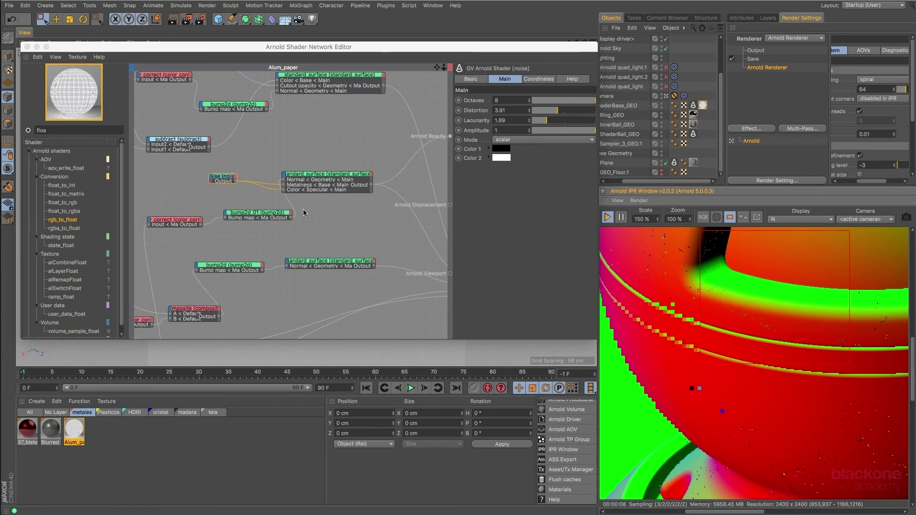
Step: Show the second standard_surface settings and switch the IPR display to the beauty pass
click(373, 188)
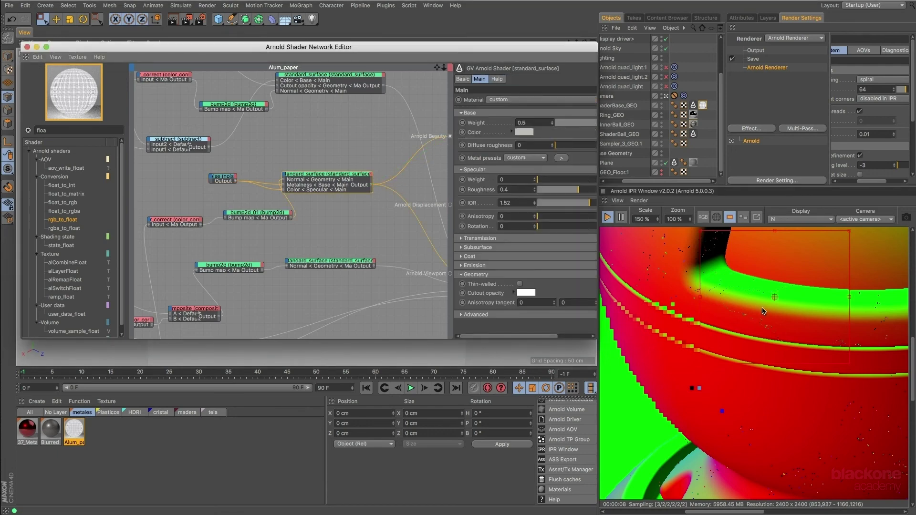
click(801, 219)
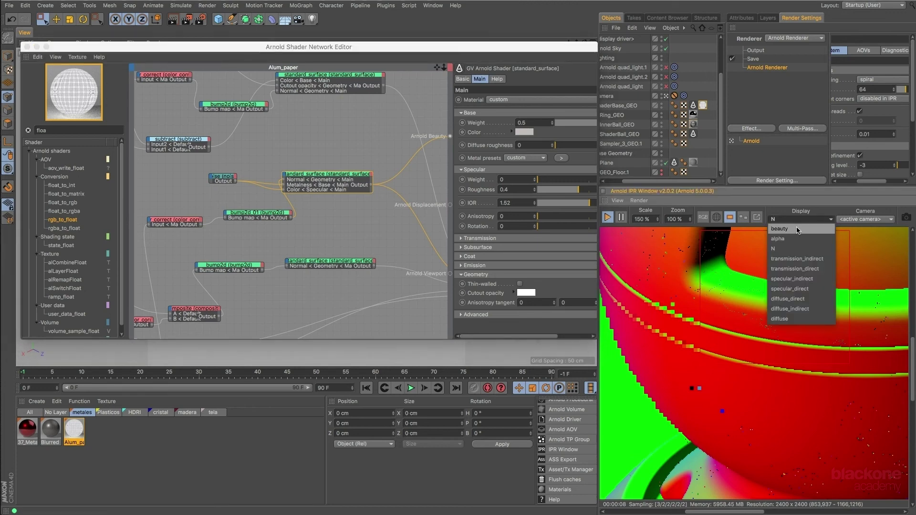
click(786, 251)
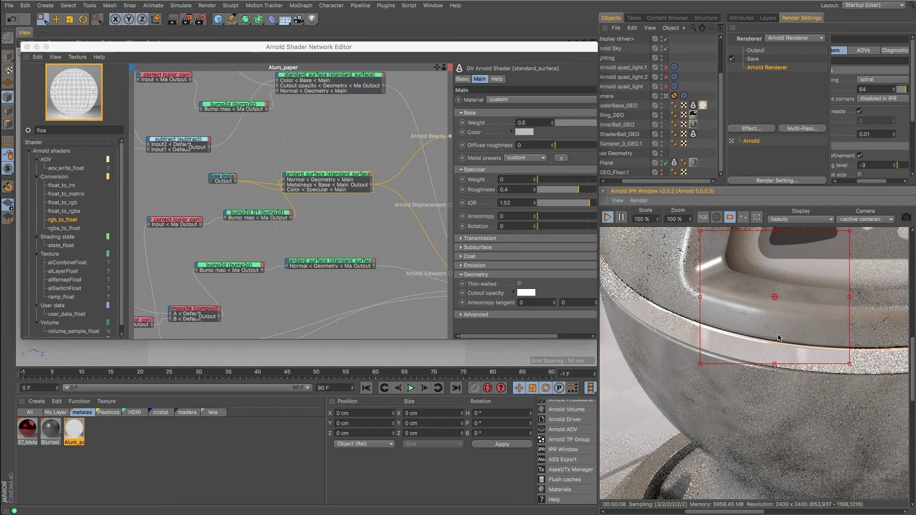
Step: Inspect the bump height of the bump2d_01 node and deselect the node
click(253, 216)
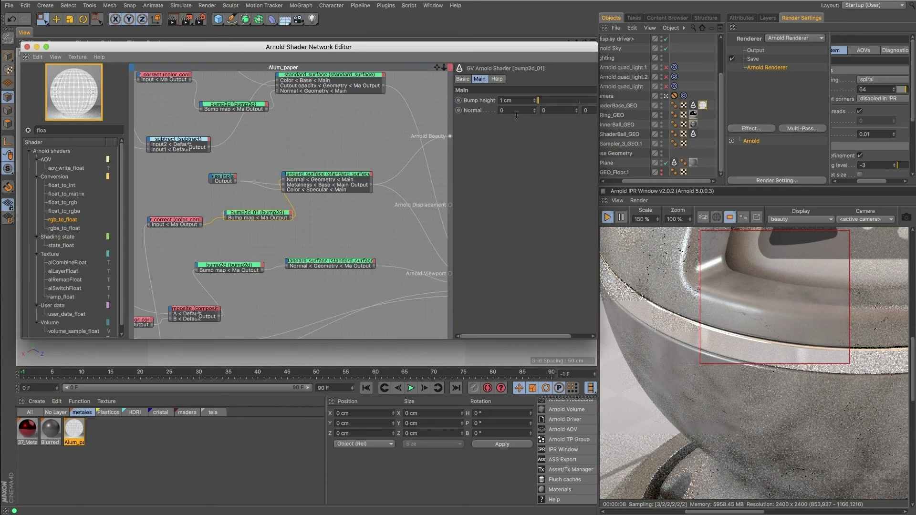
drag(523, 100, 492, 105)
click(244, 246)
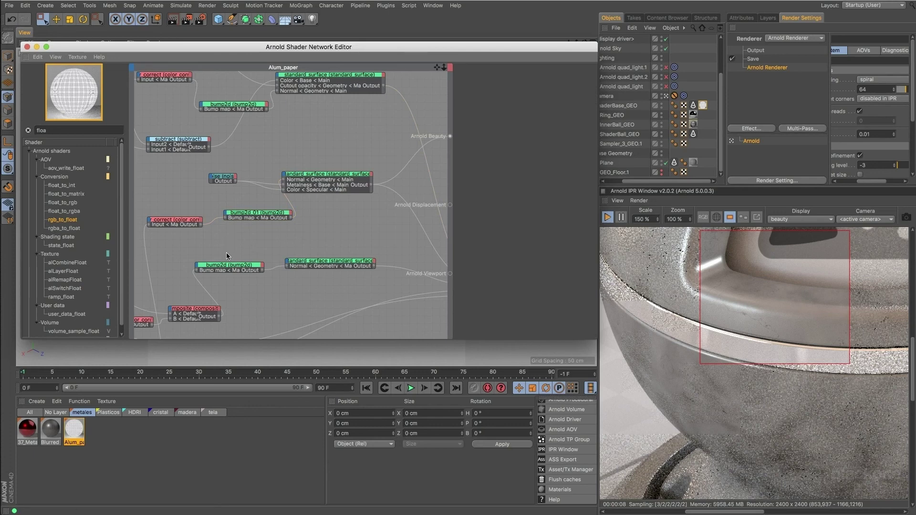
Step: Preview the noise that feeds the two ramps through Arnold Beauty, followed by the upper ramp_float_01 connected to its input
middle_drag(226, 246, 20, 147)
alt+middle_drag(286, 205, 356, 210)
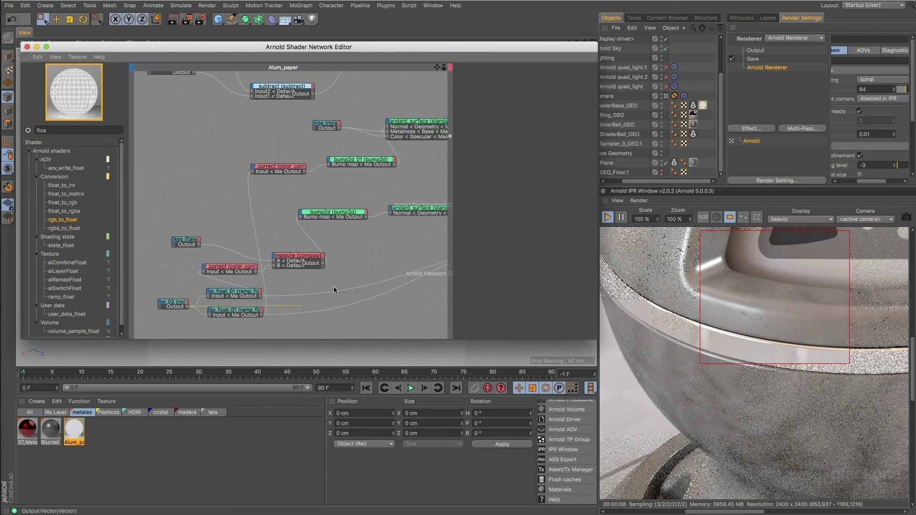
drag(334, 286, 450, 136)
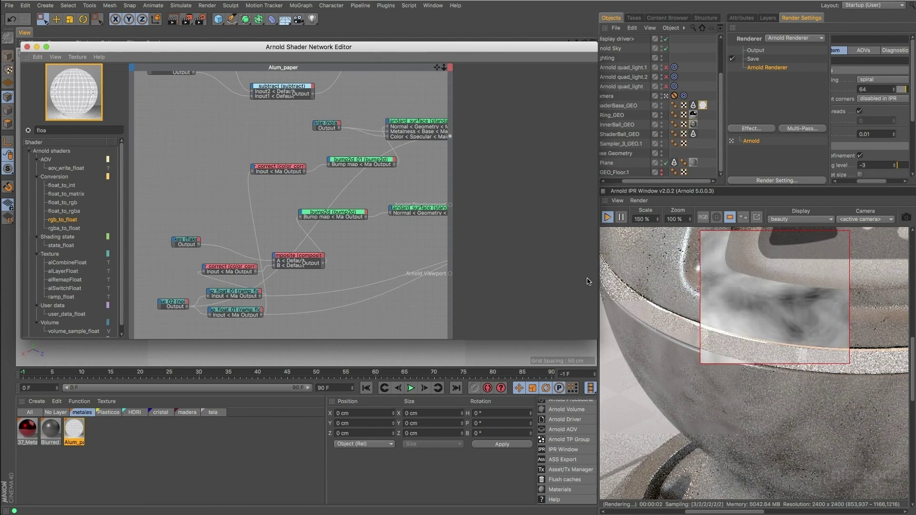
alt+middle_drag(414, 286, 377, 265)
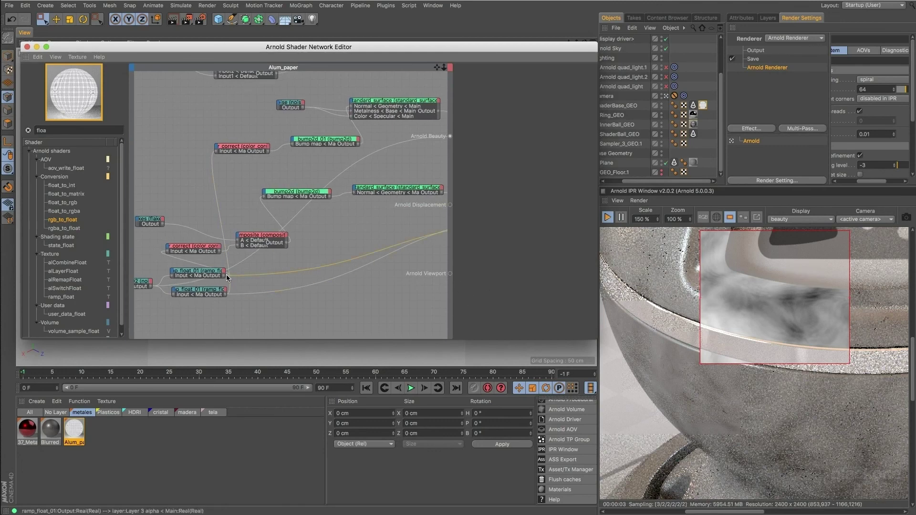
drag(224, 276, 450, 137)
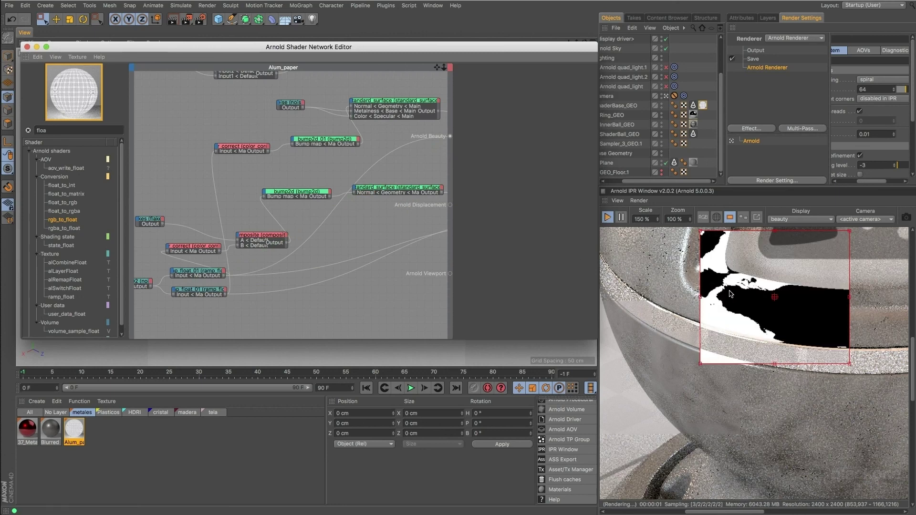
Step: Compare the curve settings of the upper and lower ramp_float_01 nodes
click(213, 272)
click(214, 289)
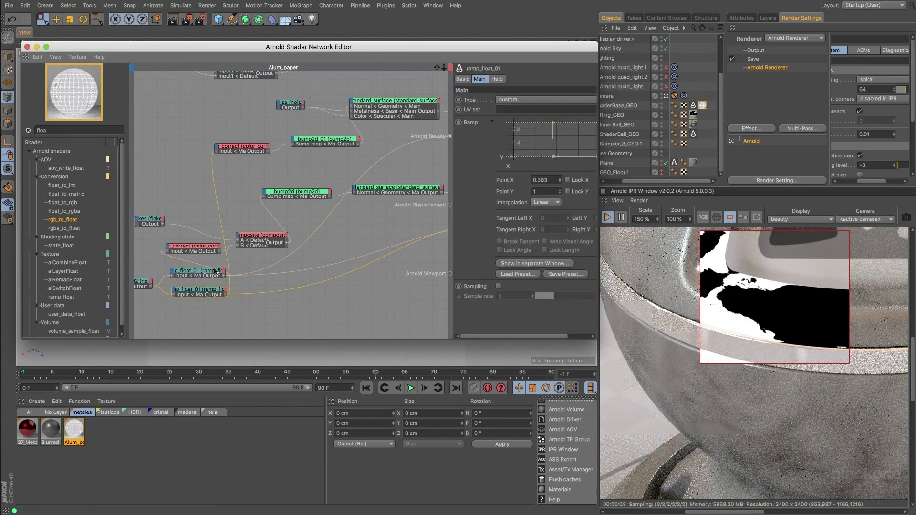
click(214, 272)
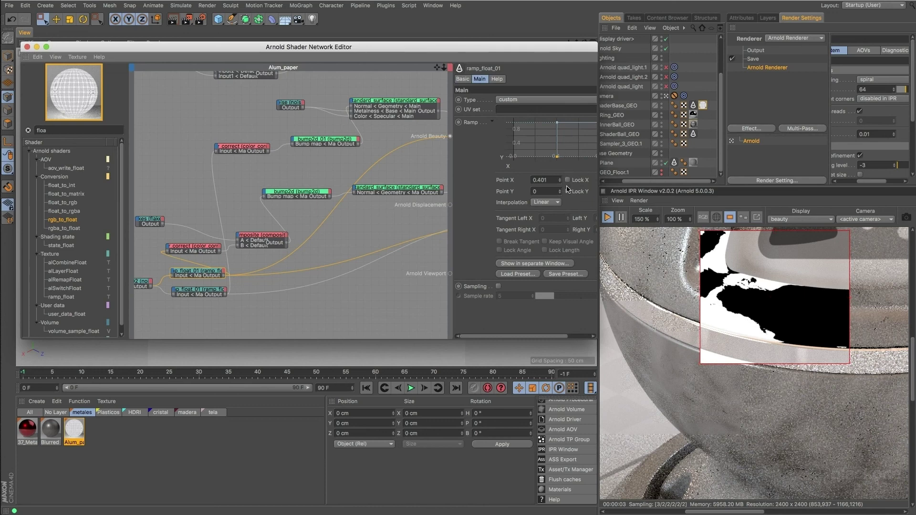
Step: Try a softer transition on the upper ramp_float_01 by moving its lower curve point to X 0.11, and undo that change
drag(557, 158, 526, 156)
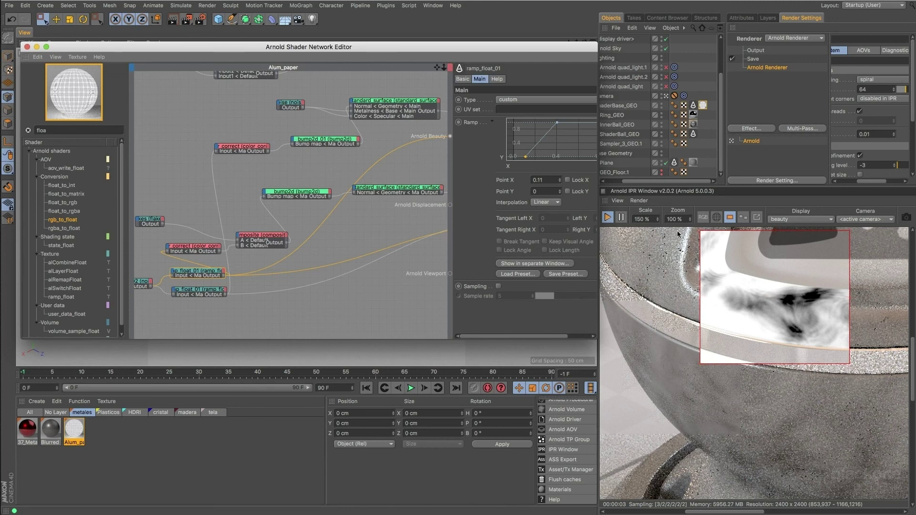
click(817, 328)
key(super+z)
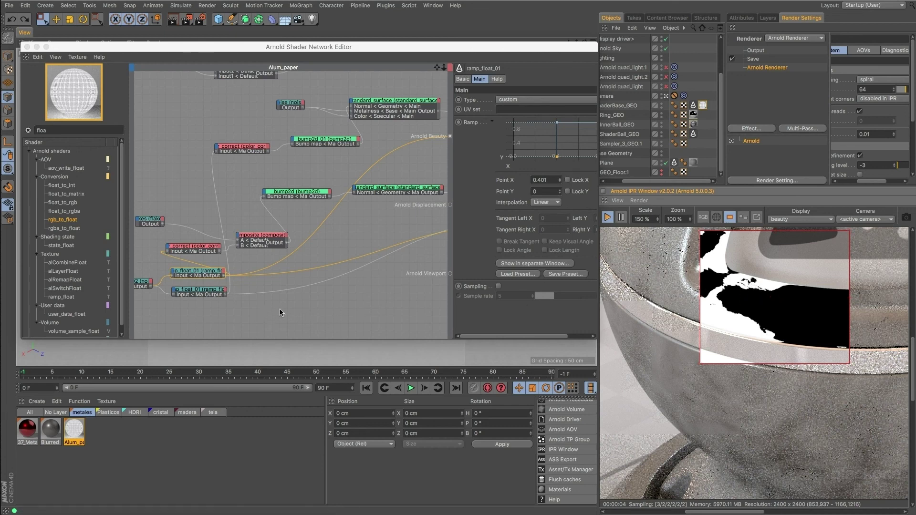
Step: Preview the lower ramp_float_01 mask through Arnold Beauty and switch the preview back to the upper ramp
mouse_move(201, 313)
middle_down()
mouse_move(7, 294)
mouse_move(213, 304)
middle_up()
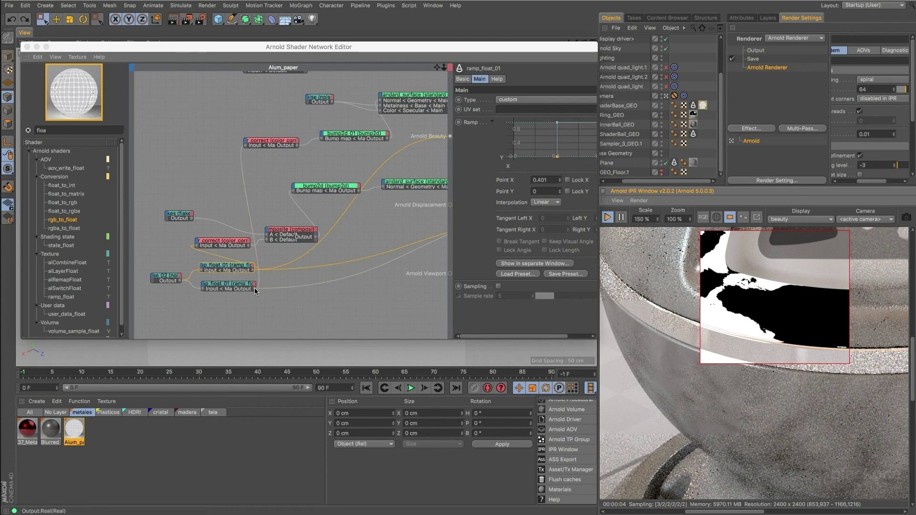
drag(254, 288, 450, 138)
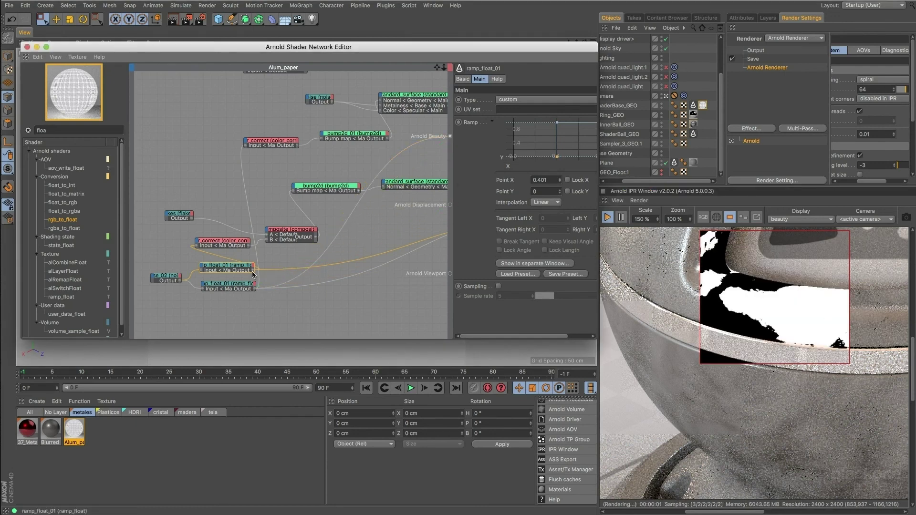
drag(255, 271, 452, 138)
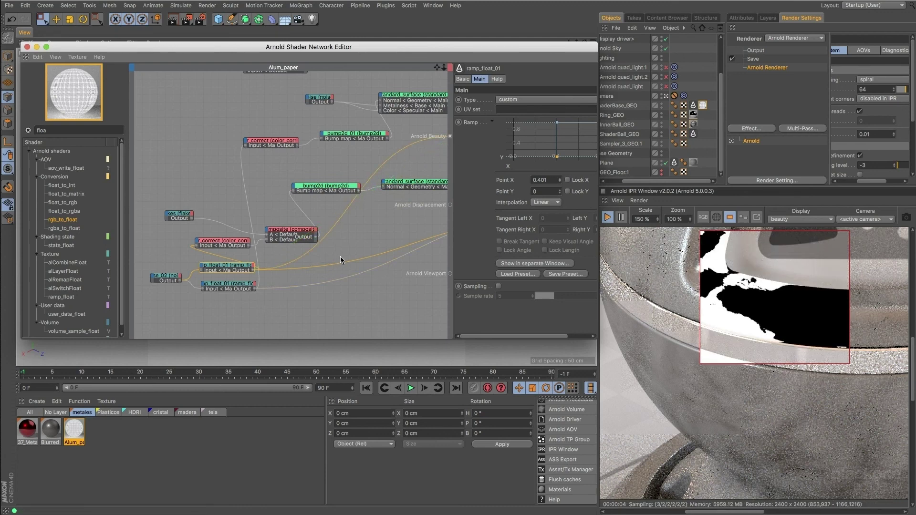
Step: Show the lower ramp_float_01 settings and reconnect the layer node's output to Arnold Beauty
middle_drag(447, 244, 232, 239)
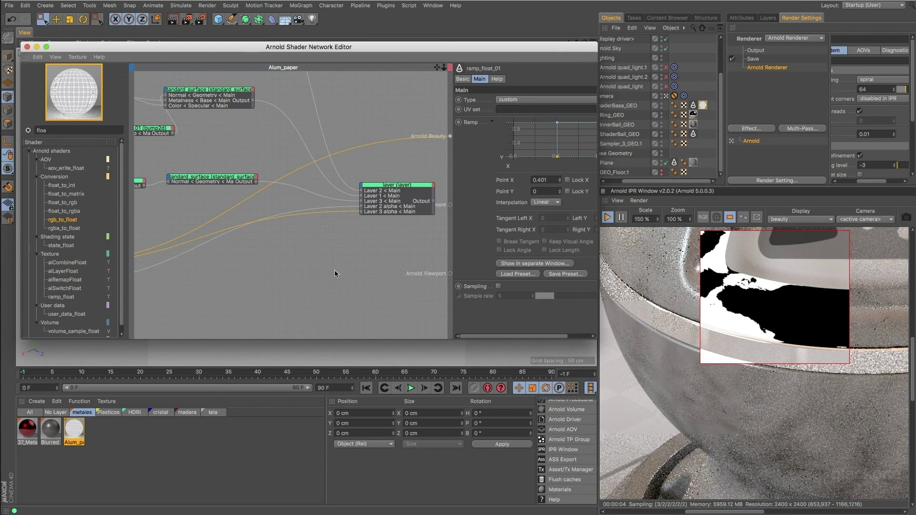
alt+middle_drag(243, 286, 499, 272)
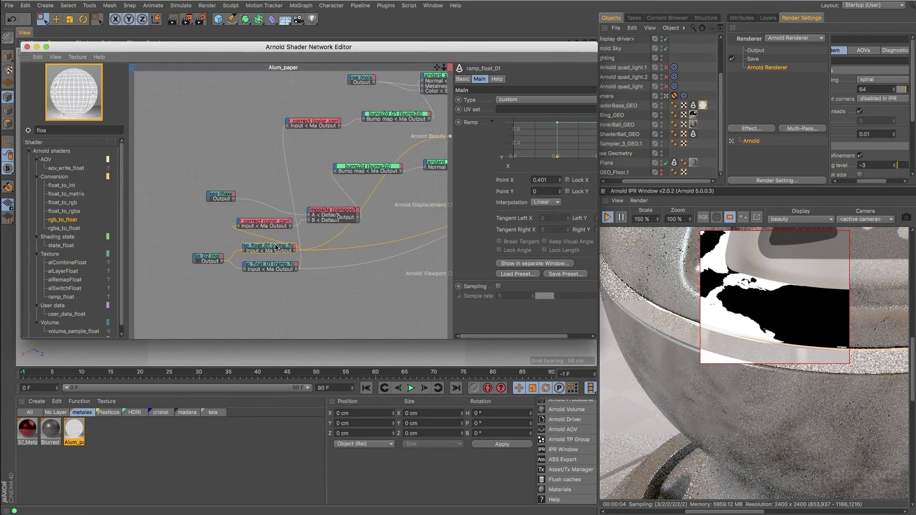
click(274, 266)
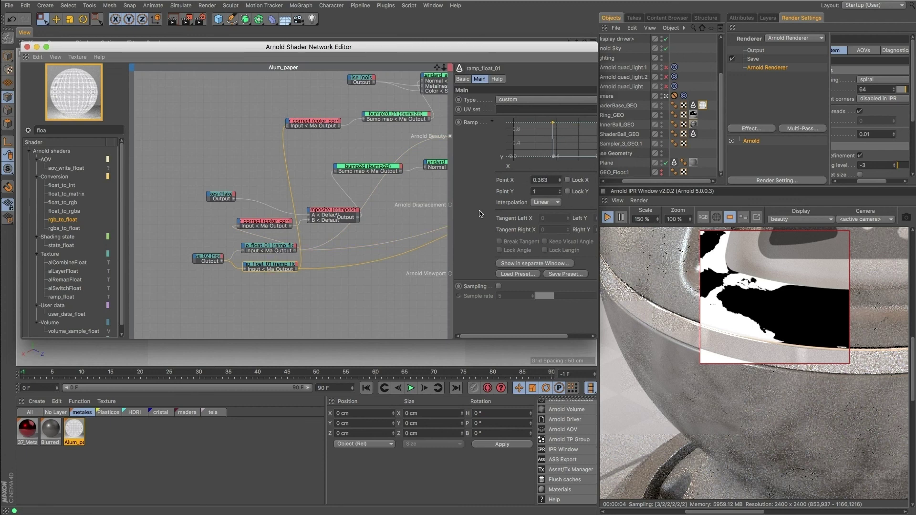
alt+middle_drag(418, 276, 185, 315)
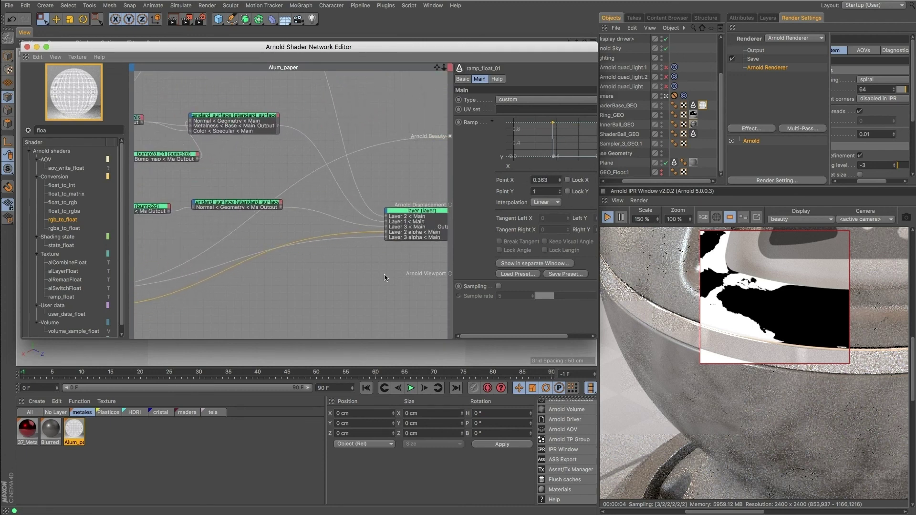
alt+middle_drag(305, 287, 176, 227)
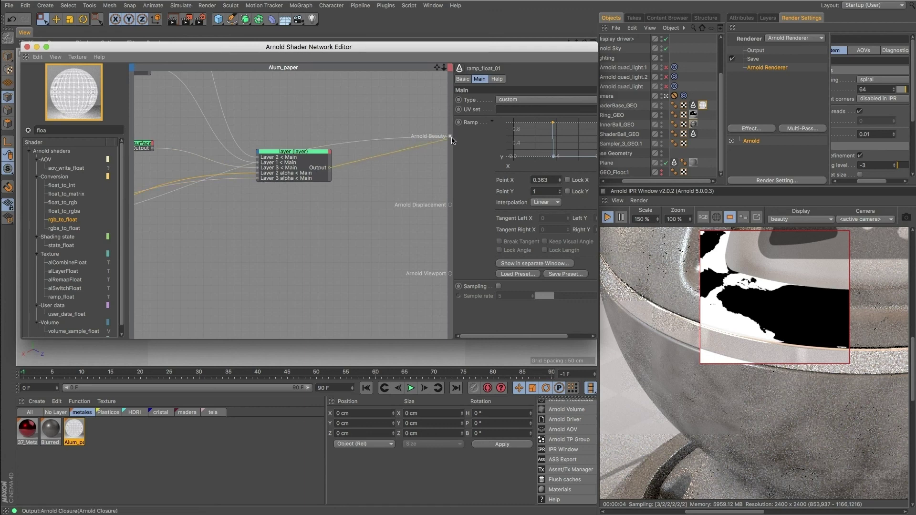
drag(452, 138, 450, 137)
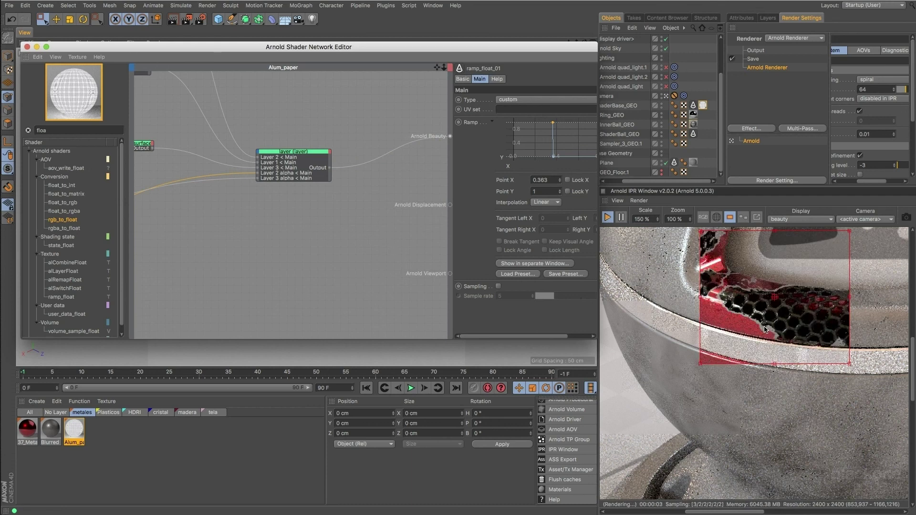
Step: Shift the lower ramp_float_01 transition by moving its Y 1 point to X 0.244 and its Y 0 point to X 0.251
alt+middle_drag(193, 262, 485, 238)
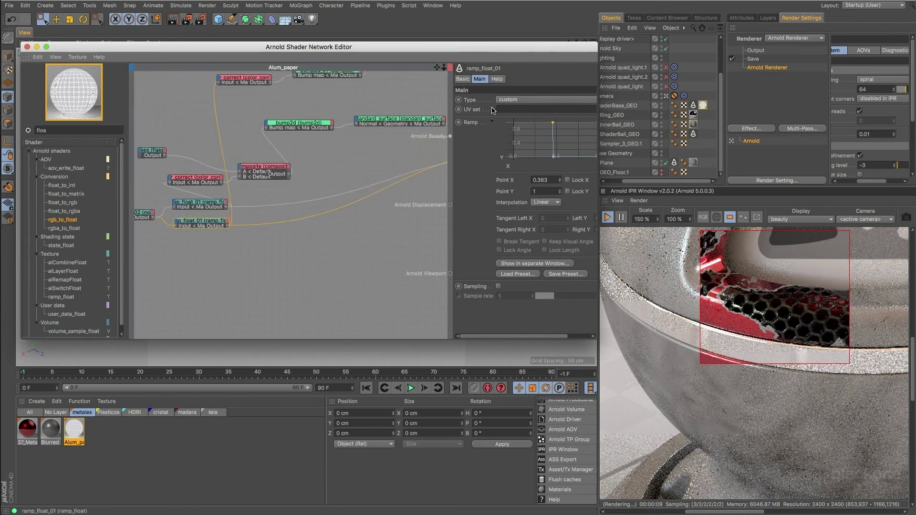
drag(553, 122, 541, 123)
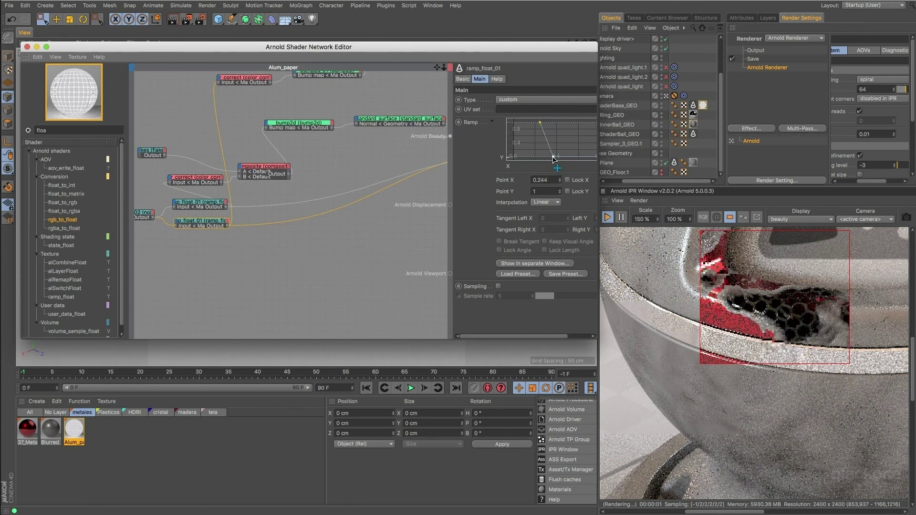
drag(553, 157, 542, 166)
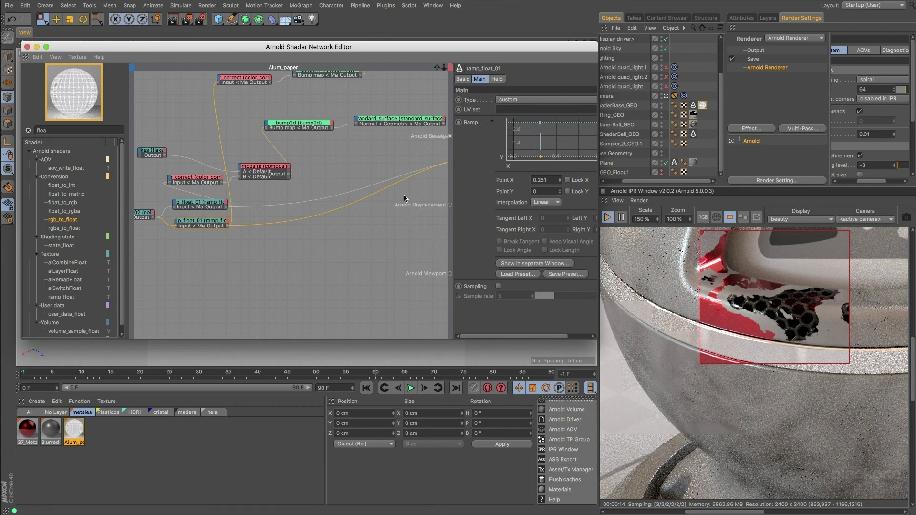
alt+middle_drag(404, 196, 181, 254)
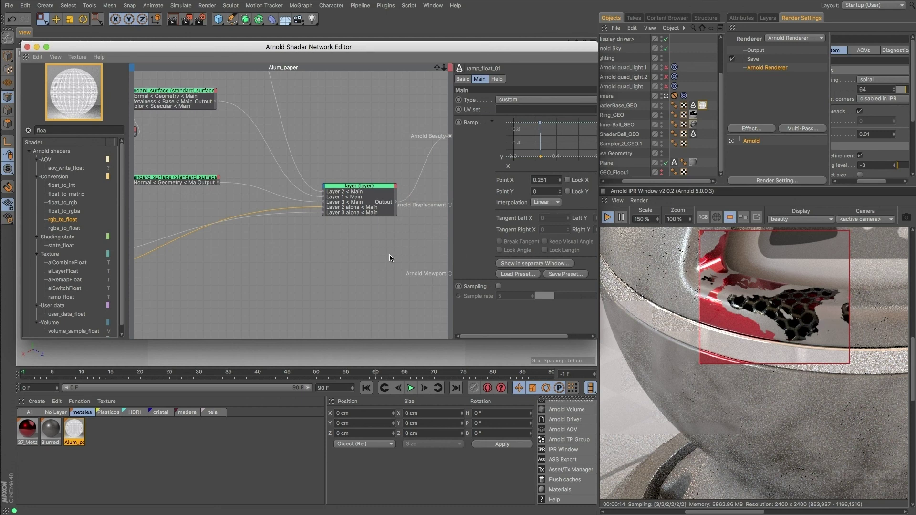
scroll(382, 249, down, 2)
scroll(382, 247, down, 1)
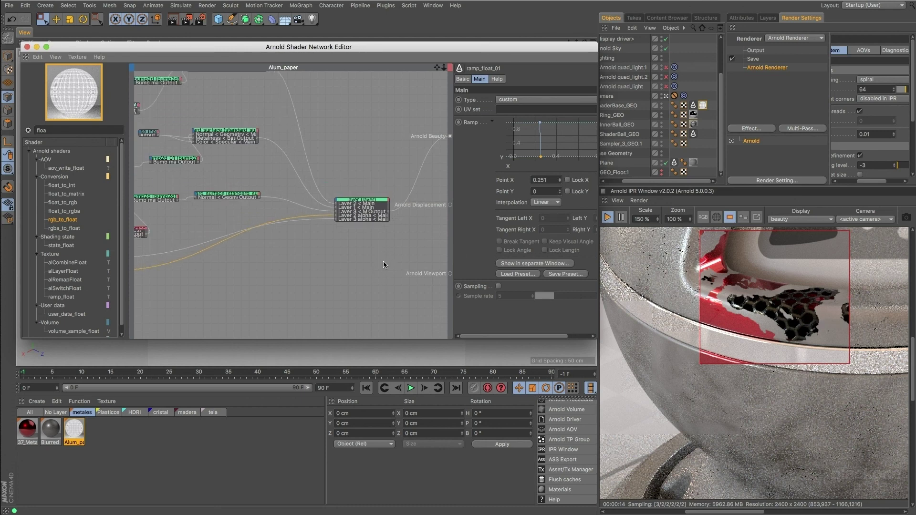